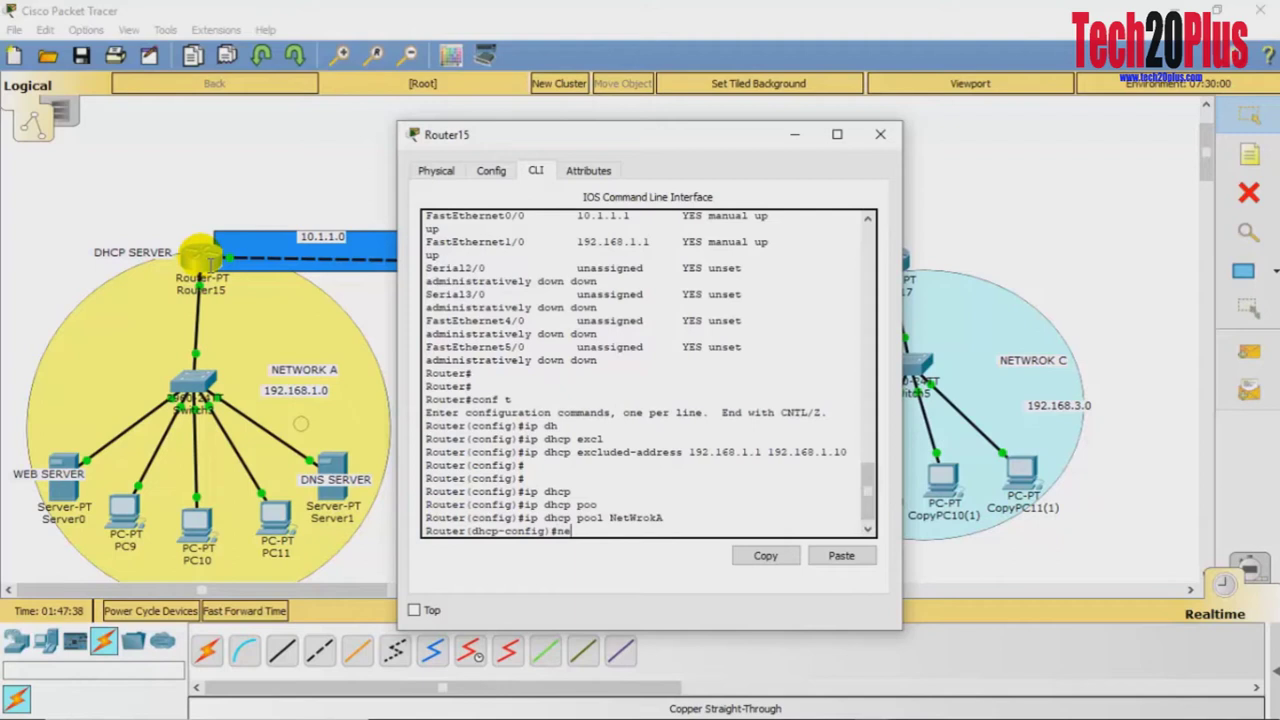
# - Assign the network 192.168.1.0 with mask 255.255.255.0 to the DHCP pool NetWrokA on Router15
pyautogui.press('Tab')
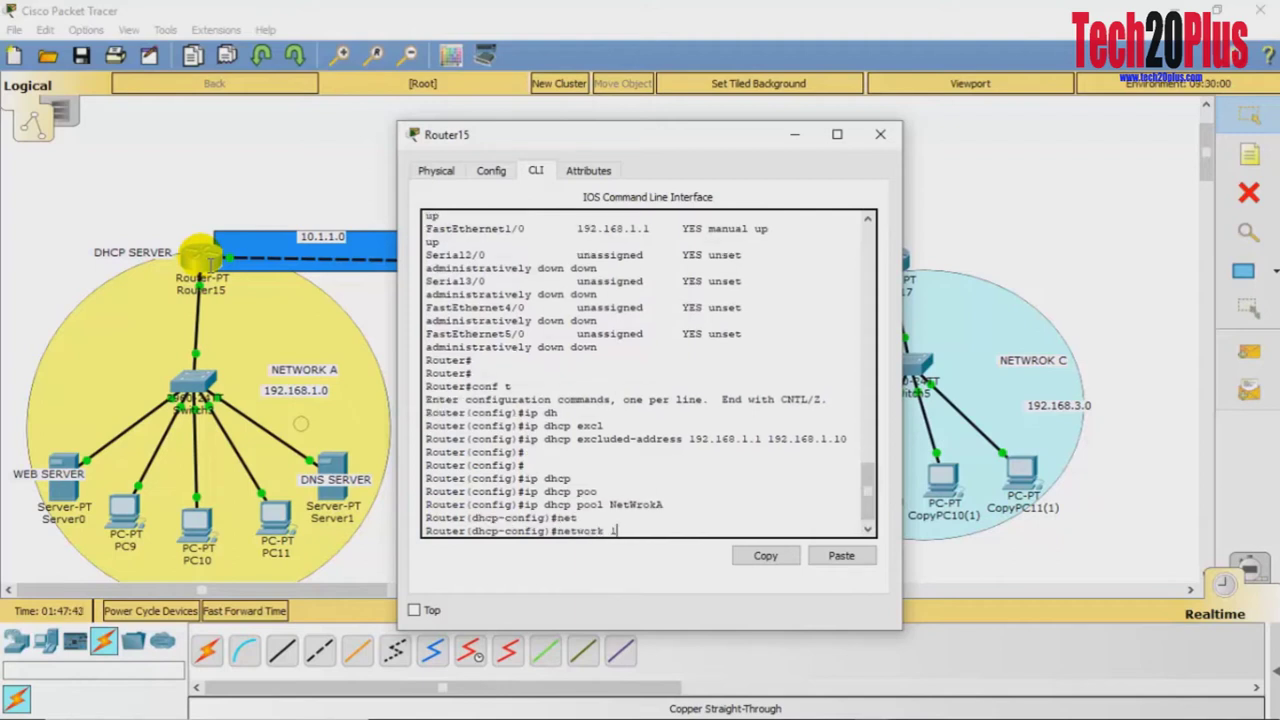
pyautogui.write('192.168.1.0 255.255.')
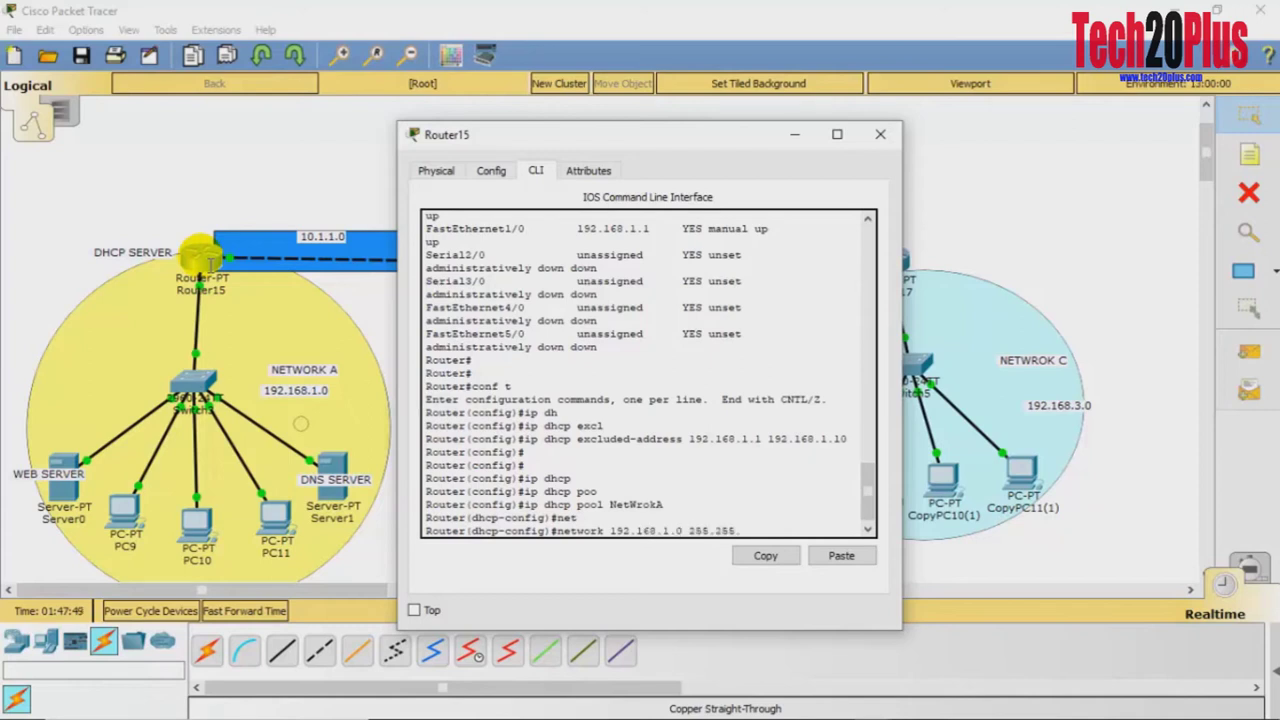
pyautogui.write('255.0')
pyautogui.press('Return')
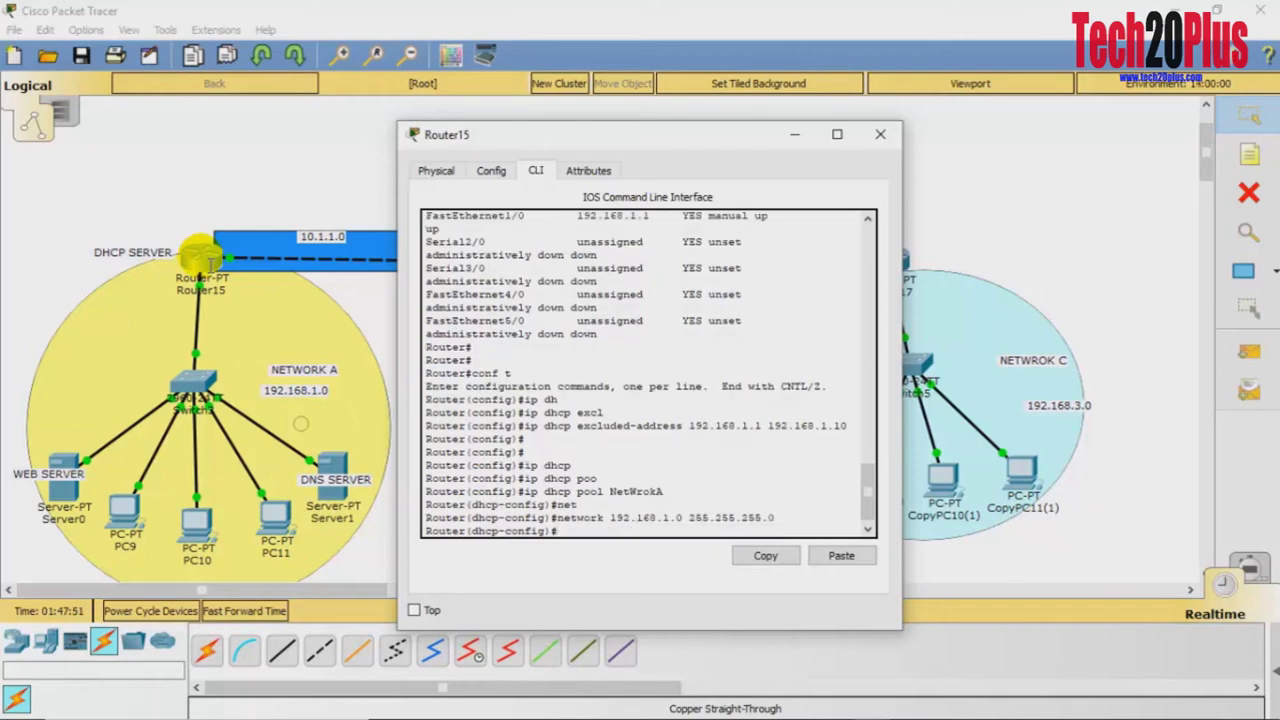
# - Set the default router of Router15's DHCP pool to 192.168.1.1
pyautogui.write('def')
pyautogui.press('Tab')
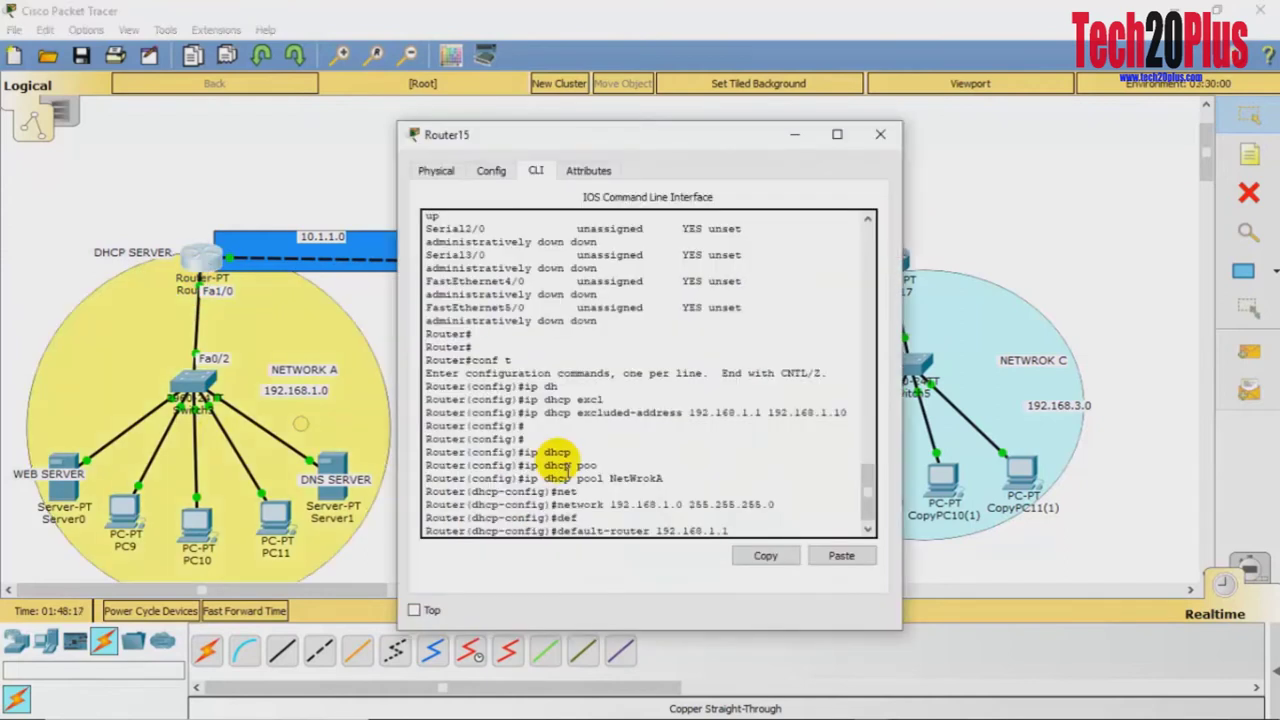
pyautogui.press('Return')
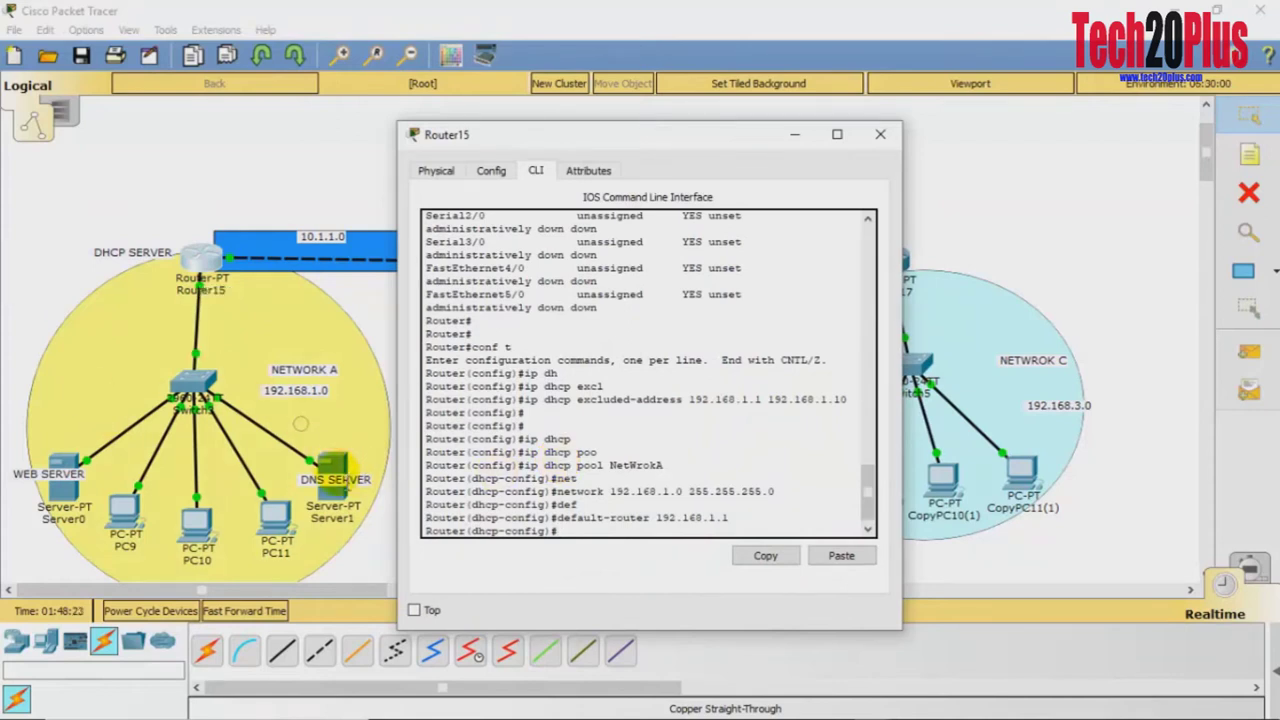
# - Give the DNS server Server1 the static IP address 192.168.1.10, subnet mask 255.255.255.0 and default gateway 192.168.1.1
pyautogui.click(333, 462)
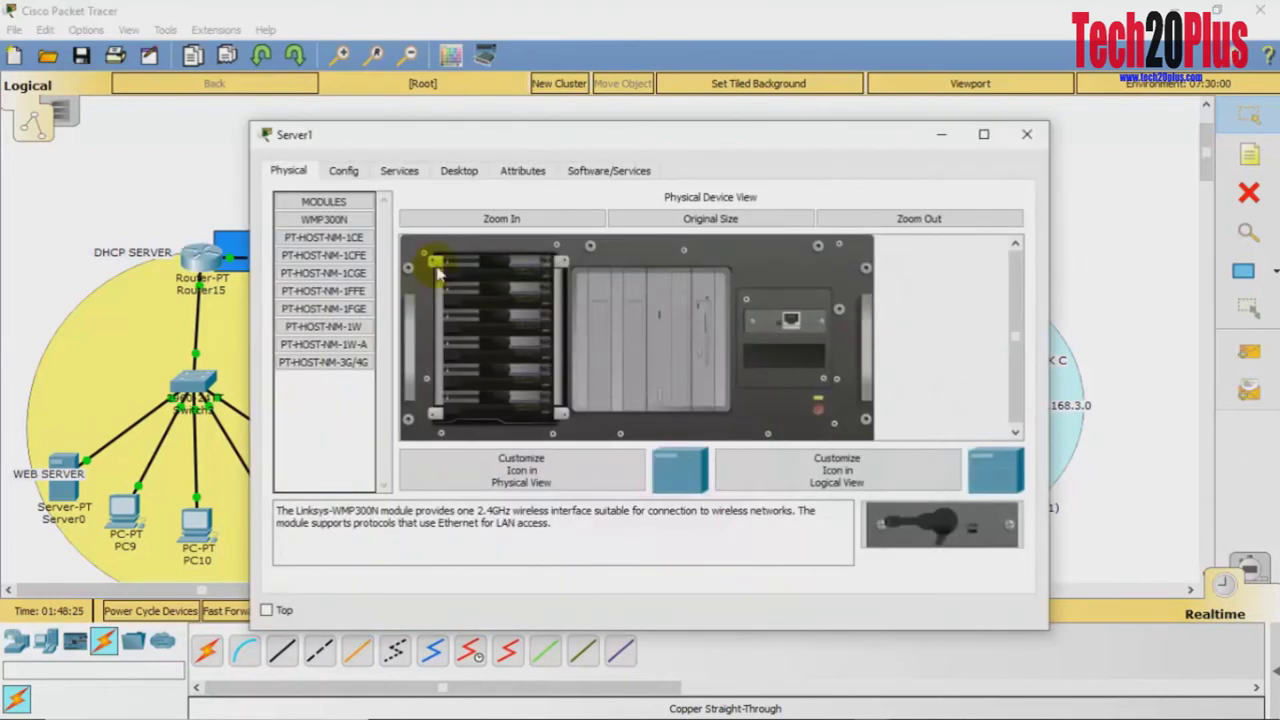
pyautogui.click(462, 170)
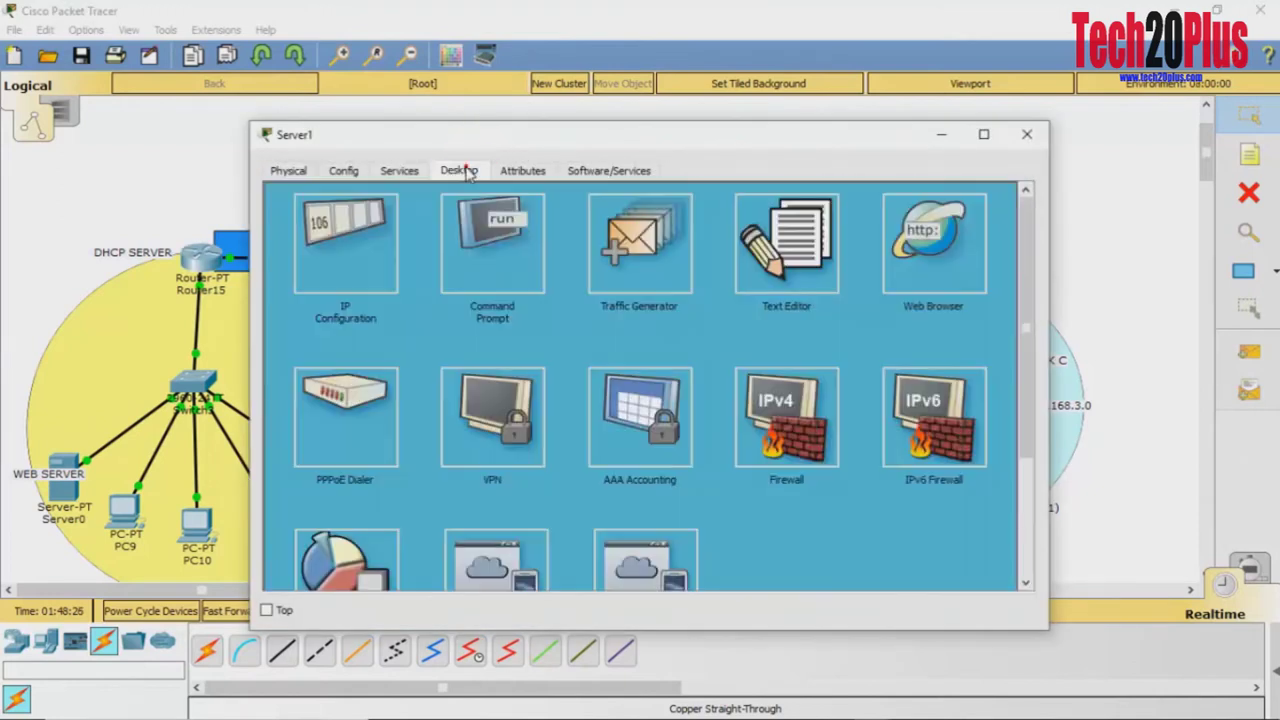
pyautogui.click(334, 245)
pyautogui.click(550, 299)
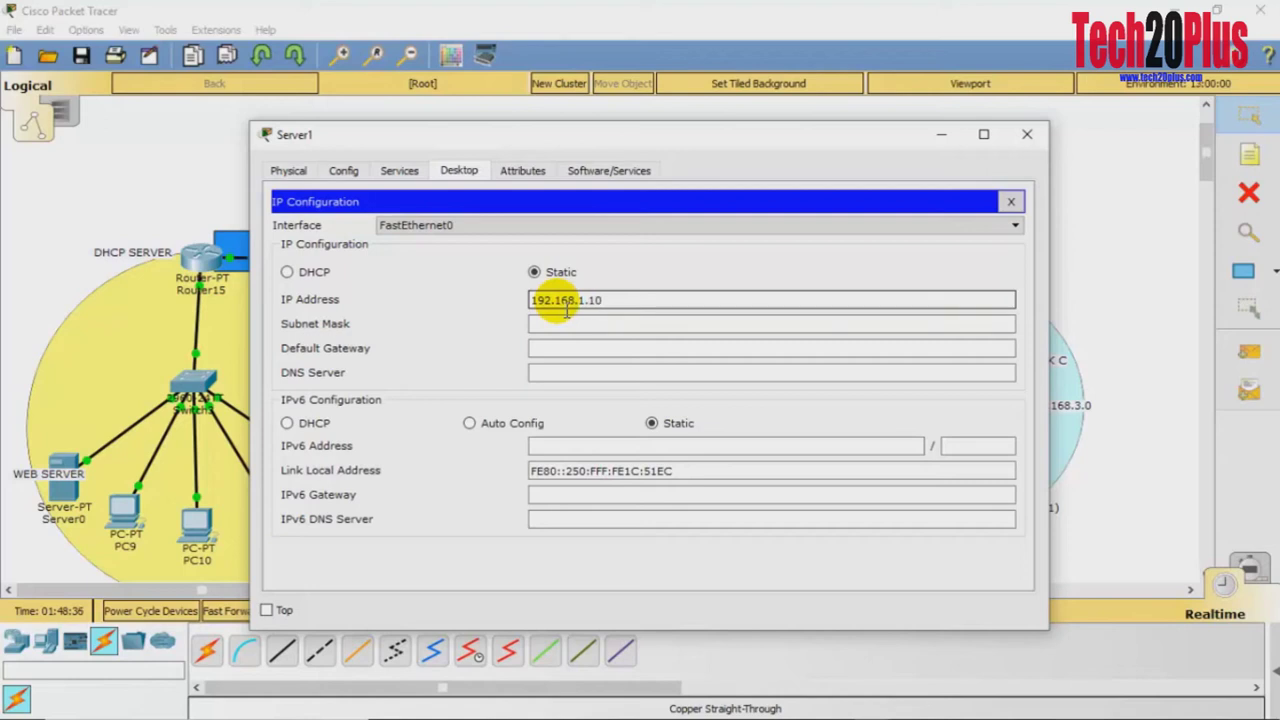
pyautogui.click(575, 324)
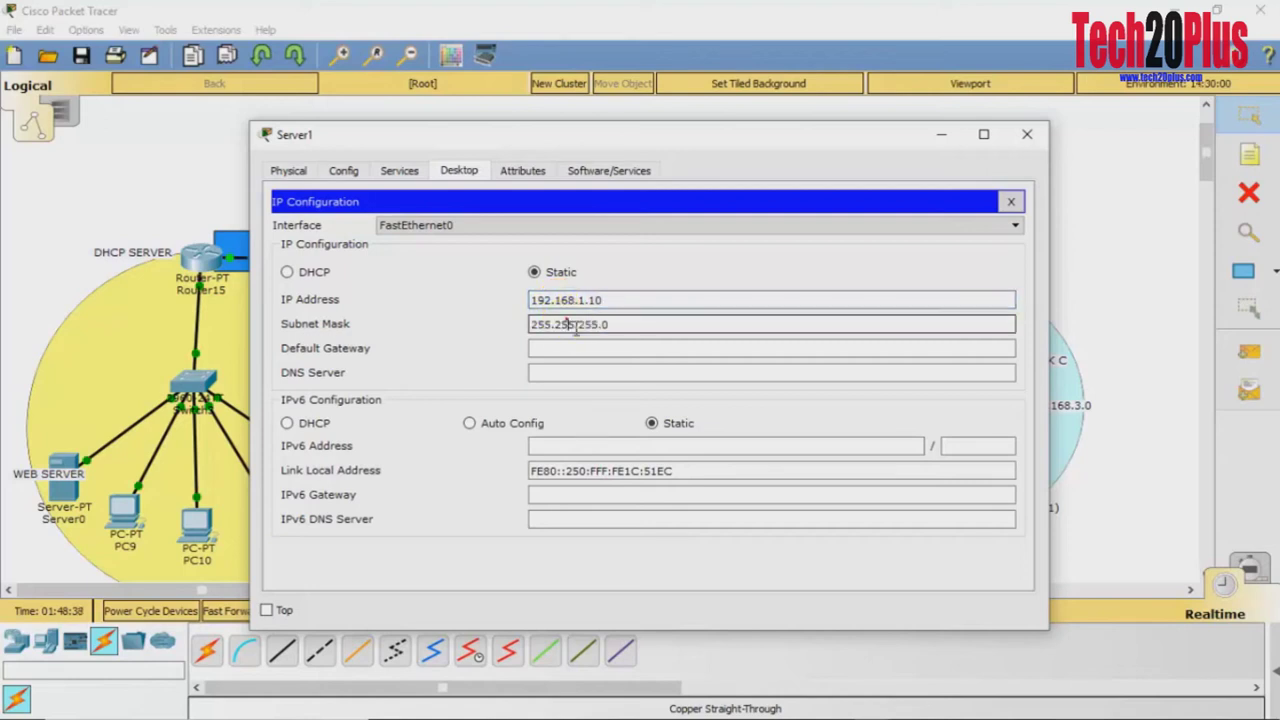
pyautogui.click(570, 348)
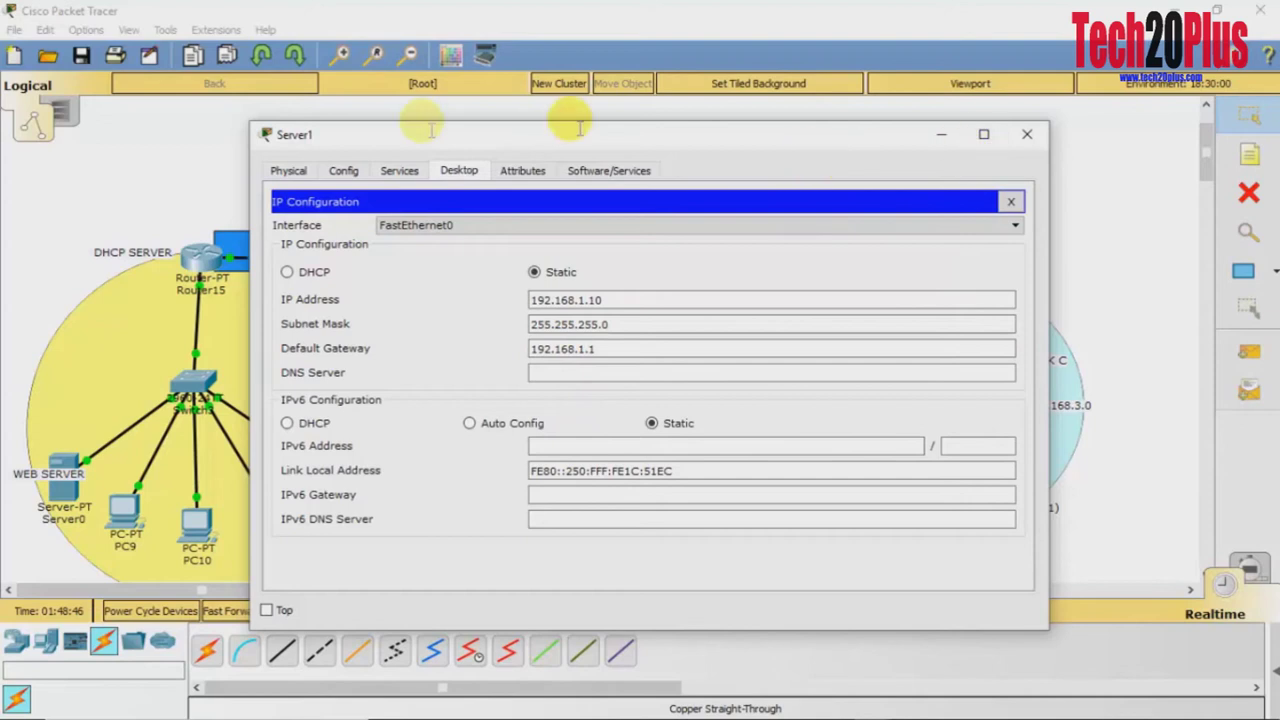
pyautogui.click(399, 169)
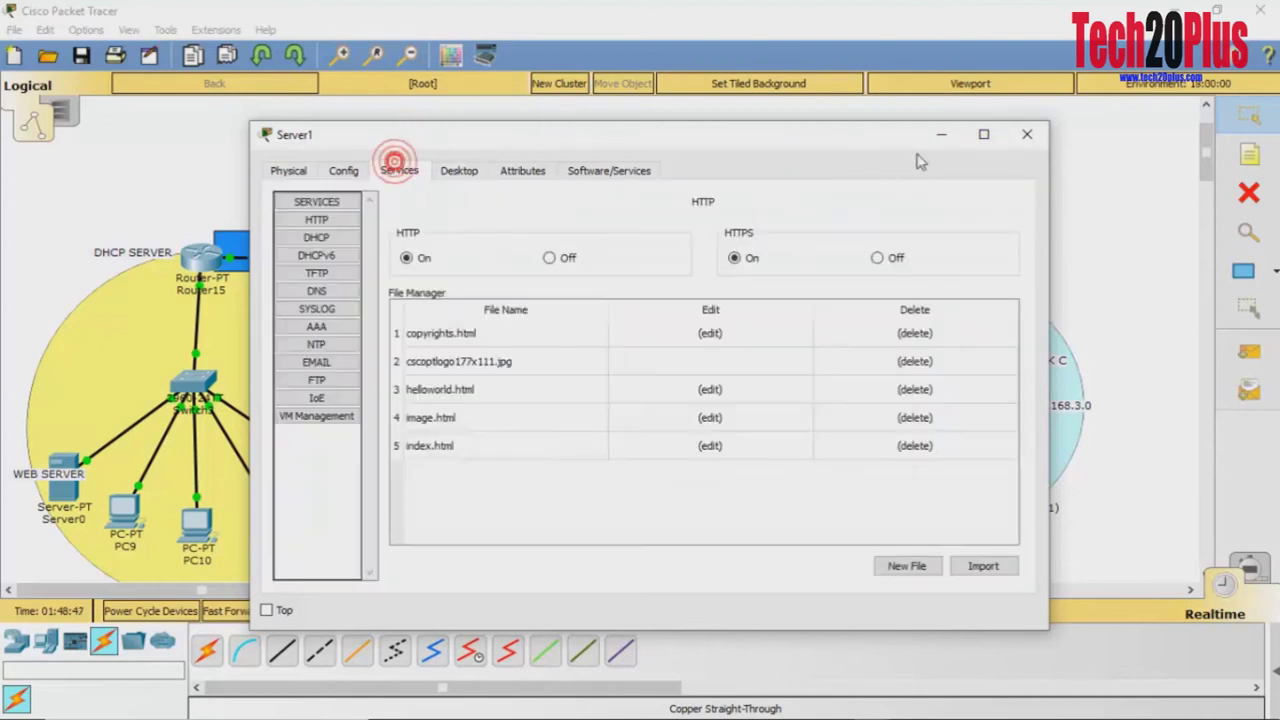
pyautogui.click(1027, 133)
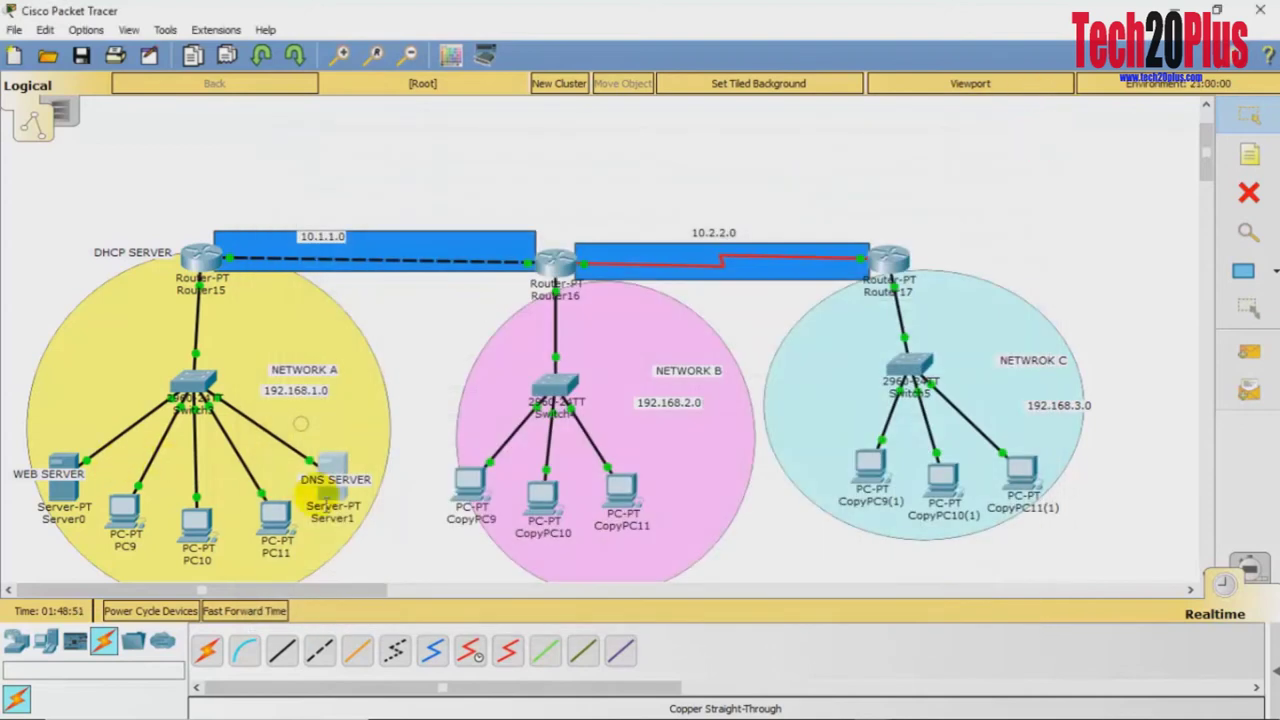
# - Give the web server Server0 the static IP address 192.168.1.5, subnet mask 255.255.255.0 and default gateway 192.168.1.1
pyautogui.click(63, 488)
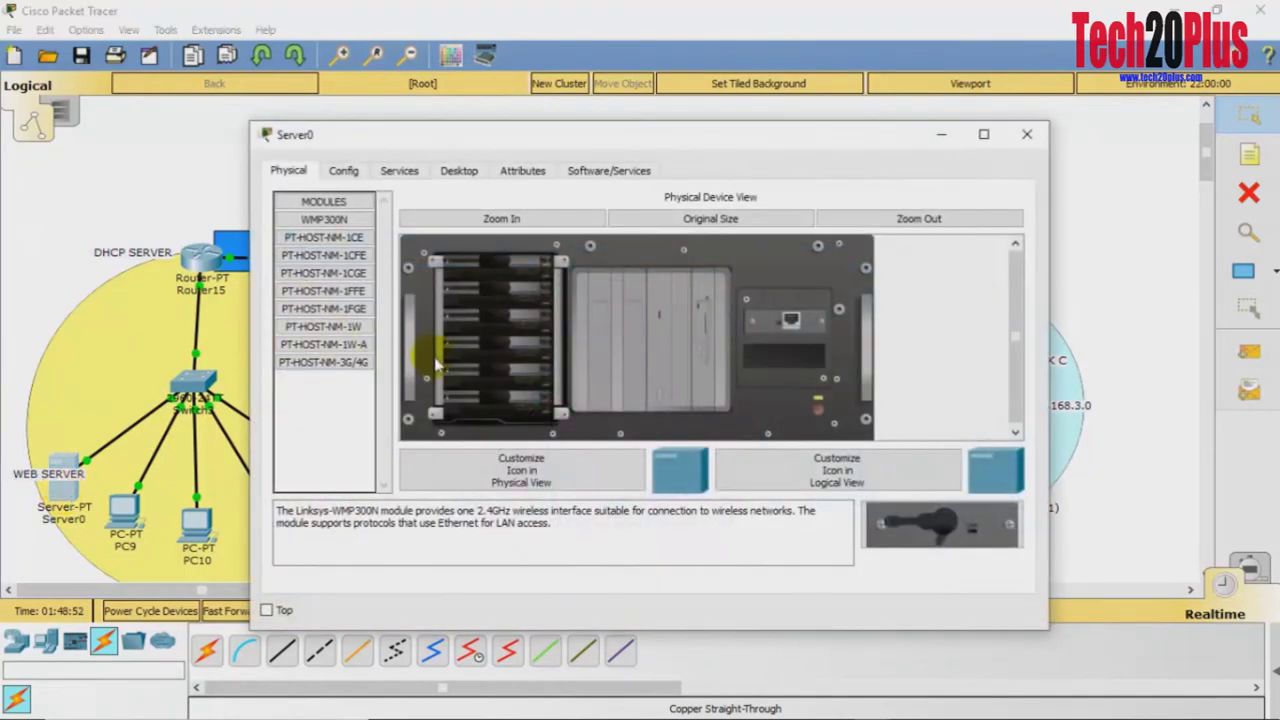
pyautogui.click(470, 171)
pyautogui.click(367, 270)
pyautogui.click(600, 300)
pyautogui.write('192.168.1.5')
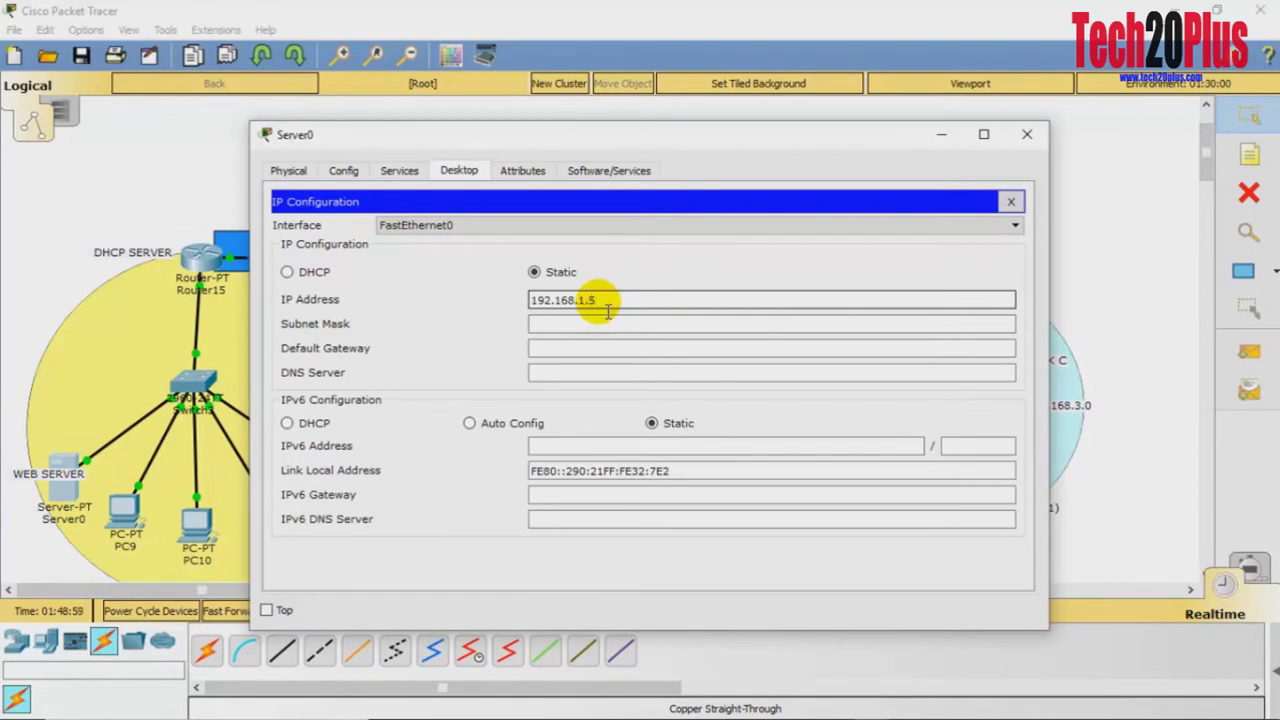
pyautogui.press('Tab')
pyautogui.press('Tab')
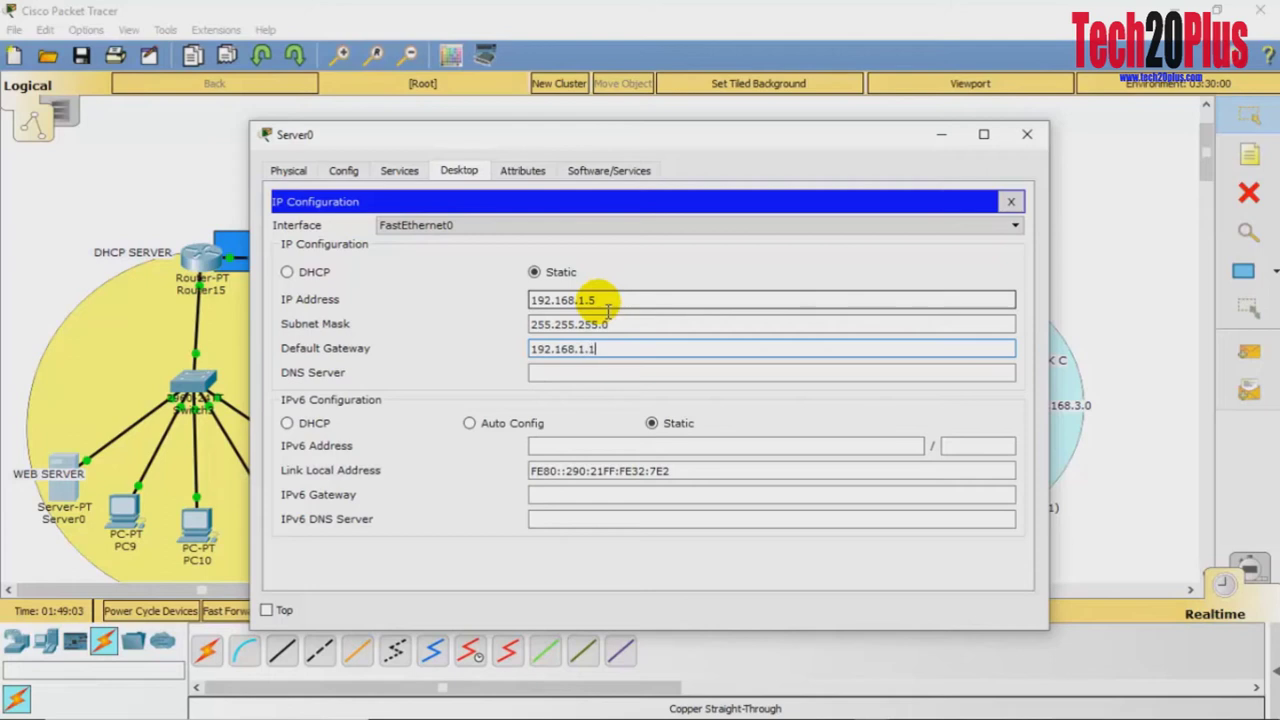
pyautogui.click(556, 370)
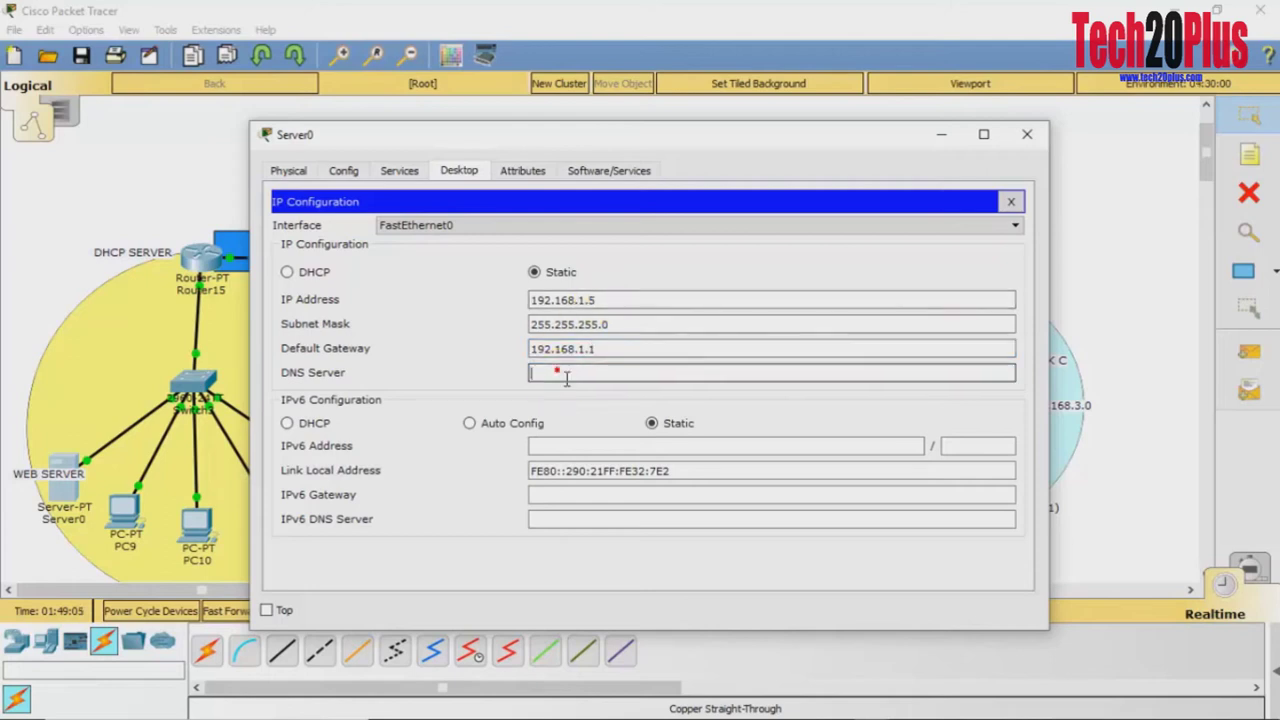
pyautogui.click(1027, 134)
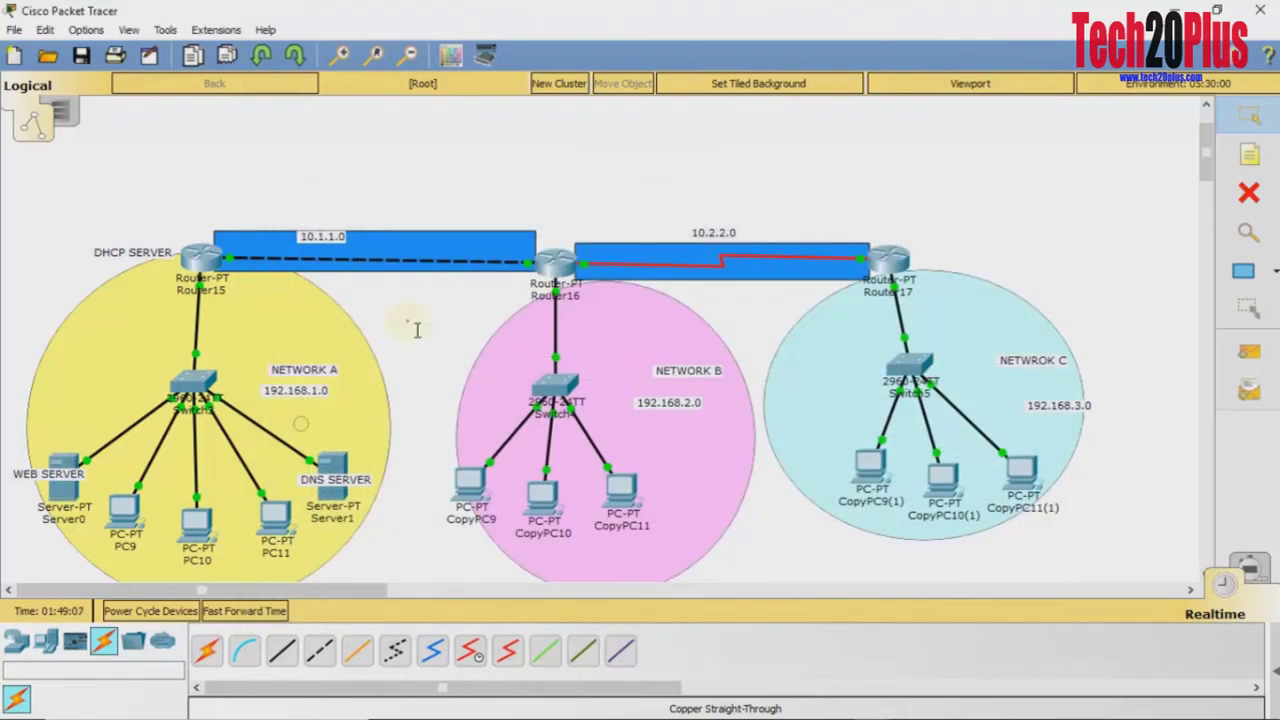
# - Set the DNS server of Router15's DHCP pool to 192.168.1.10 and exit DHCP pool configuration
pyautogui.click(203, 256)
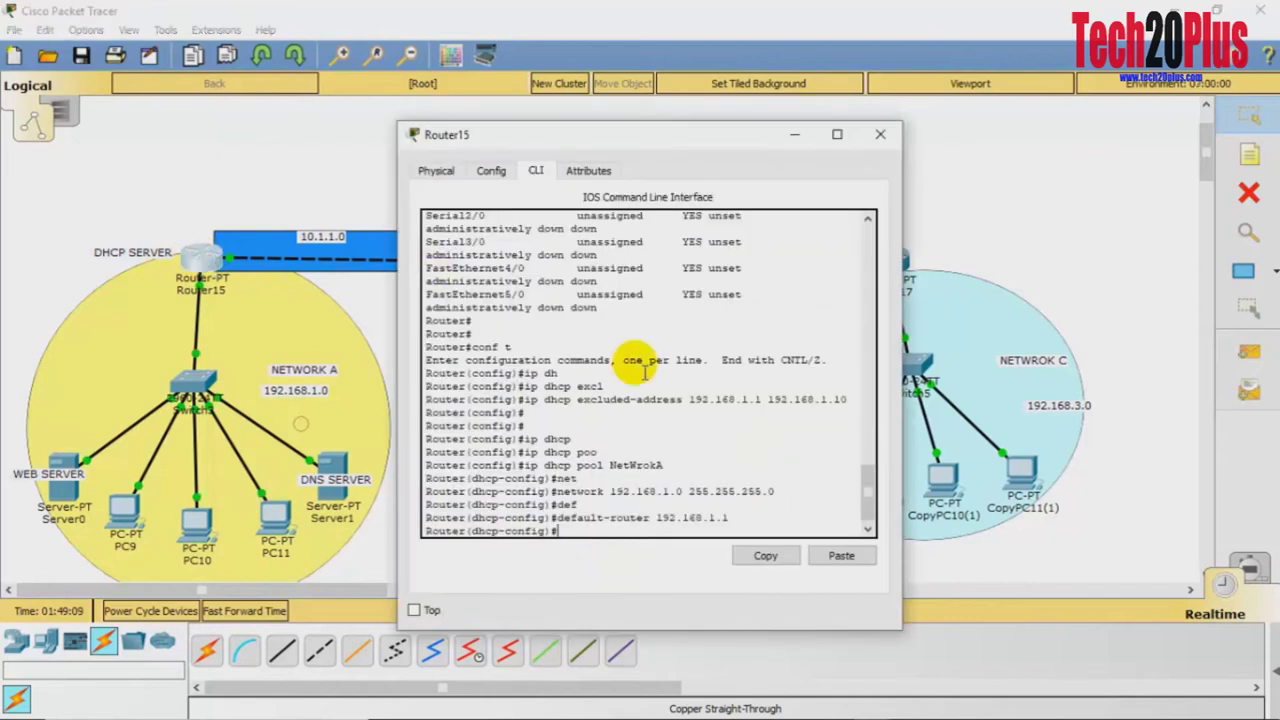
pyautogui.press('Tab')
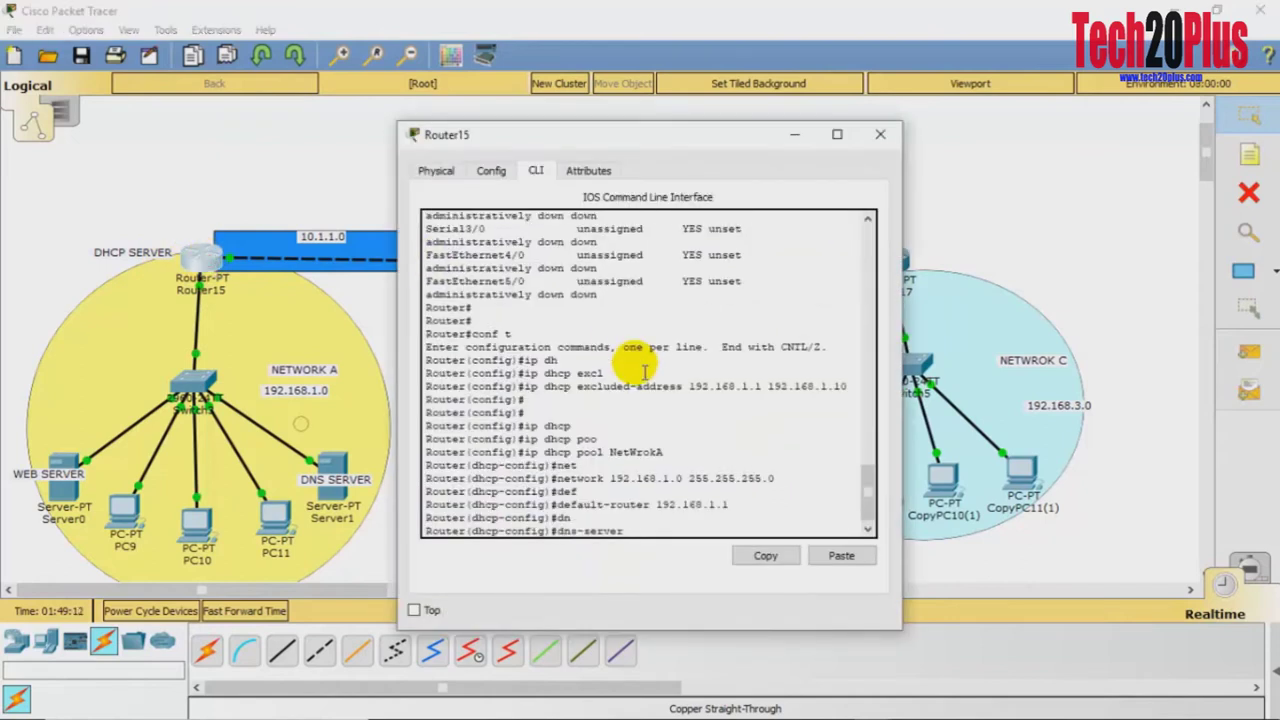
pyautogui.write('192.168.1.10')
pyautogui.press('Return')
pyautogui.press('Return')
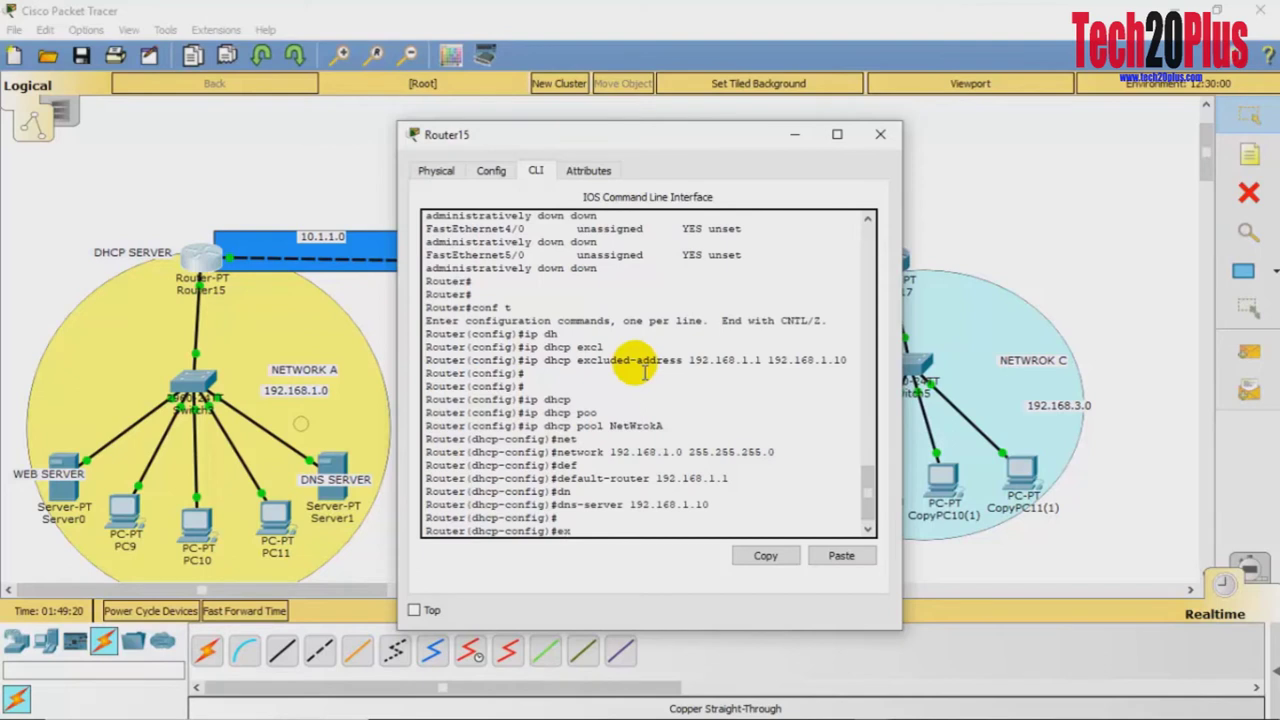
pyautogui.press('Return')
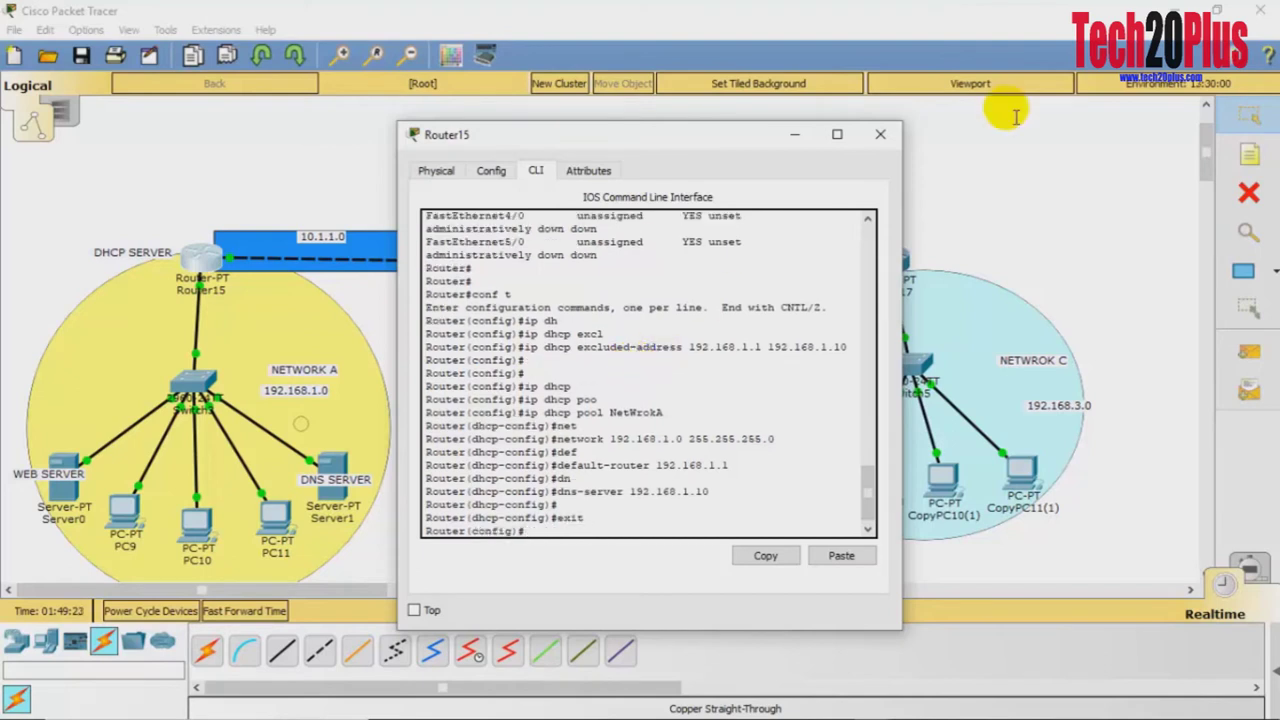
pyautogui.click(880, 134)
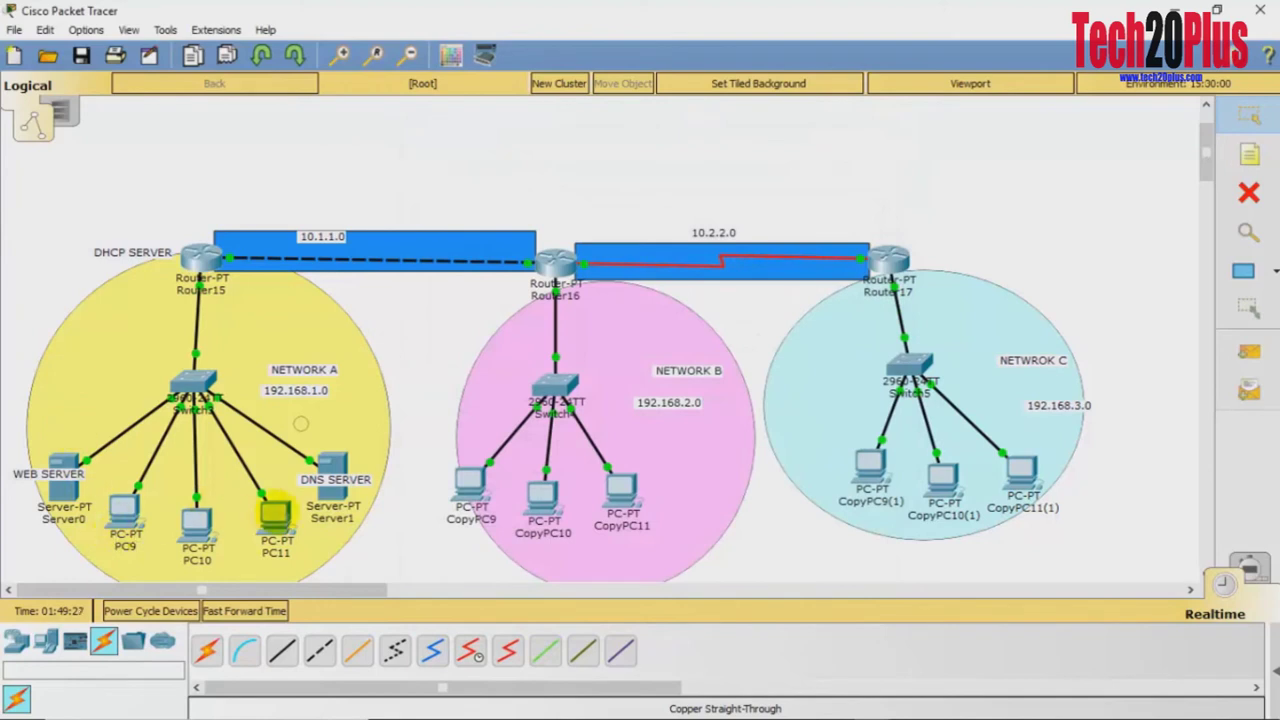
# - Switch the IPv4 configuration of PC9 in Network A to DHCP
pyautogui.click(127, 513)
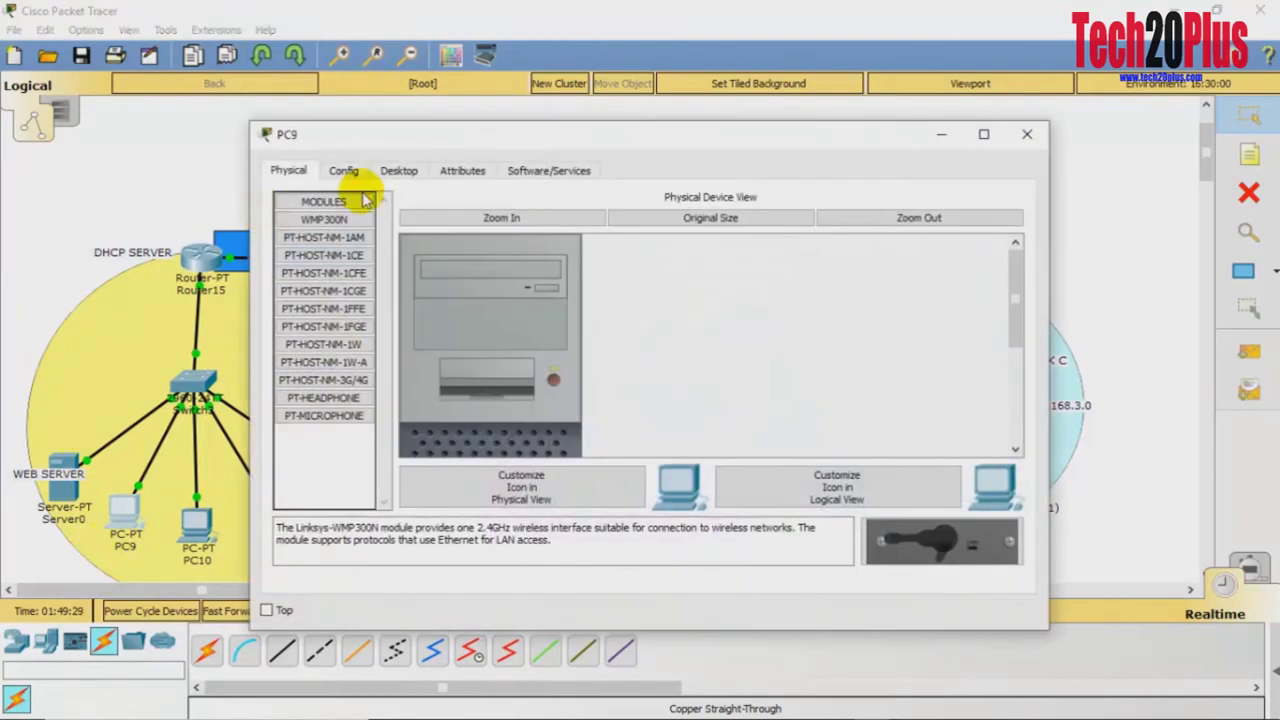
pyautogui.click(392, 172)
pyautogui.click(335, 240)
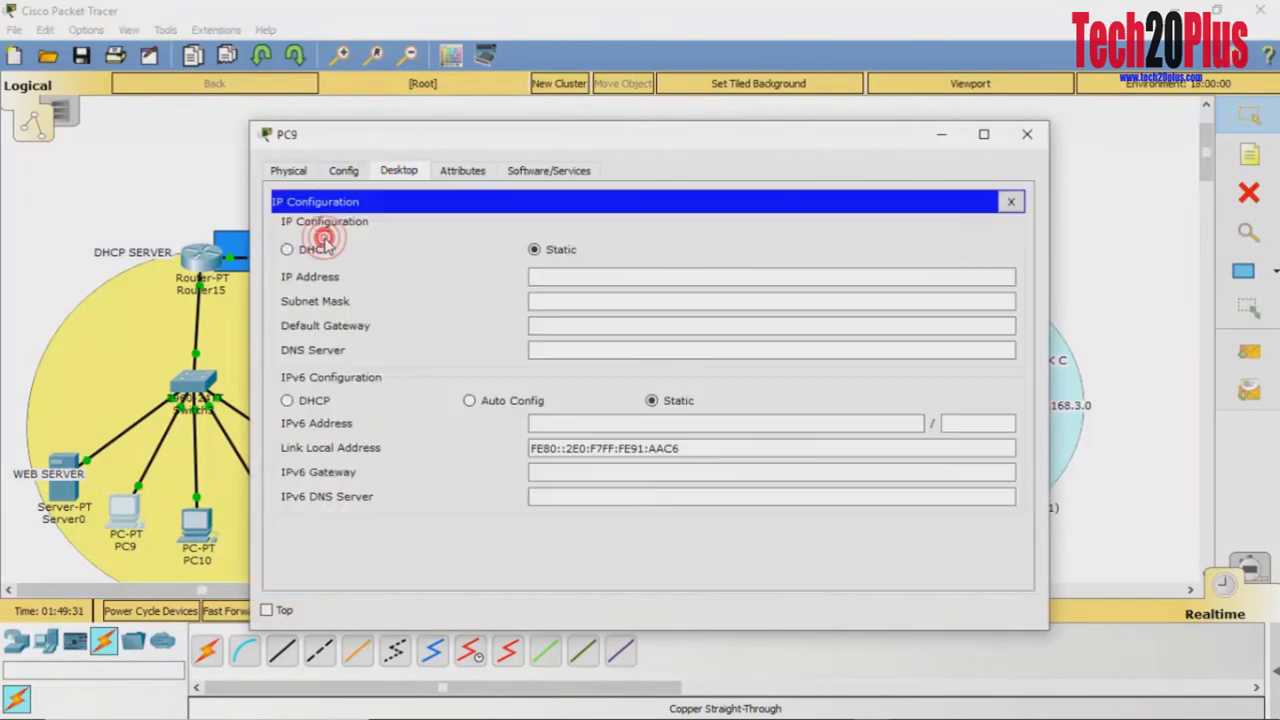
pyautogui.click(288, 249)
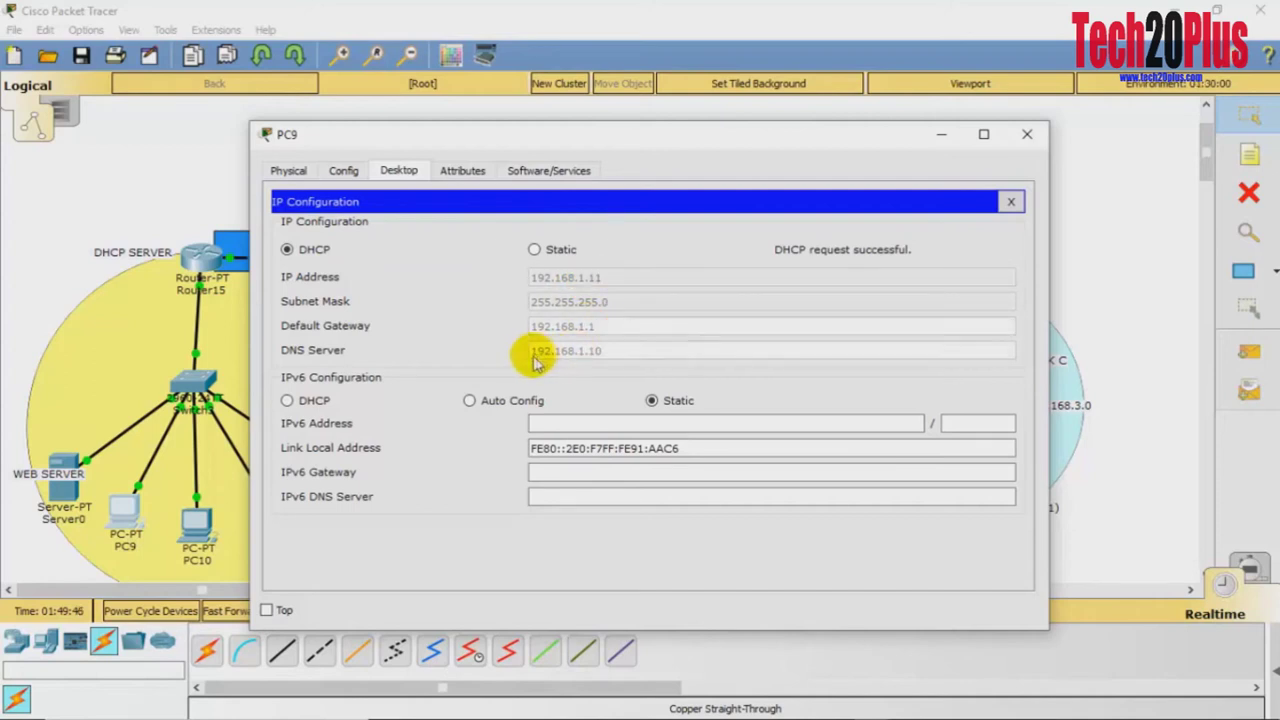
pyautogui.click(1027, 136)
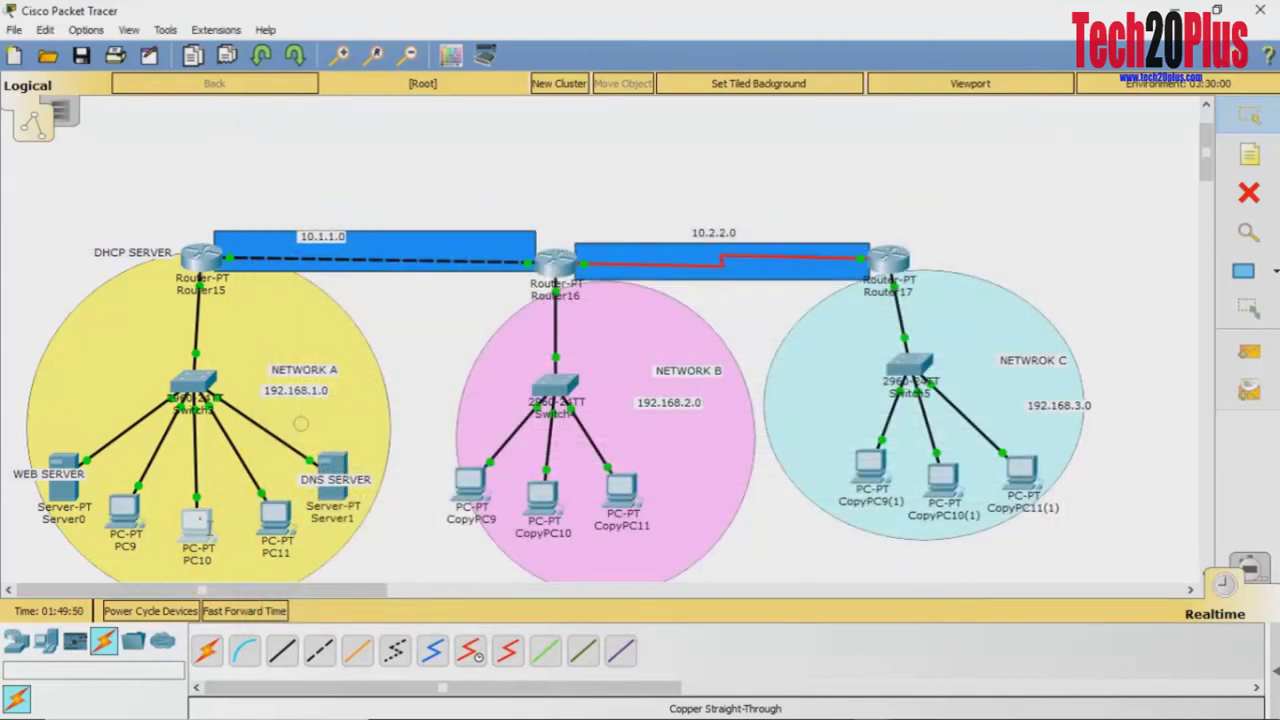
# - Switch the IPv4 configuration of PC10 in Network A to DHCP
pyautogui.click(197, 518)
pyautogui.click(398, 170)
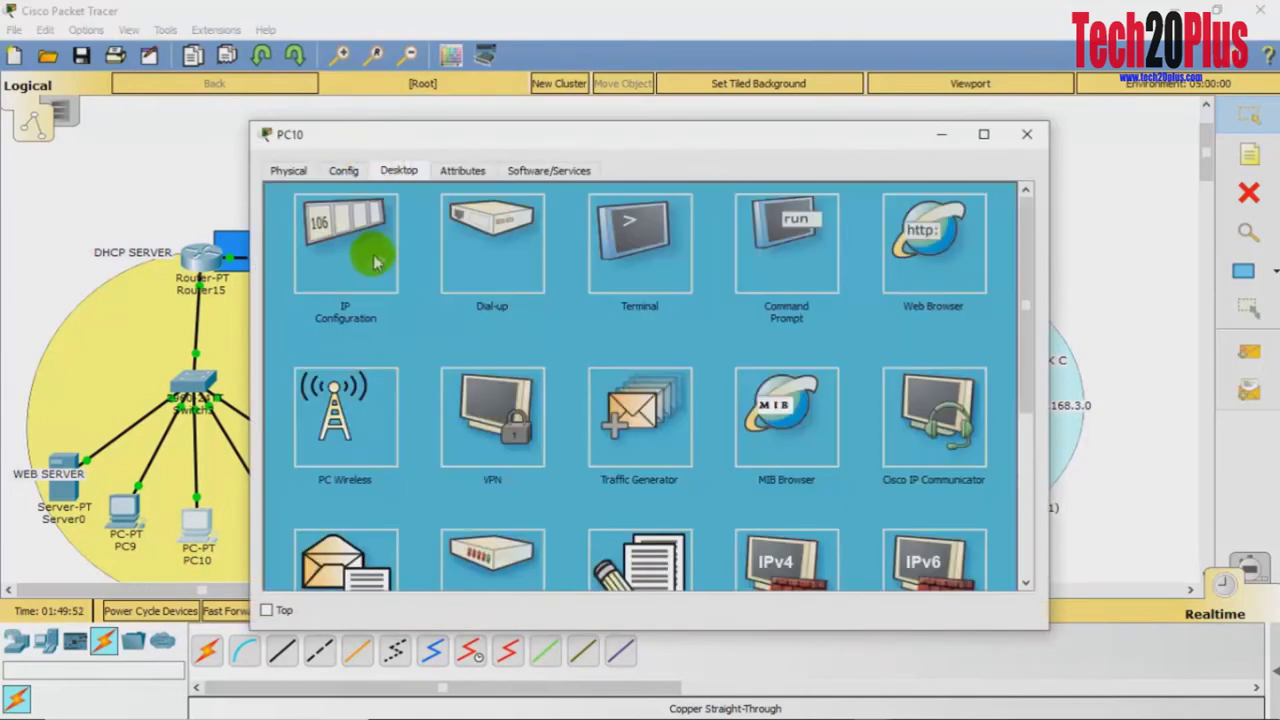
pyautogui.click(348, 262)
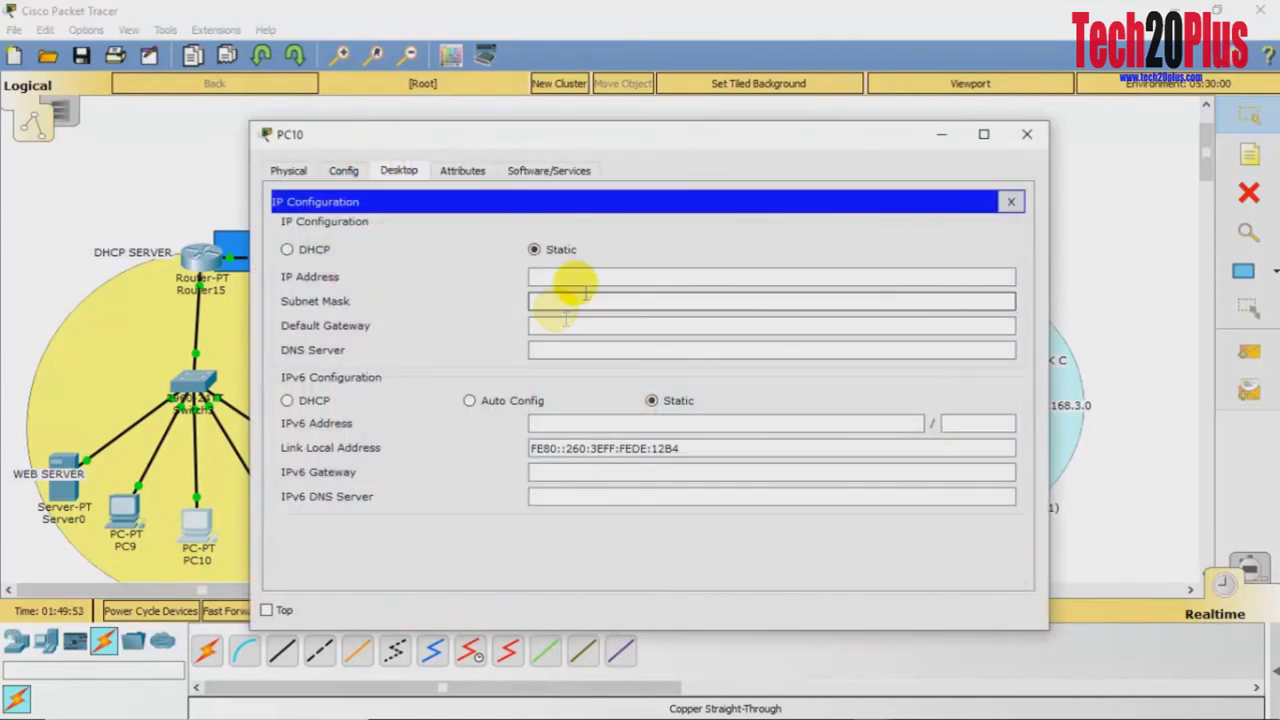
pyautogui.click(287, 249)
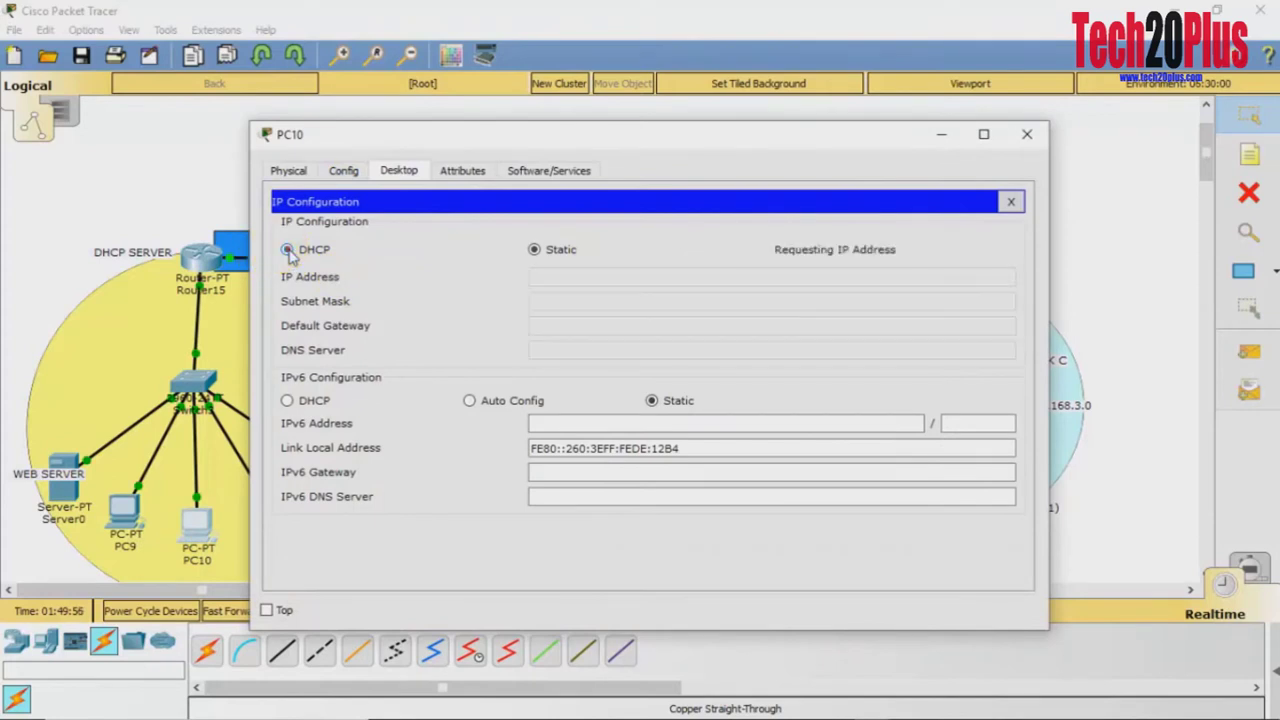
pyautogui.click(1027, 134)
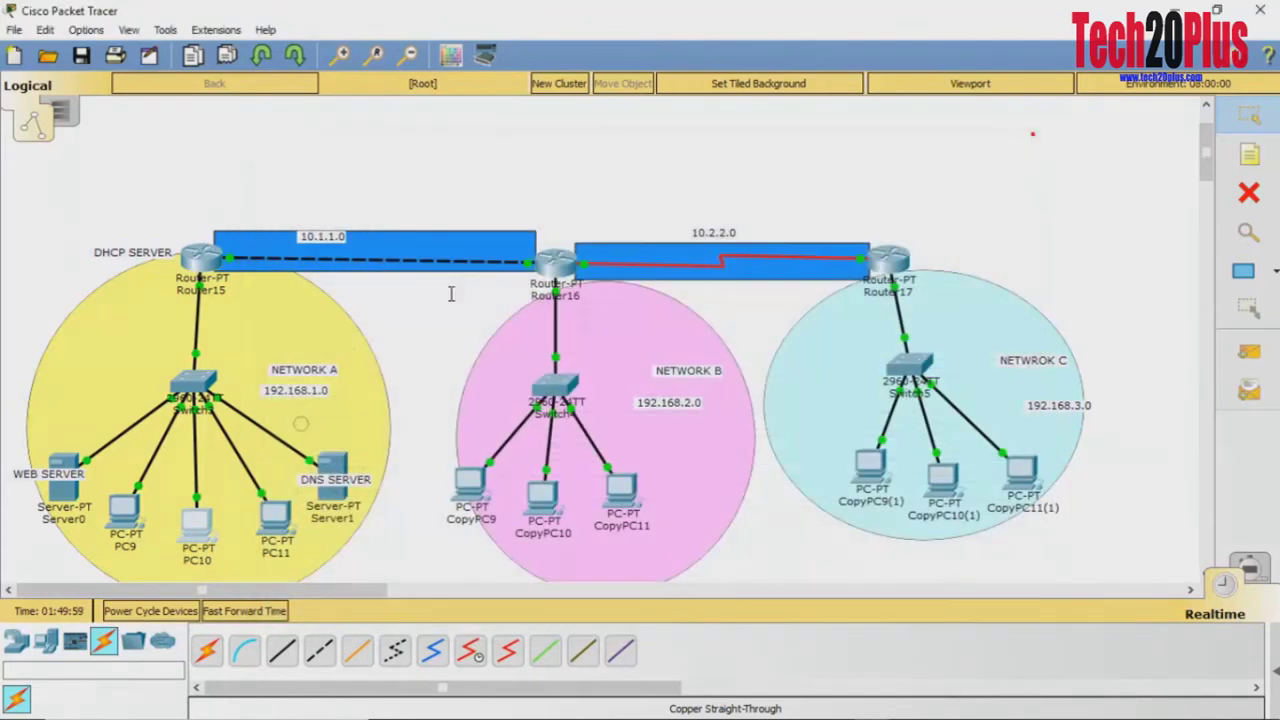
# - Switch the IPv4 configuration of PC11 in Network A to DHCP
pyautogui.click(275, 514)
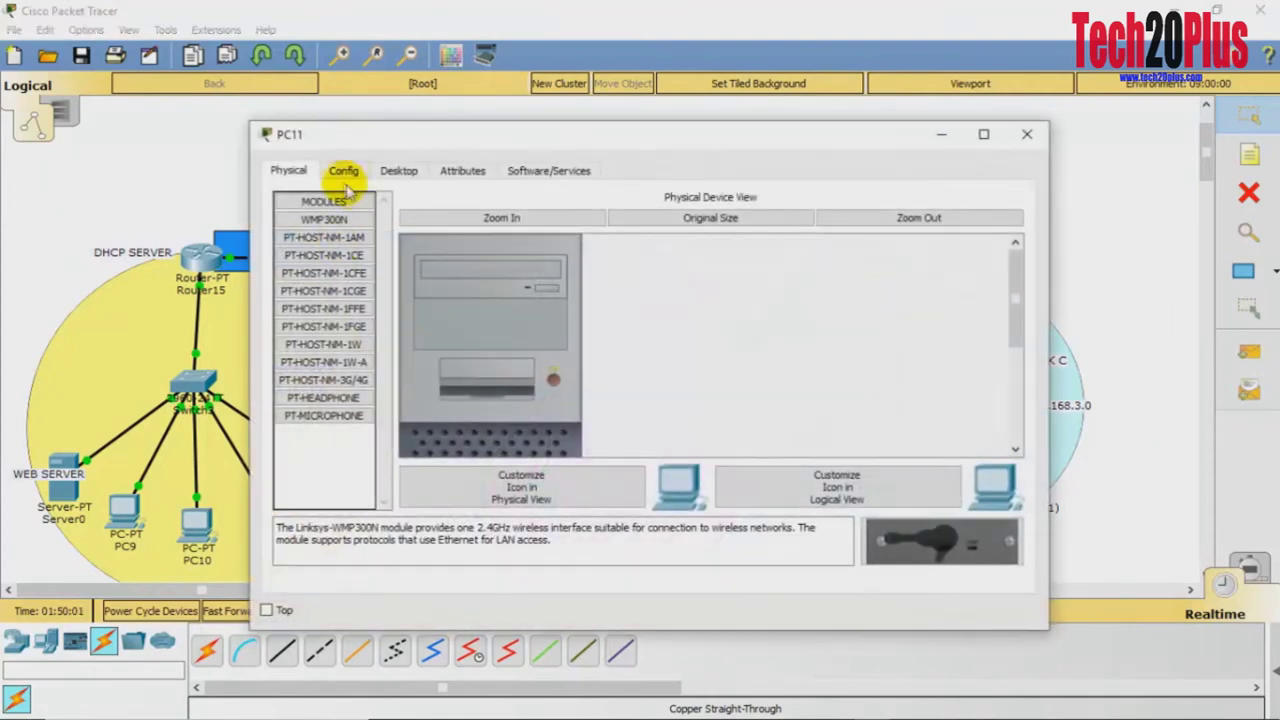
pyautogui.click(398, 171)
pyautogui.click(322, 240)
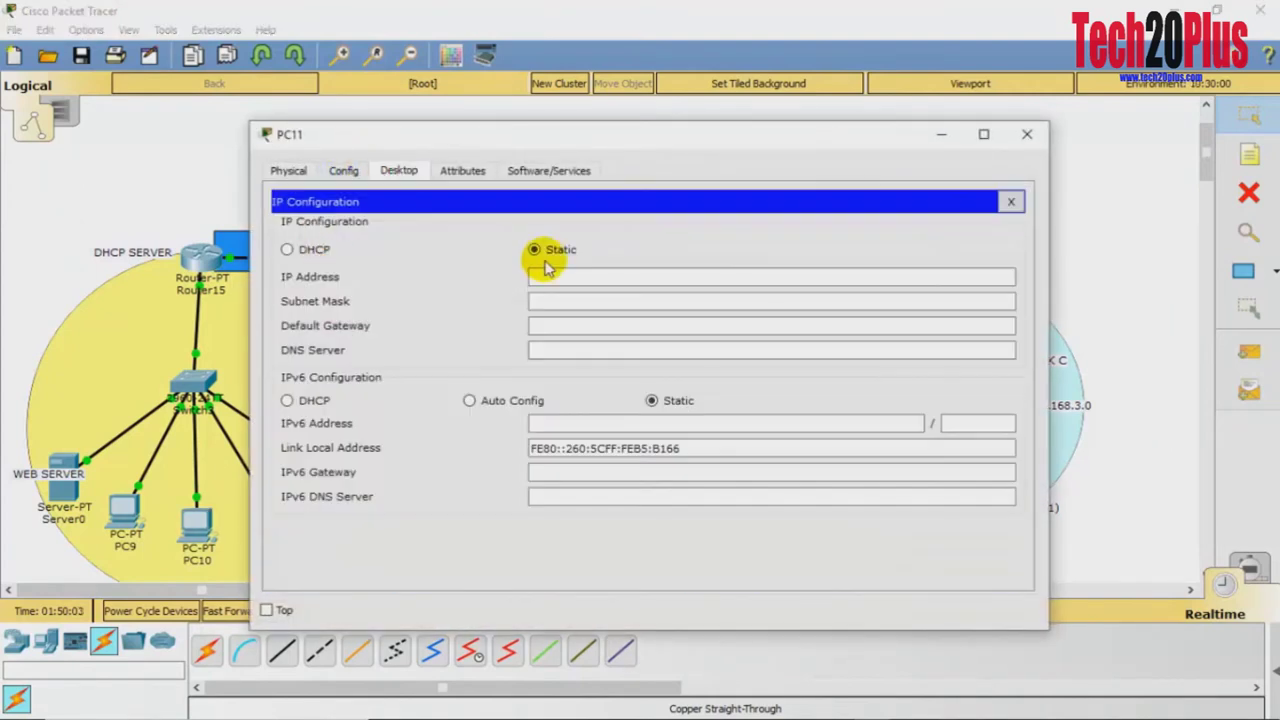
pyautogui.click(287, 249)
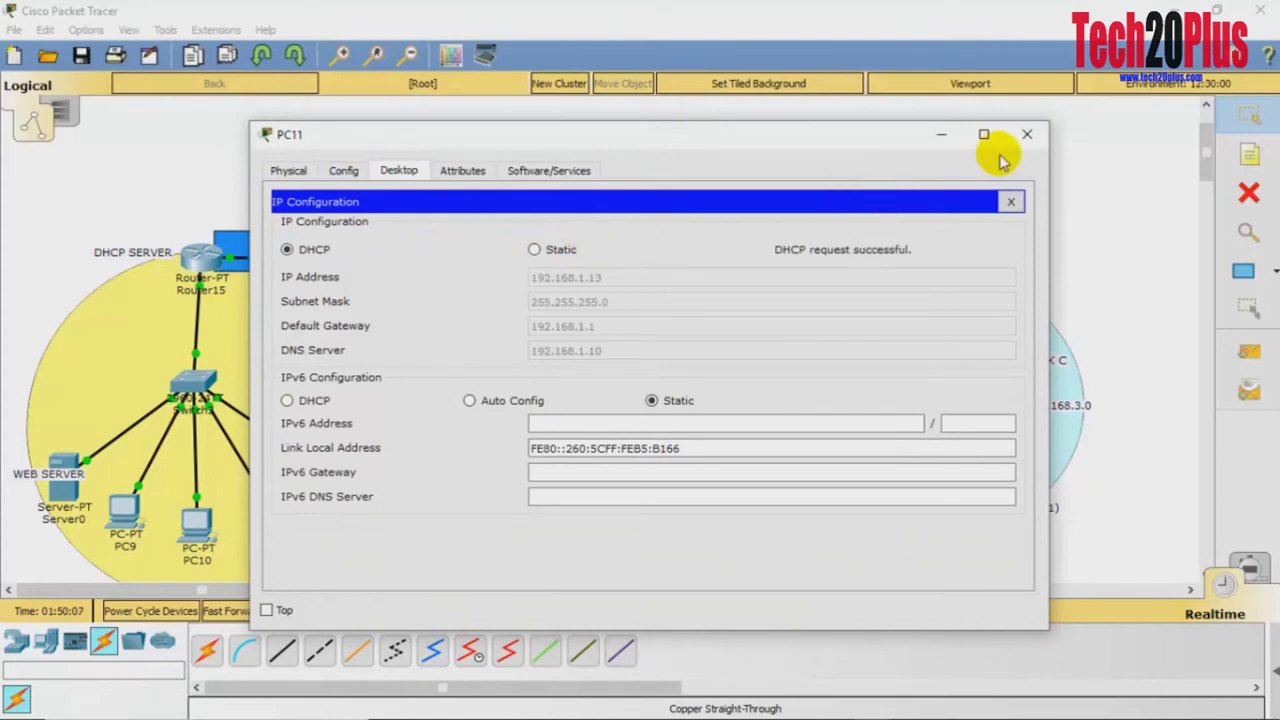
pyautogui.click(1026, 134)
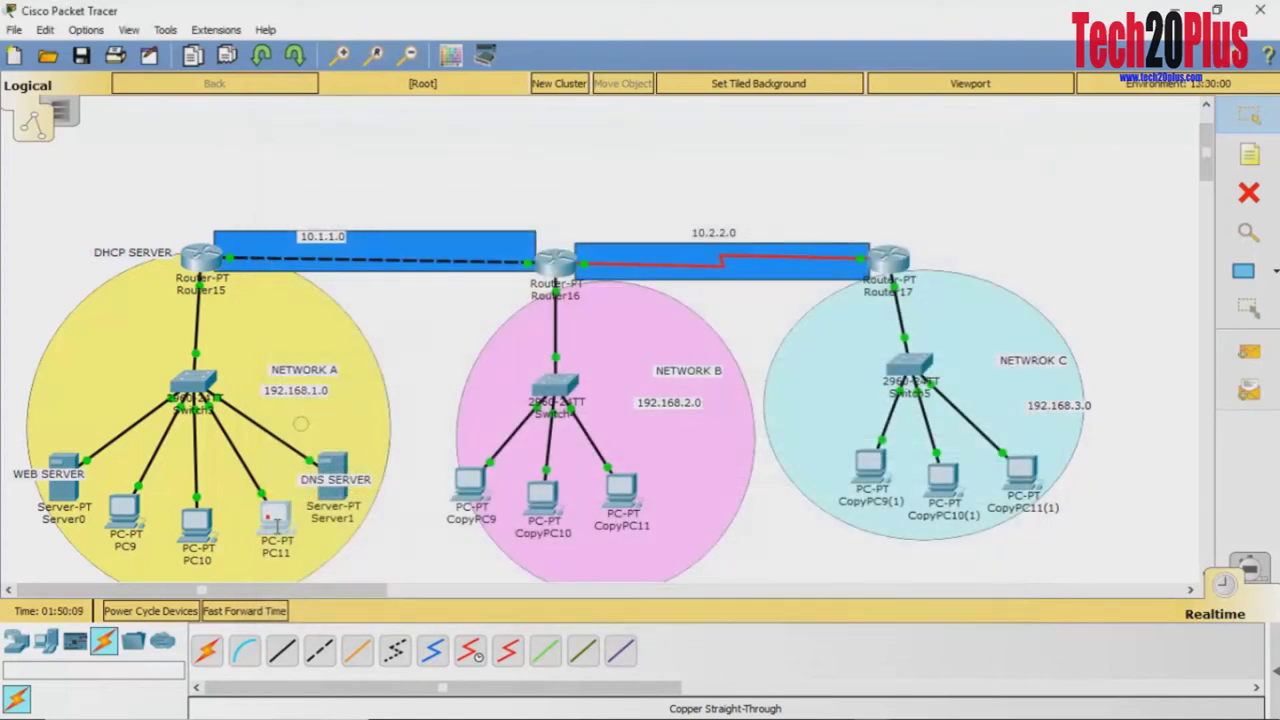
pyautogui.click(275, 515)
pyautogui.click(648, 243)
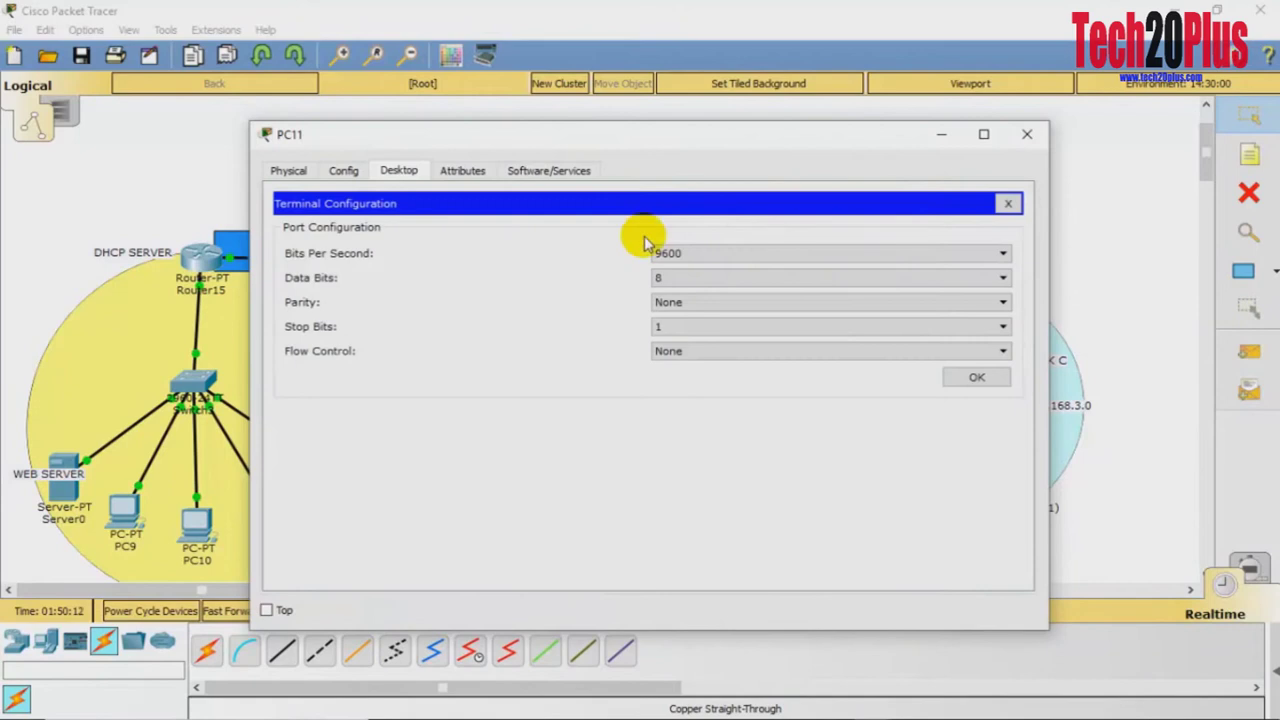
pyautogui.click(290, 171)
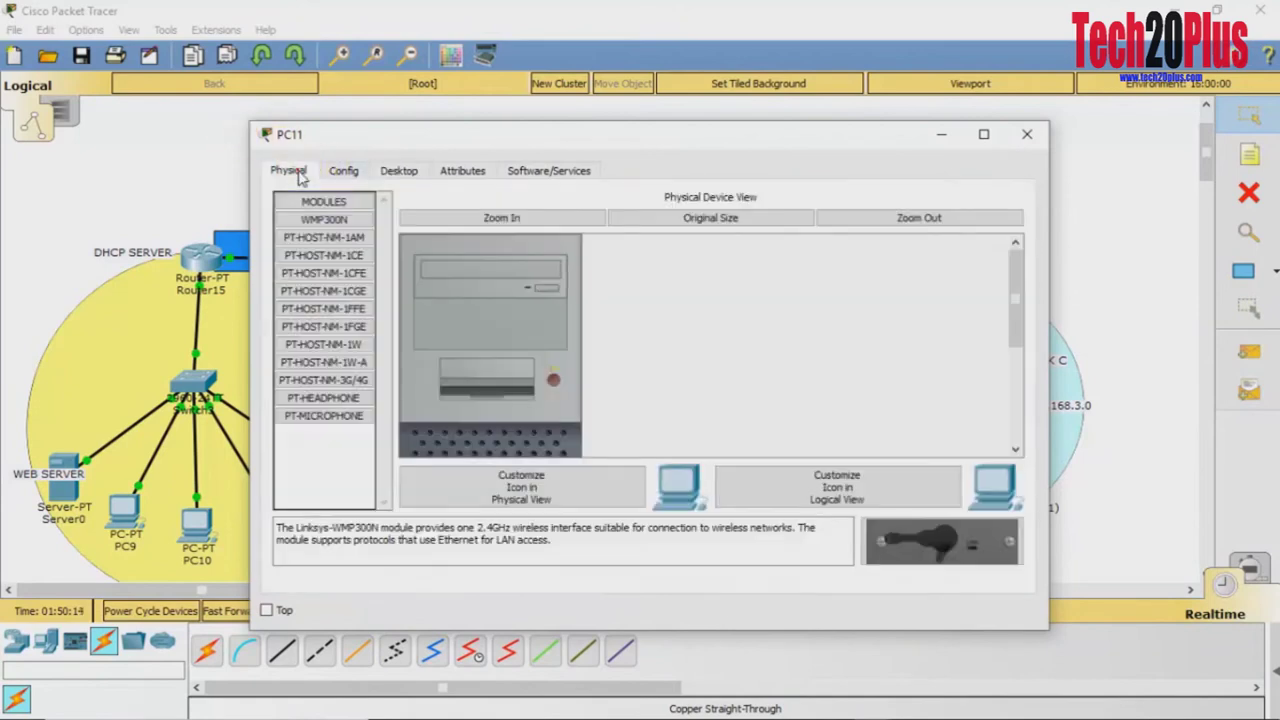
pyautogui.click(401, 171)
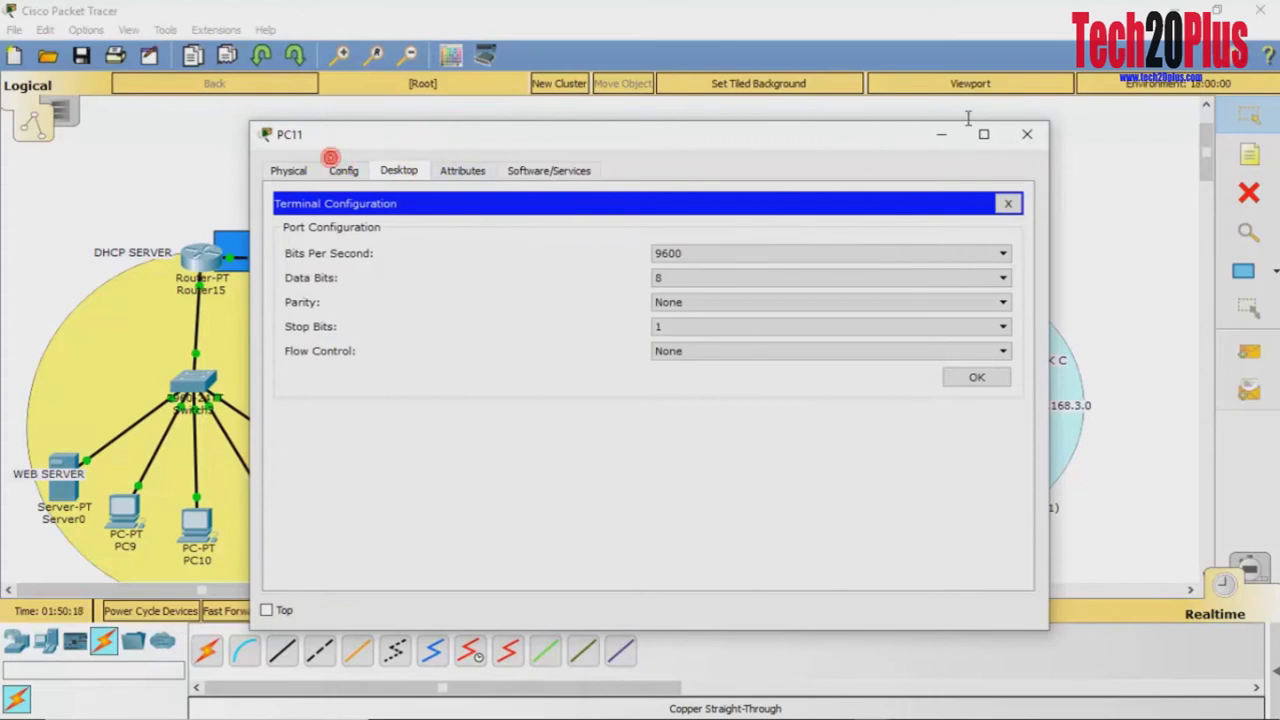
pyautogui.click(1030, 134)
# - Ping the DNS server at 192.168.1.10 from PC11's command prompt and close the PC11 window
pyautogui.click(280, 512)
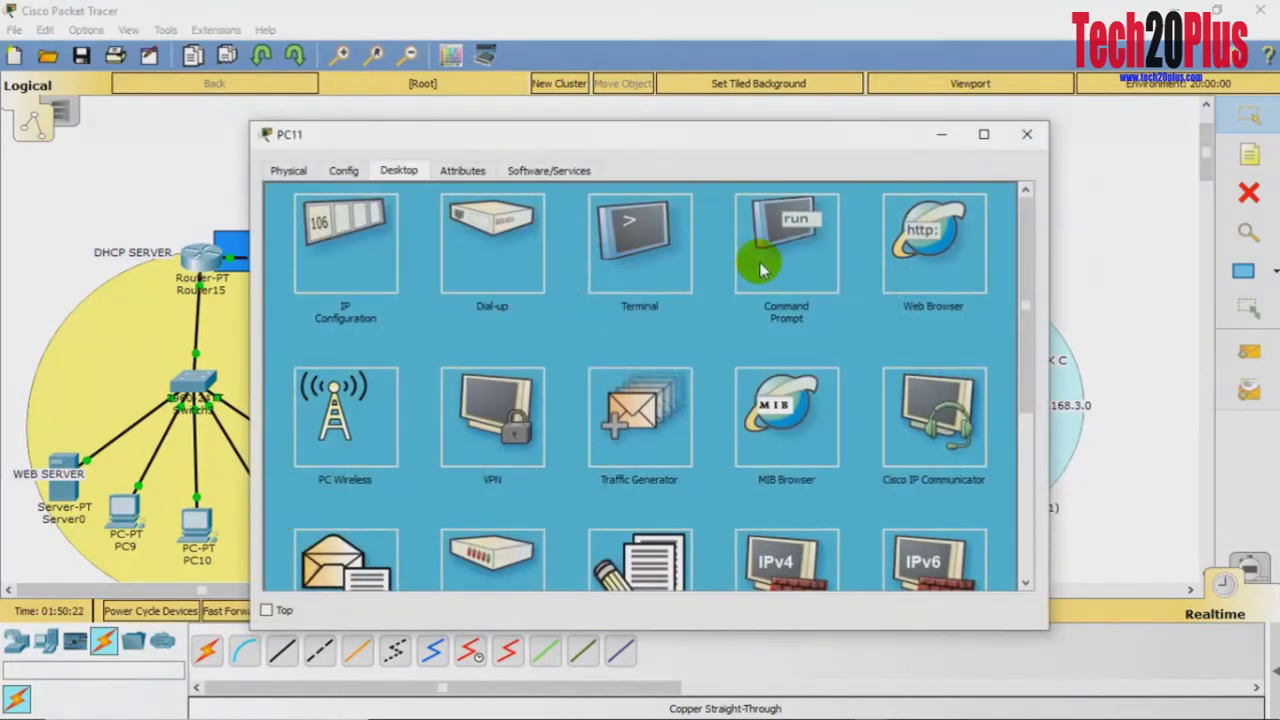
pyautogui.click(759, 263)
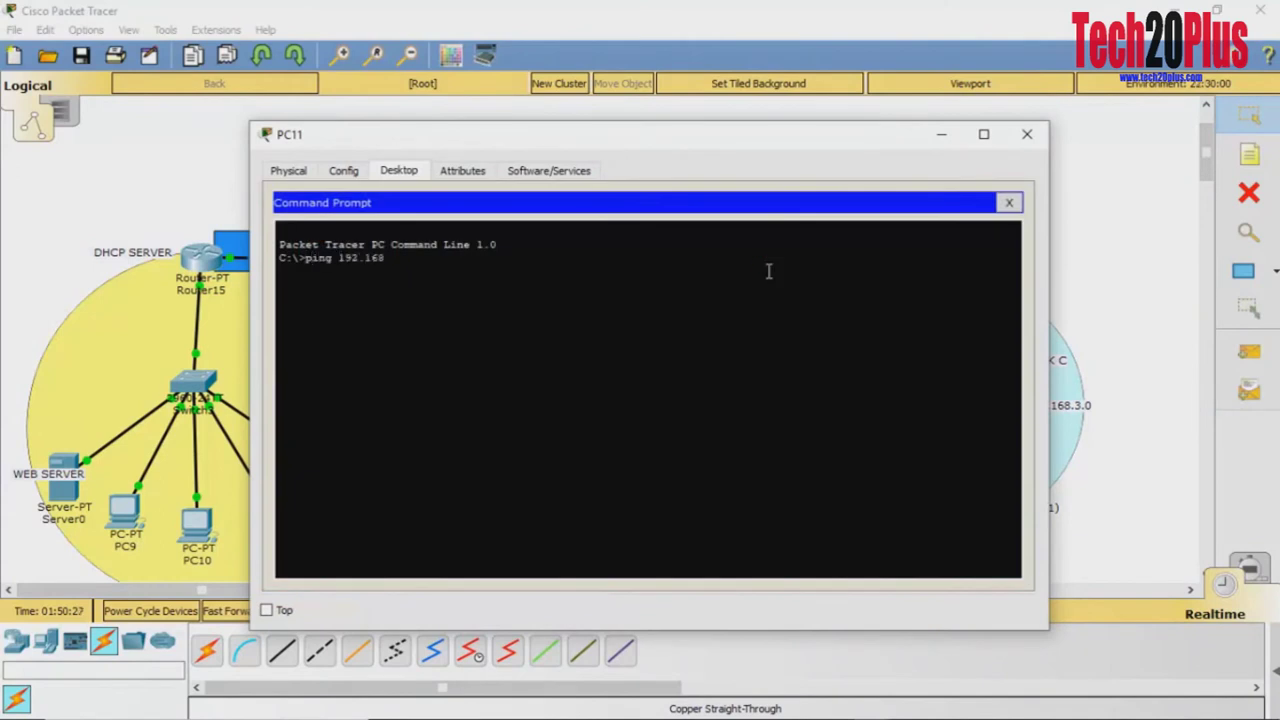
pyautogui.press('Return')
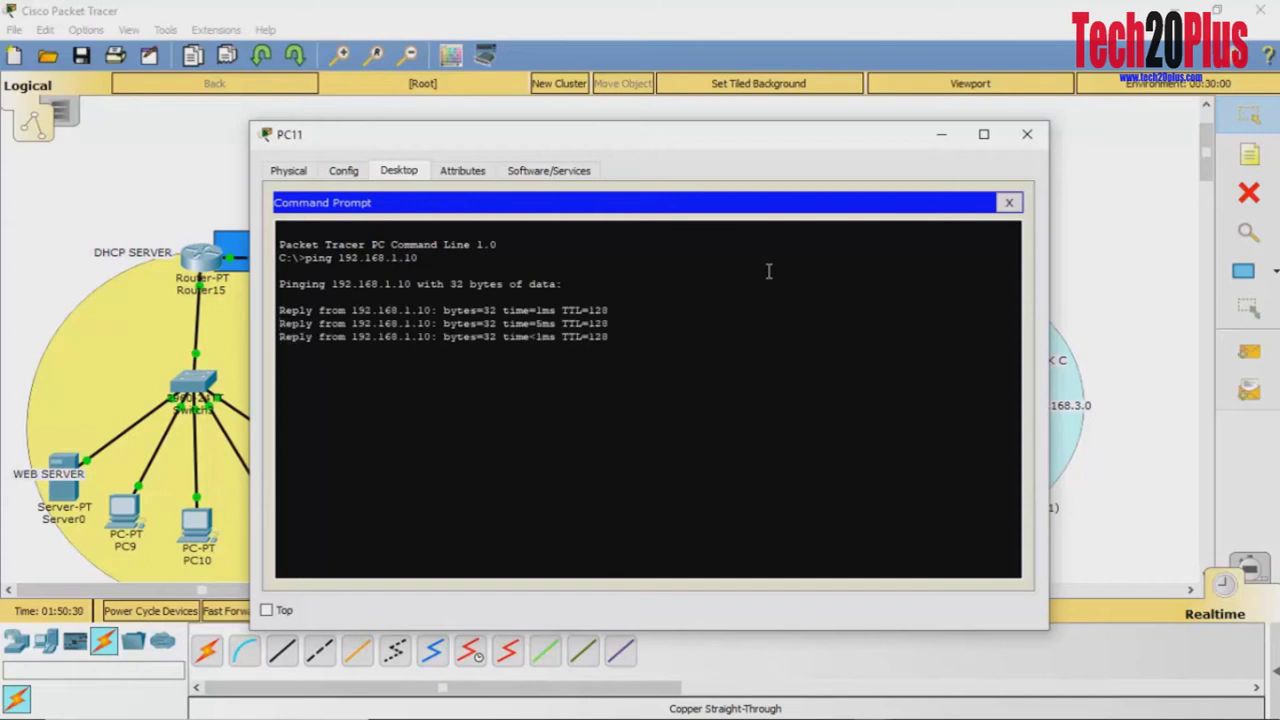
pyautogui.click(1027, 133)
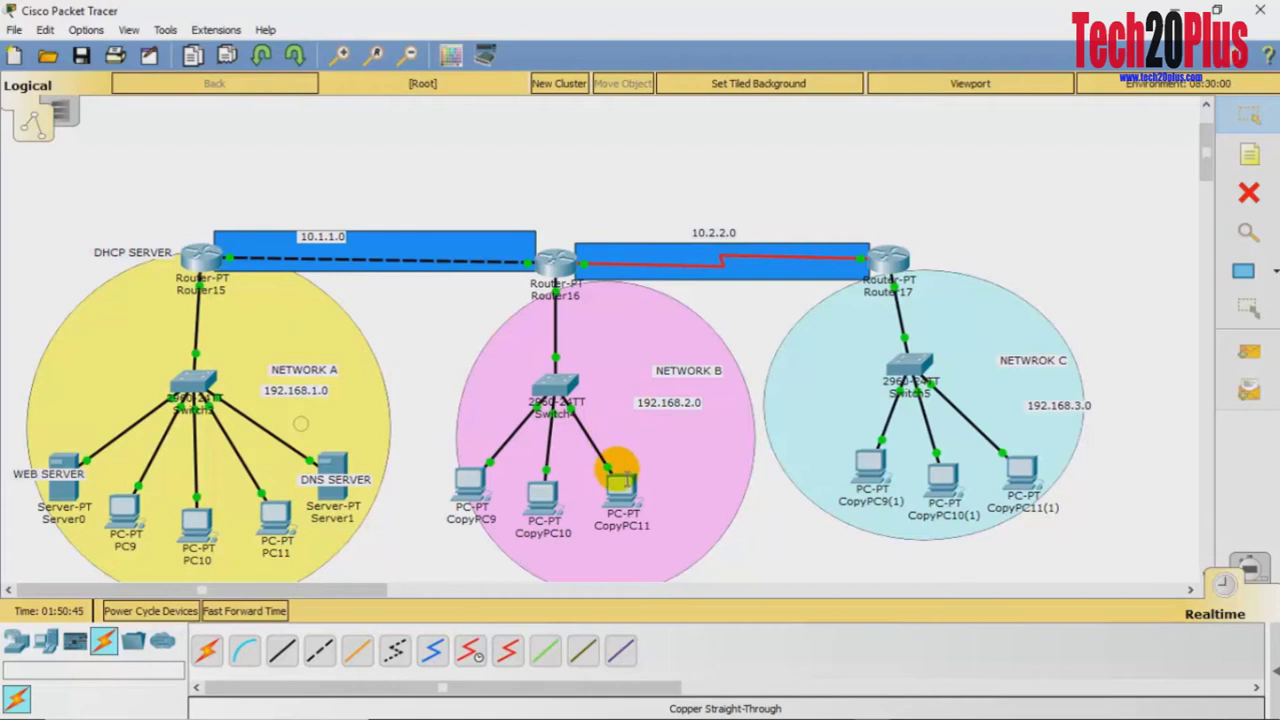
# - Switch the IPv4 configuration of CopyPC11 in Network B to DHCP
pyautogui.click(620, 490)
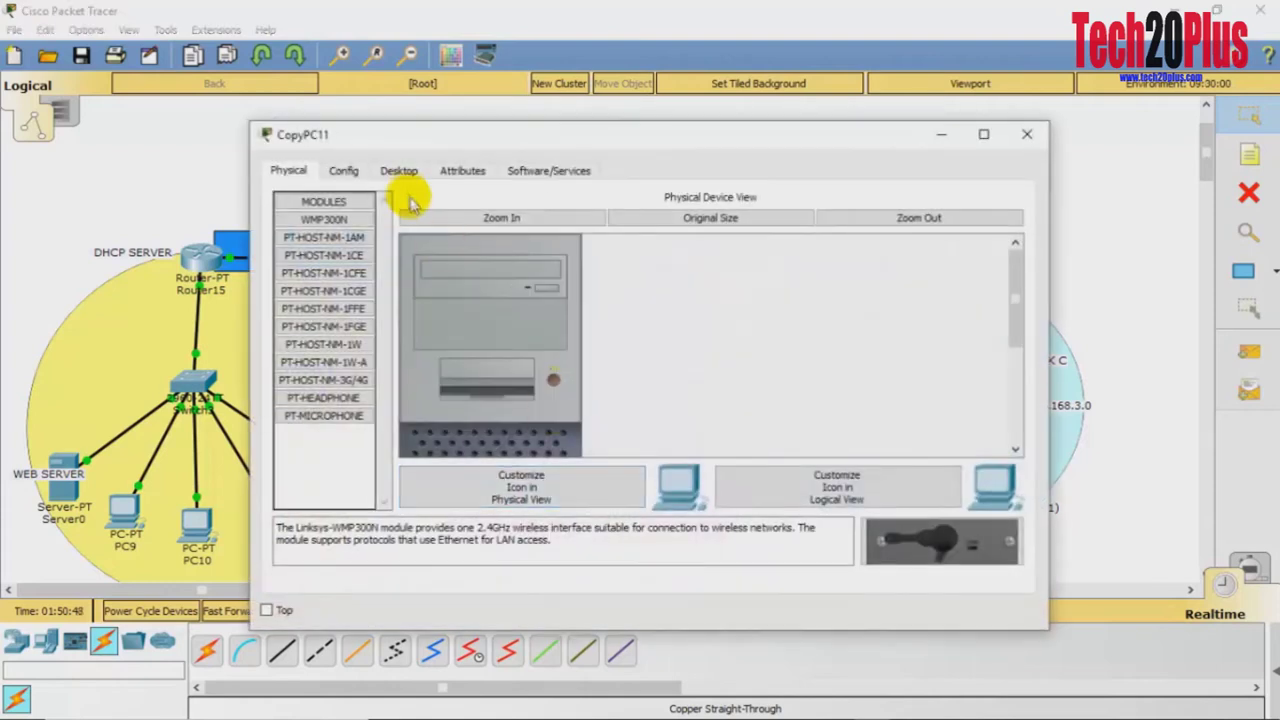
pyautogui.click(399, 171)
pyautogui.click(345, 235)
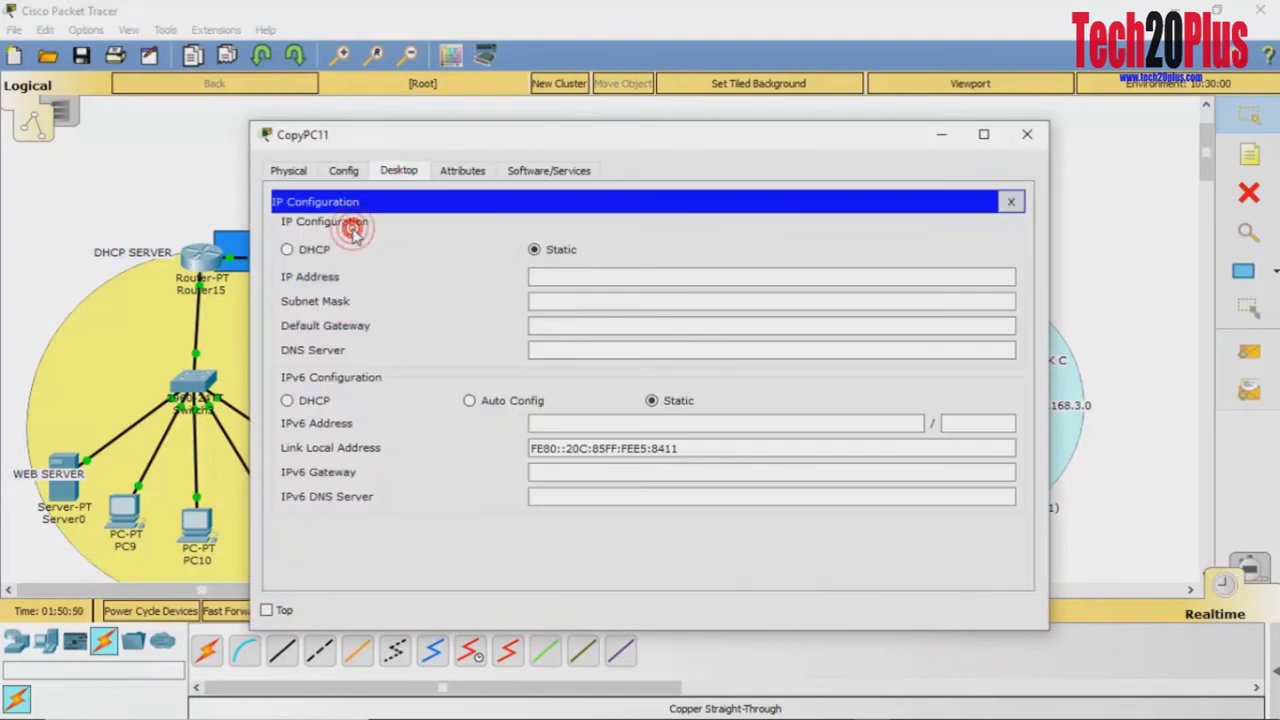
pyautogui.click(311, 251)
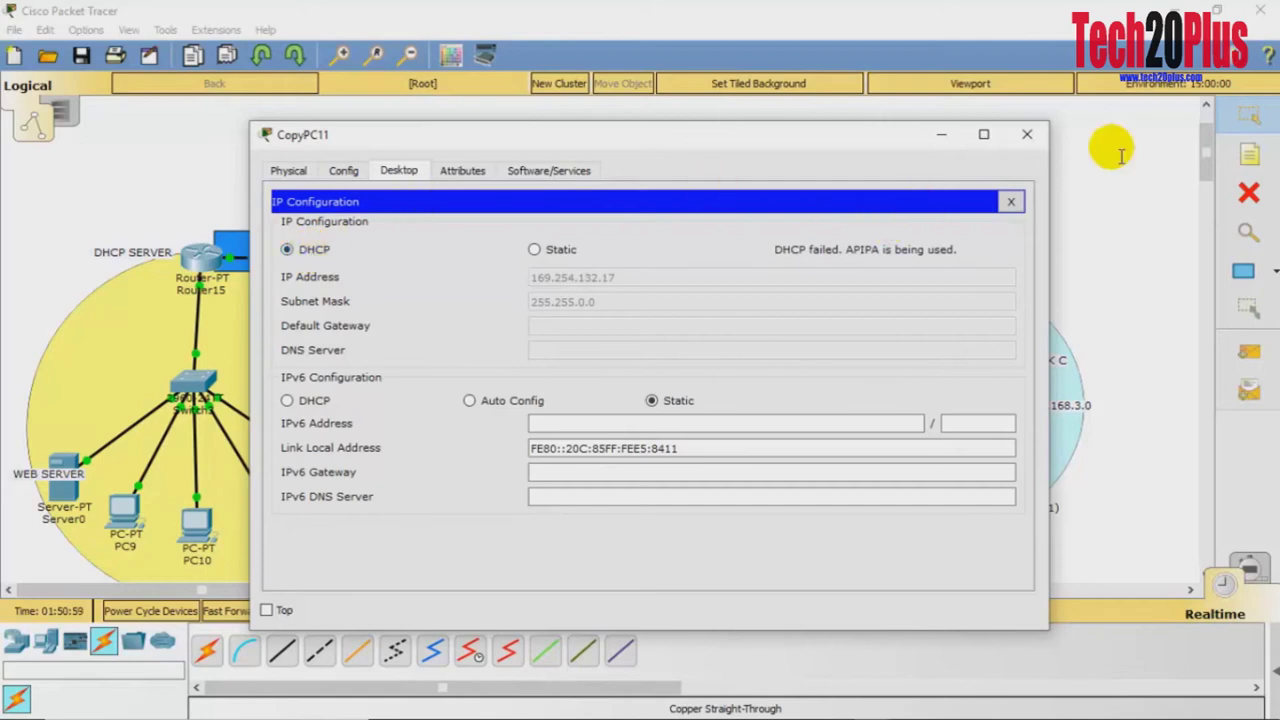
pyautogui.click(1029, 137)
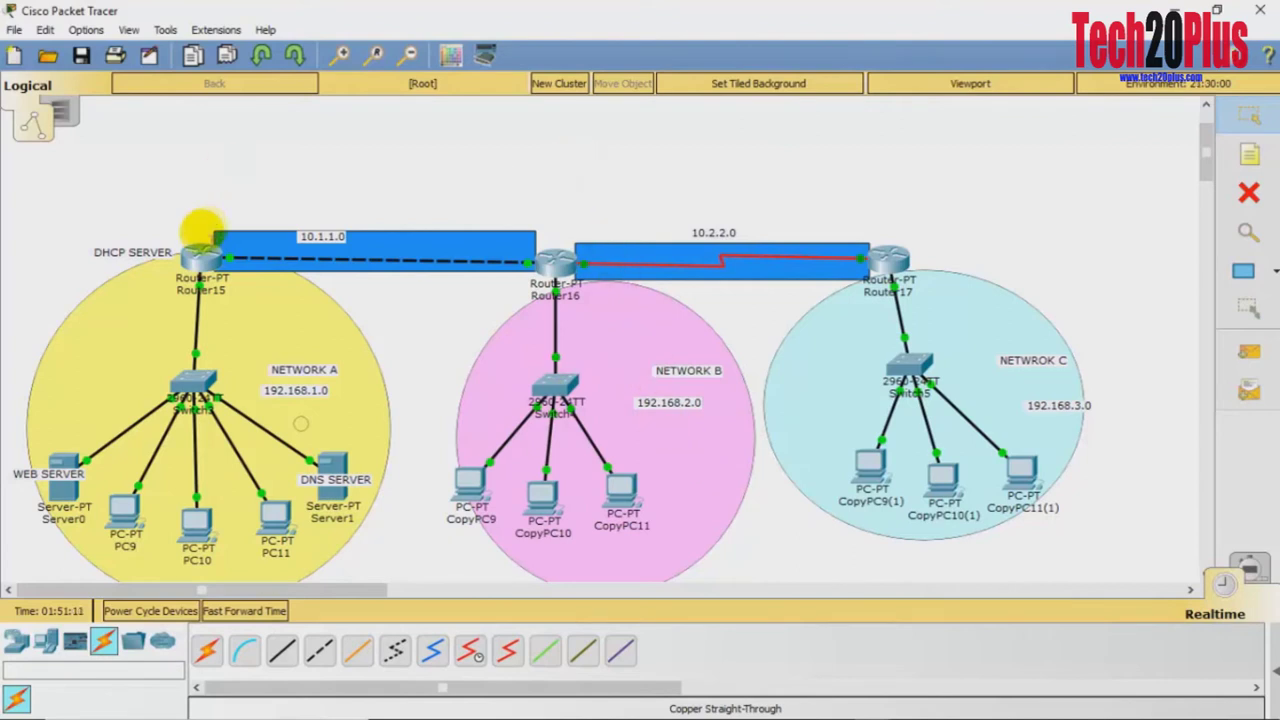
# - Exclude addresses 192.168.2.1 through 192.168.2.10 from DHCP assignment in Router15's global configuration
pyautogui.click(200, 258)
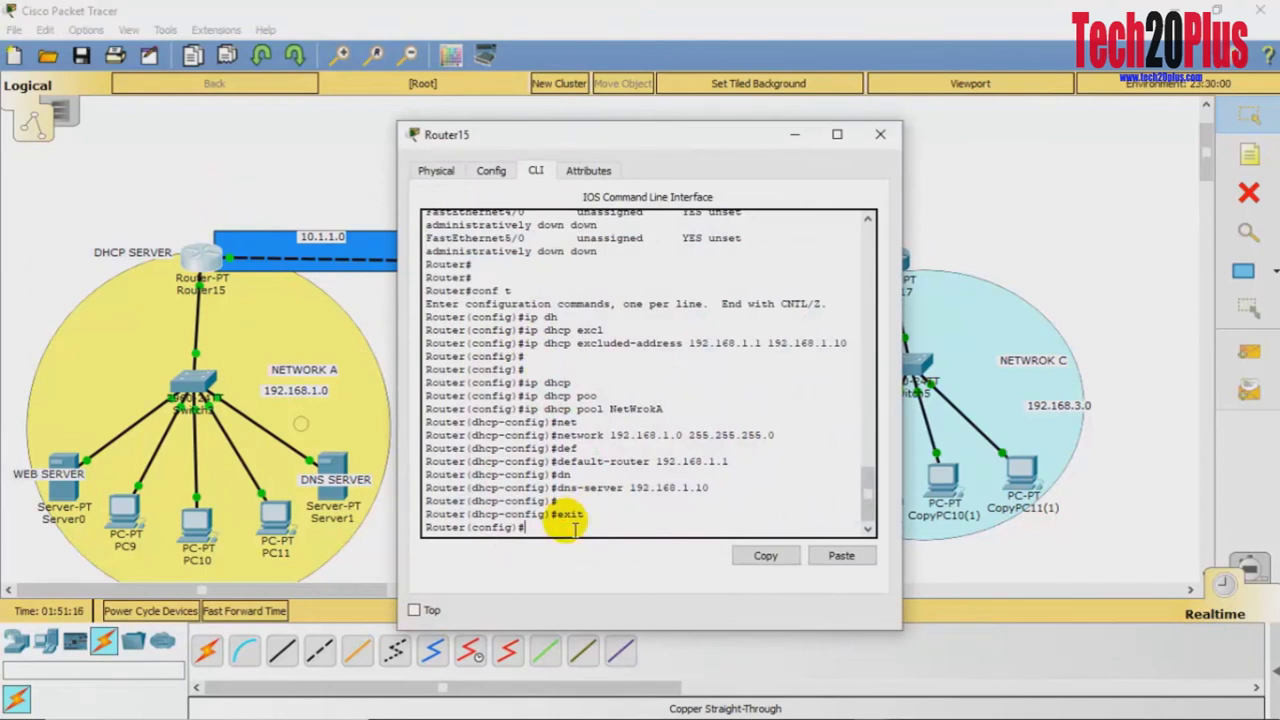
pyautogui.hotkey('ctrl', 'z')
pyautogui.press('Return')
pyautogui.write('conf t')
pyautogui.press('Return')
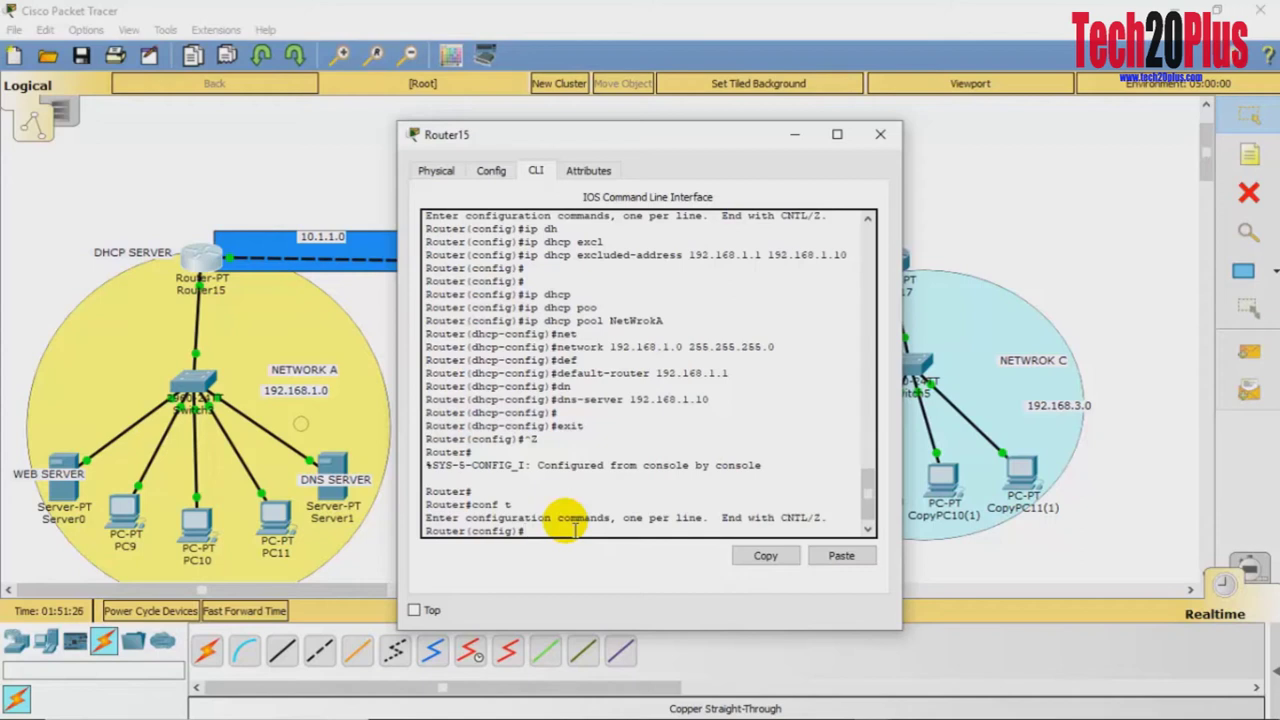
pyautogui.write('ip dh')
pyautogui.press('Tab')
pyautogui.write('e')
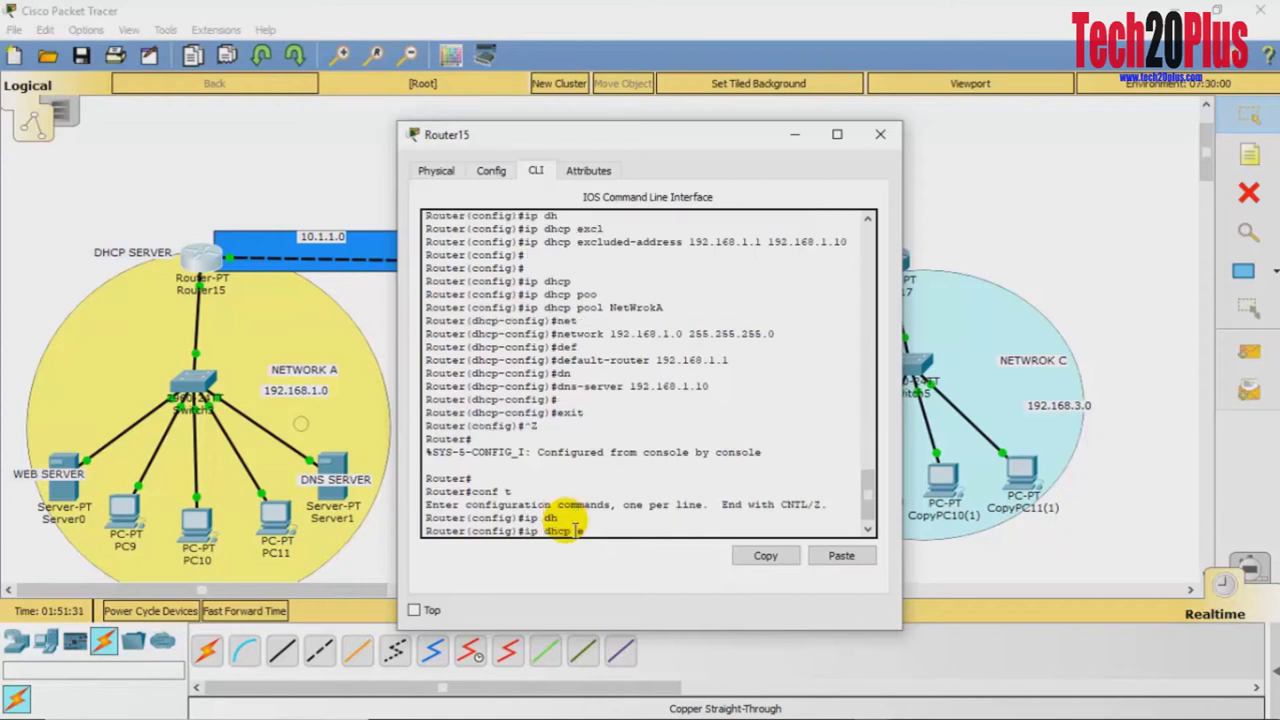
pyautogui.write('x')
pyautogui.press('Tab')
pyautogui.write('192.168.2.1 192.168')
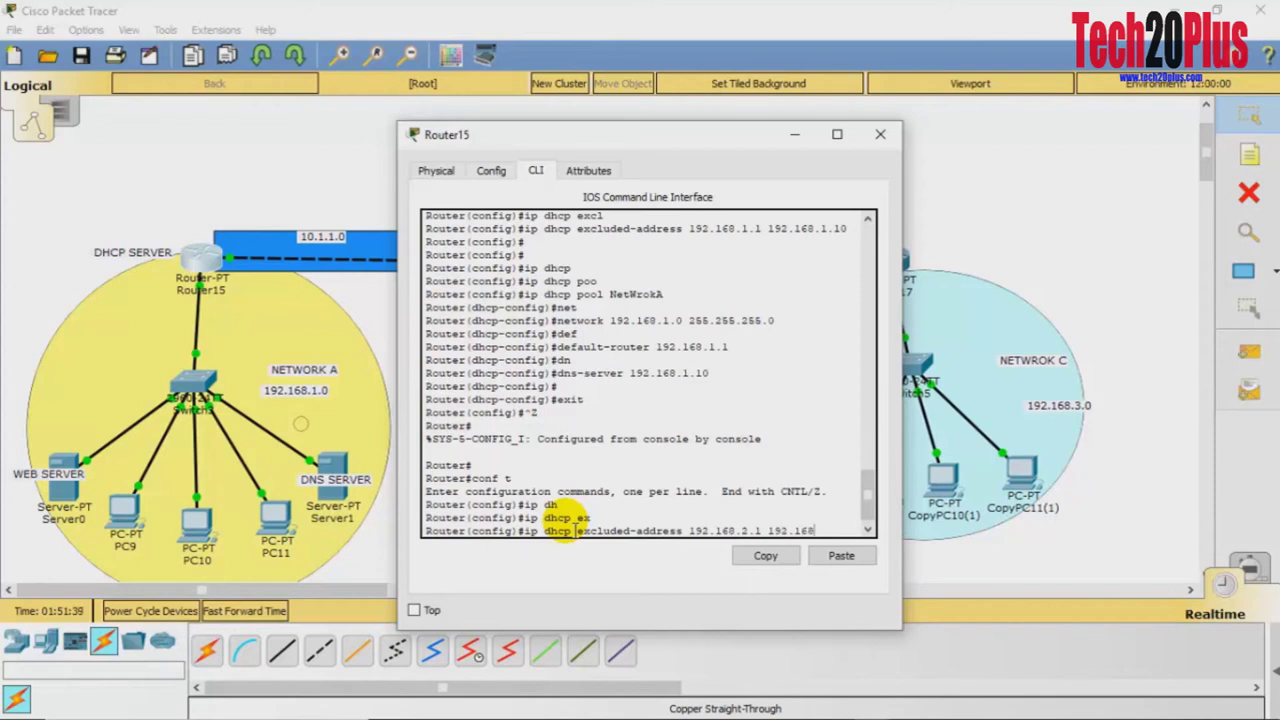
pyautogui.write('.2.10')
pyautogui.press('Return')
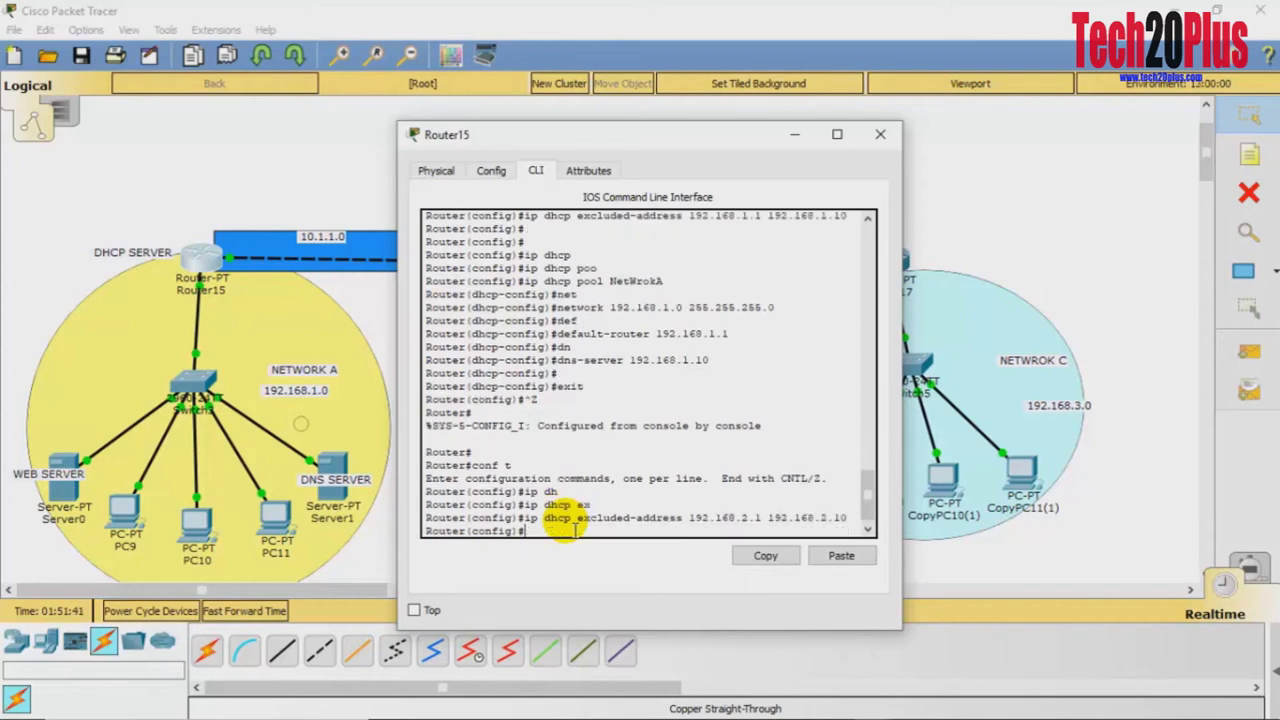
# - Create a DHCP pool named NetworkB on Router15
pyautogui.press('Return')
pyautogui.write('ip dh')
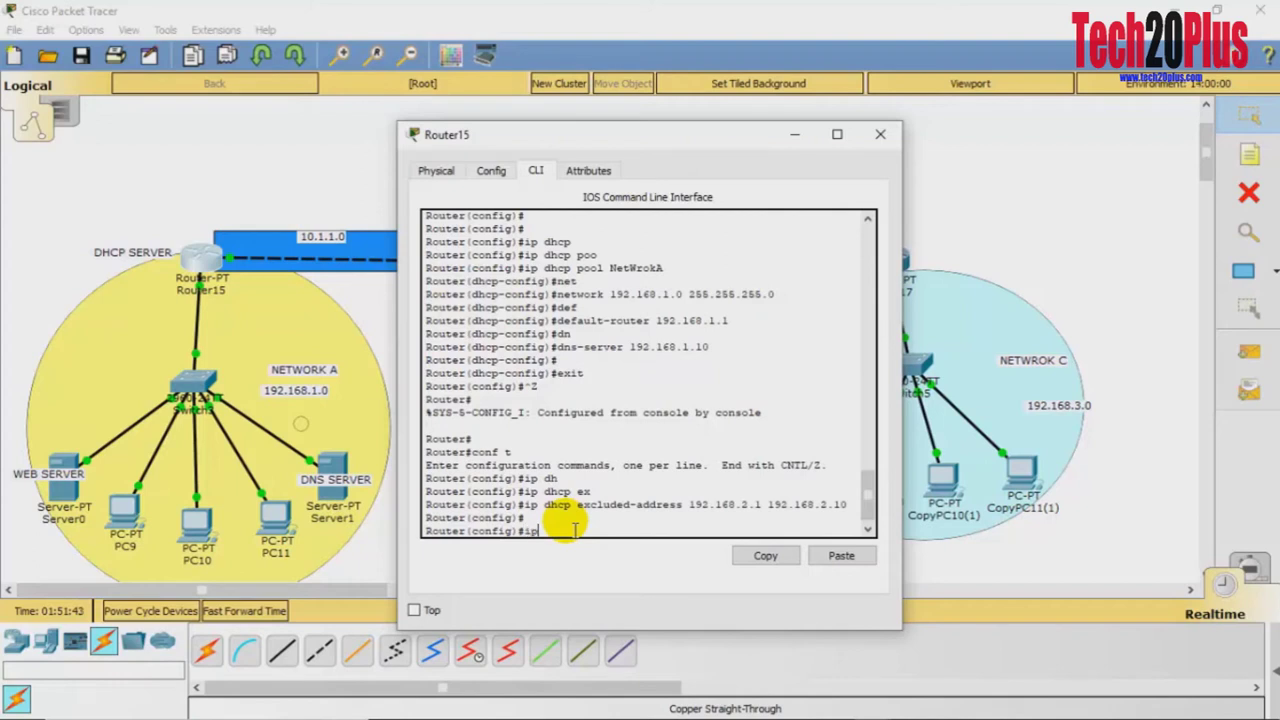
pyautogui.press('Tab')
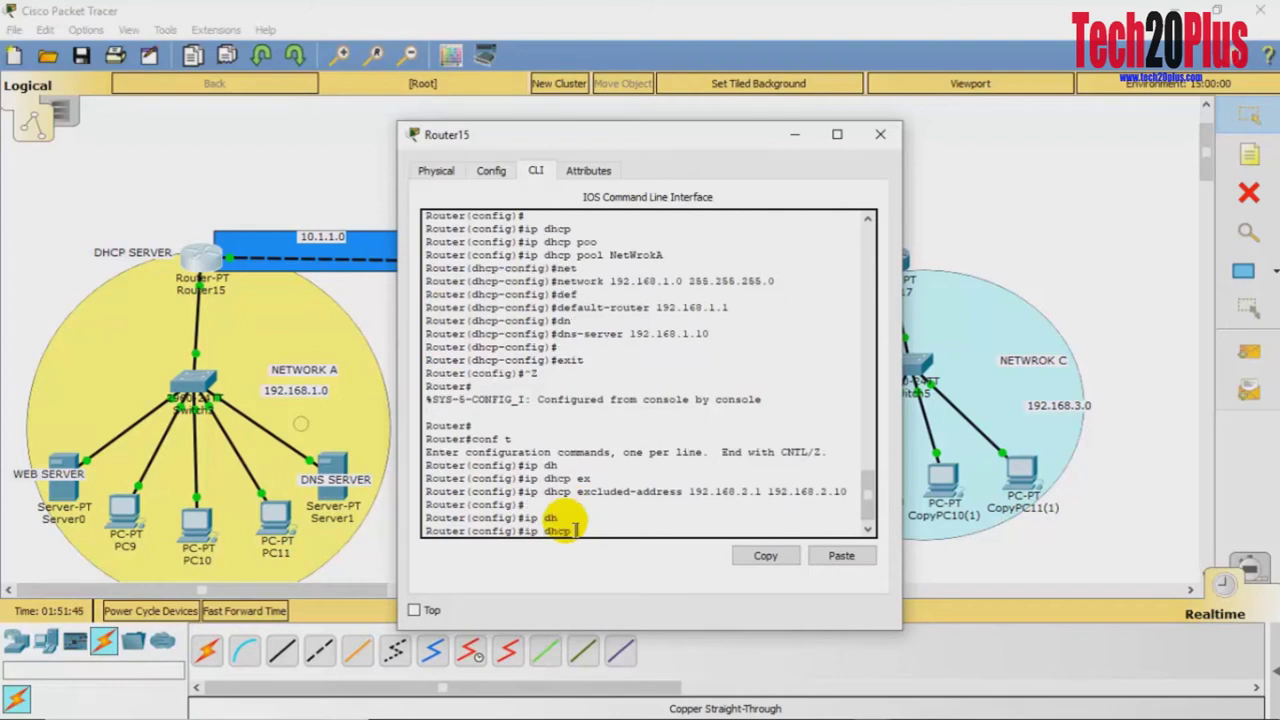
pyautogui.write('po')
pyautogui.press('Tab')
pyautogui.write('Network')
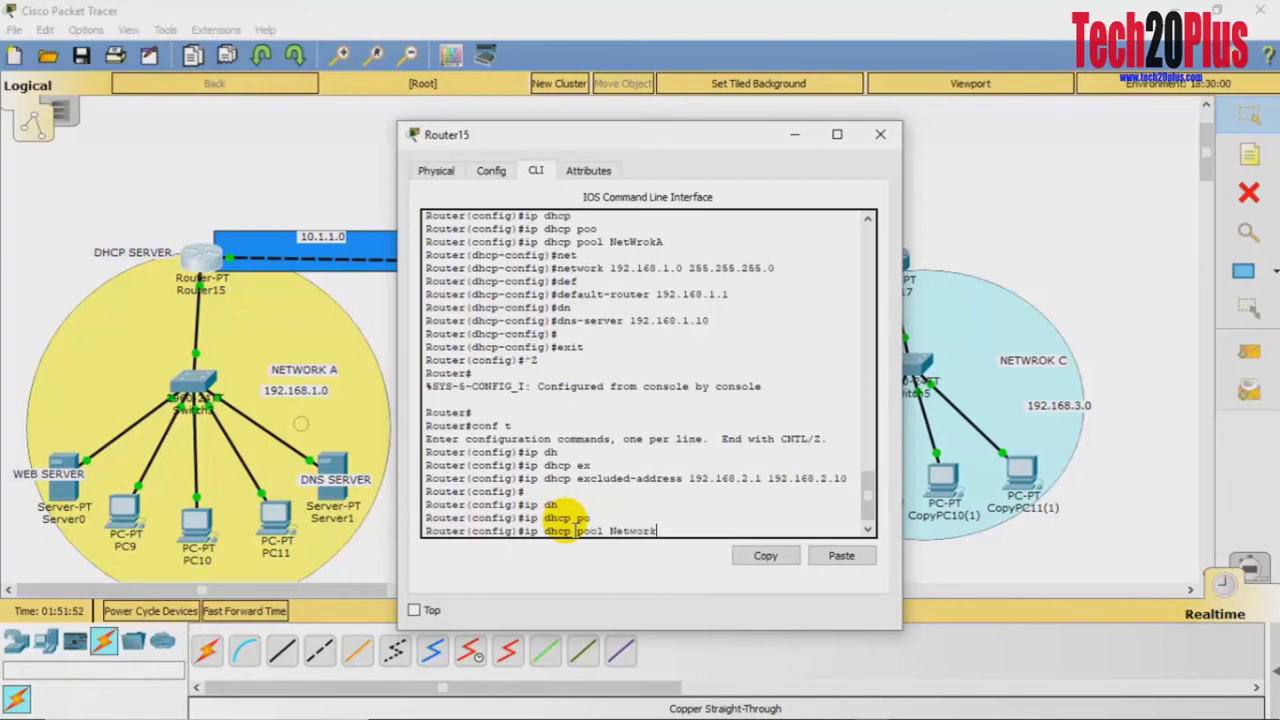
pyautogui.write('B')
pyautogui.press('Return')
# - Set the NetworkB pool's network to 192.168.2.0 with subnet mask 255.255.255.0
pyautogui.write('net')
pyautogui.press('Tab')
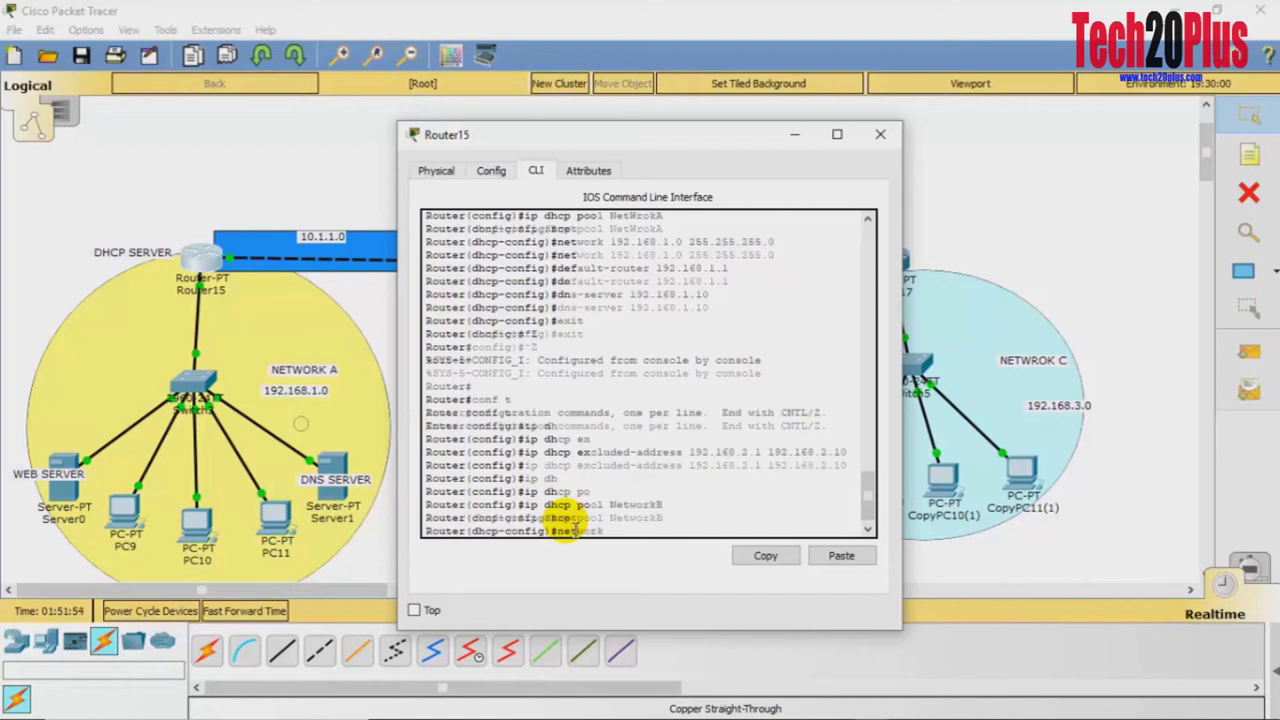
pyautogui.write('192.')
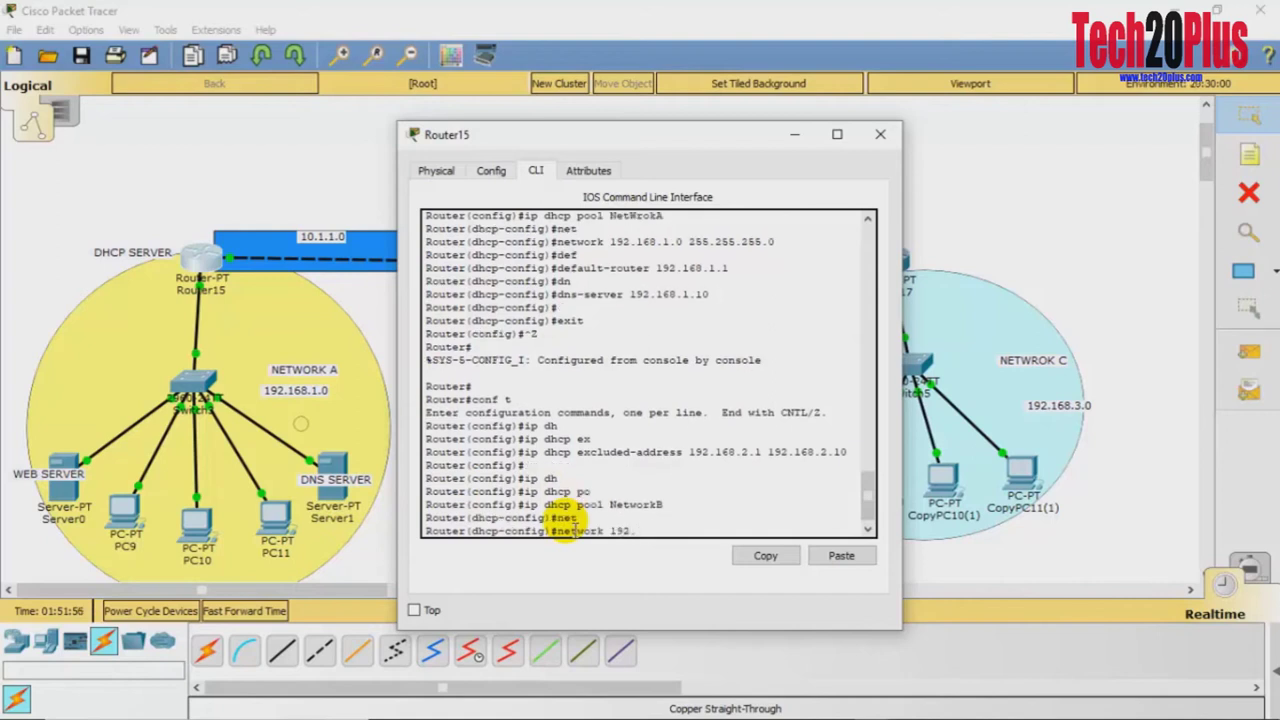
pyautogui.write('168.2.0 255.255.255.0')
pyautogui.press('Return')
# - Set the NetworkB pool's default router to 192.168.2.1
pyautogui.write('def')
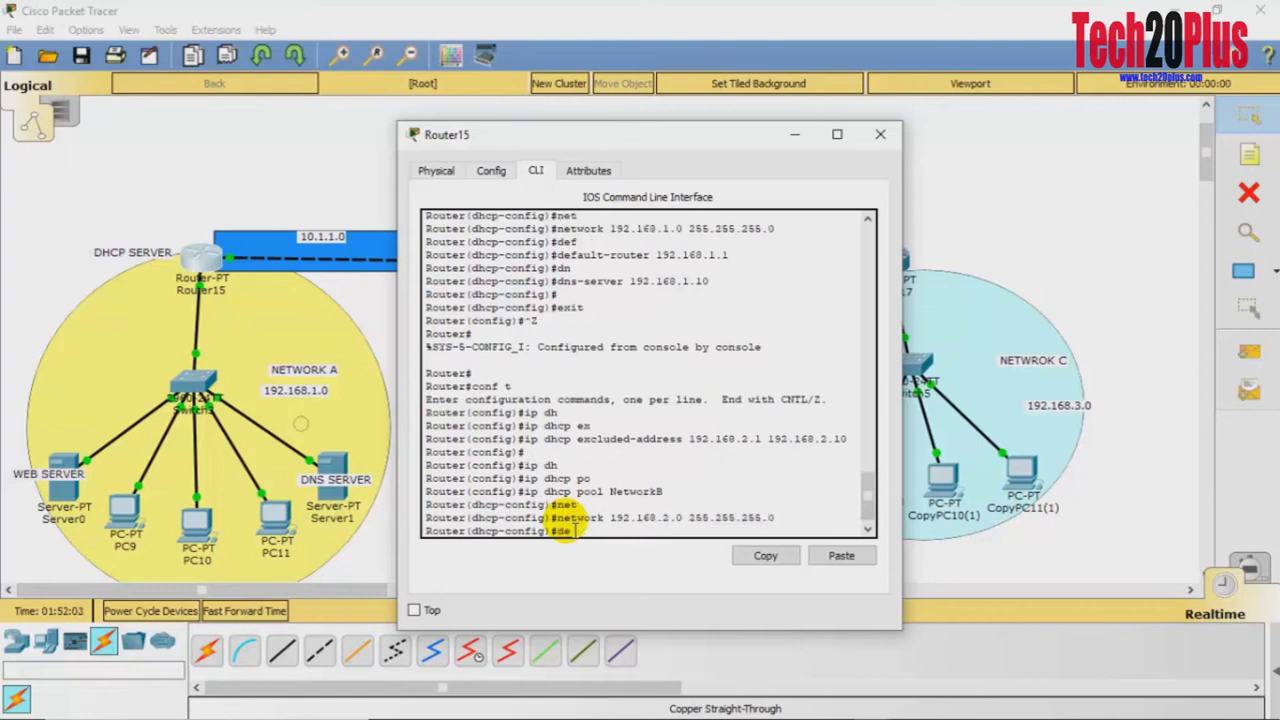
pyautogui.press('Tab')
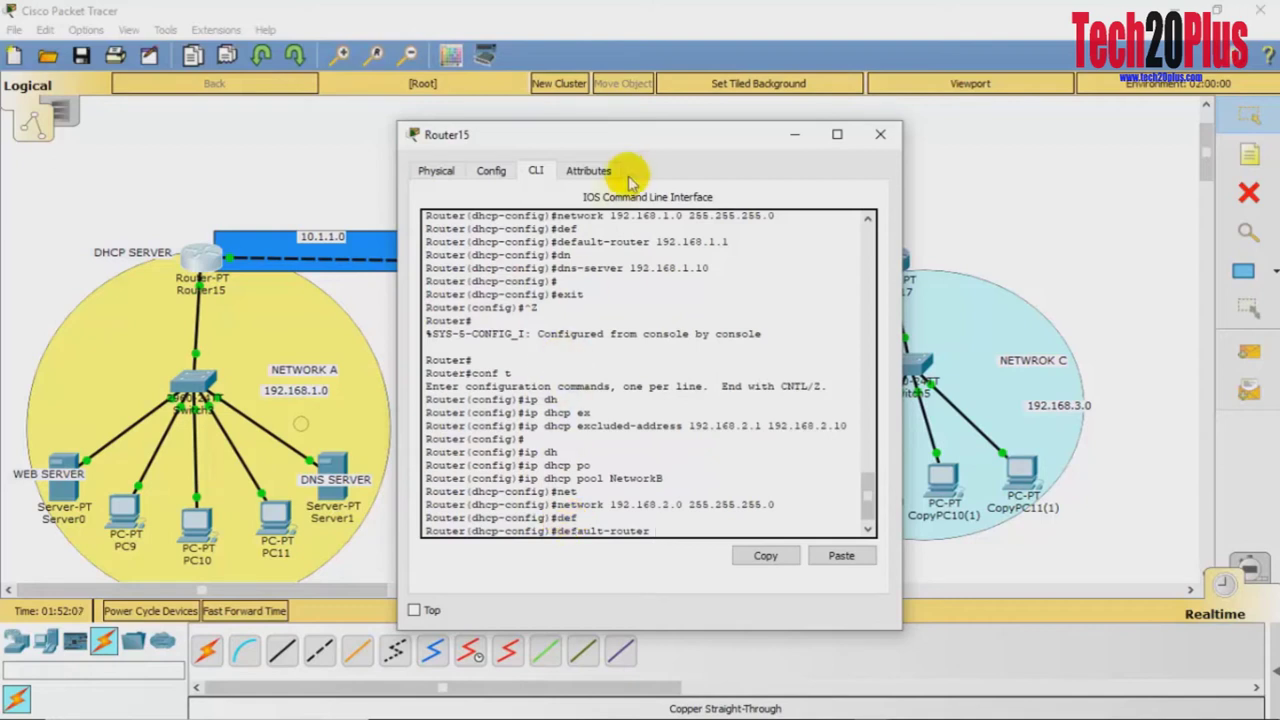
pyautogui.moveTo(631, 137); pyautogui.dragTo(660, 133)
pyautogui.write('92.168.2.')
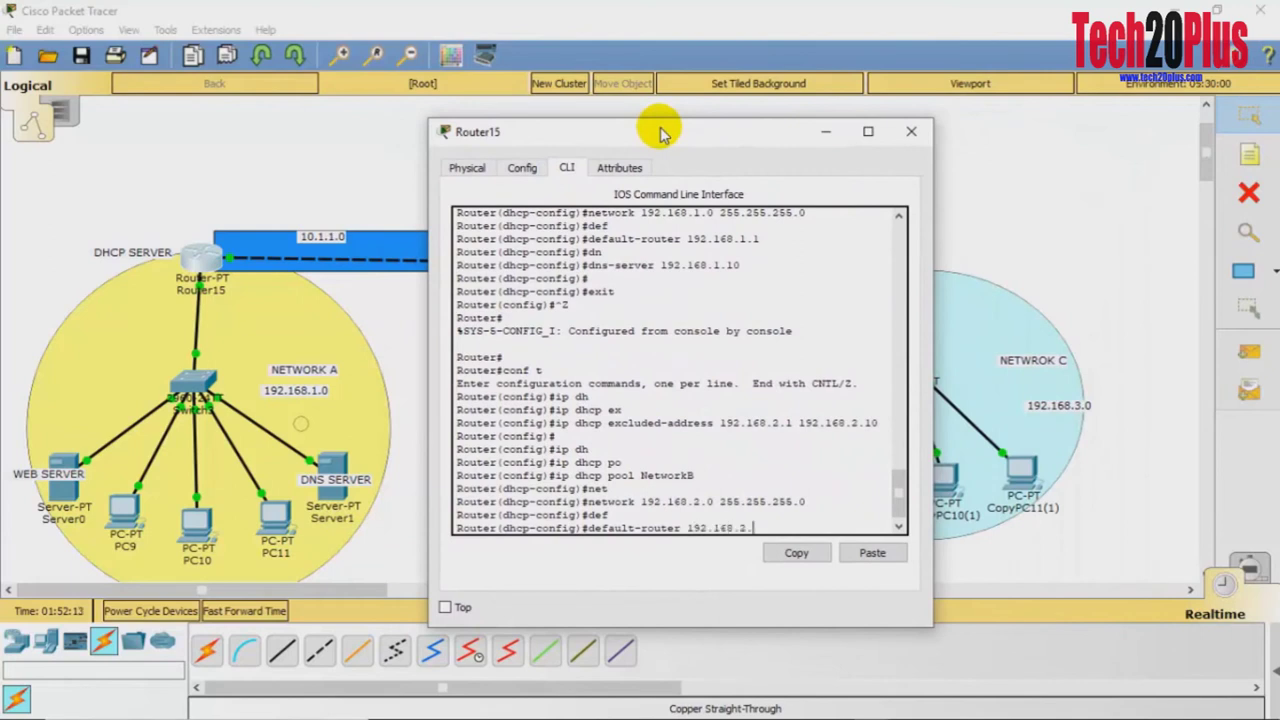
pyautogui.write('1')
pyautogui.press('Return')
# - Set the NetworkB pool's DNS server to 192.168.1.10, leave configuration mode and close Router15
pyautogui.write('dn')
pyautogui.press('Tab')
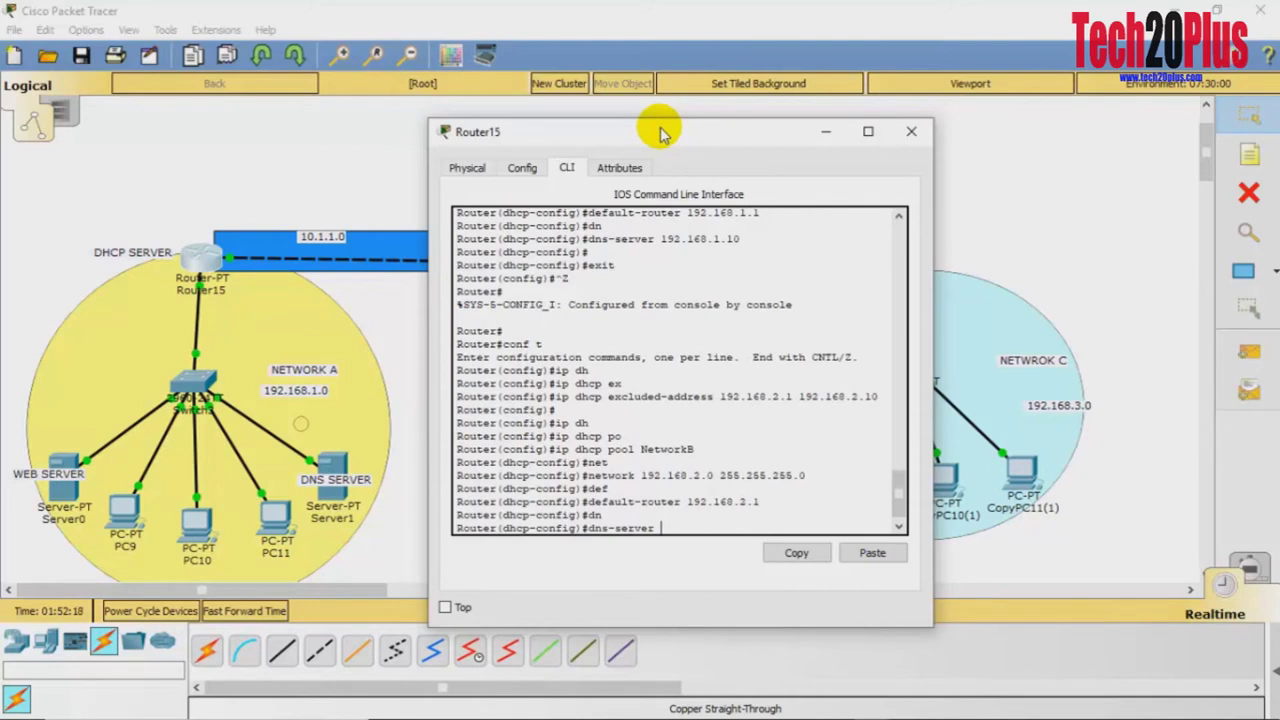
pyautogui.write('192.168.1.10')
pyautogui.press('Return')
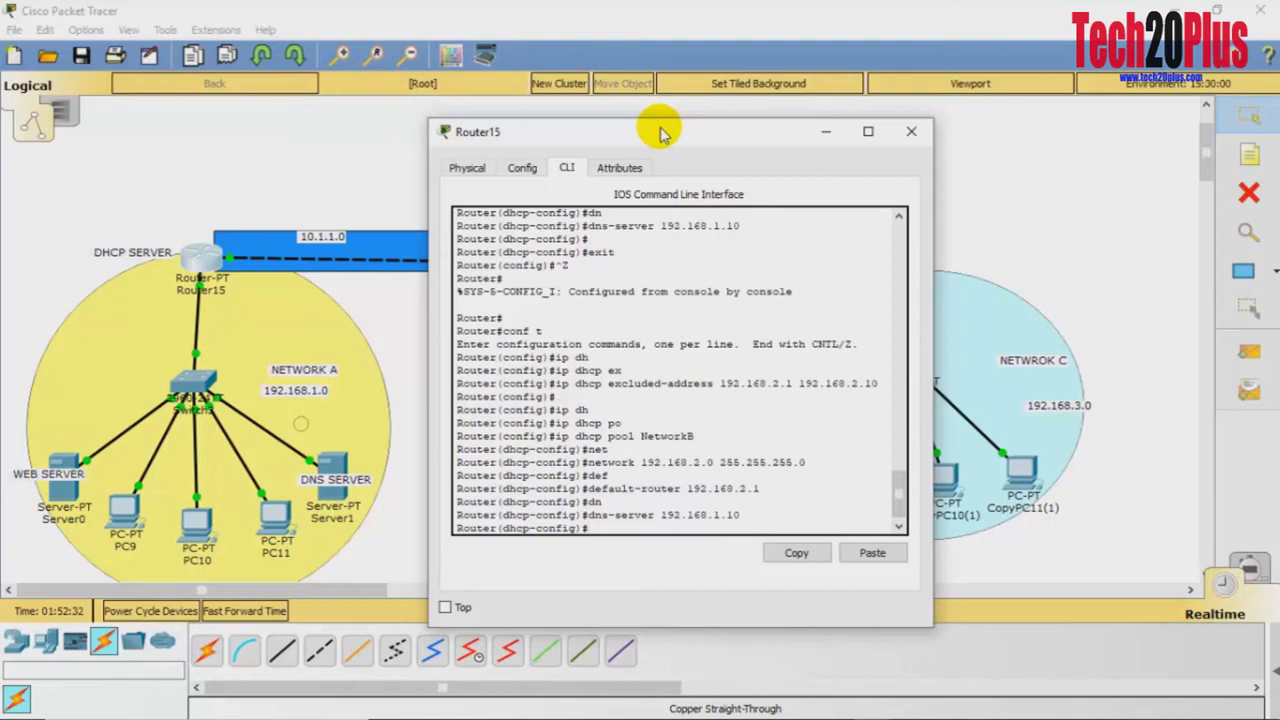
pyautogui.write('exit')
pyautogui.press('Return')
pyautogui.hotkey('ctrl', 'z')
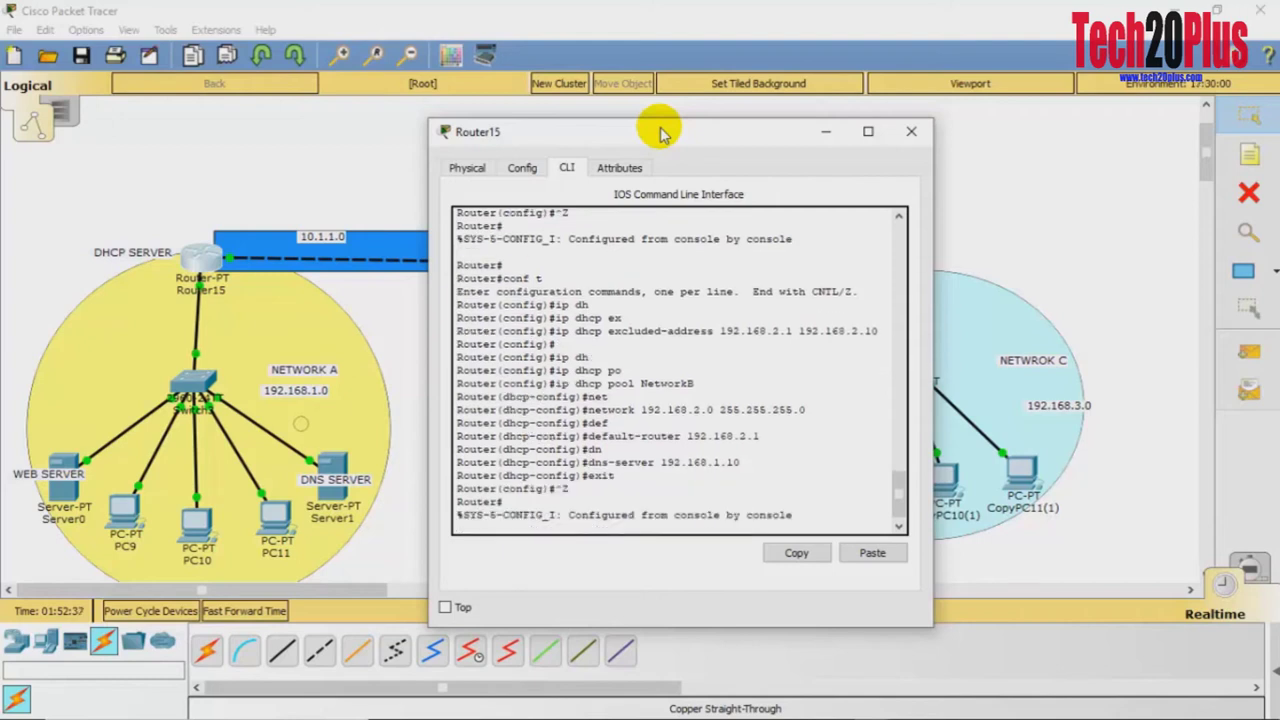
pyautogui.click(911, 131)
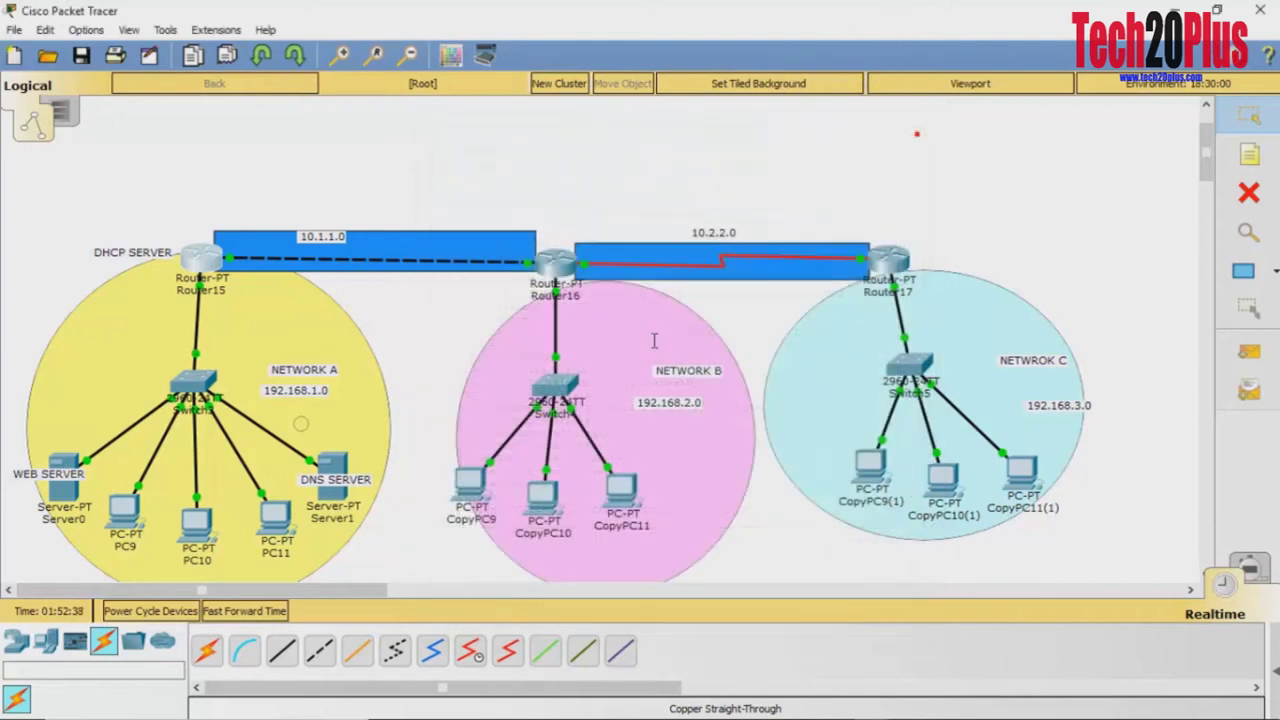
# - Try to obtain a DHCP address on CopyPC11 by switching its IPv4 configuration to static and back to DHCP
pyautogui.click(638, 488)
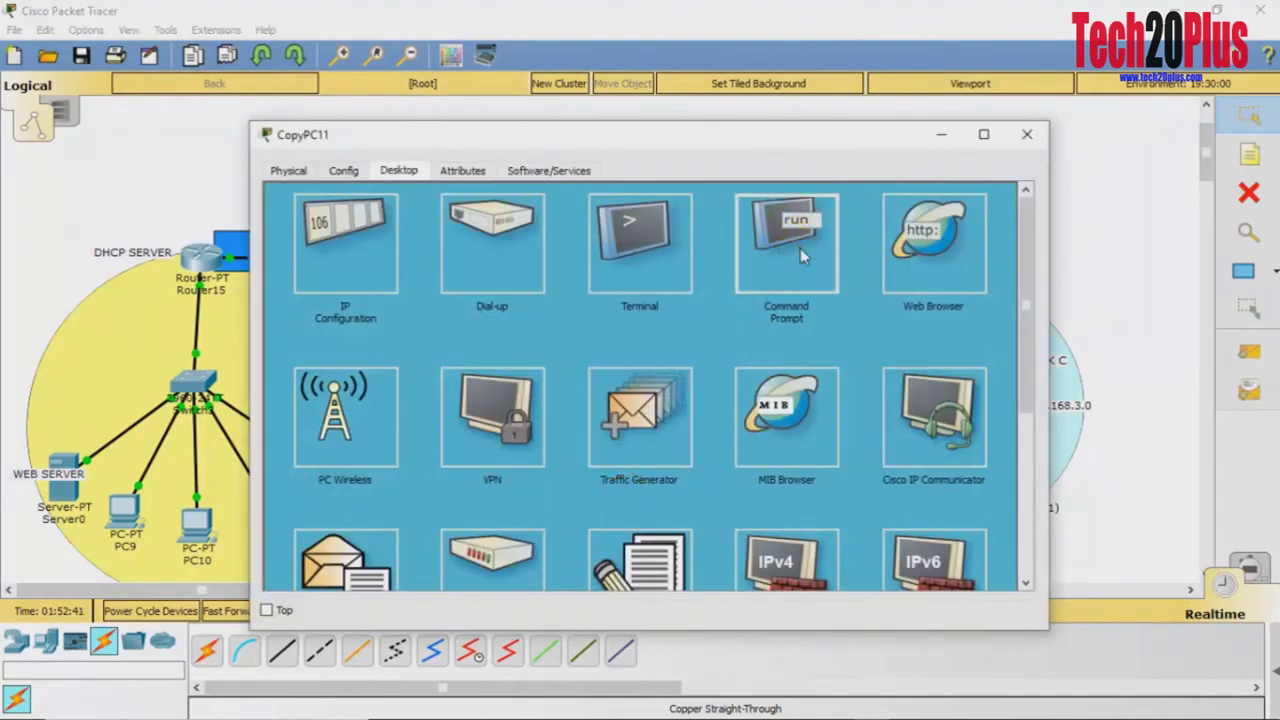
pyautogui.click(785, 235)
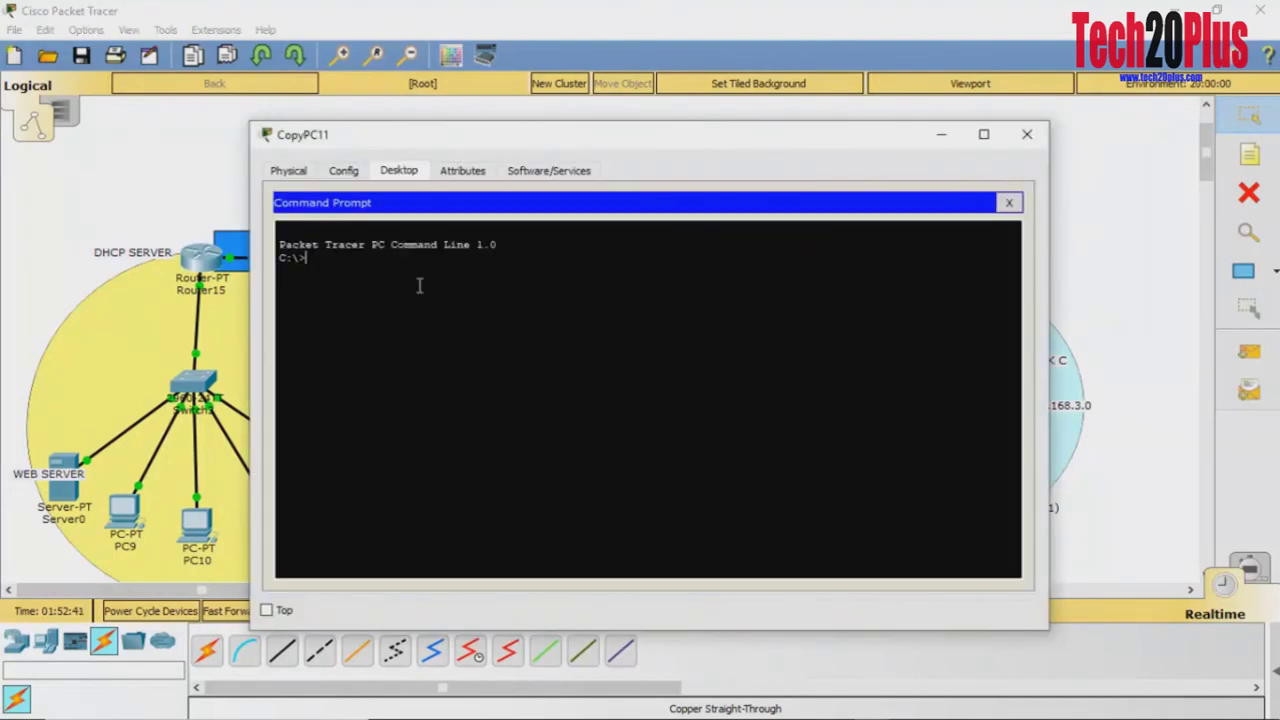
pyautogui.click(1010, 203)
pyautogui.click(372, 268)
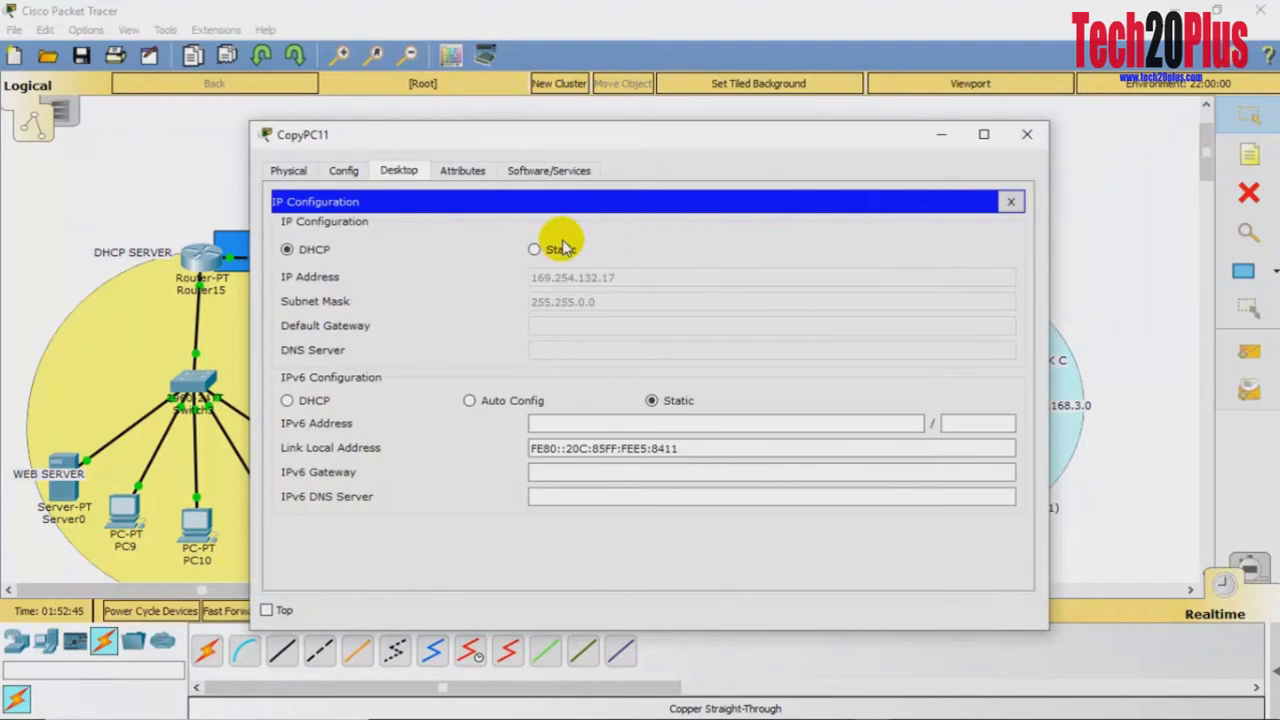
pyautogui.click(553, 253)
pyautogui.click(308, 252)
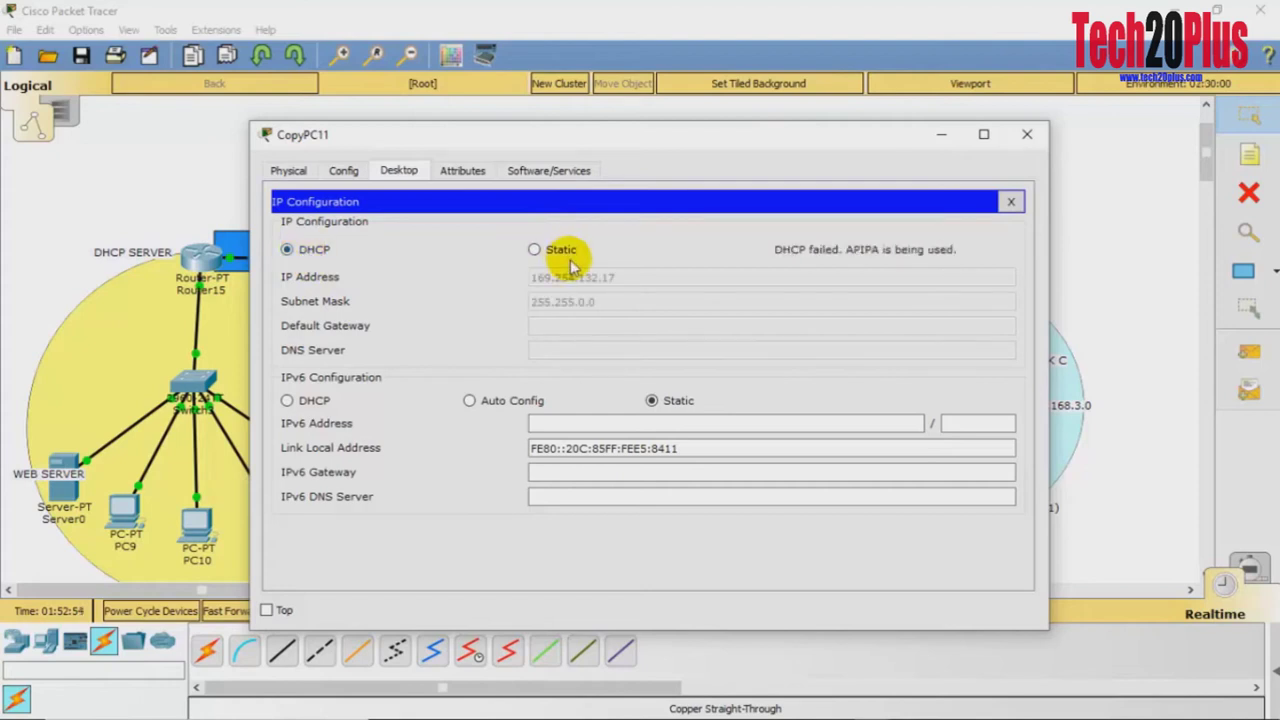
pyautogui.click(1027, 136)
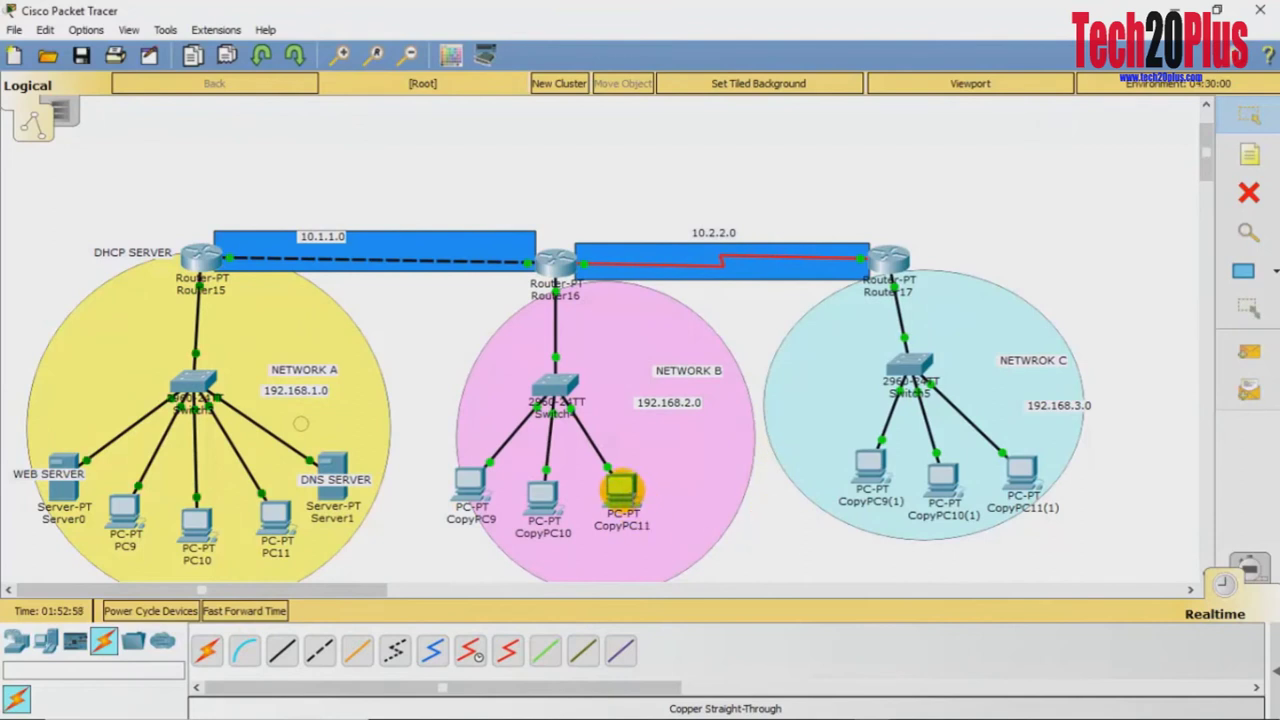
pyautogui.moveTo(620, 488)
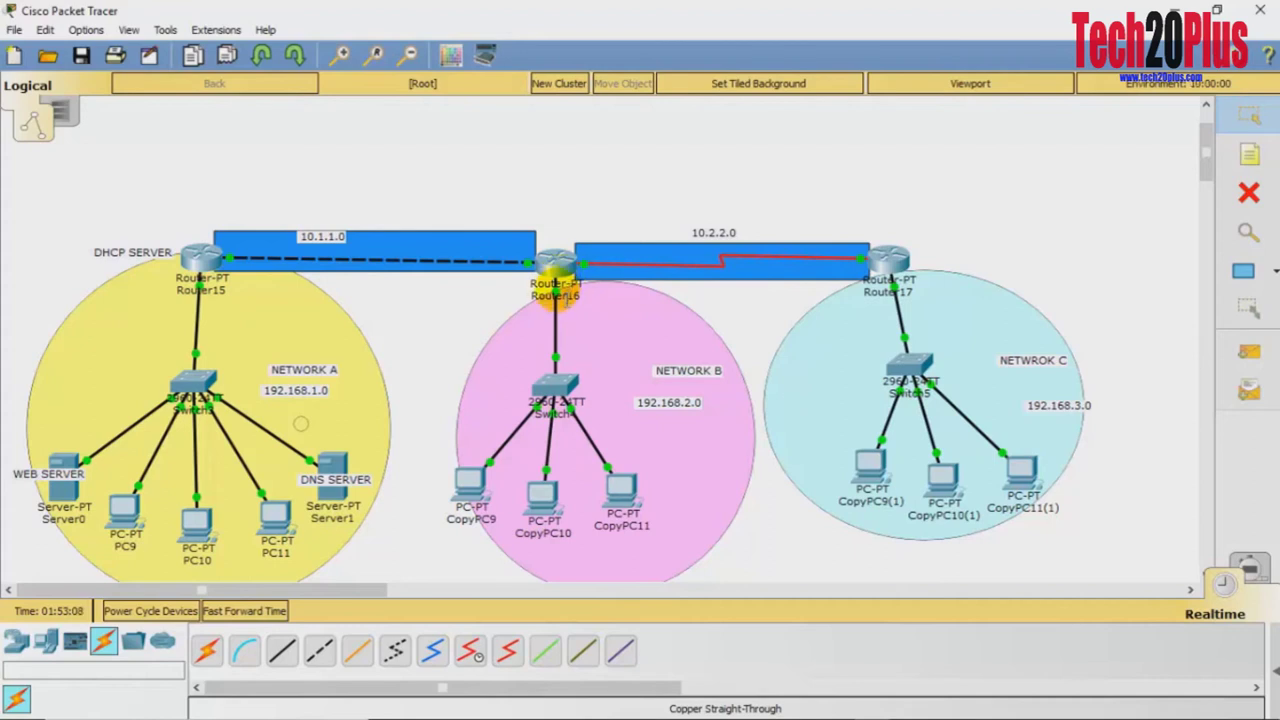
pyautogui.moveTo(553, 265)
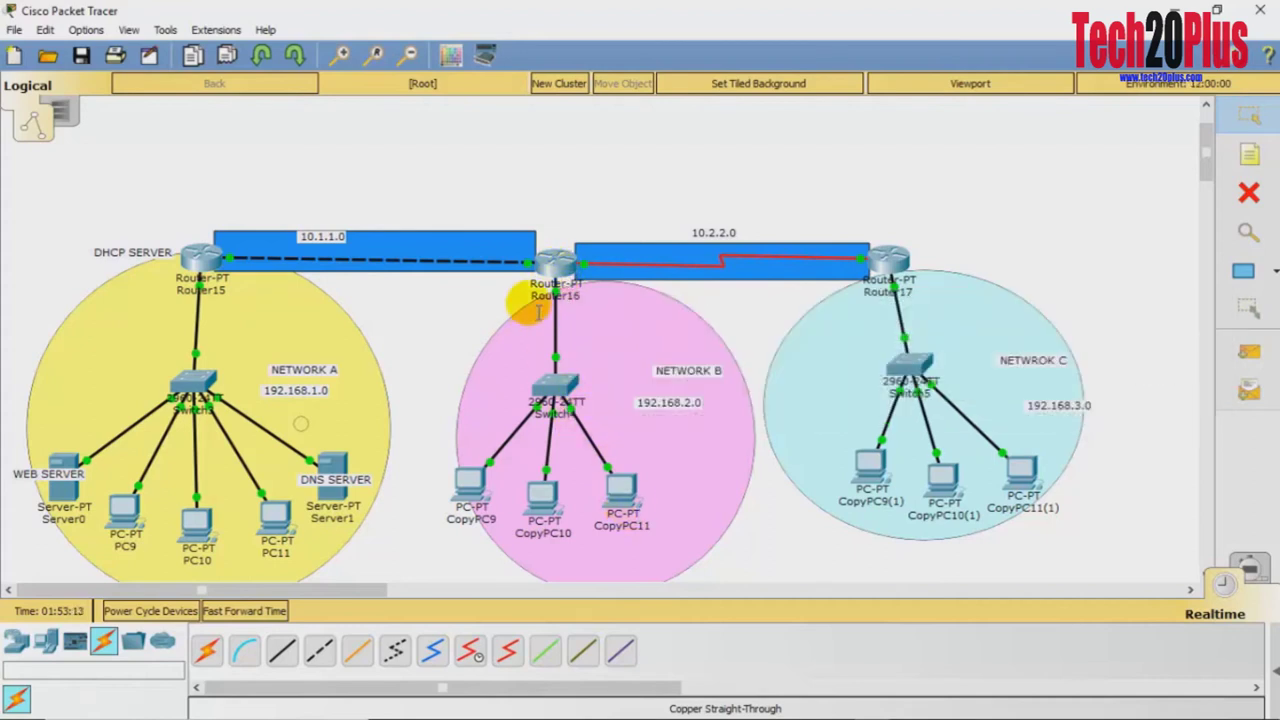
# - Open Router16's command line and enter configuration mode for its interface Fa1/0
pyautogui.click(280, 255)
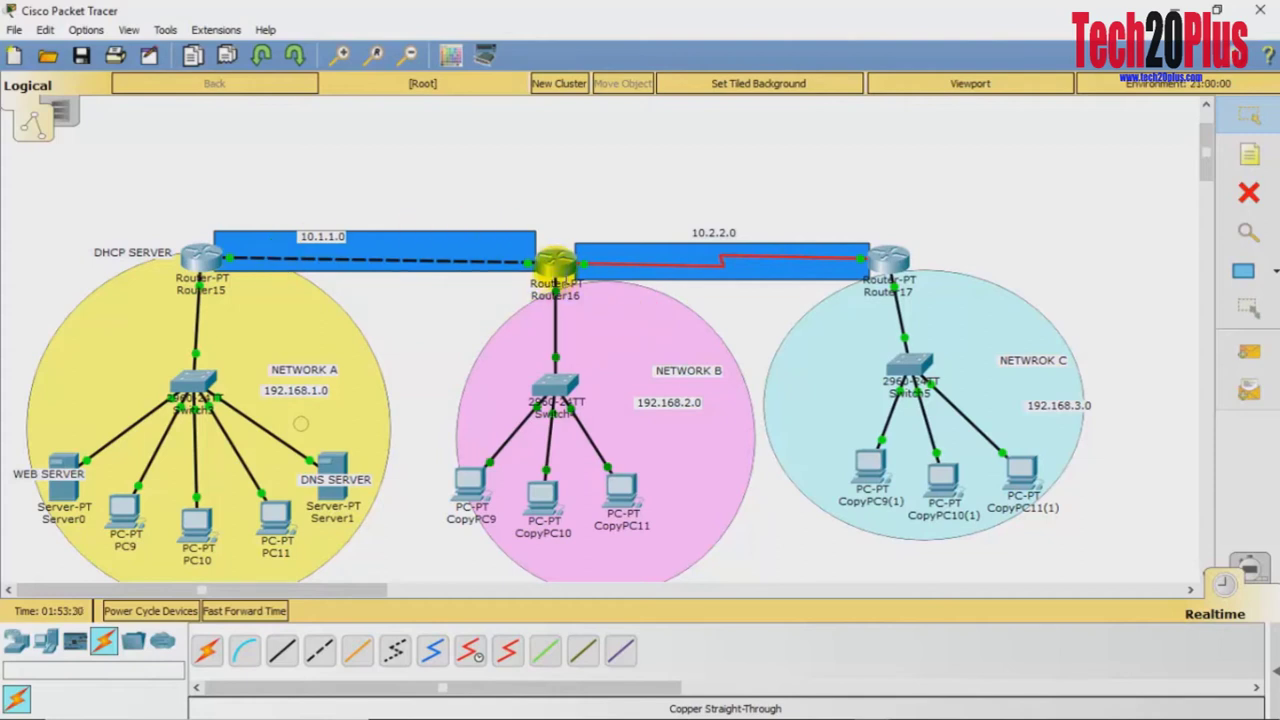
pyautogui.click(555, 265)
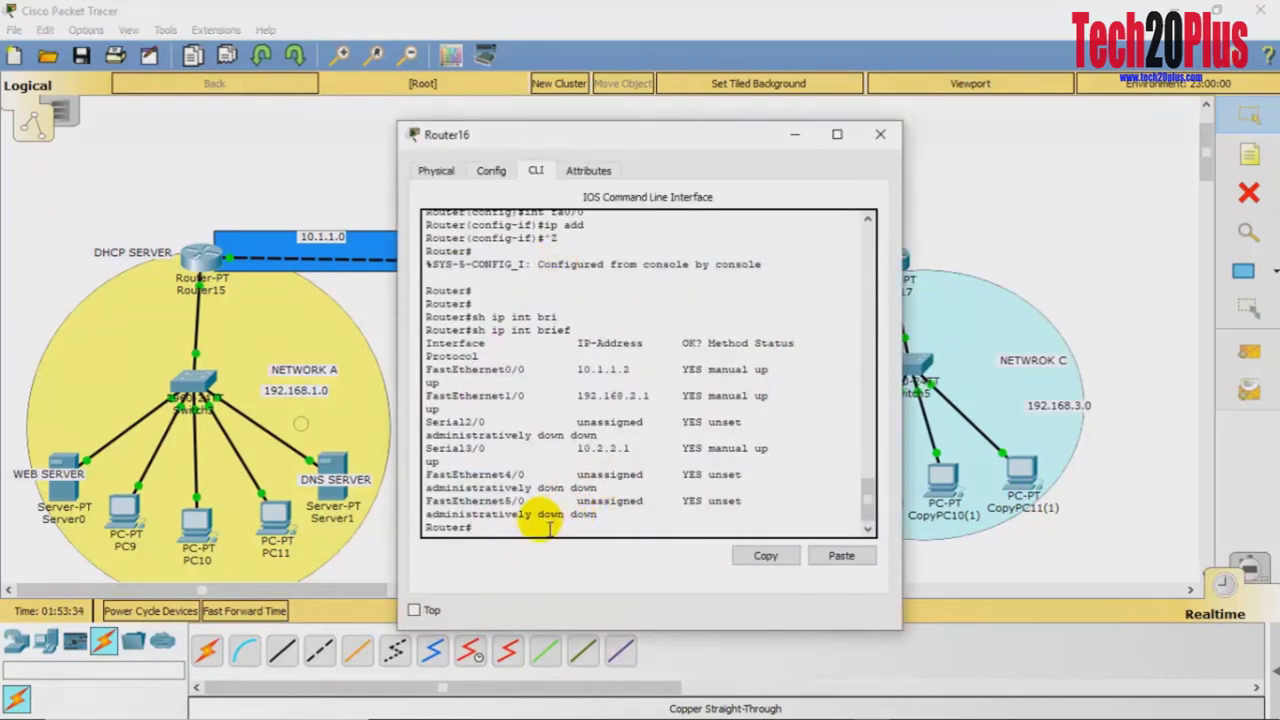
pyautogui.click(880, 134)
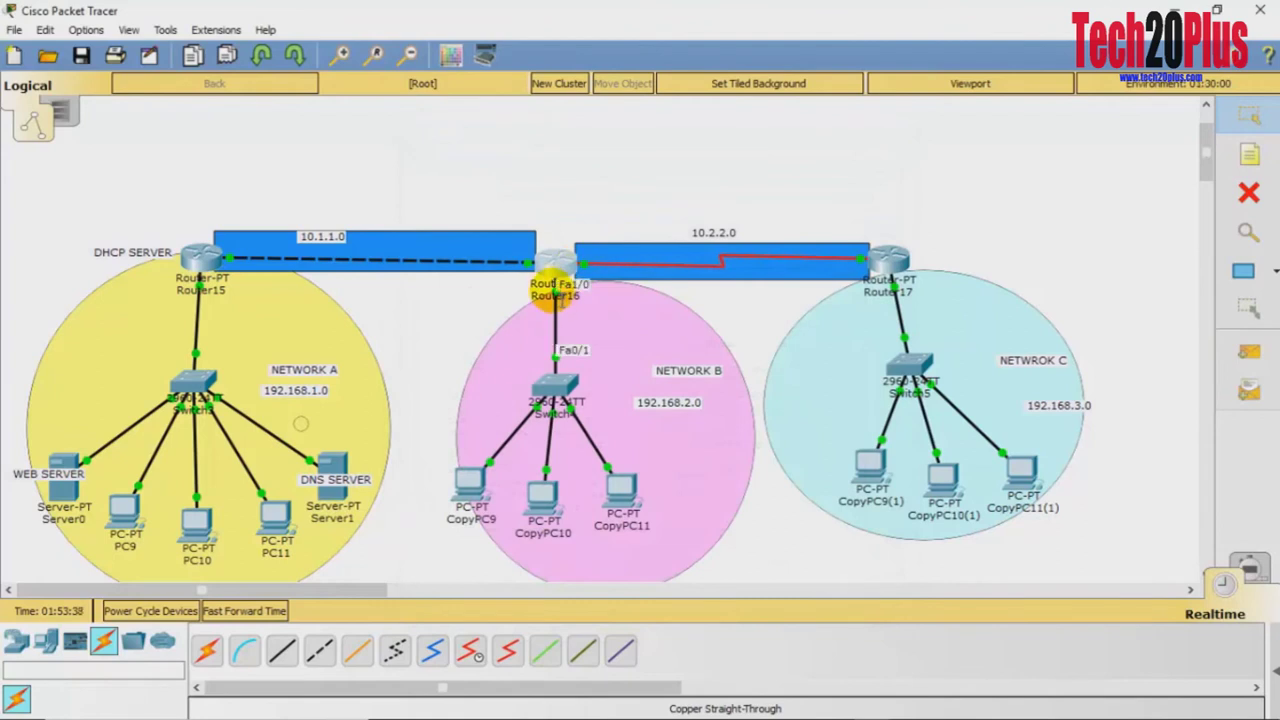
pyautogui.click(555, 285)
pyautogui.write('conf t')
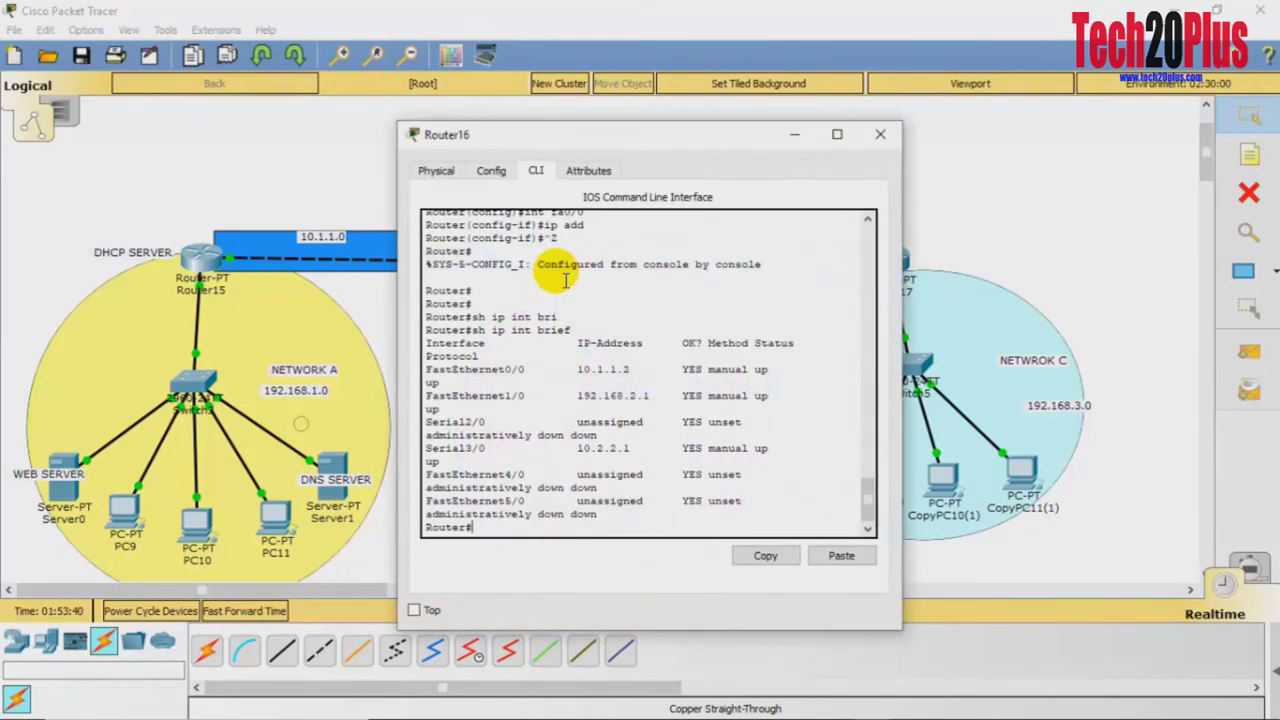
pyautogui.press('Return')
pyautogui.write('int ')
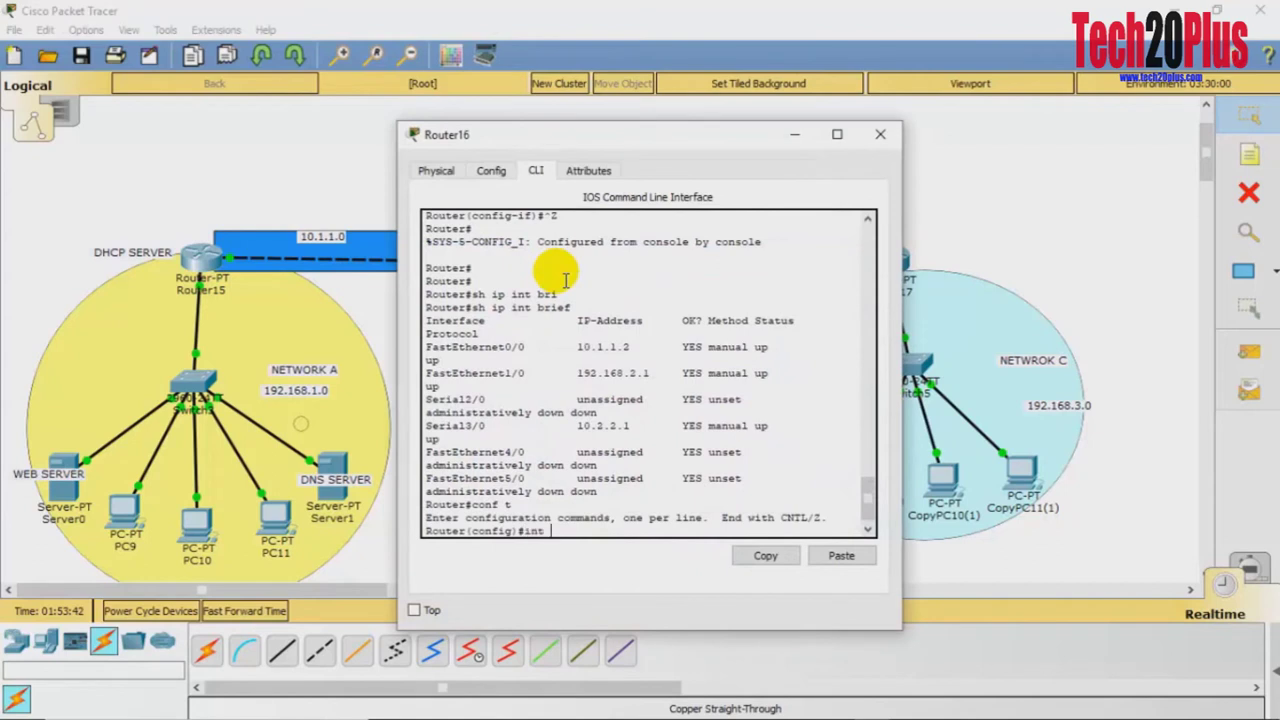
pyautogui.write('fa0/')
pyautogui.press('BackSpace')
pyautogui.press('BackSpace')
pyautogui.write('1/0')
pyautogui.press('Return')
# - Set the IP helper address to 10.1.1.1 on Router16's Fa1/0 interface and return to the topology
pyautogui.write('ip hel')
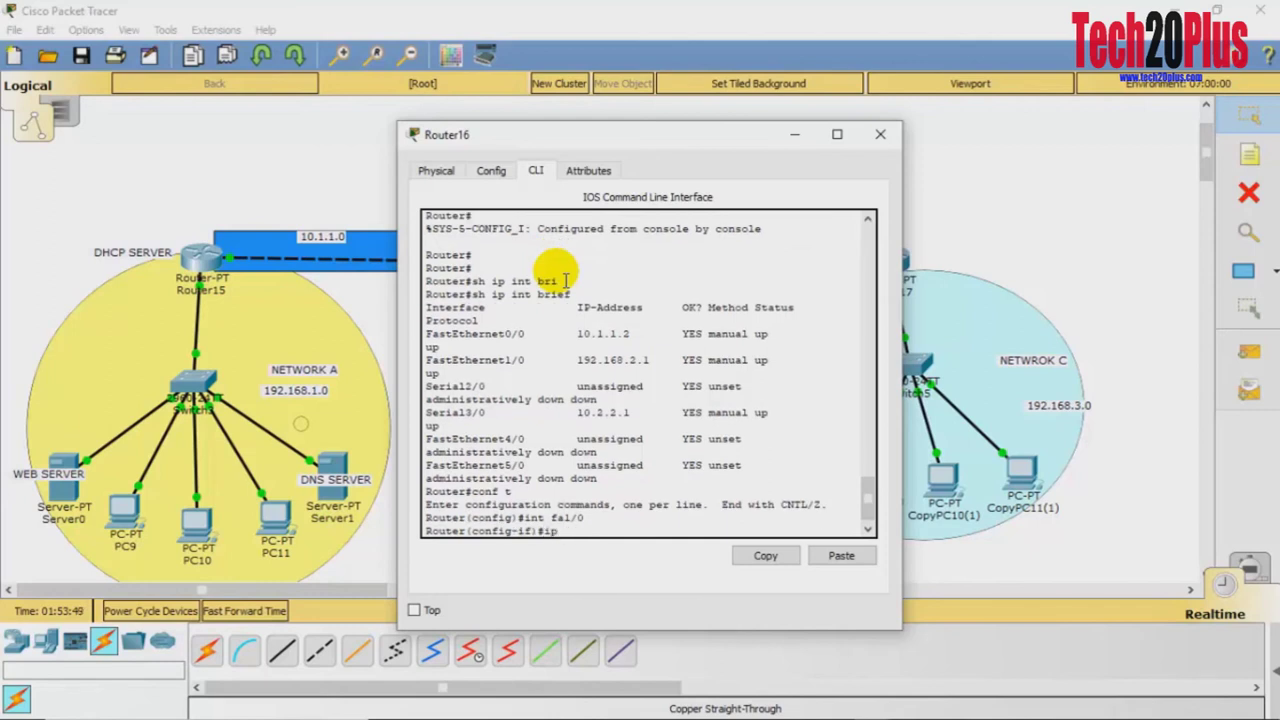
pyautogui.press('Tab')
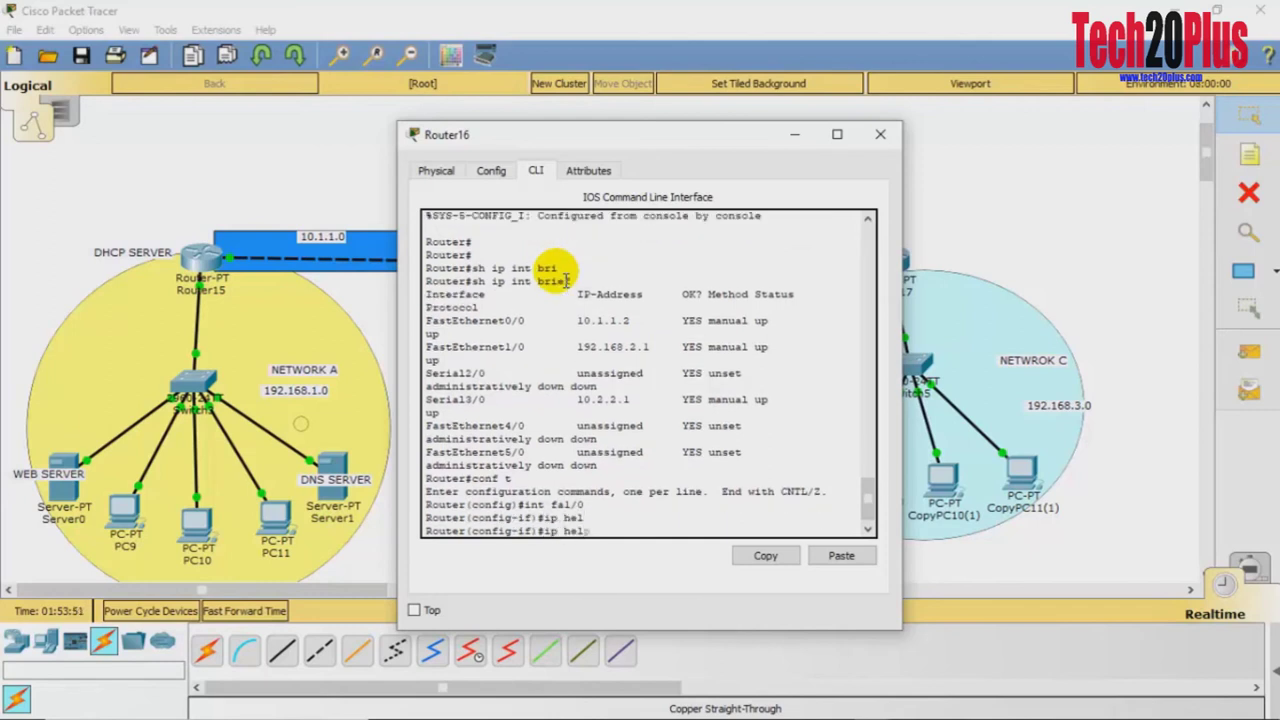
pyautogui.write('p')
pyautogui.press('Tab')
pyautogui.write('192.168.')
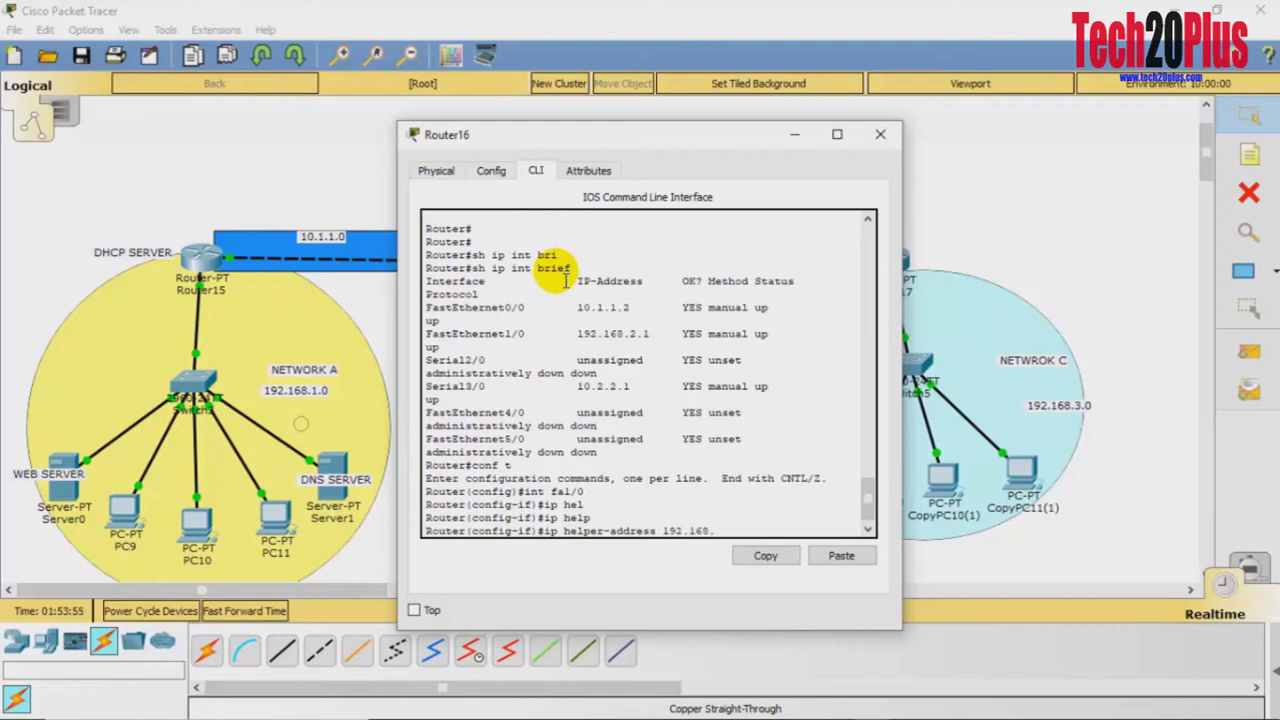
pyautogui.press('BackSpace')
pyautogui.press('BackSpace')
pyautogui.press('BackSpace')
pyautogui.press('BackSpace')
pyautogui.press('BackSpace')
pyautogui.press('BackSpace')
pyautogui.press('BackSpace')
pyautogui.write('10.1.1.1')
pyautogui.press('Return')
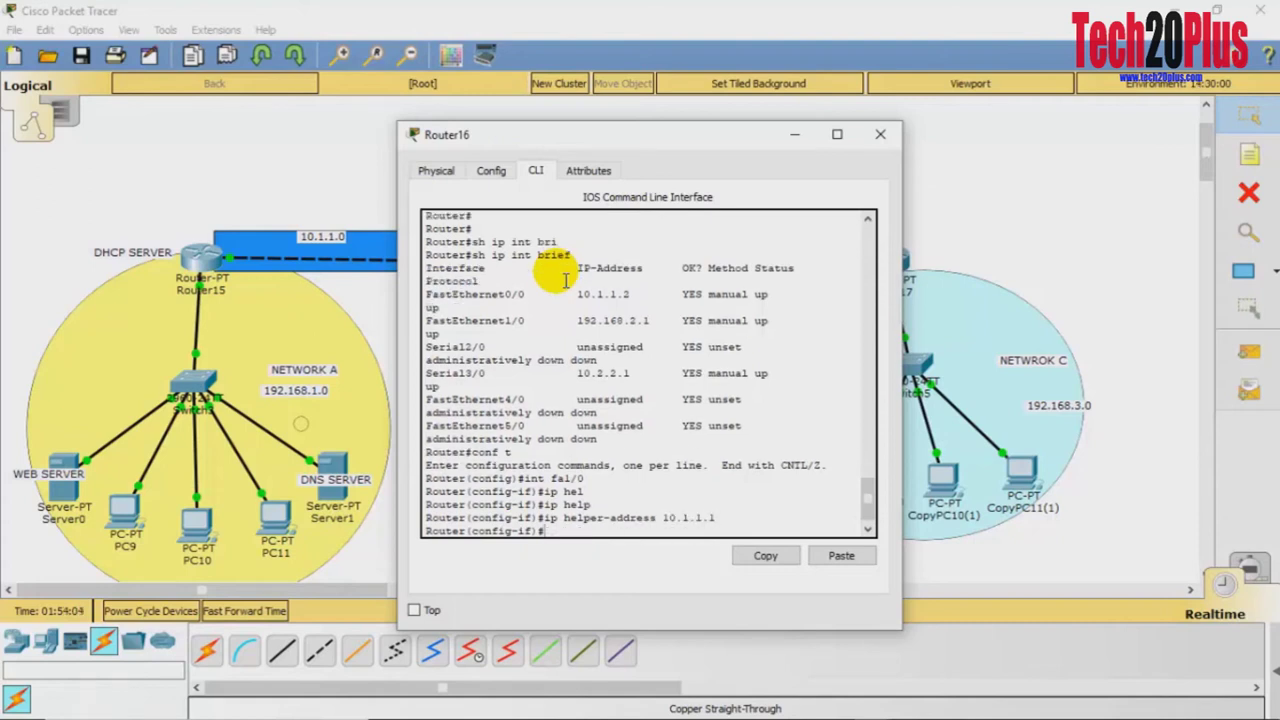
pyautogui.click(256, 166)
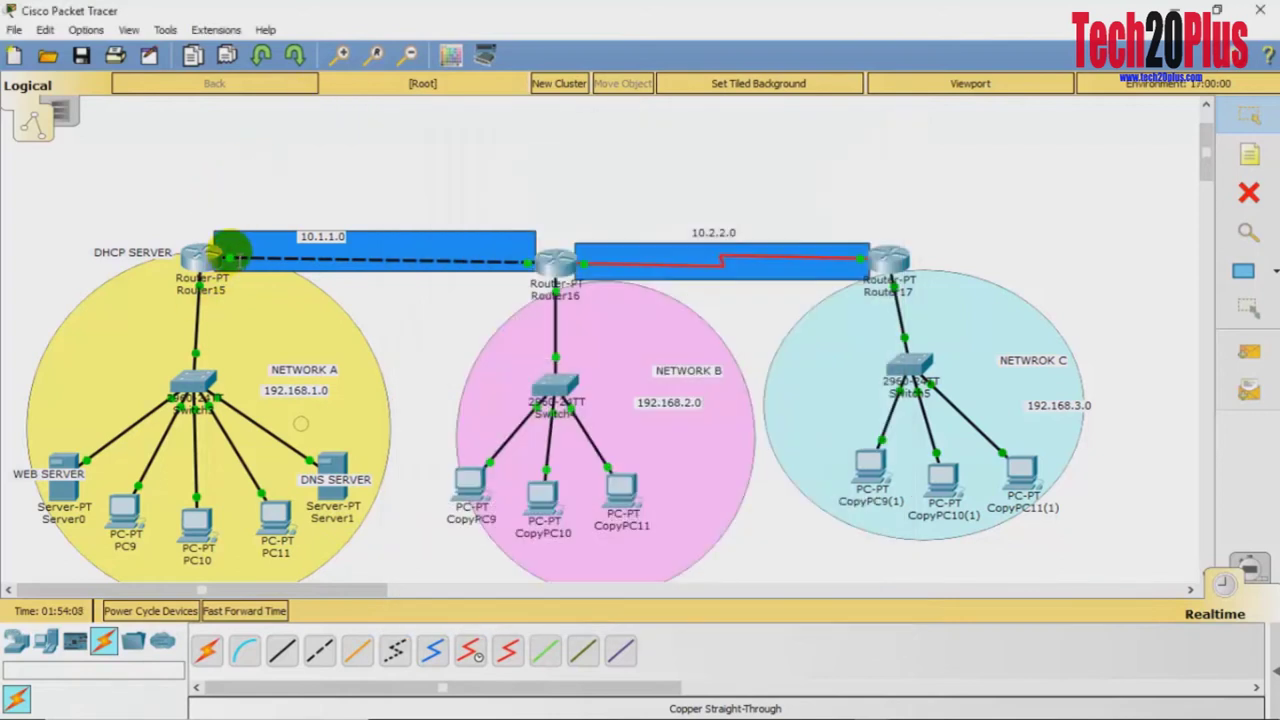
pyautogui.moveTo(230, 252)
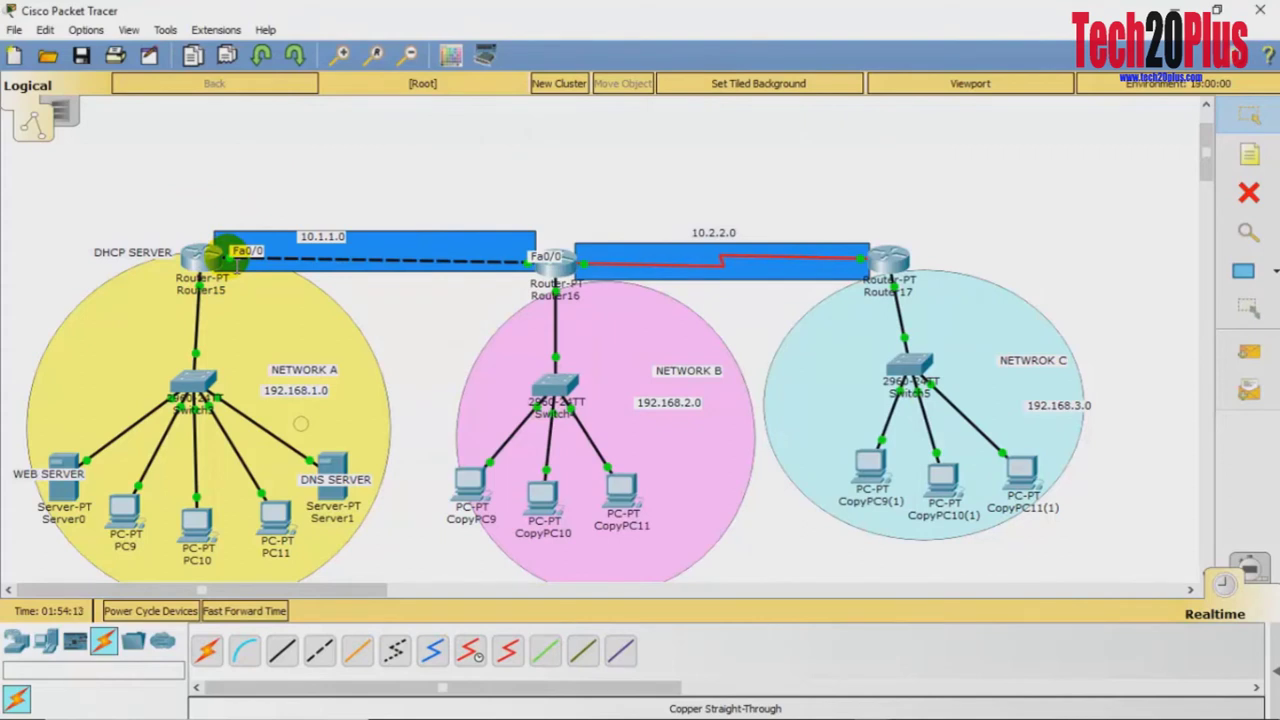
# - Retry the DHCP request on CopyPC11 by toggling its IPv4 configuration to static and back to DHCP, and close the device
pyautogui.click(622, 478)
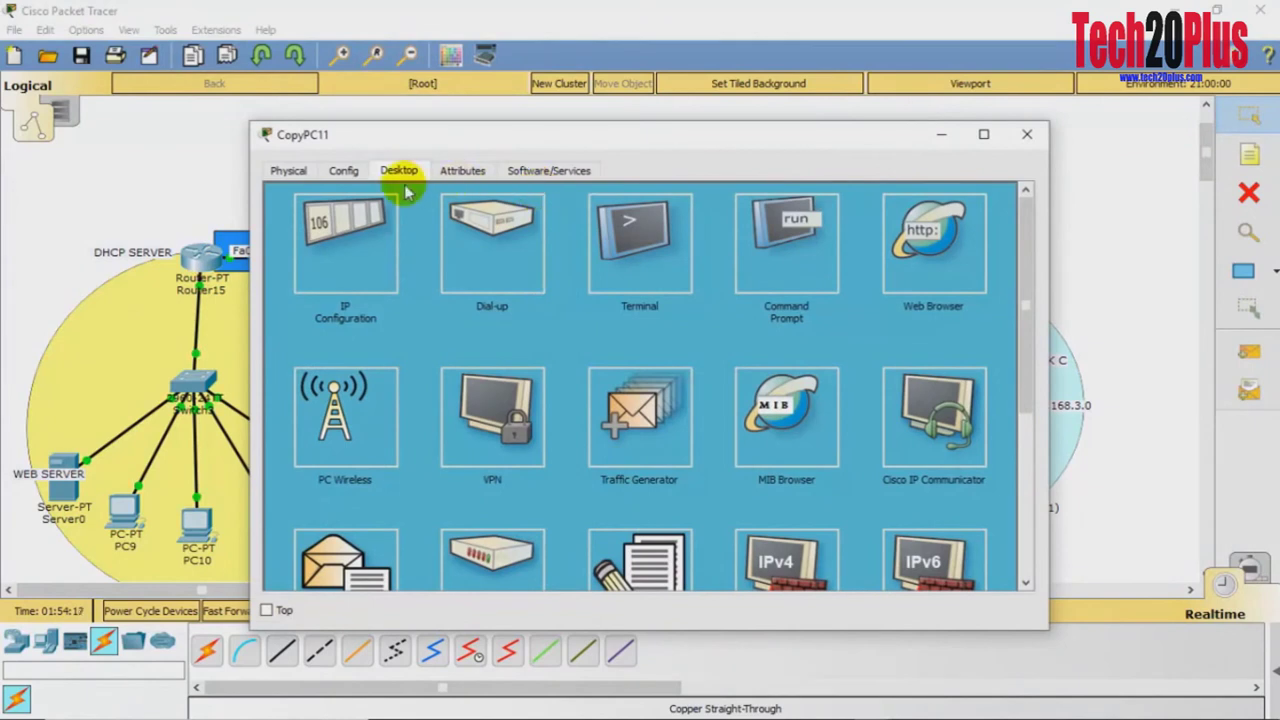
pyautogui.click(349, 272)
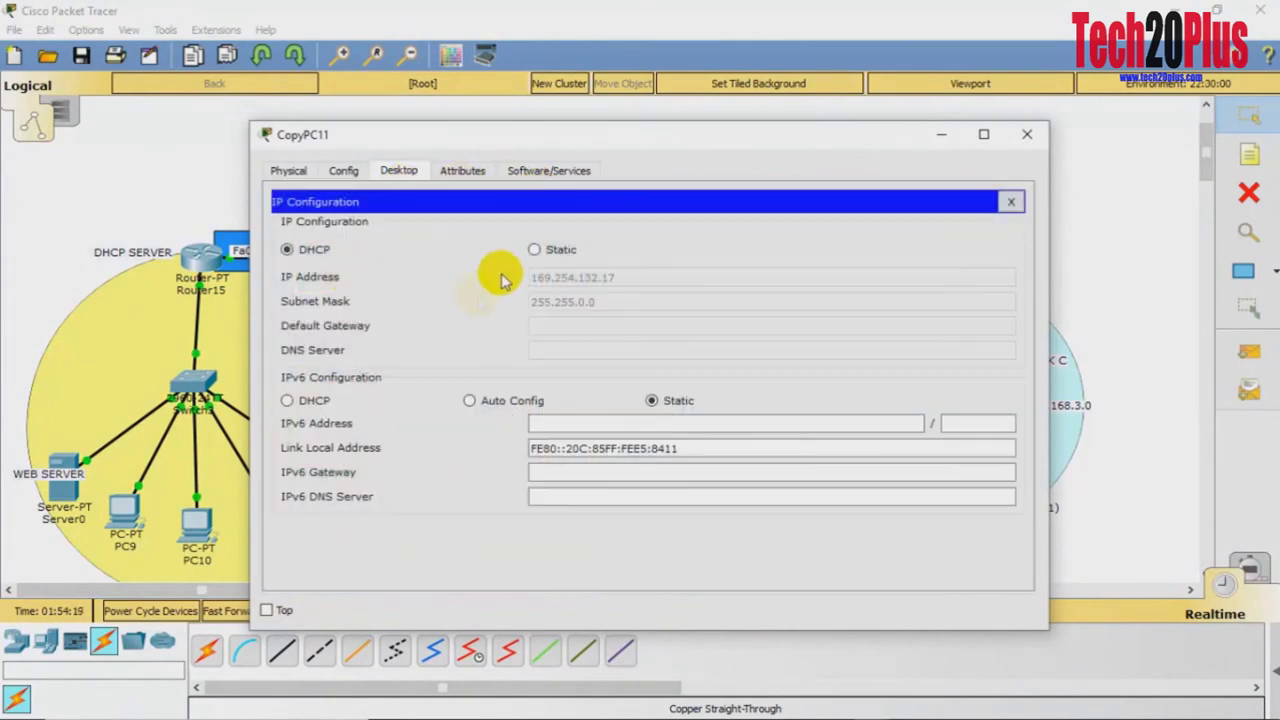
pyautogui.click(534, 249)
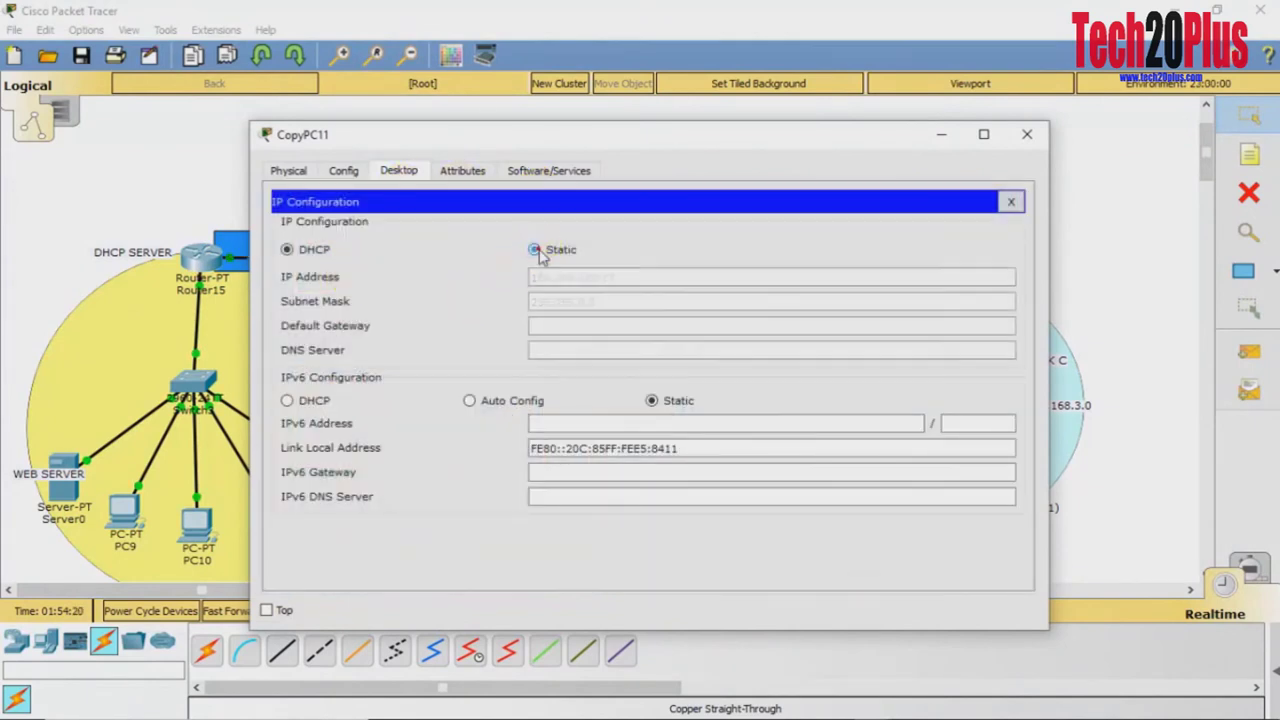
pyautogui.click(287, 250)
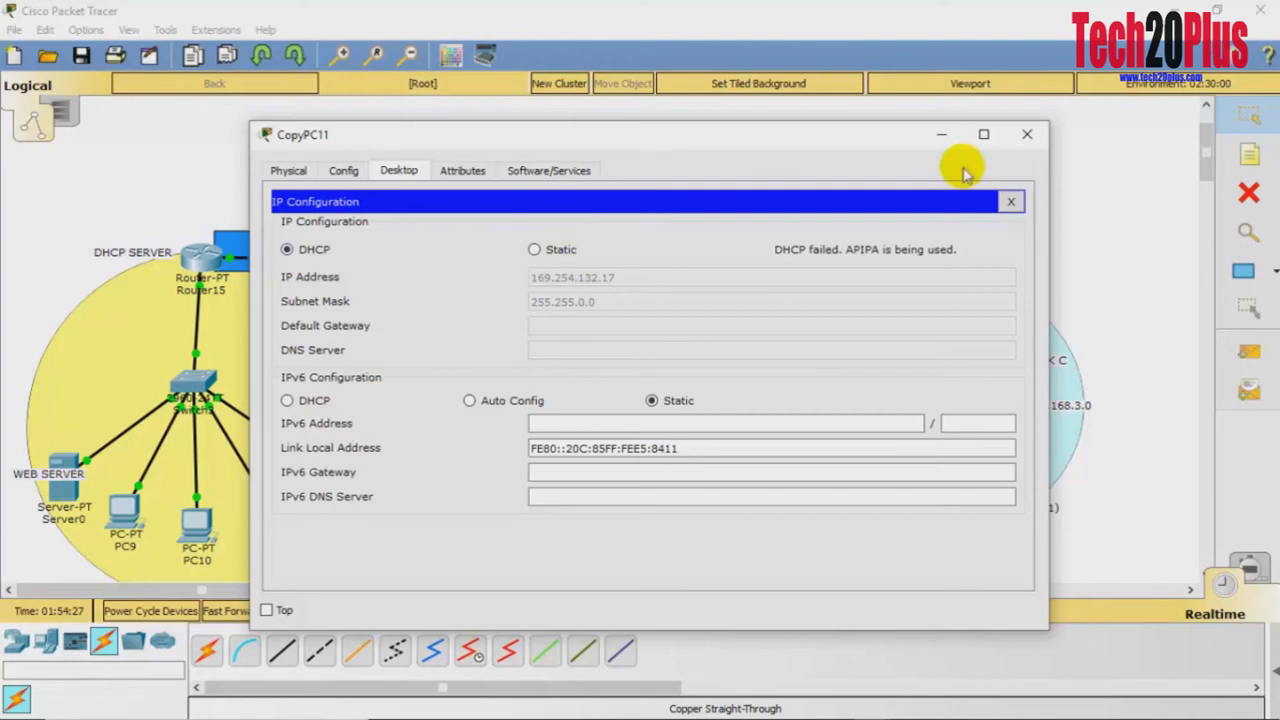
pyautogui.click(1027, 134)
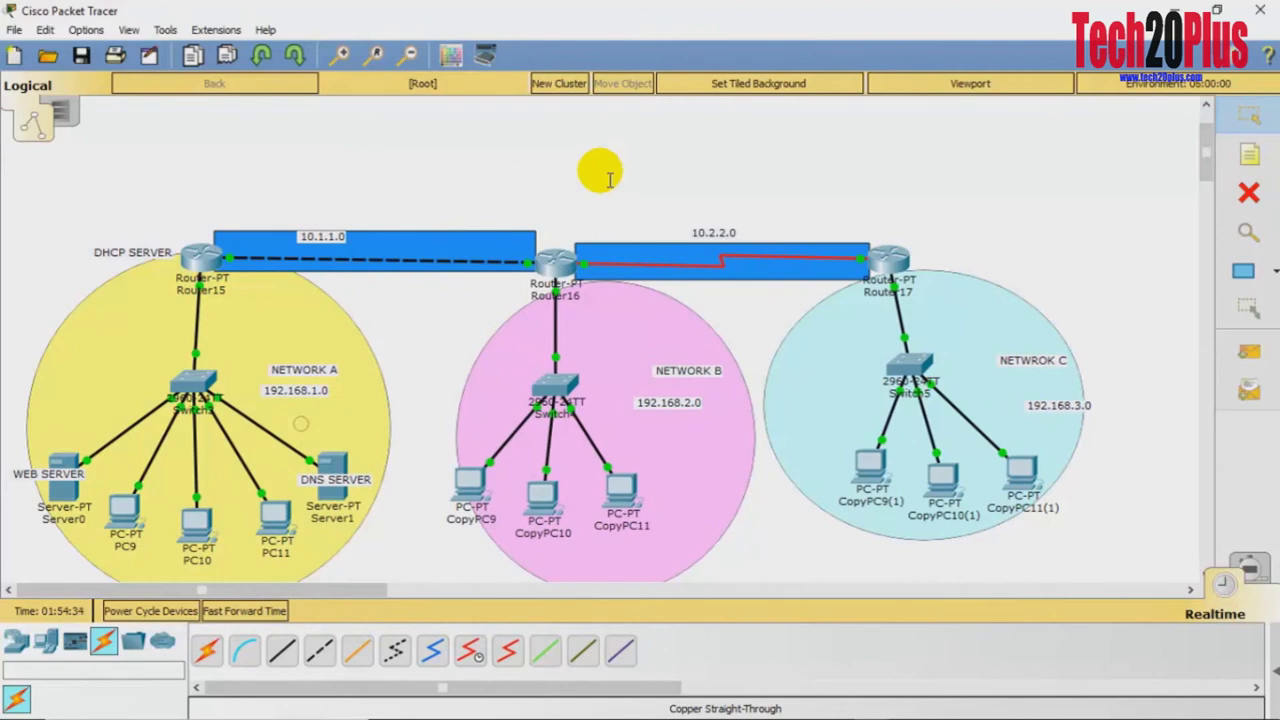
# - Switch to the Notepad topic list and add a "Routing" entry between "2. DHCP Server" and "3. DHCP Relay Agent / IP Helper Address"
pyautogui.moveTo(948, 705)
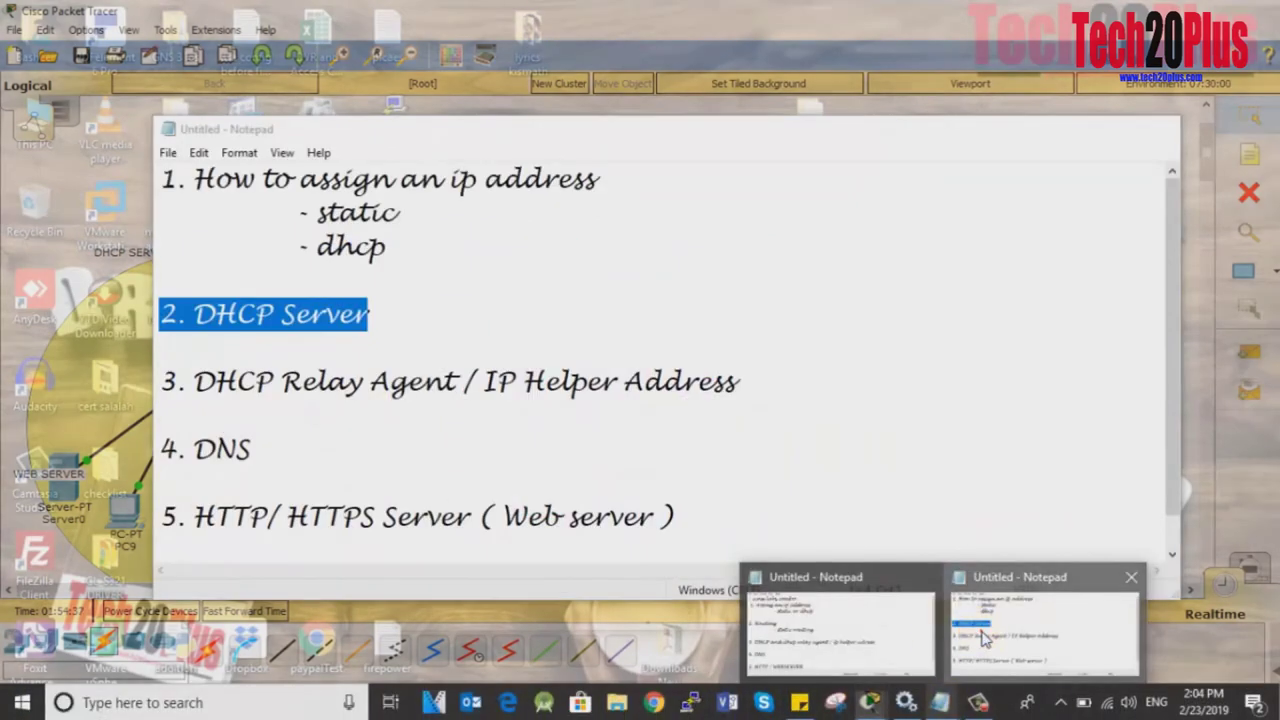
pyautogui.click(890, 645)
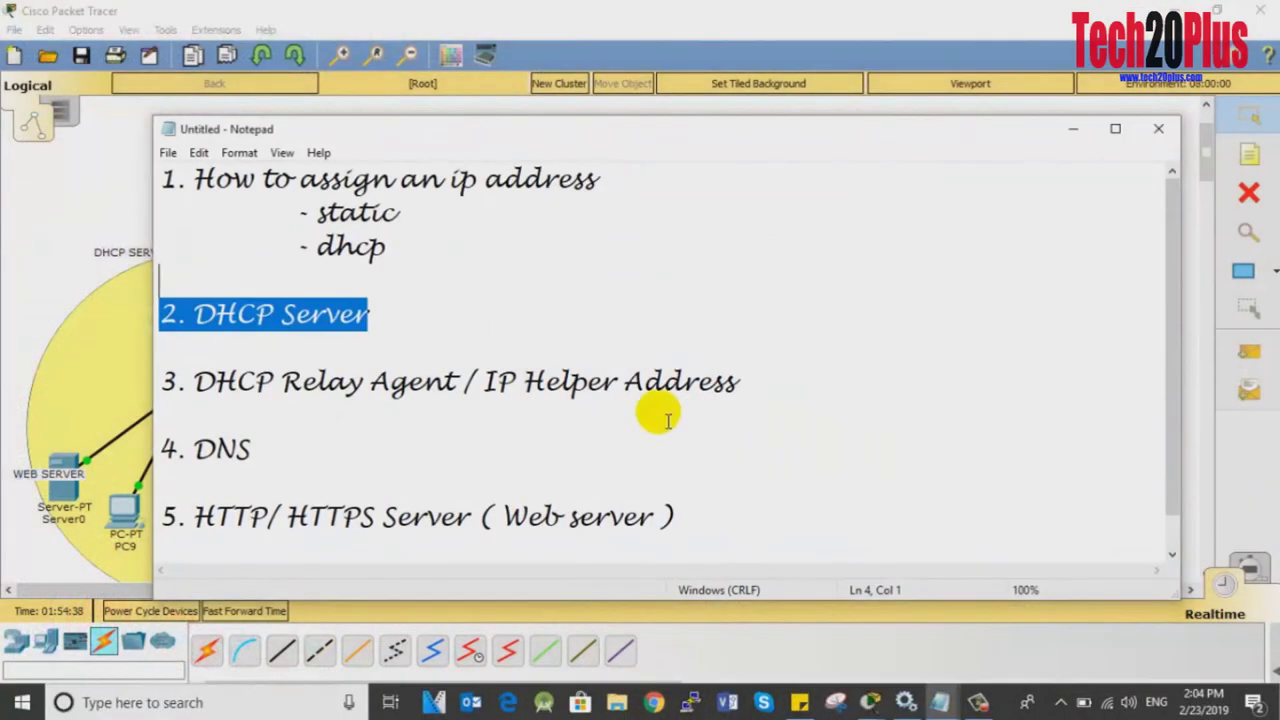
pyautogui.click(360, 356)
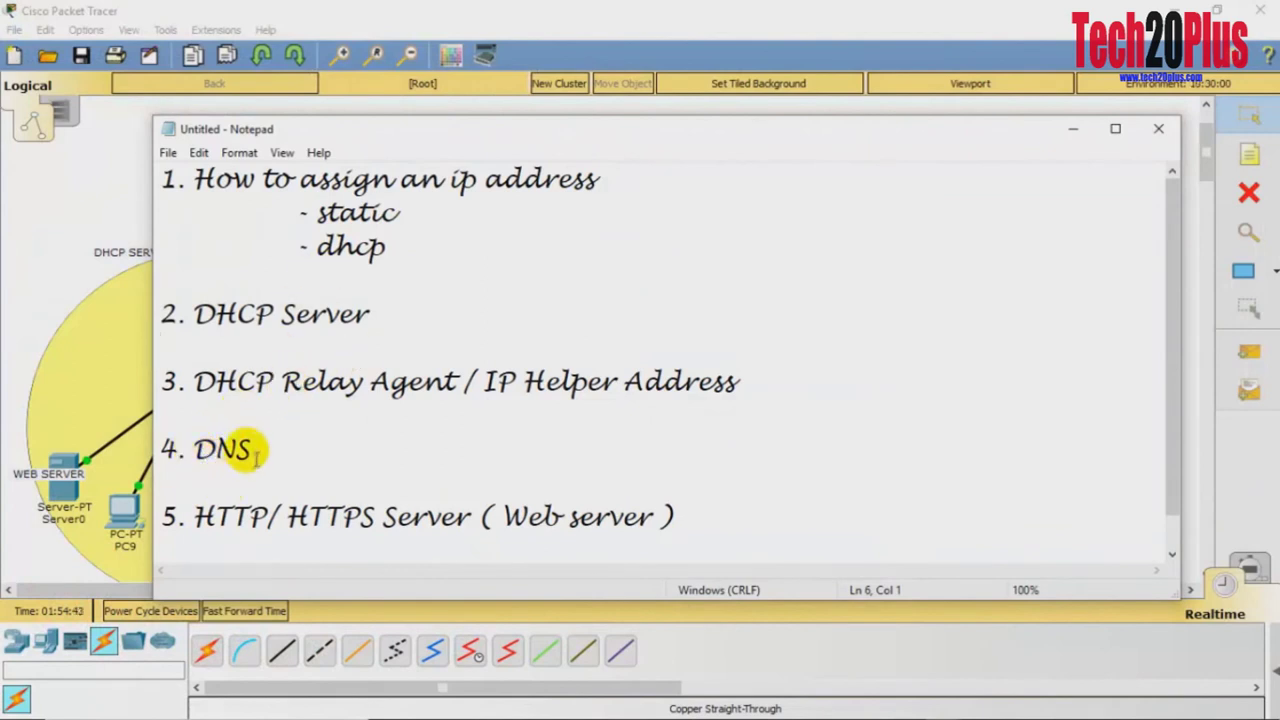
pyautogui.click(418, 318)
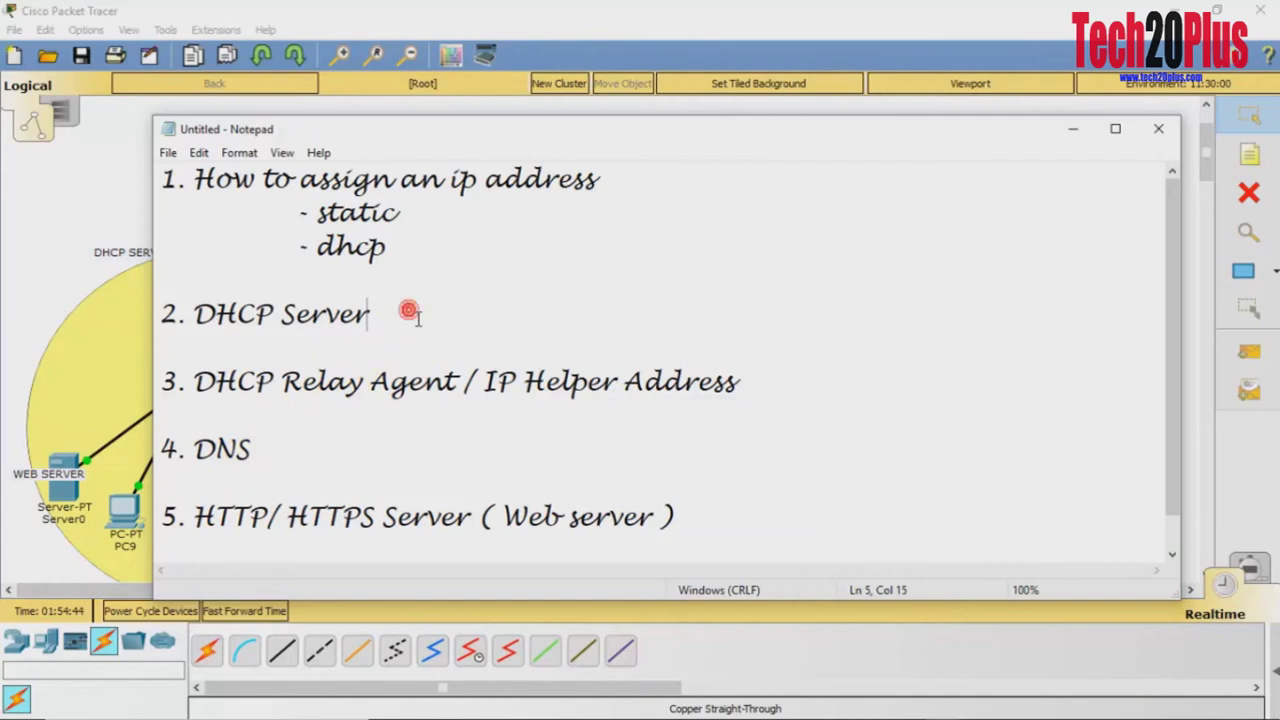
pyautogui.press('Return')
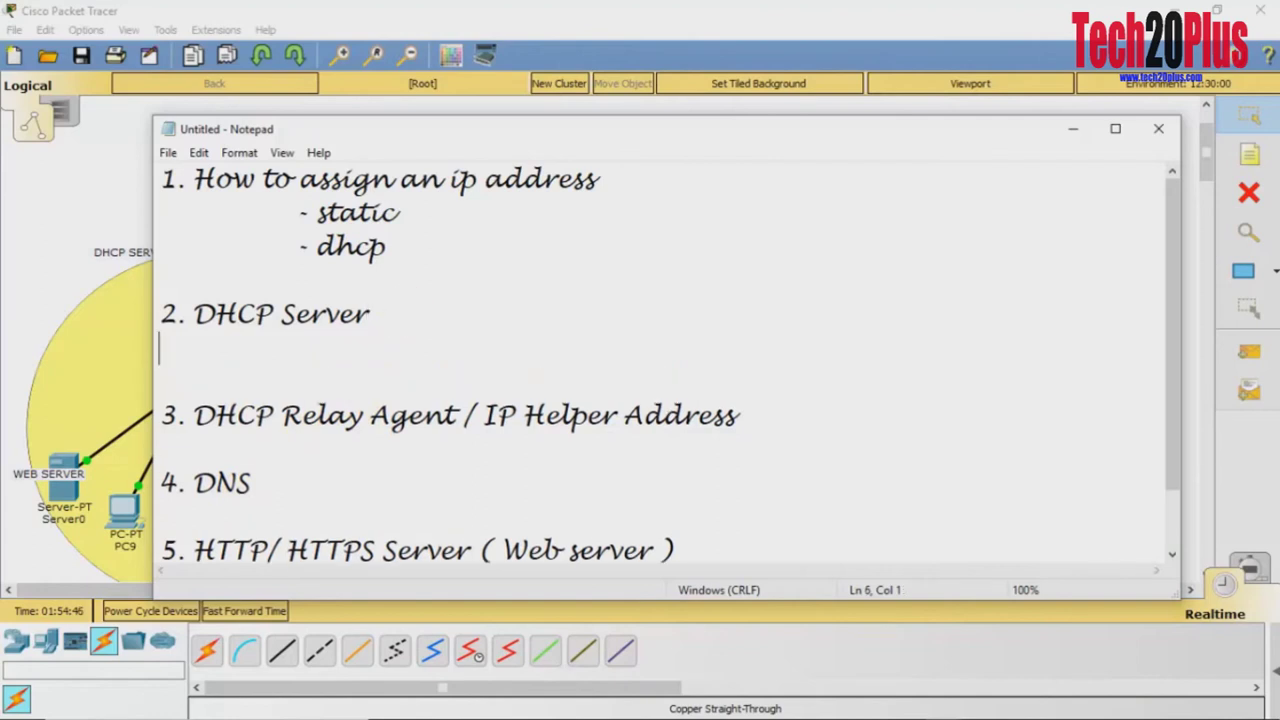
pyautogui.press('Return')
pyautogui.write('Routing')
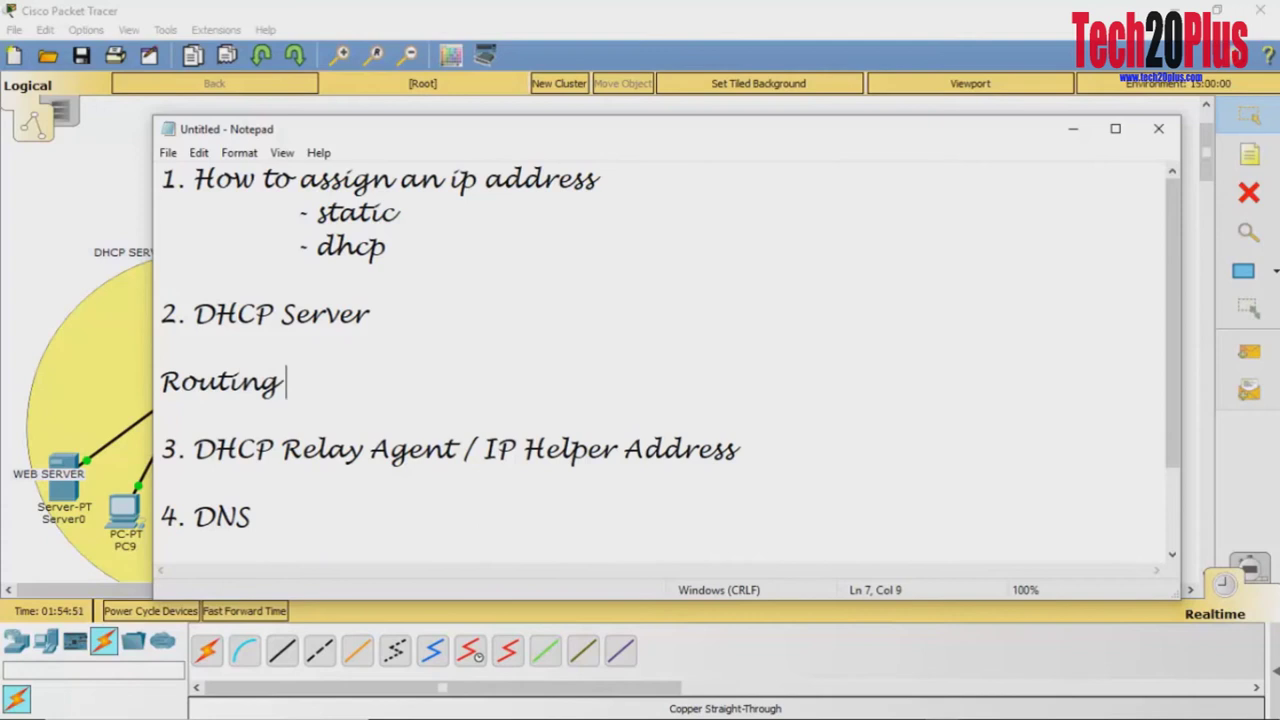
# - Add the indented line "Static route" under "Routing" and minimize Notepad to return to the topology
pyautogui.press('Return')
pyautogui.press('Tab')
pyautogui.write('Stat')
pyautogui.write('ic rout')
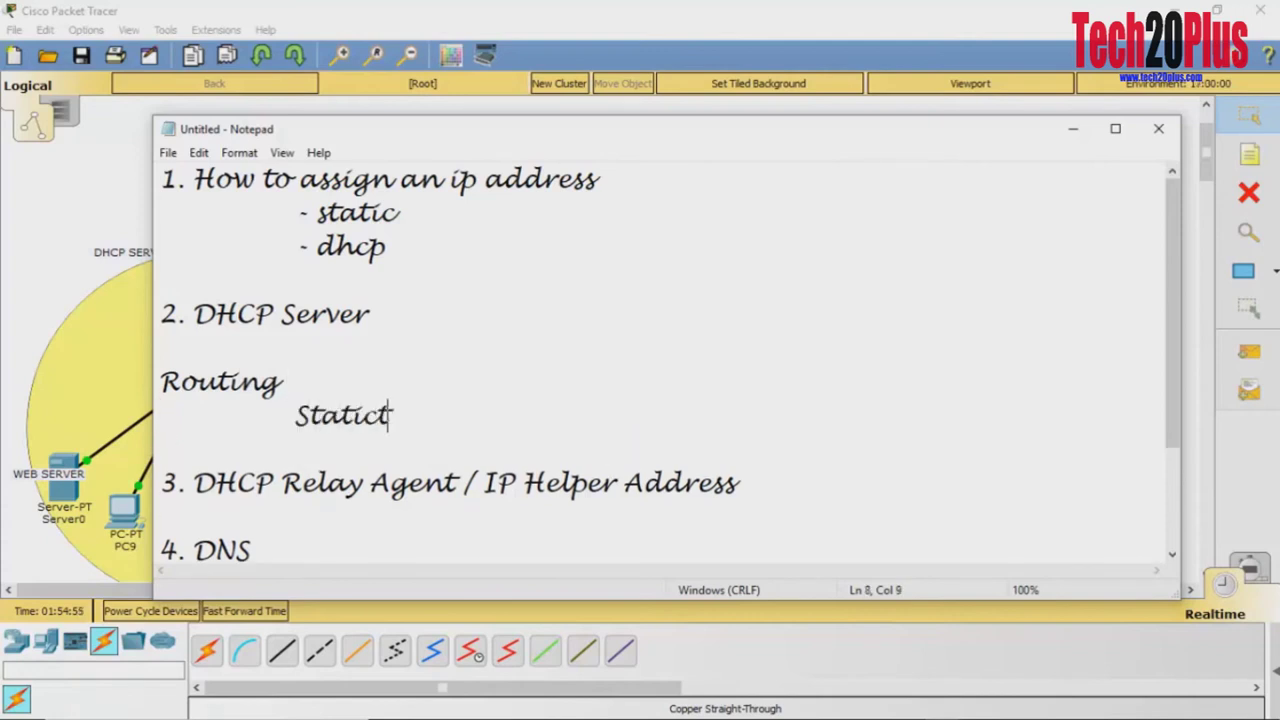
pyautogui.write('e')
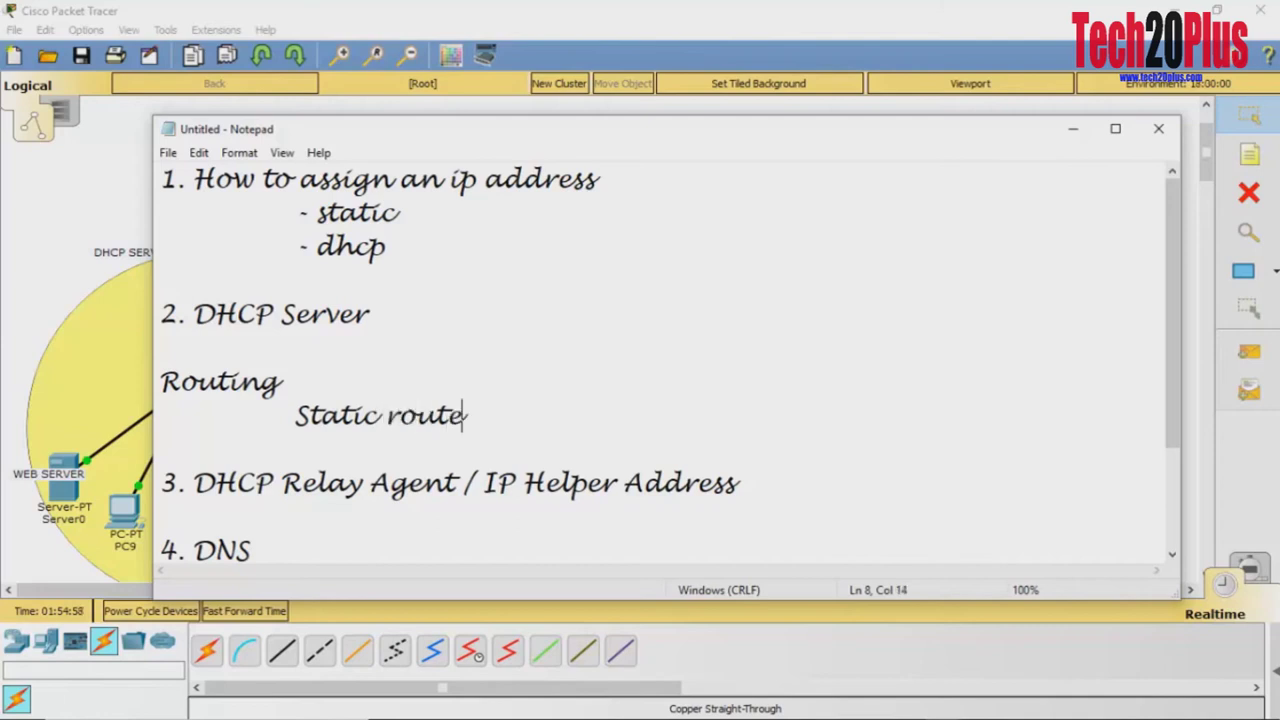
pyautogui.click(1073, 132)
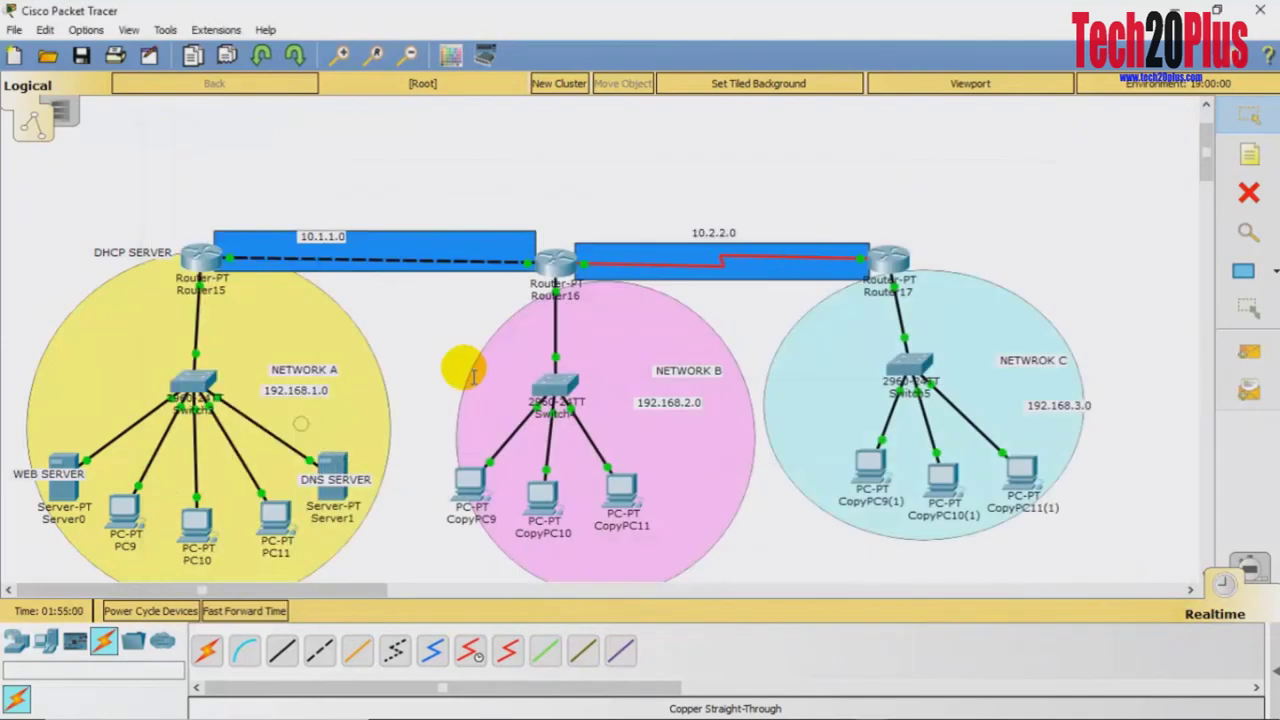
pyautogui.click(289, 369)
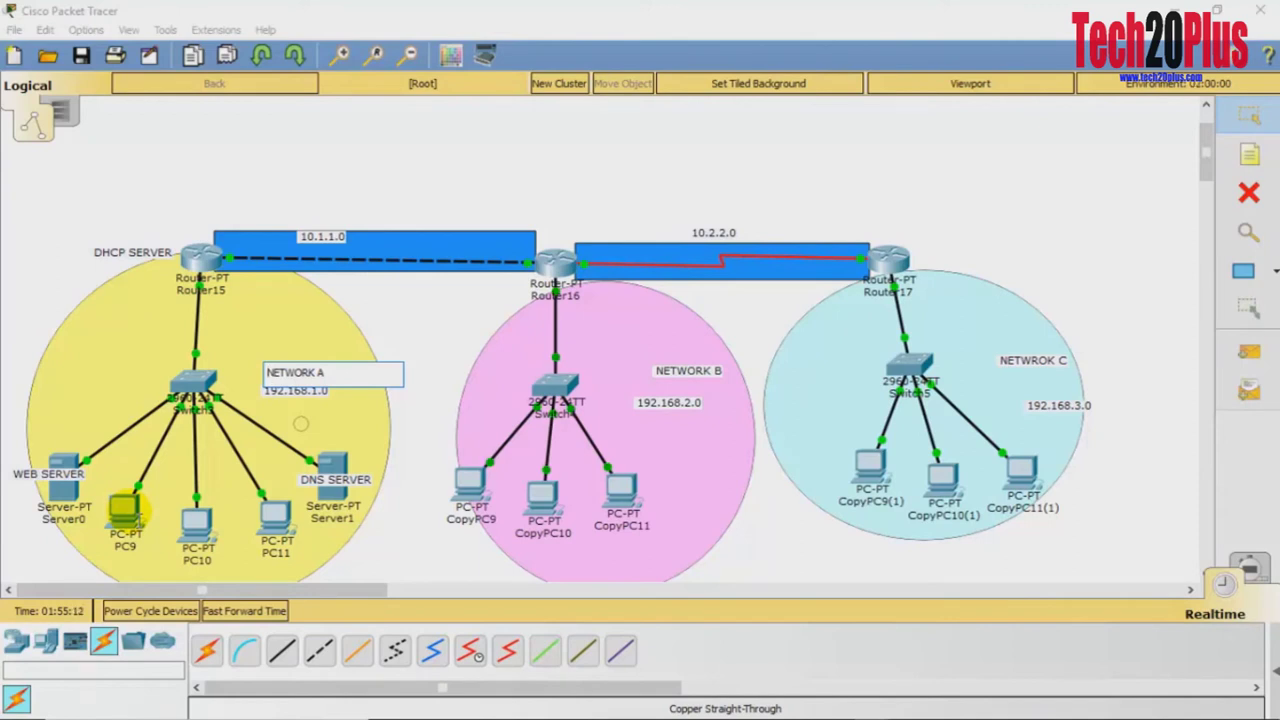
pyautogui.click(125, 510)
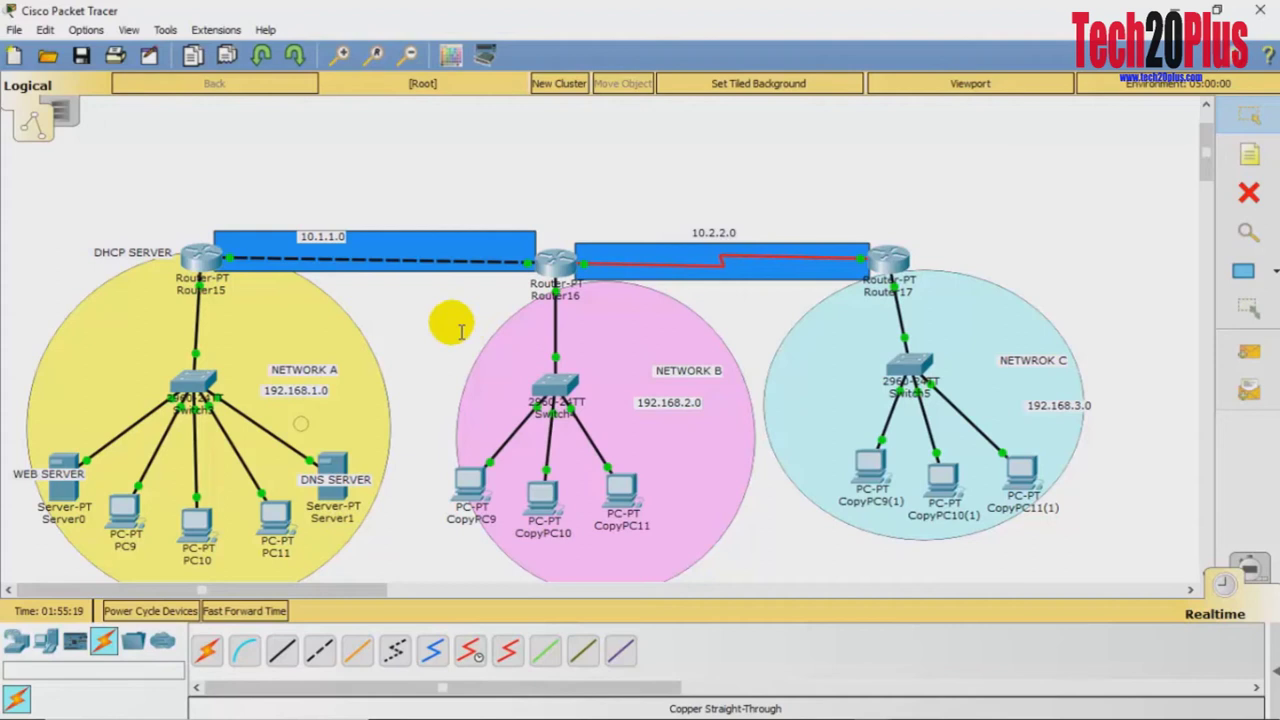
pyautogui.moveTo(201, 262)
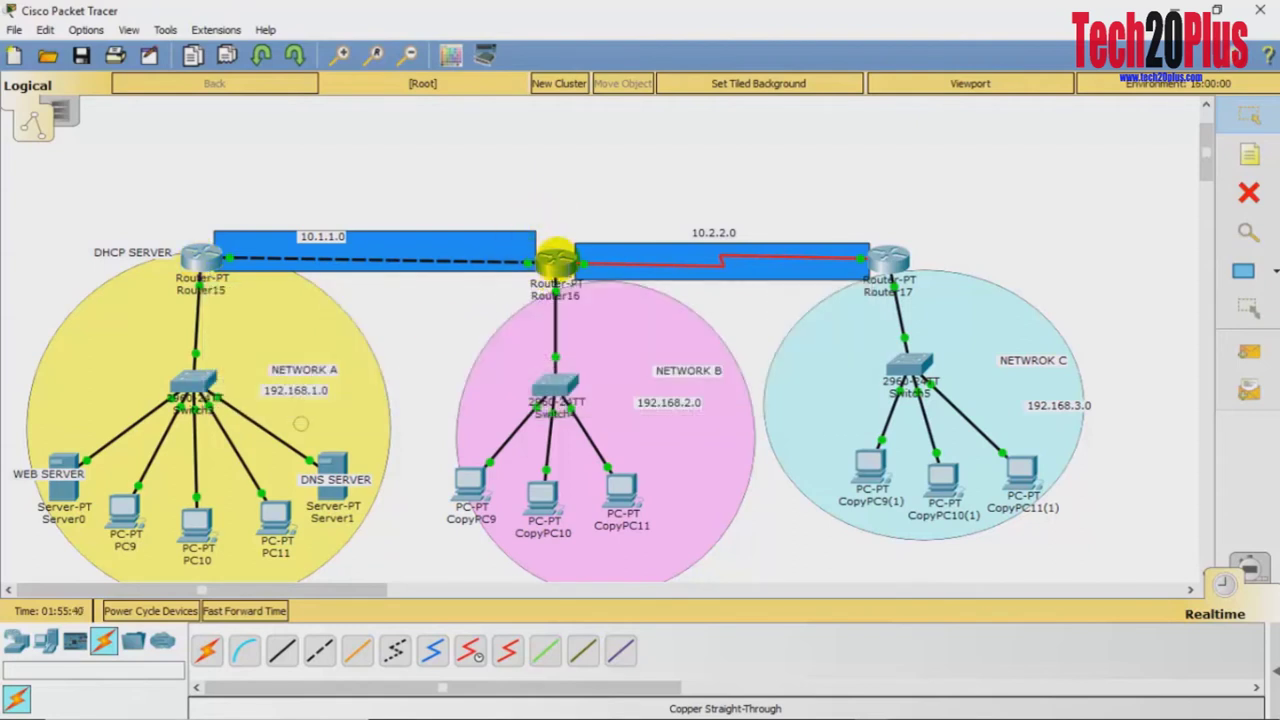
pyautogui.moveTo(557, 262)
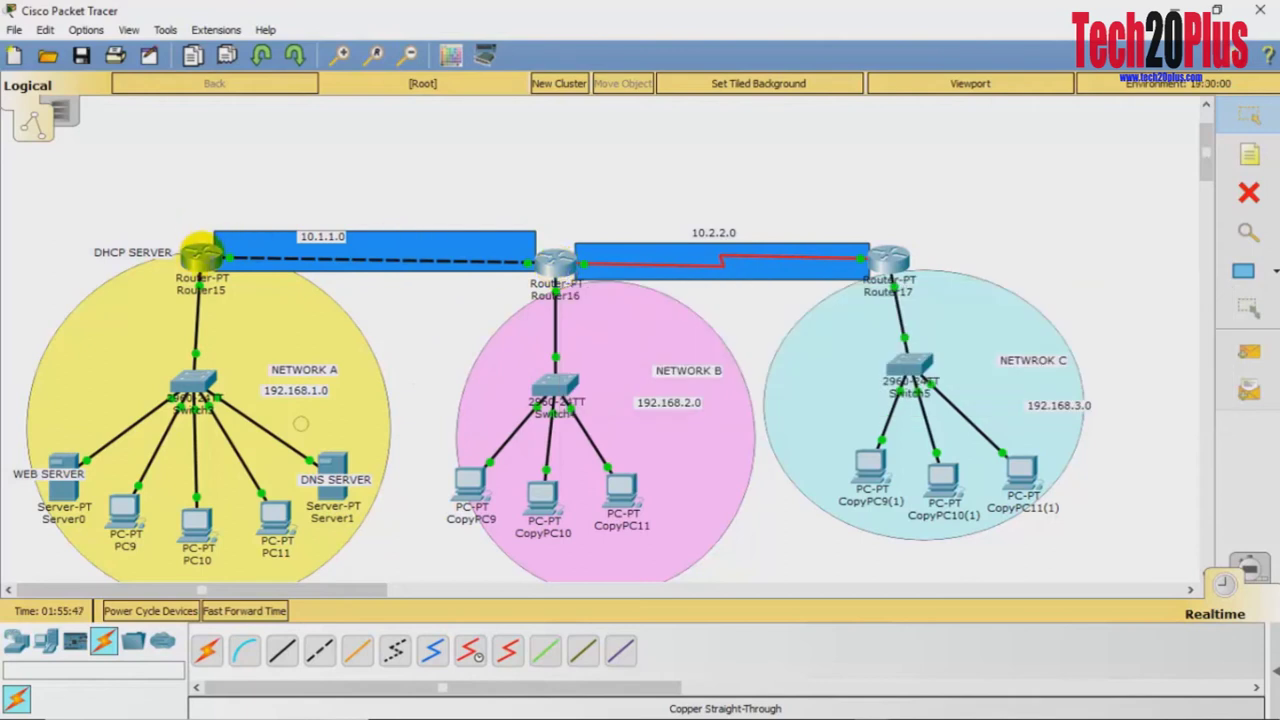
# - Enter global configuration mode on Router15's command line and begin a static route to 192.168.2.0 with mask 255.255.255.0
pyautogui.click(199, 260)
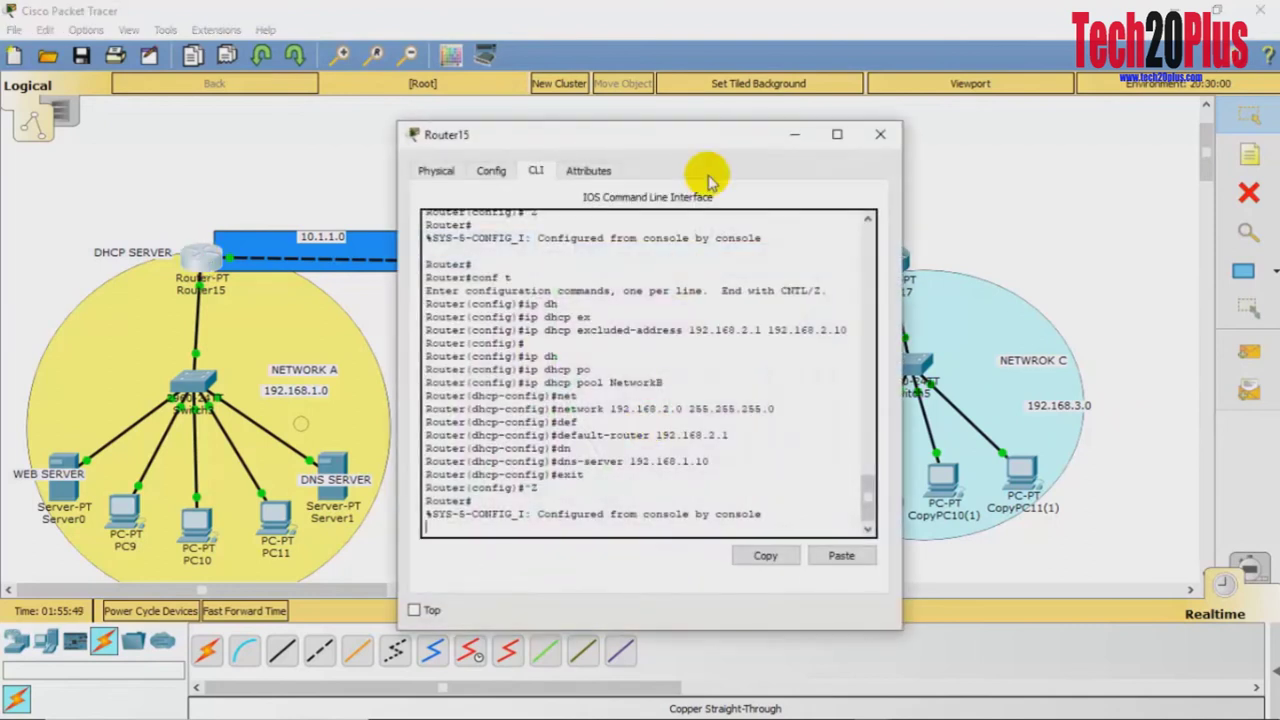
pyautogui.moveTo(660, 140); pyautogui.dragTo(943, 128)
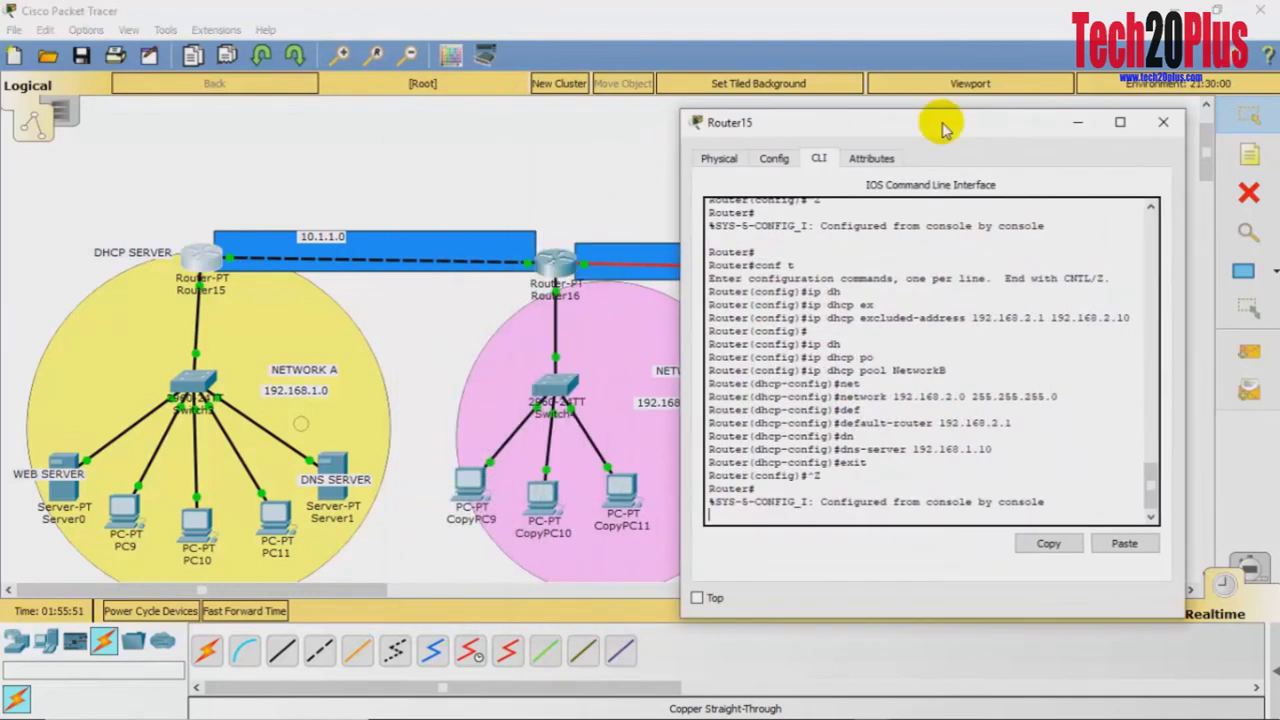
pyautogui.press('Return')
pyautogui.press('Return')
pyautogui.write('conf t')
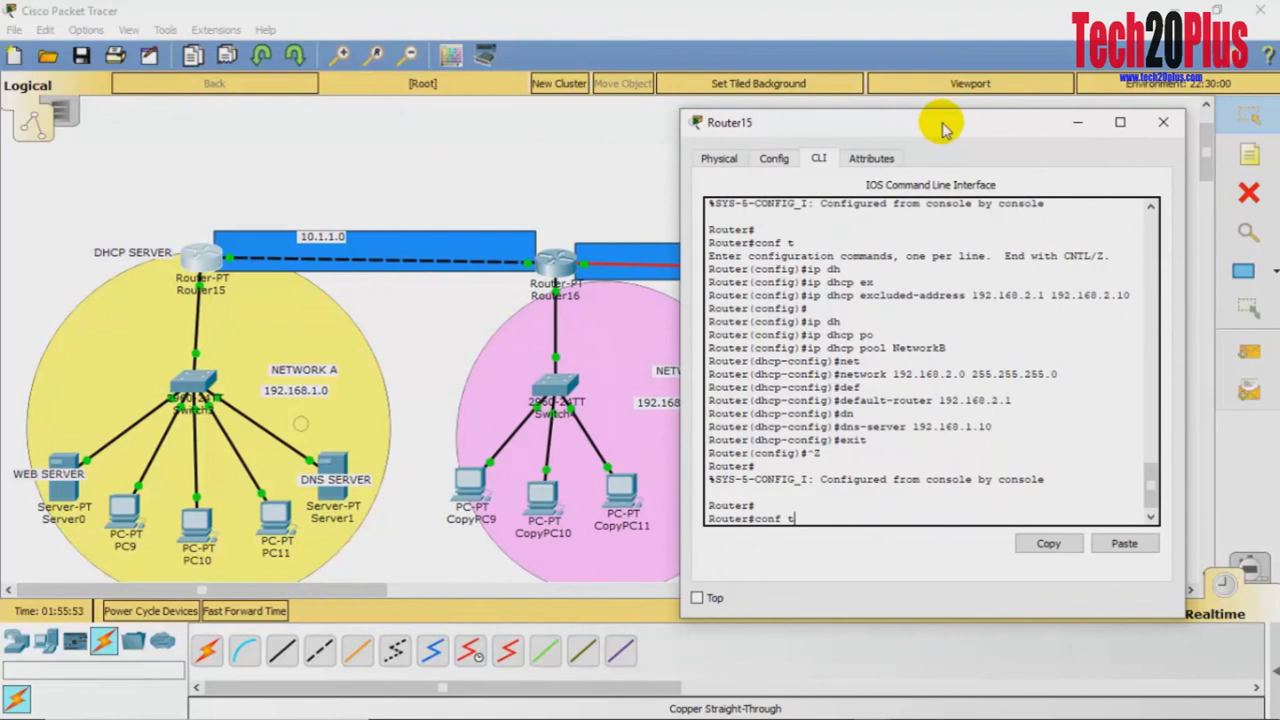
pyautogui.press('Return')
pyautogui.write('ip rout')
pyautogui.press('Tab')
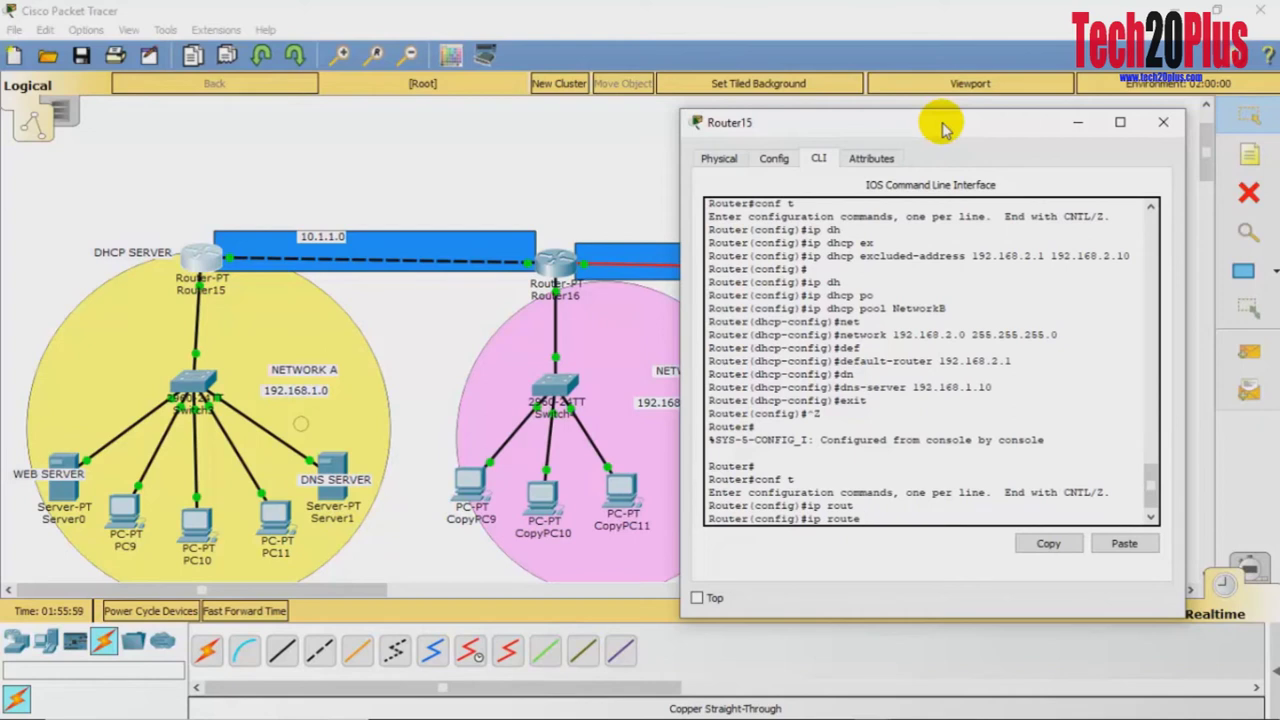
pyautogui.write('192.168.2.0 255.255.255.0')
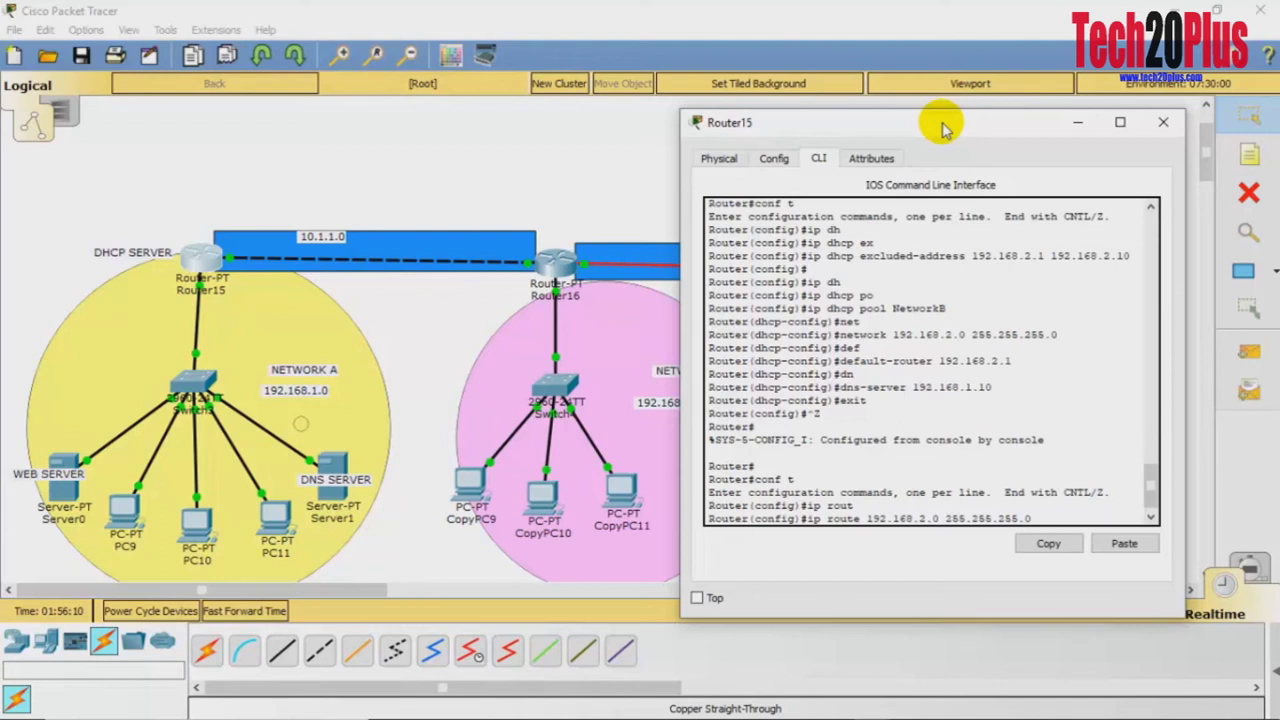
# - Check Router16's Fa0/0 address and complete Router15's static route to 192.168.2.0 with next hop 10.1.1.2
pyautogui.click(503, 190)
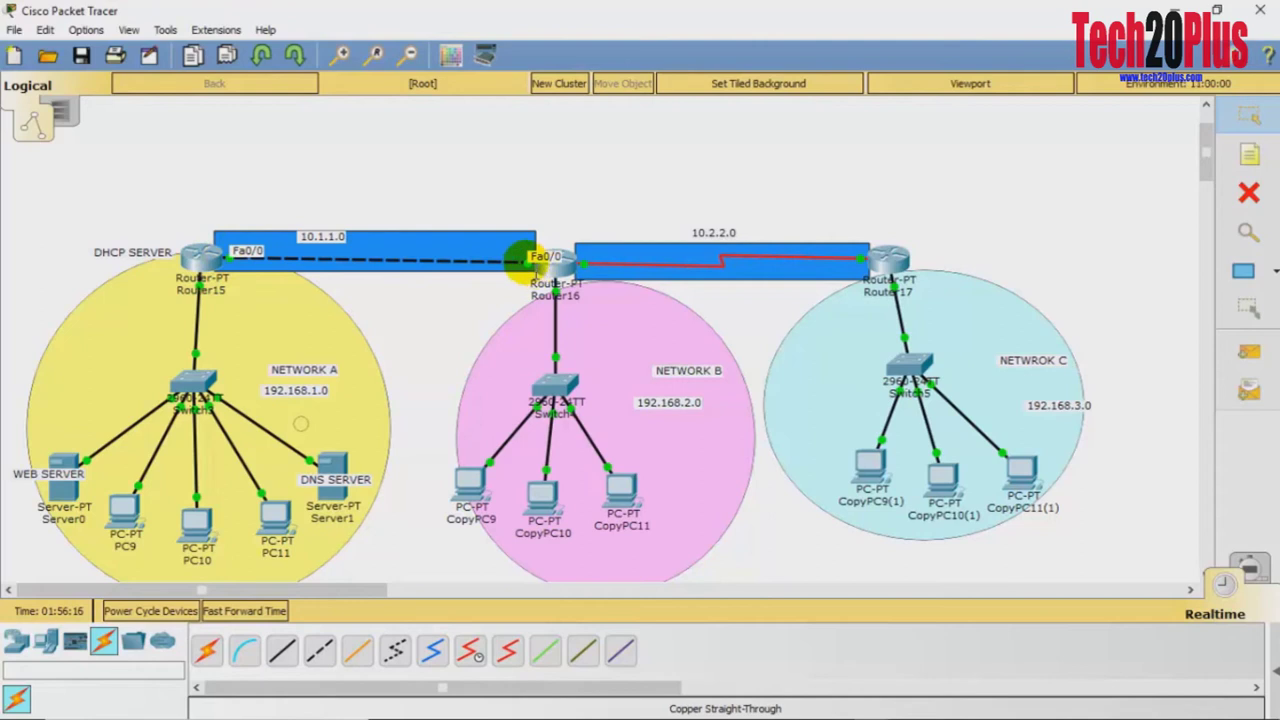
pyautogui.click(557, 258)
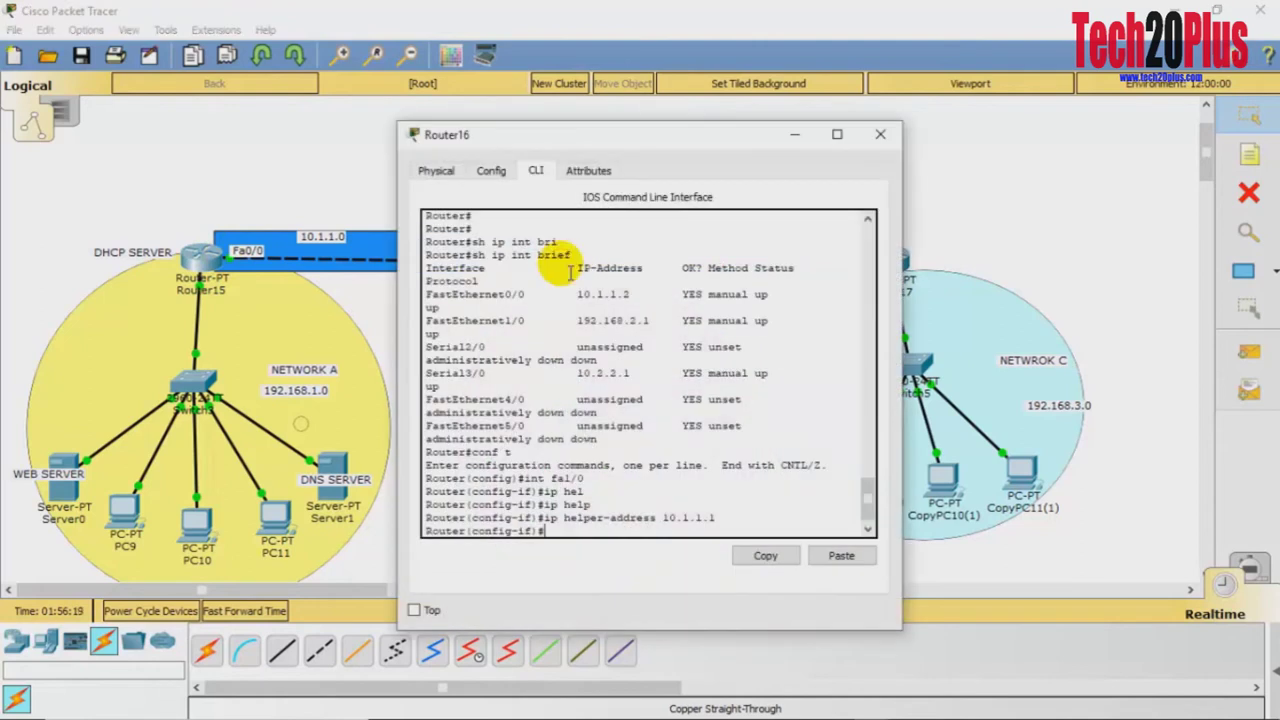
pyautogui.moveTo(540, 135); pyautogui.dragTo(630, 135)
pyautogui.press('Up')
pyautogui.press('Down')
pyautogui.click(969, 125)
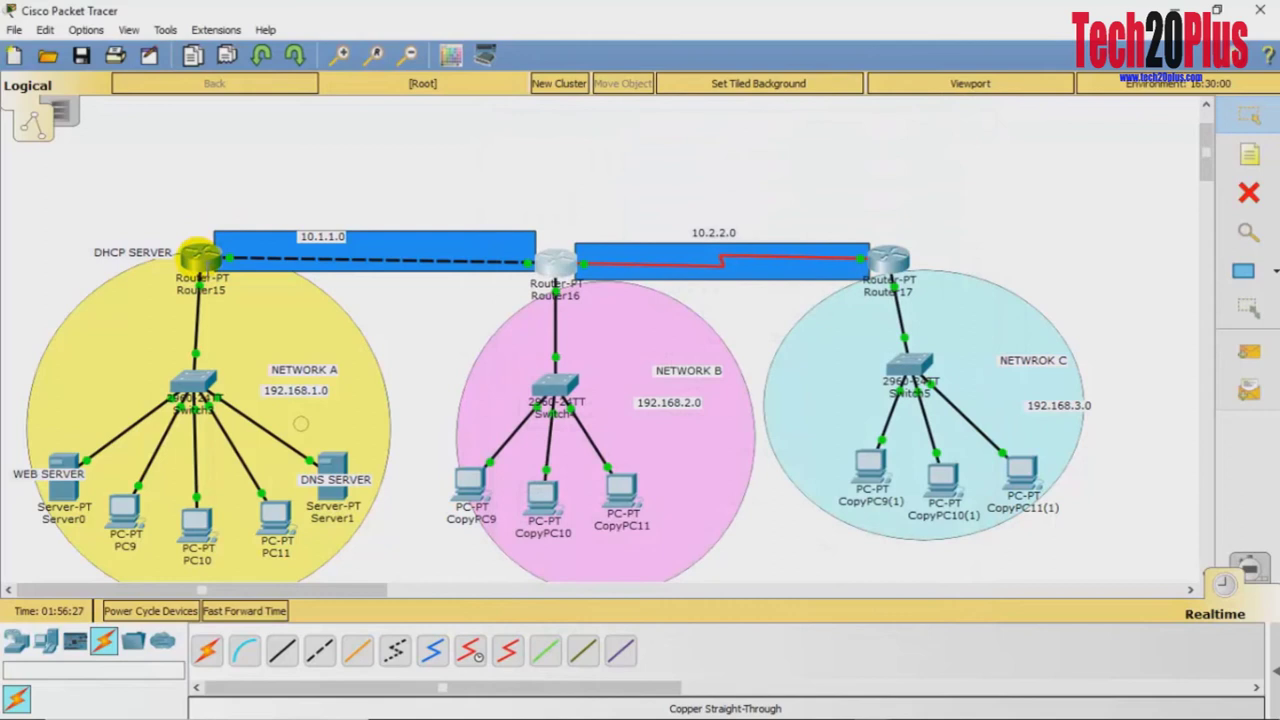
pyautogui.click(196, 254)
pyautogui.write('10.')
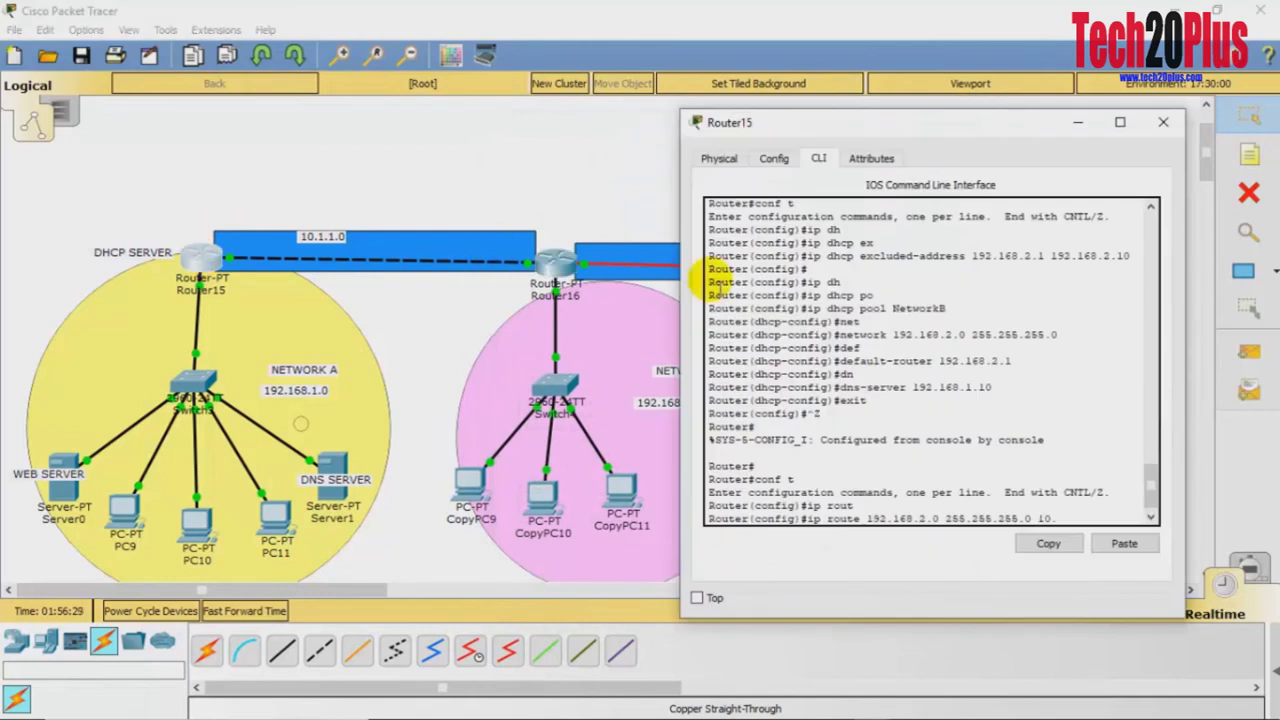
pyautogui.write('1.1.2')
pyautogui.press('Return')
# - Add a static route on Router15 to 192.168.3.0 255.255.255.0 with next hop 10.1.1.2
pyautogui.write('ig)#ip r')
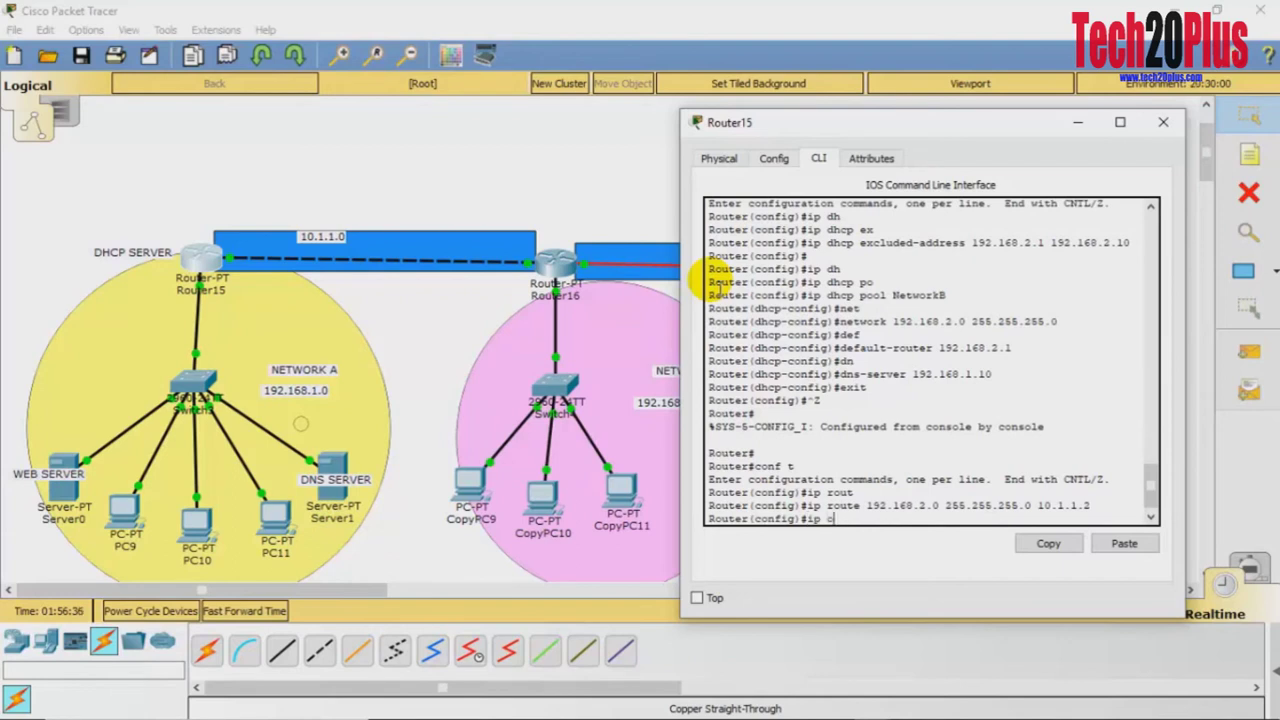
pyautogui.write('out')
pyautogui.press('Tab')
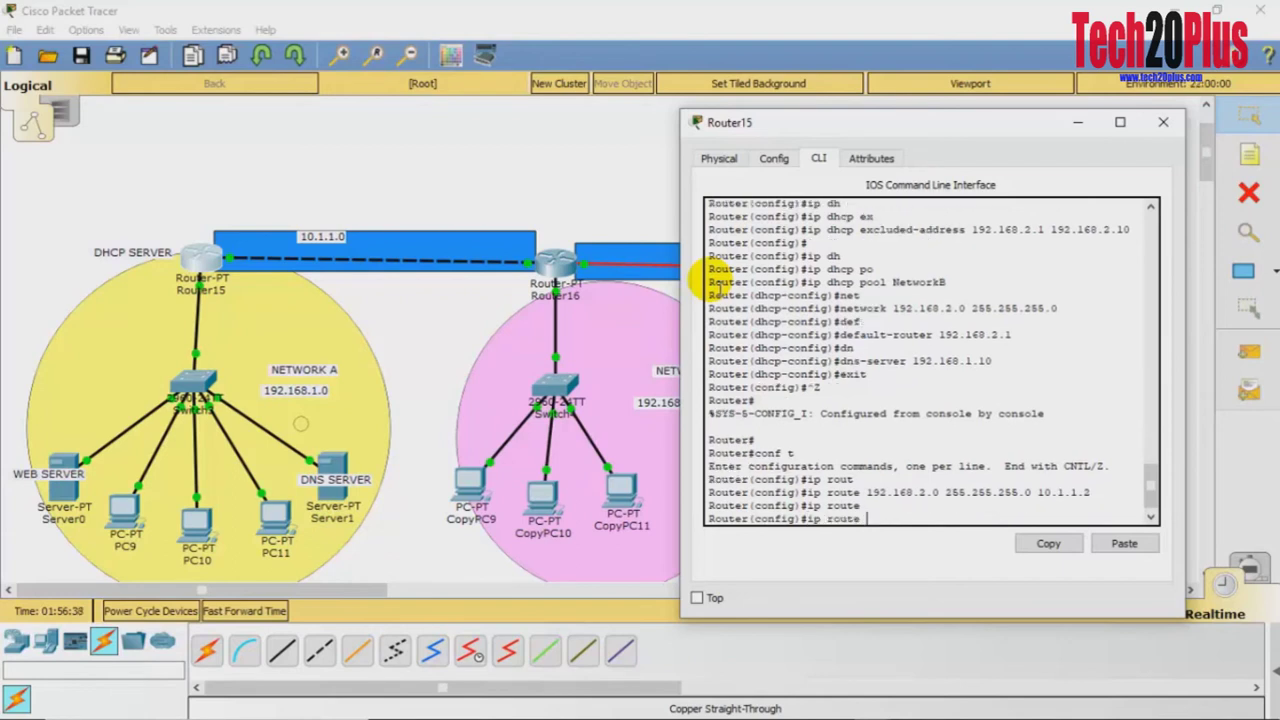
pyautogui.write('192.168.3.0 255.255.2')
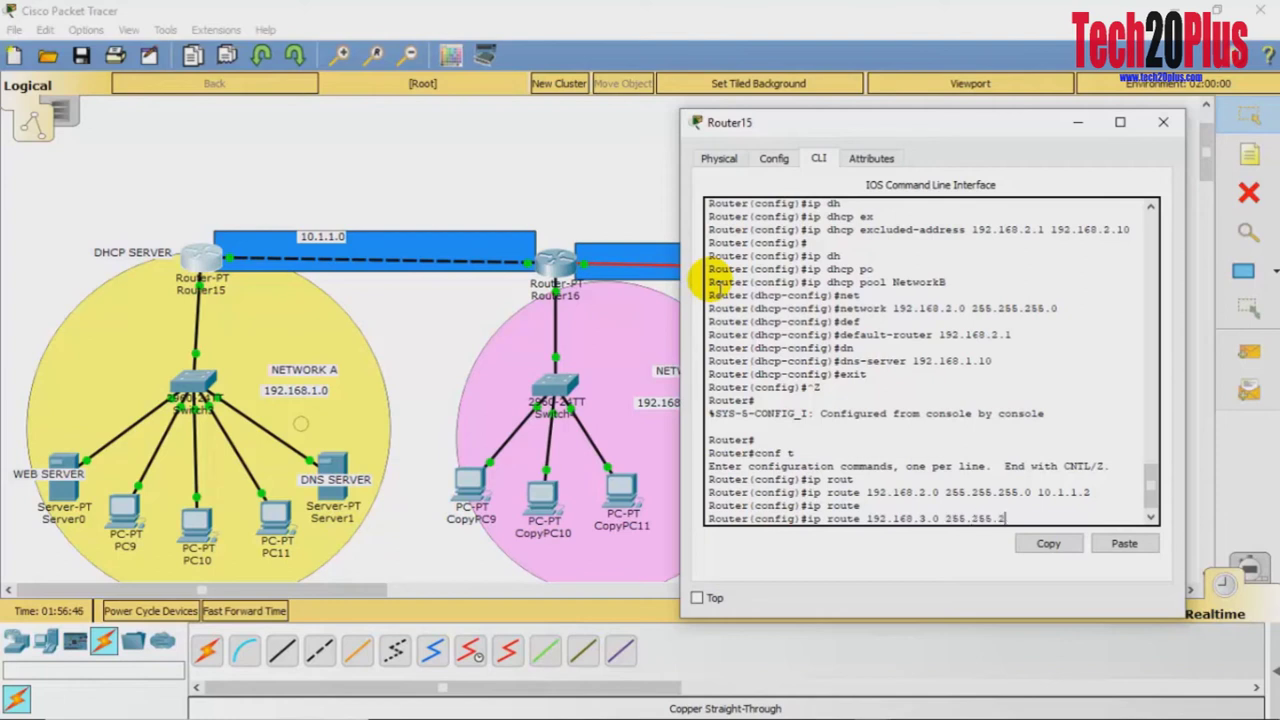
pyautogui.write('55.0 10.1.1.2')
pyautogui.press('Return')
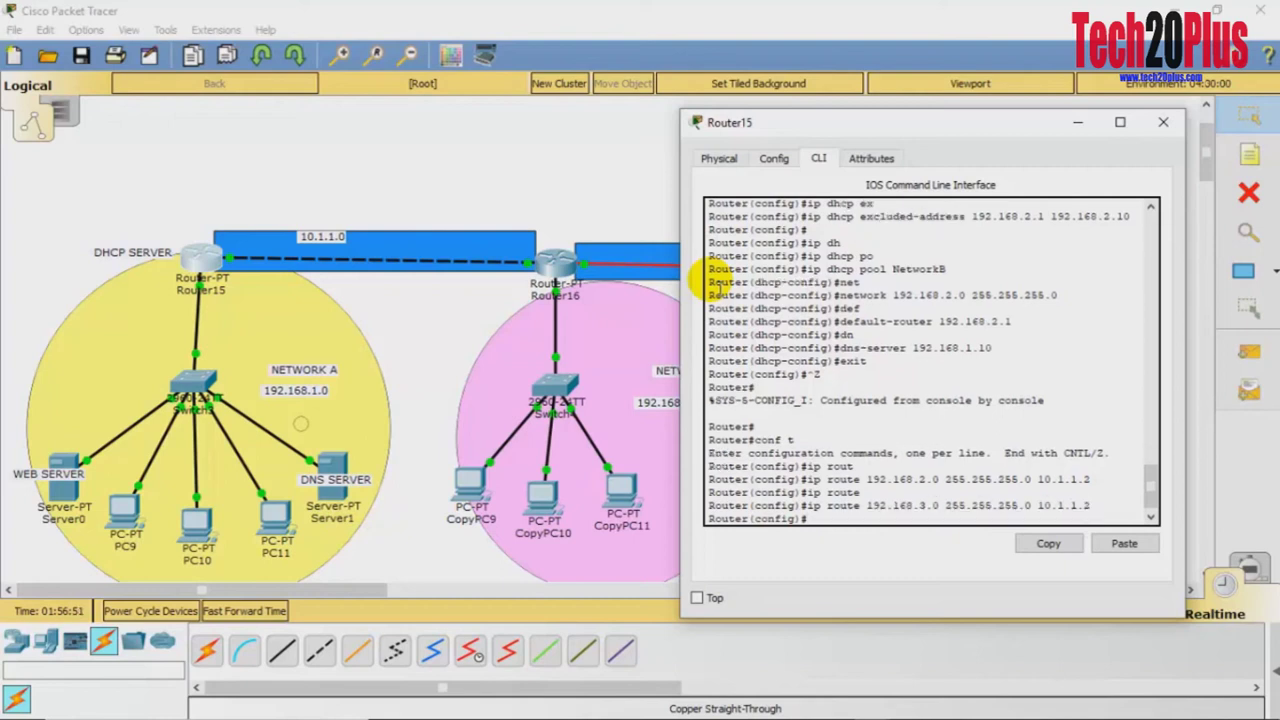
# - Add a static route on Router15 to 10.2.2.0 255.255.255.0 with next hop 10.1.1.2, and close the router window
pyautogui.write('ip route 10.2.2.0')
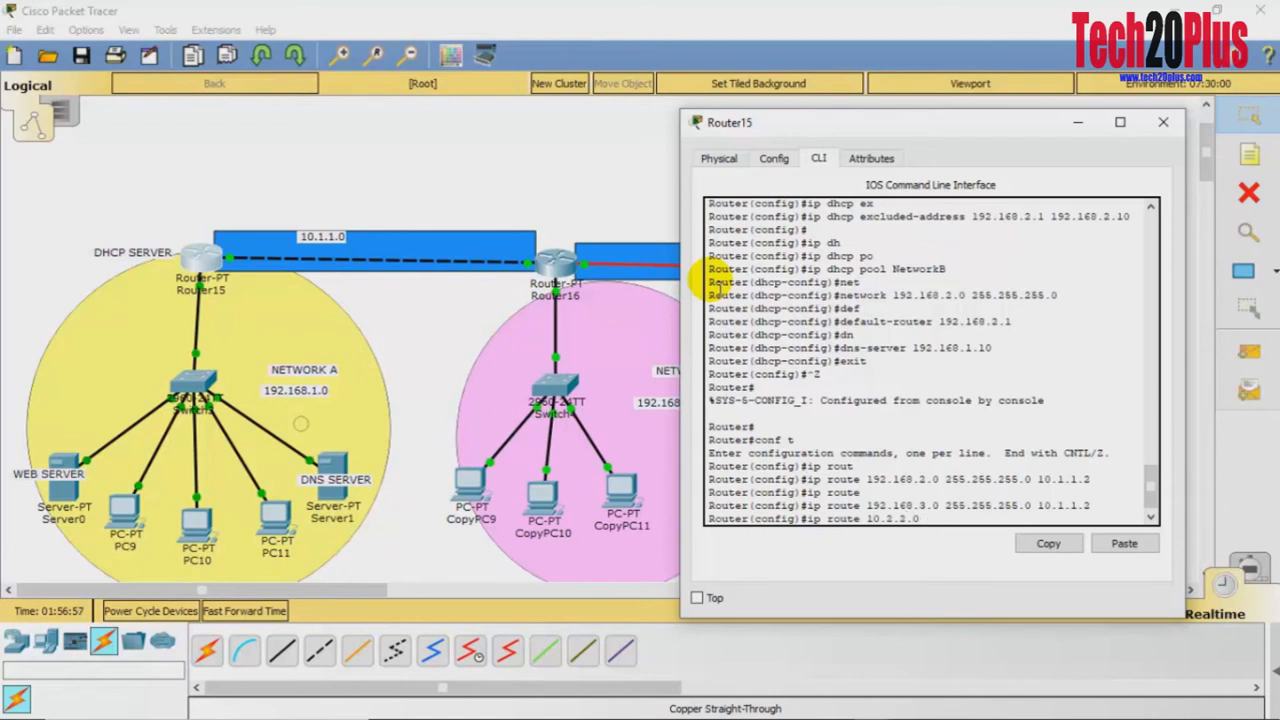
pyautogui.write(' 255.255.255')
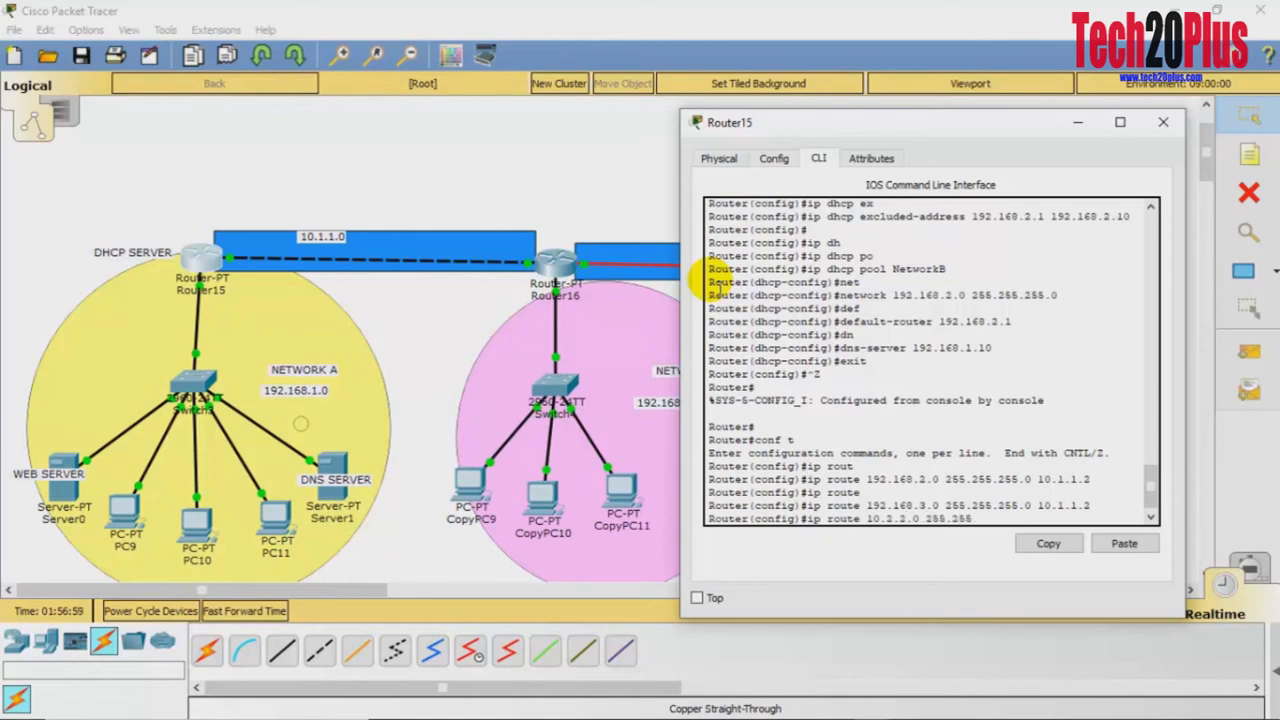
pyautogui.write('.0 10.1.1.1.2')
pyautogui.press('Return')
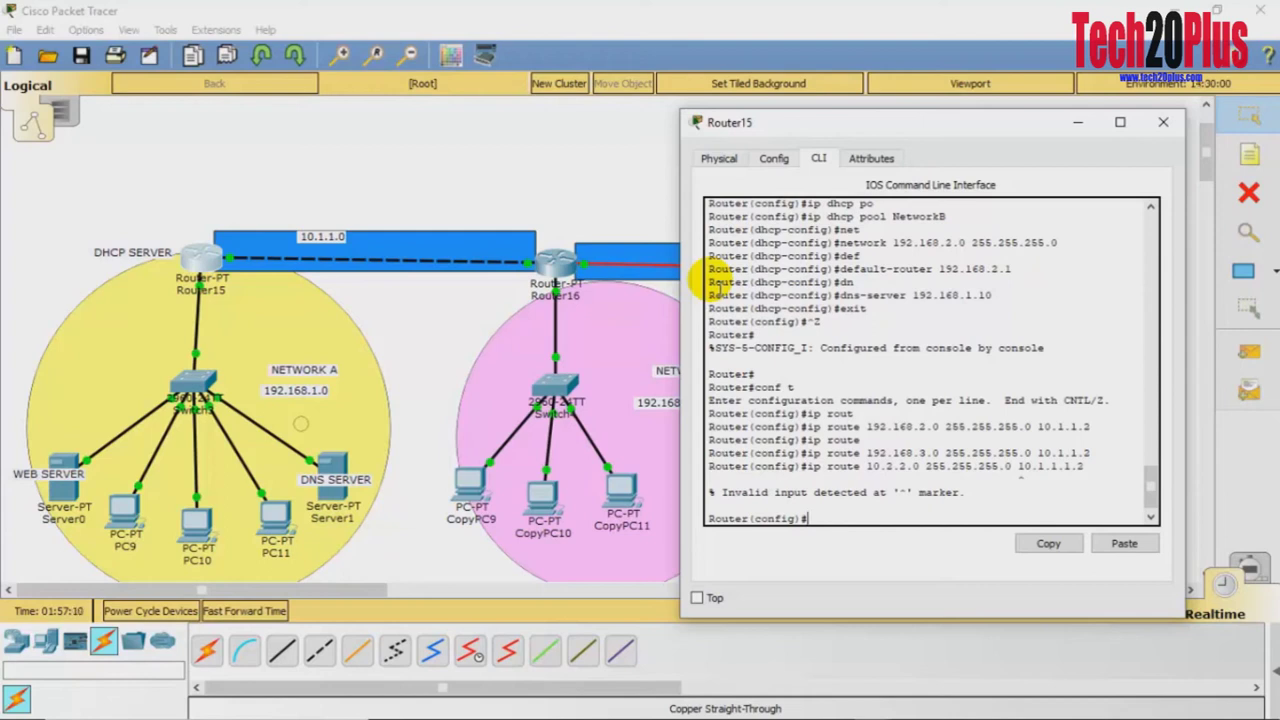
pyautogui.press('Up')
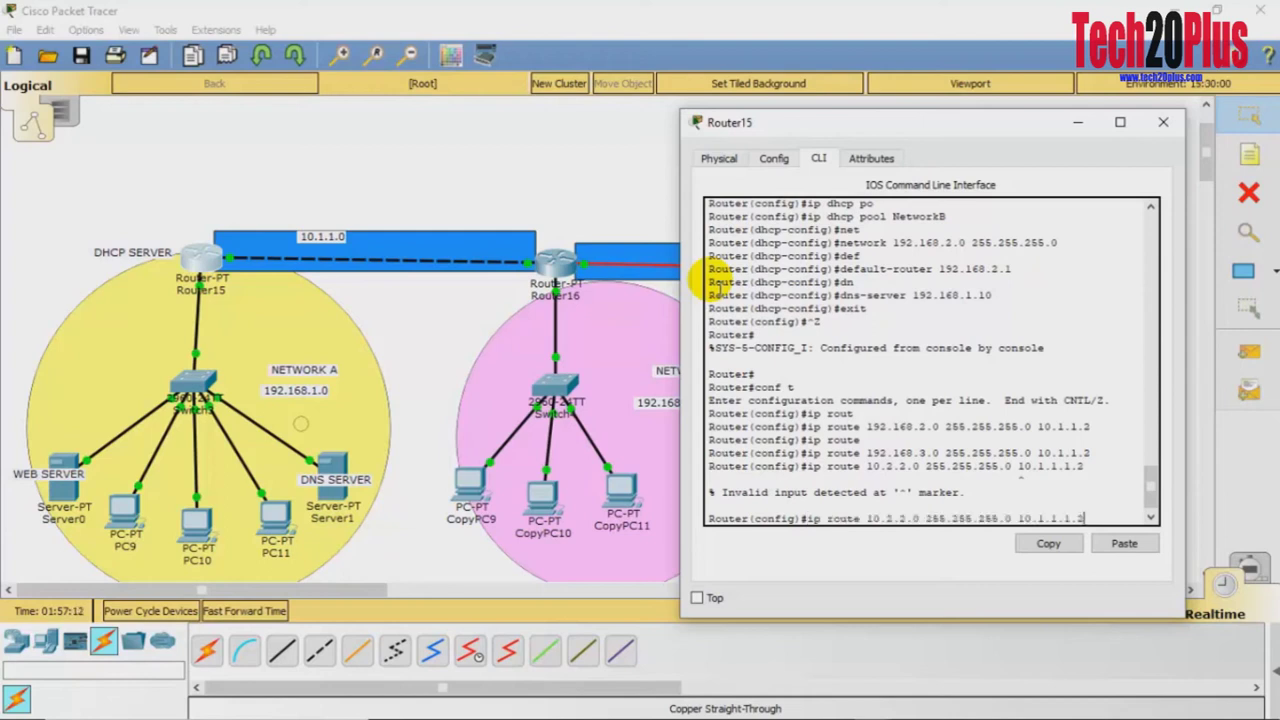
pyautogui.press('BackSpace')
pyautogui.press('BackSpace')
pyautogui.press('BackSpace')
pyautogui.write('2')
pyautogui.press('Return')
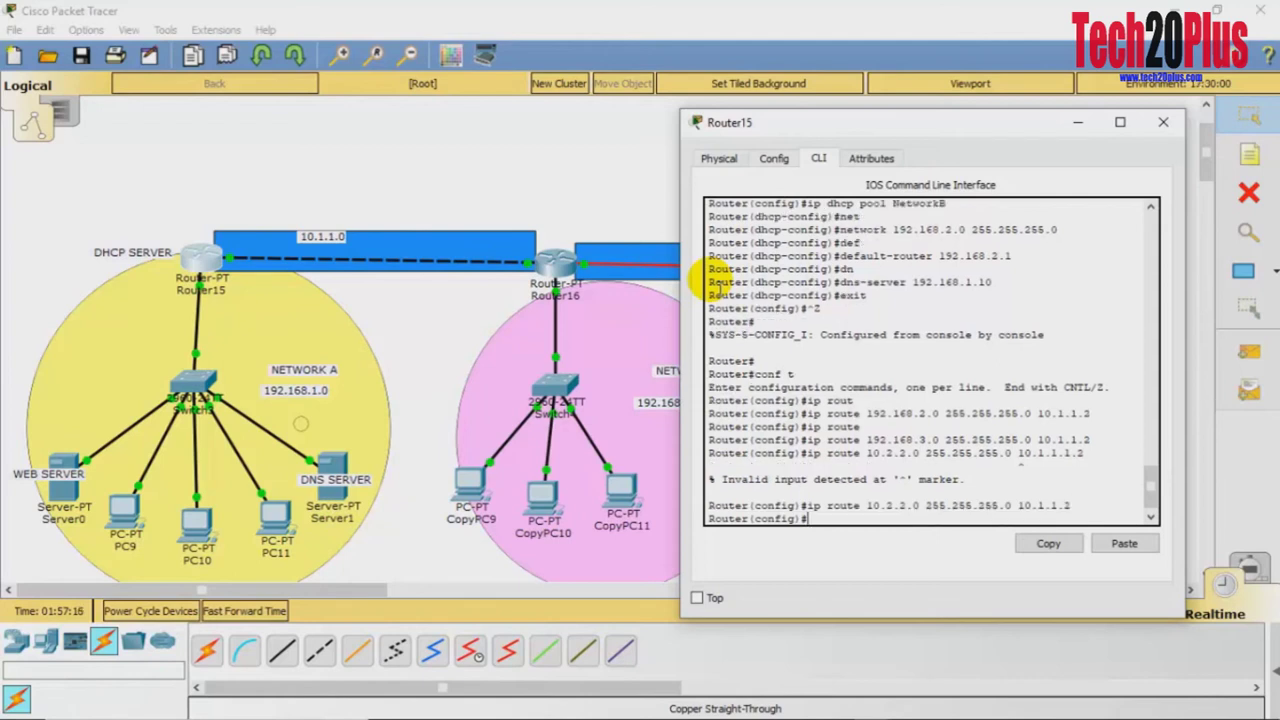
pyautogui.click(1163, 122)
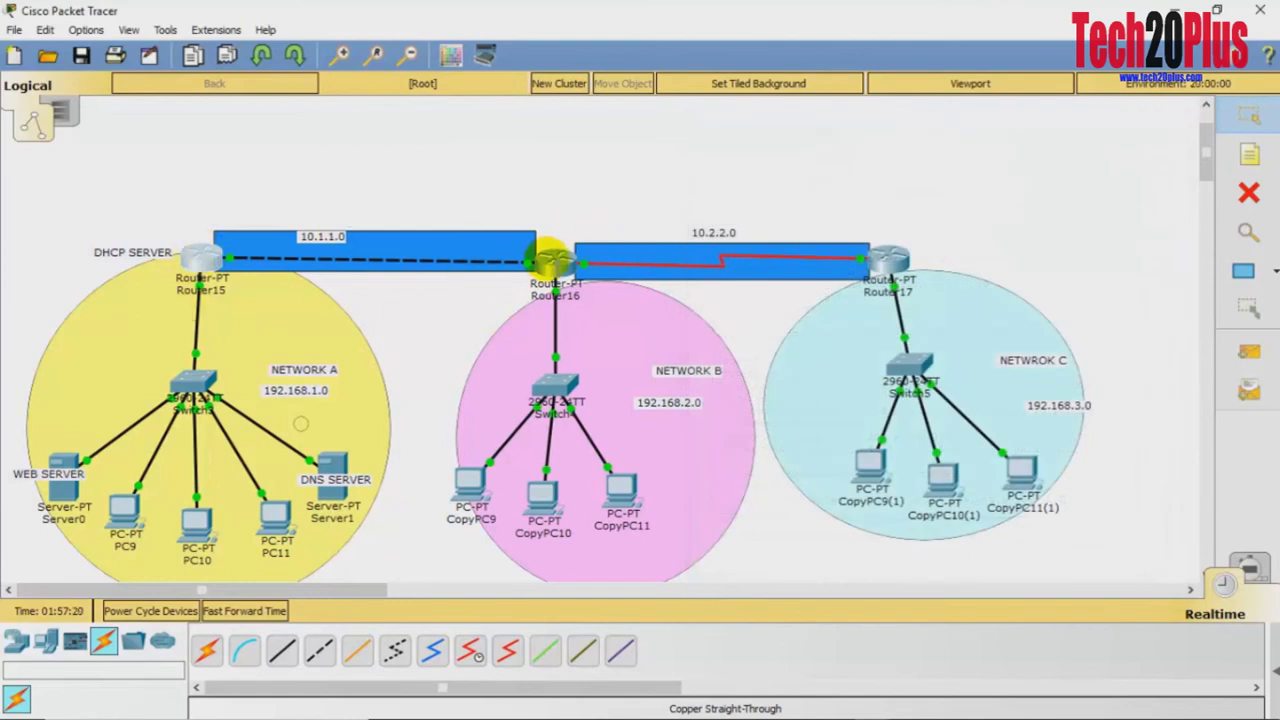
# - On Router16, exit interface configuration and add a static route to 192.168.1.0 255.255.255.0 with next hop 10.1.1.1
pyautogui.click(553, 262)
pyautogui.moveTo(577, 135); pyautogui.dragTo(569, 432)
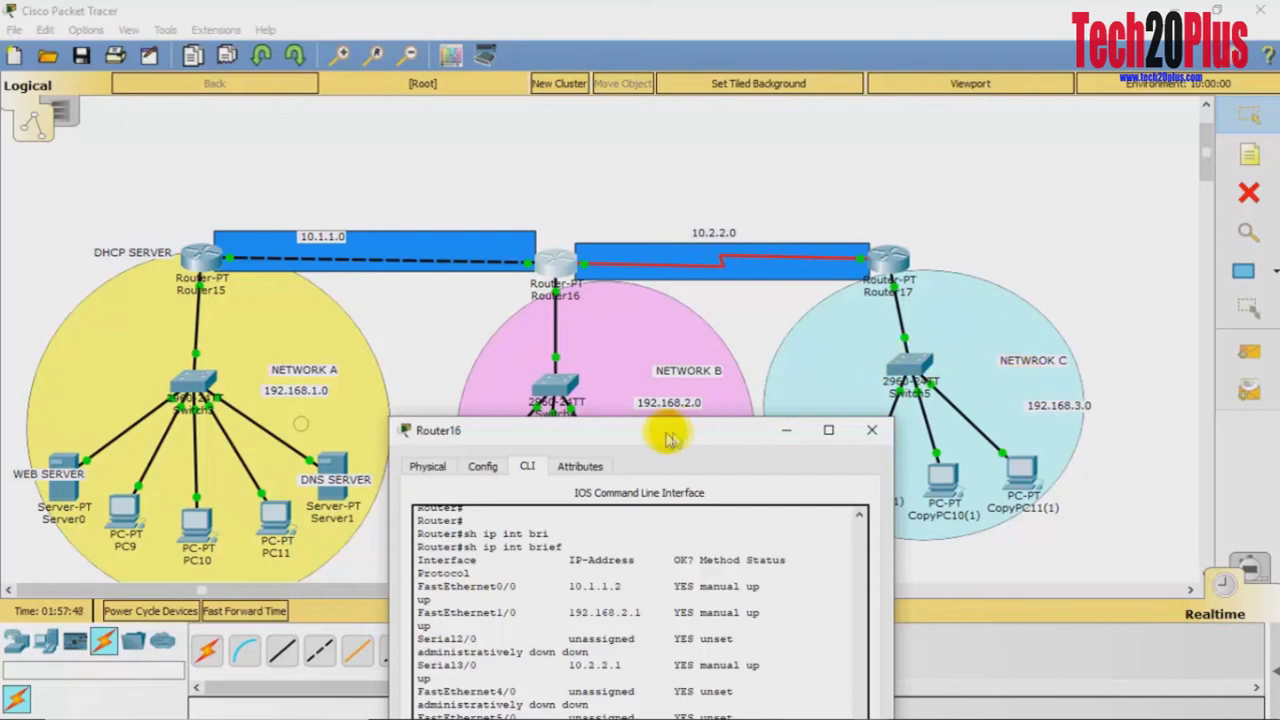
pyautogui.moveTo(596, 436); pyautogui.dragTo(628, 208)
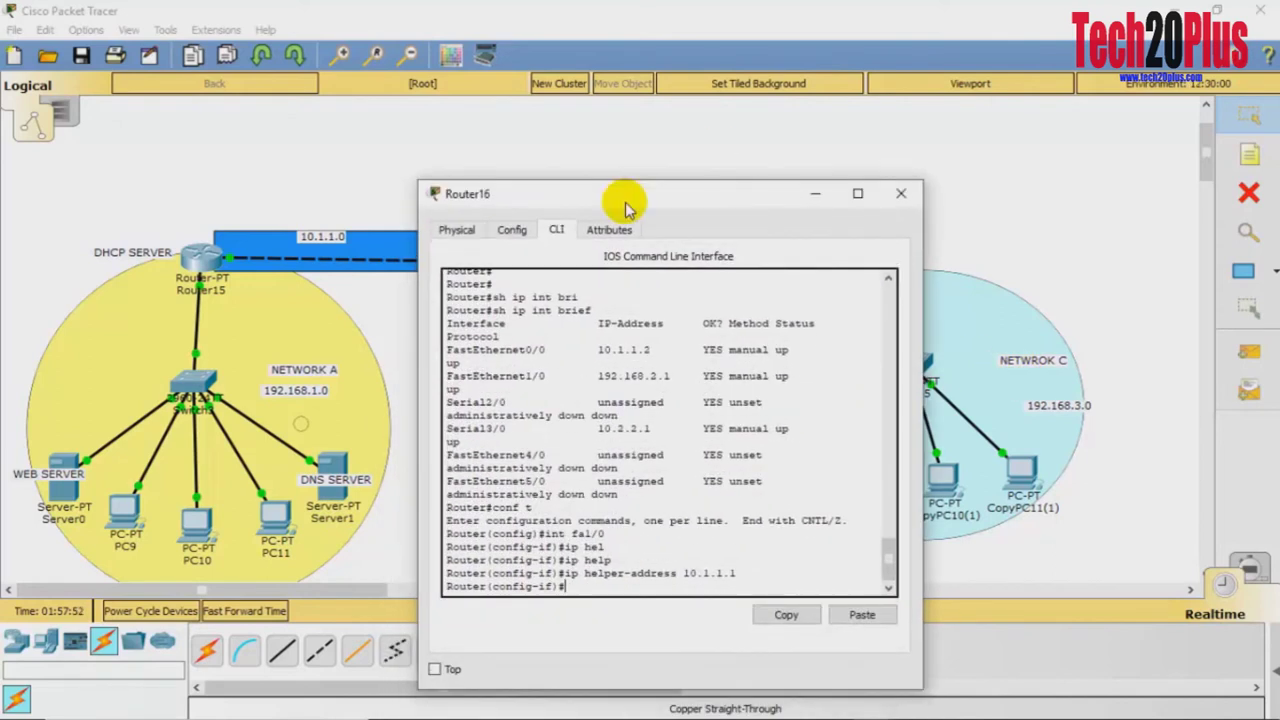
pyautogui.write('it')
pyautogui.press('Return')
pyautogui.write('ip route')
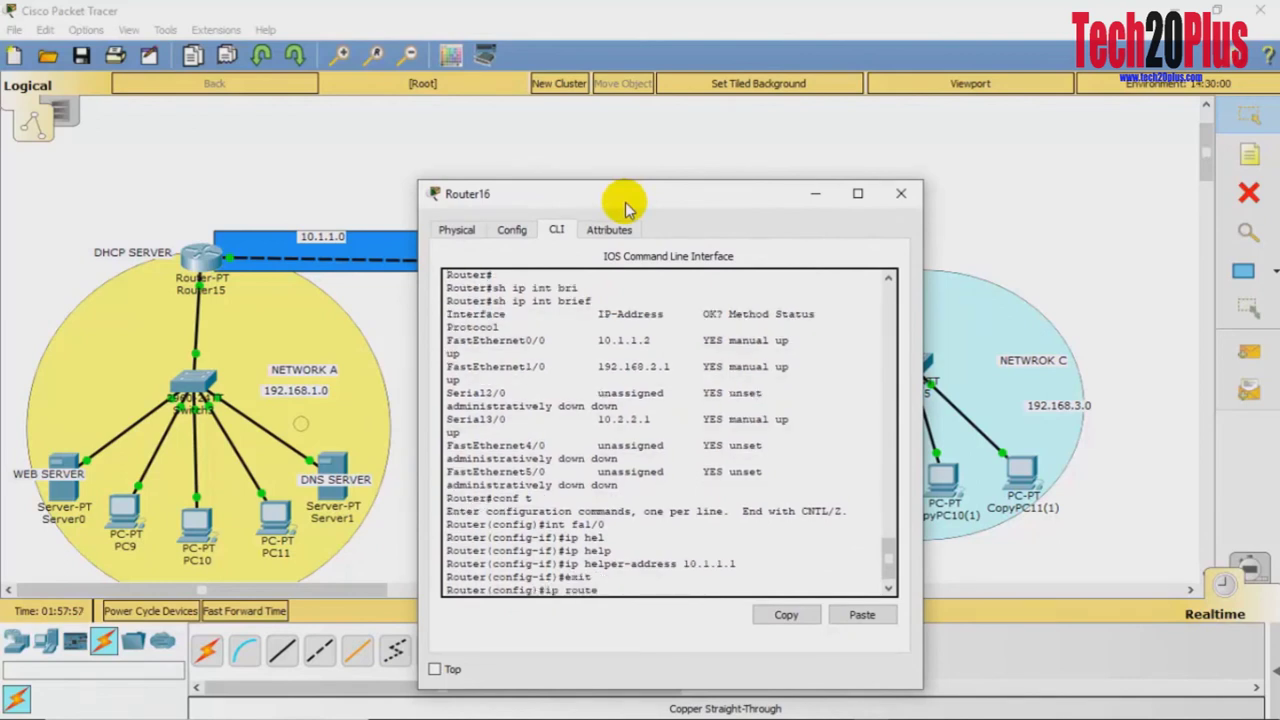
pyautogui.write(' 192.168.1.0 255.255.255.0')
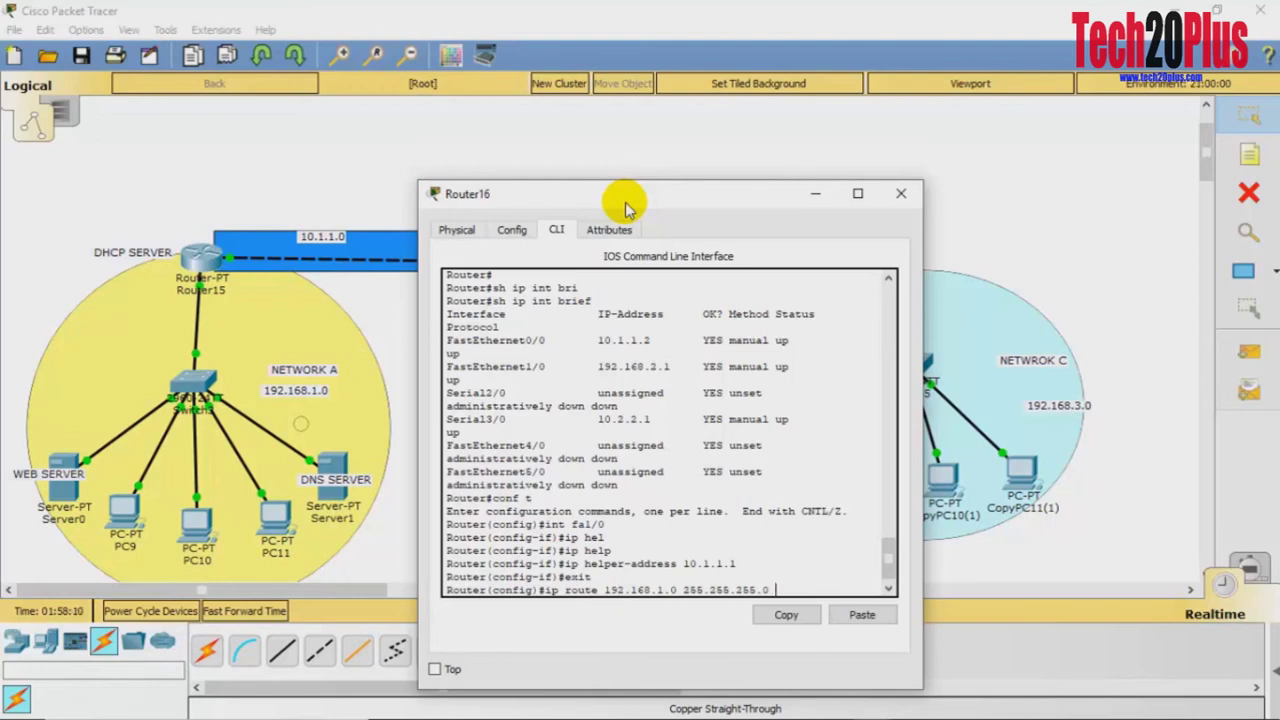
pyautogui.click(818, 197)
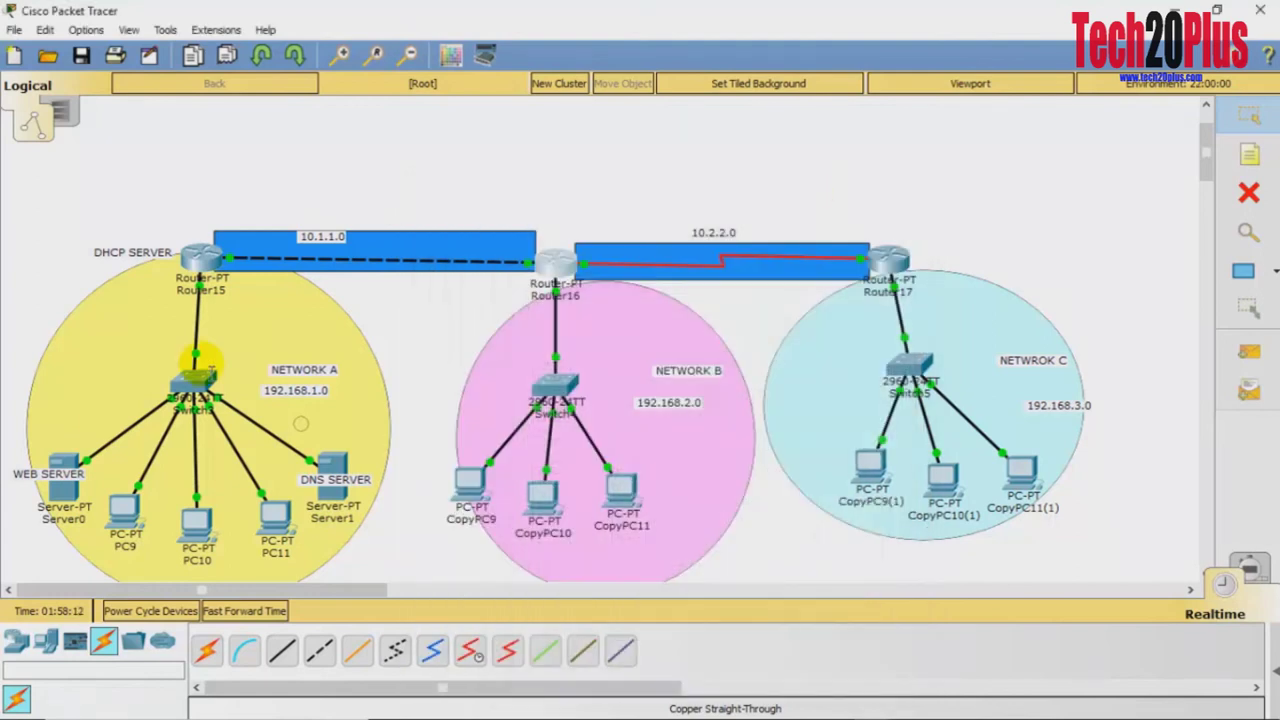
pyautogui.moveTo(267, 398)
pyautogui.mouseDown()
pyautogui.moveTo(283, 396)
pyautogui.moveTo(257, 420)
pyautogui.mouseUp()
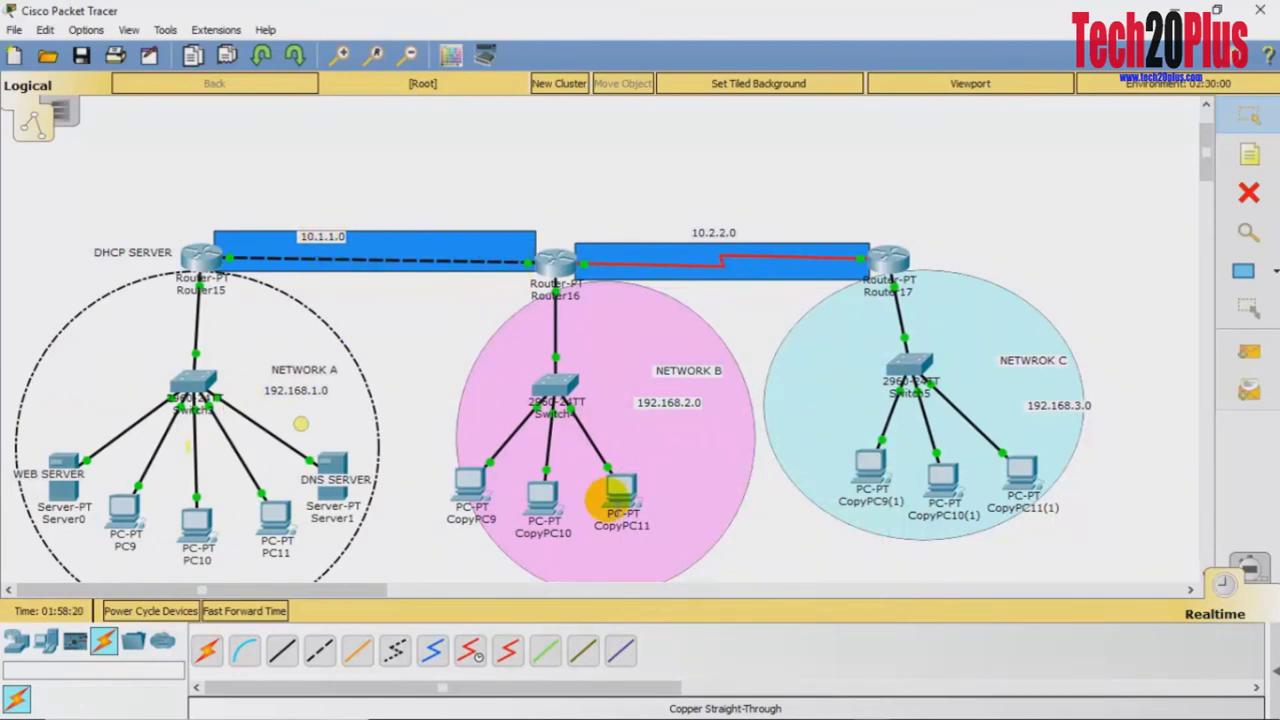
pyautogui.click(558, 264)
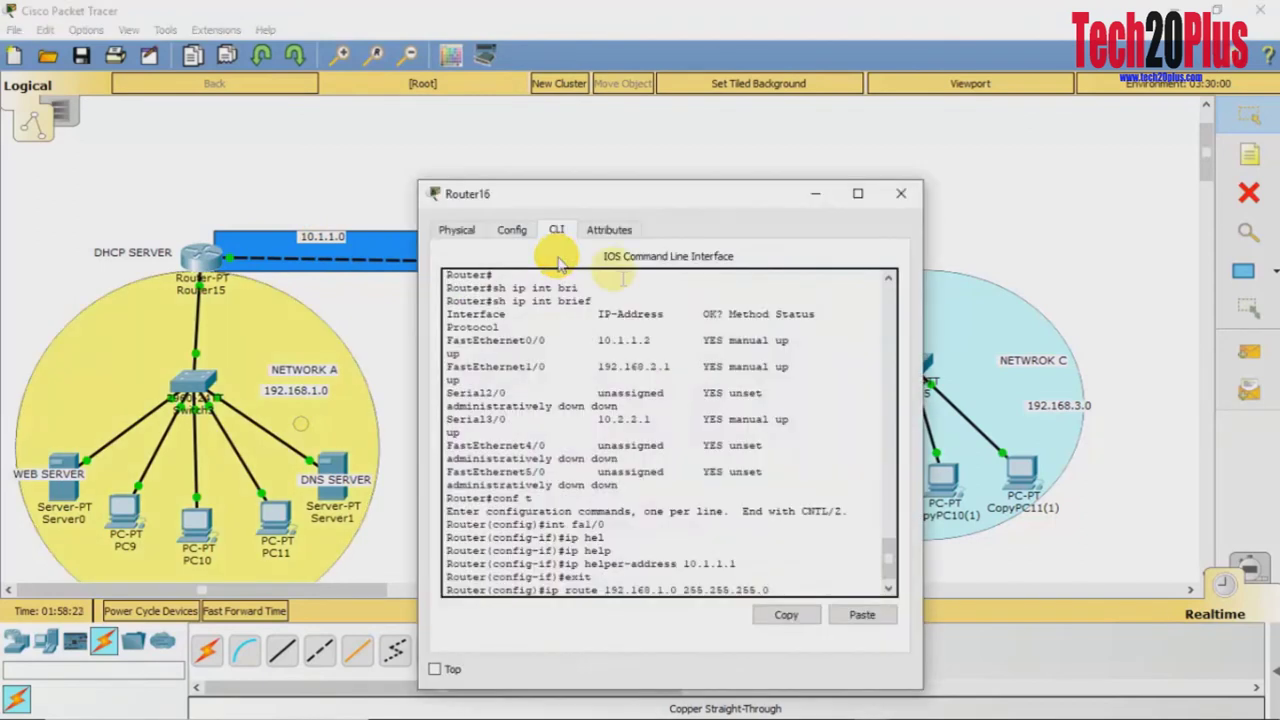
pyautogui.write('10.1.1.1')
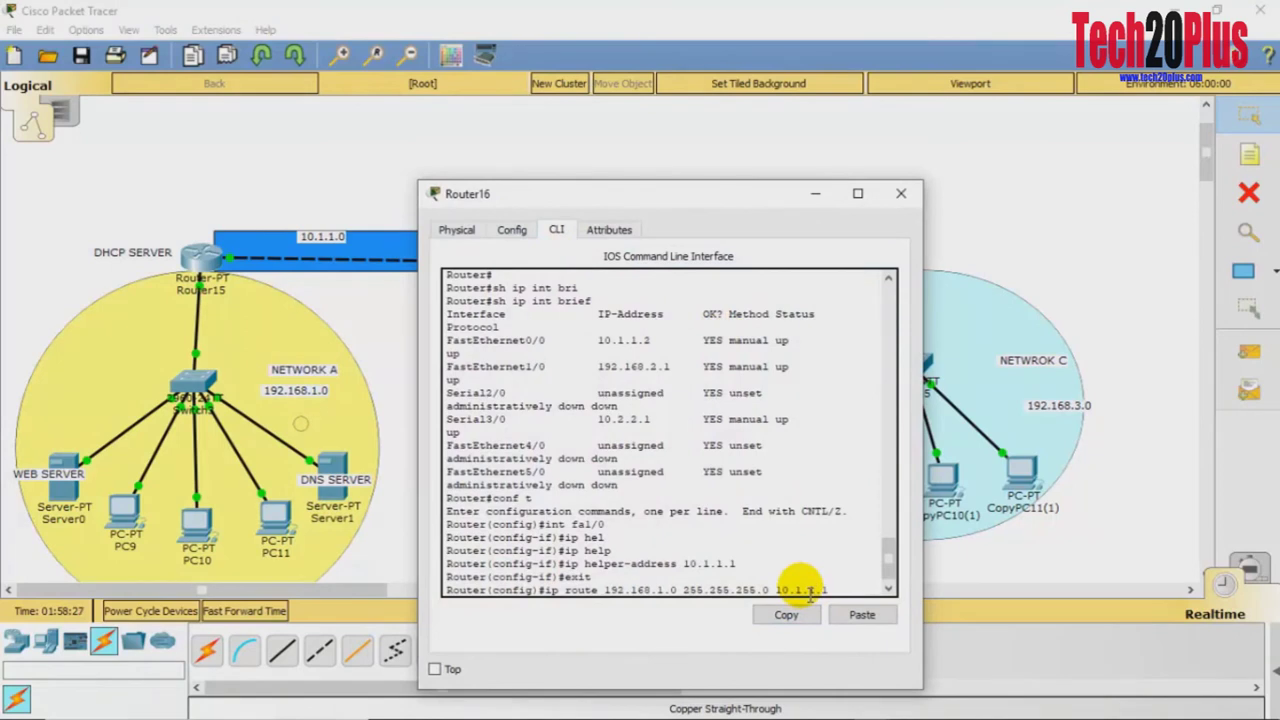
pyautogui.press('Return')
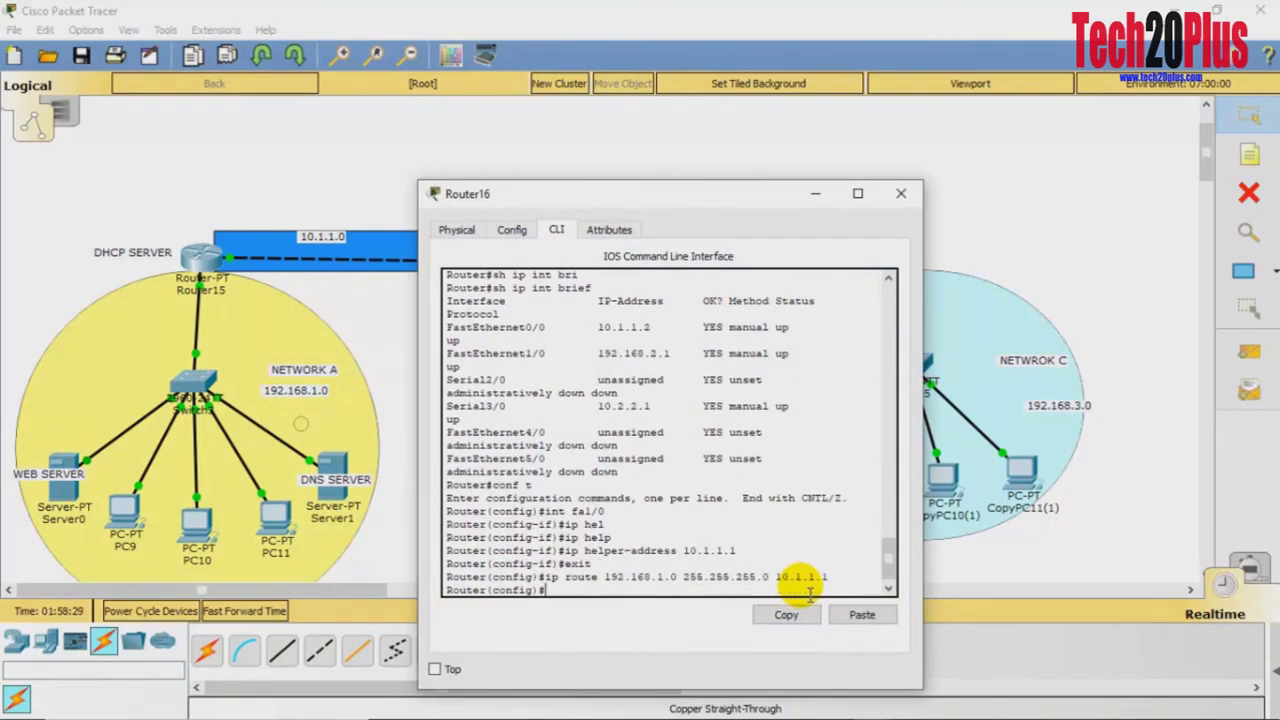
# - Add a static route on Router16 to 192.168.3.0 255.255.255.0 with next hop 10.2.2.2, and close the router window
pyautogui.write('ip route 192.168.')
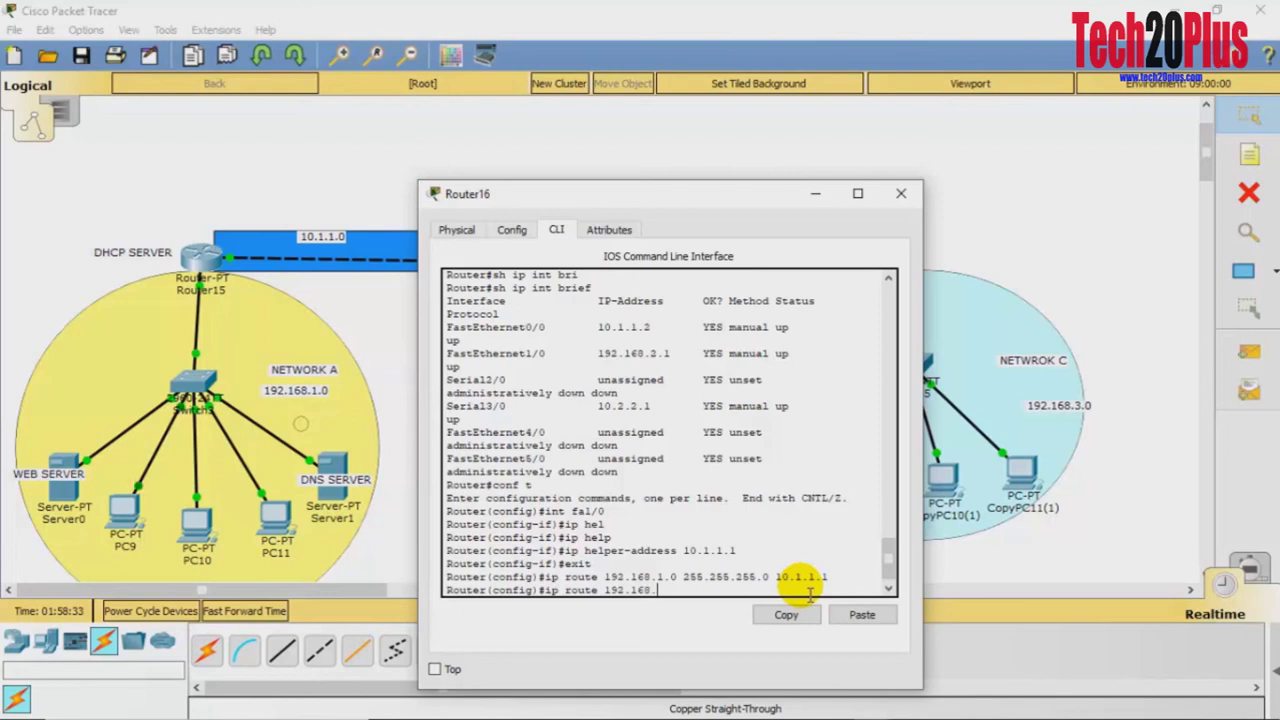
pyautogui.write('3.0 255.255.255.0')
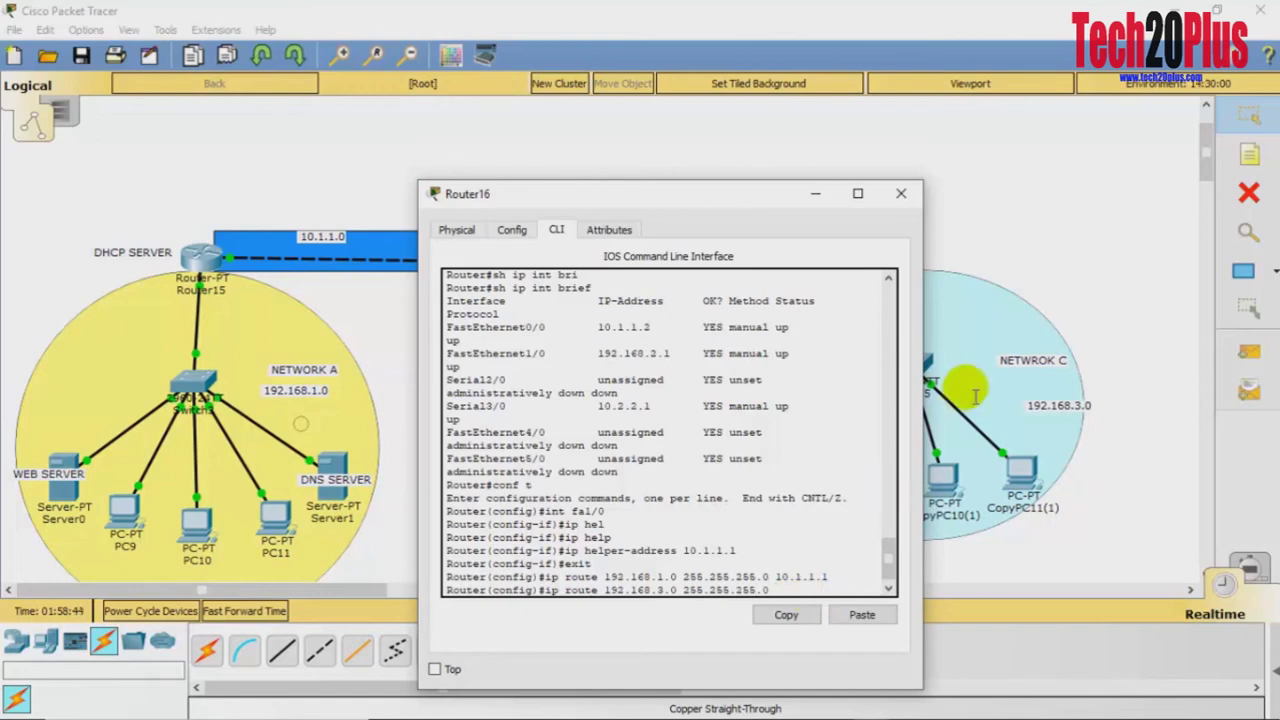
pyautogui.click(1010, 235)
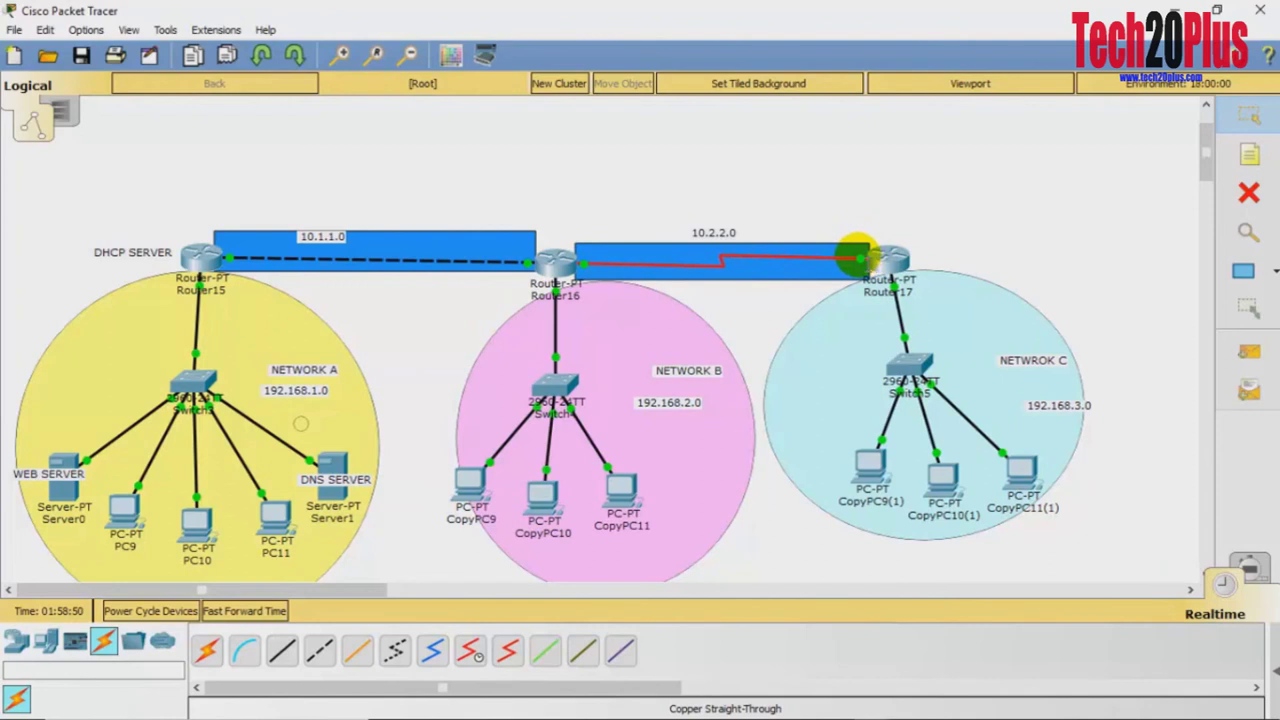
pyautogui.moveTo(858, 258)
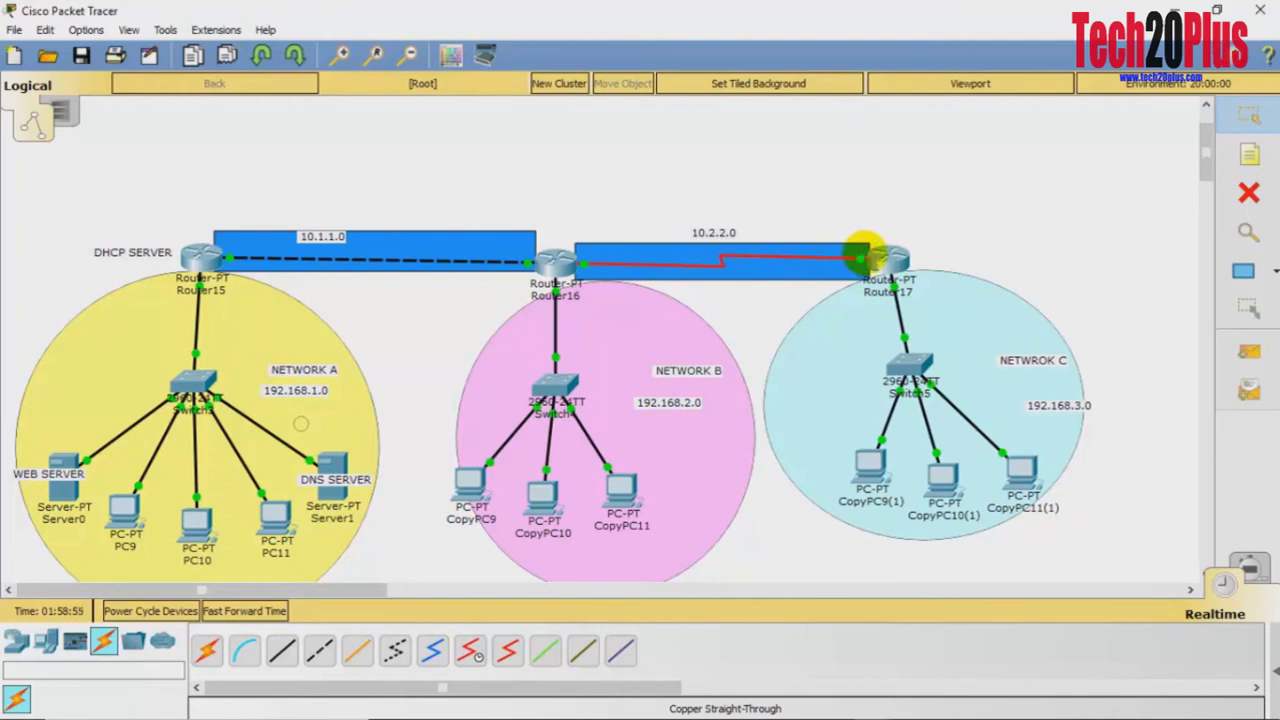
pyautogui.click(555, 260)
pyautogui.write('0.2.2.2')
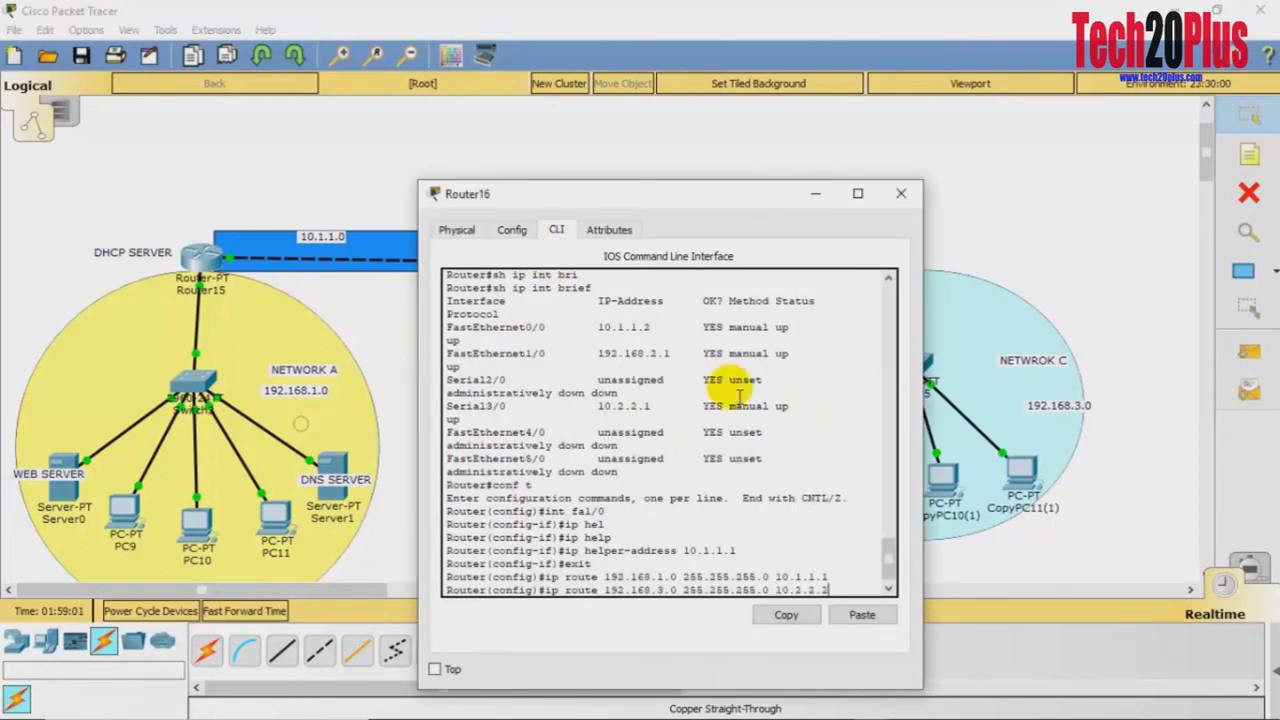
pyautogui.press('Return')
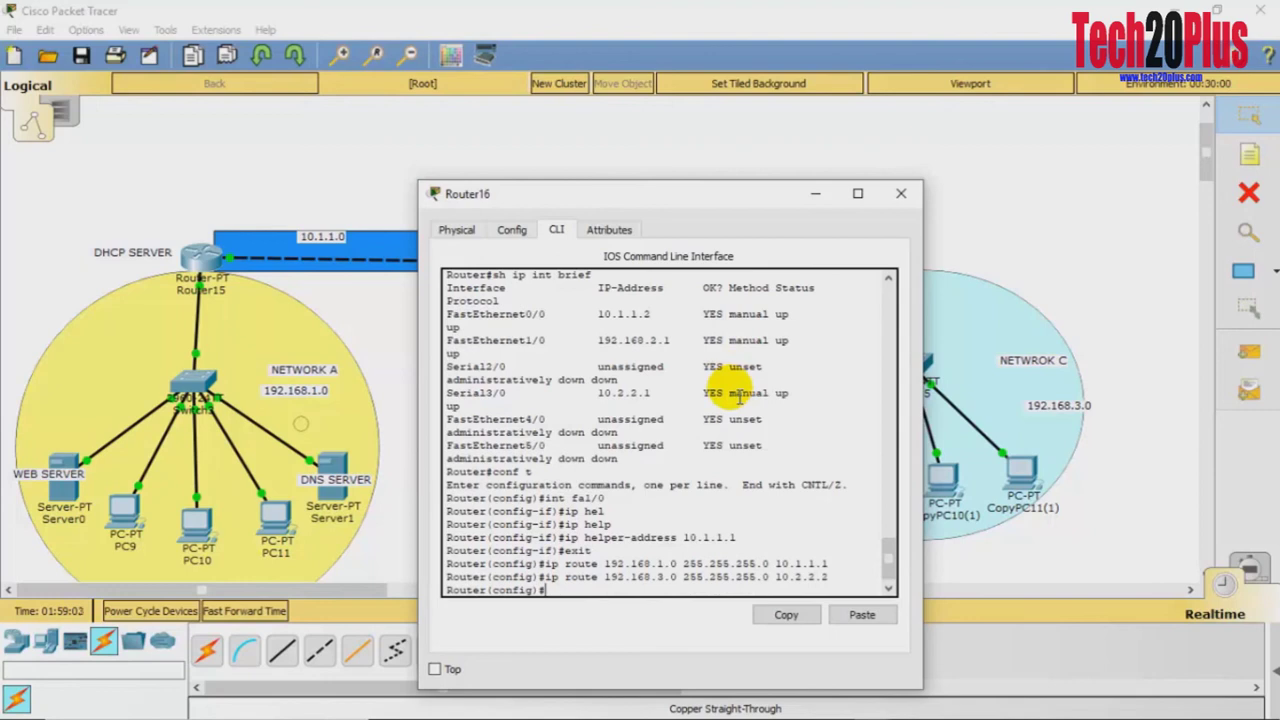
pyautogui.click(901, 193)
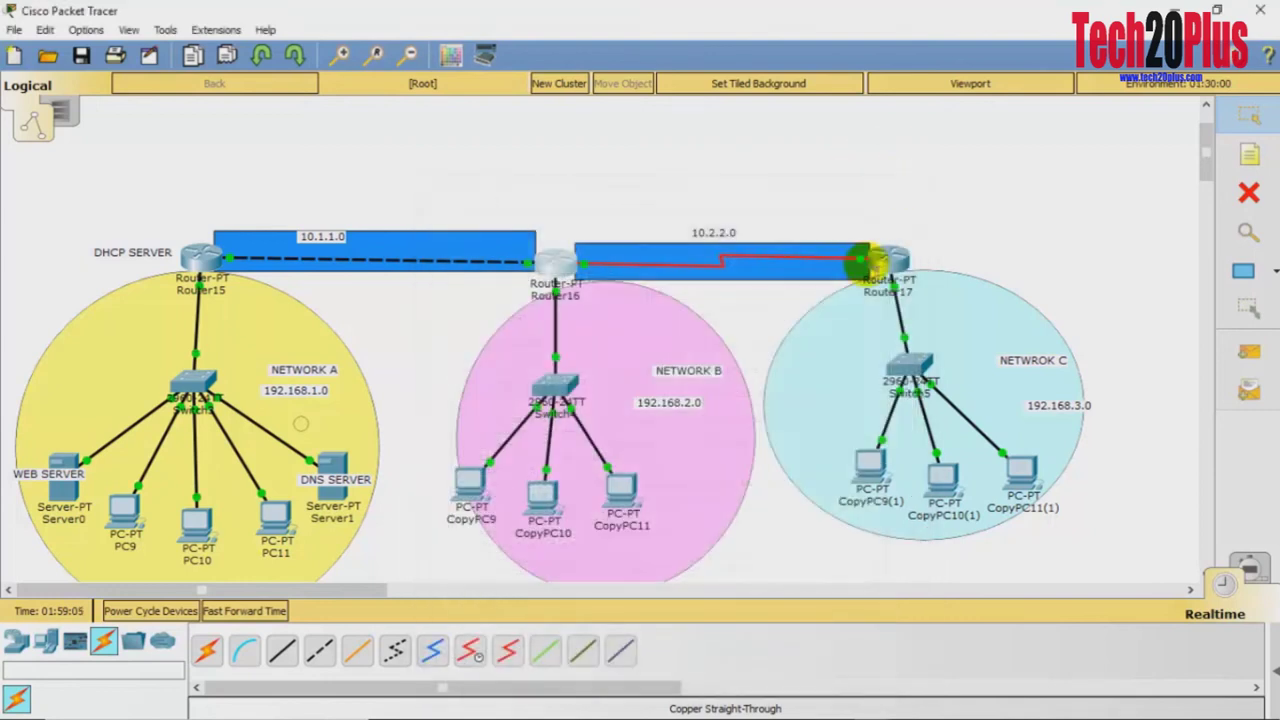
# - On Router17, enter global configuration mode and add a static route to 192.168.2.0 255.255.255.0 with next hop 10.2.2.1
pyautogui.click(887, 258)
pyautogui.moveTo(622, 140); pyautogui.dragTo(910, 145)
pyautogui.click(814, 470)
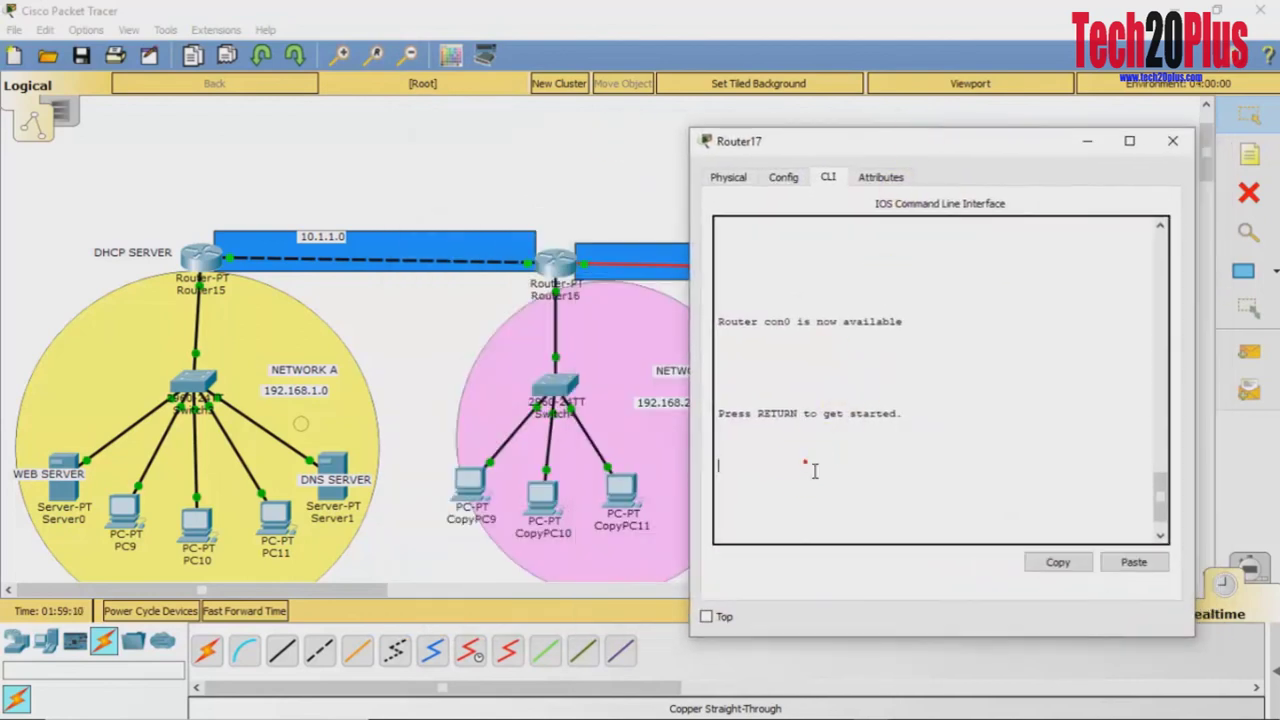
pyautogui.press('Return')
pyautogui.press('Return')
pyautogui.press('Return')
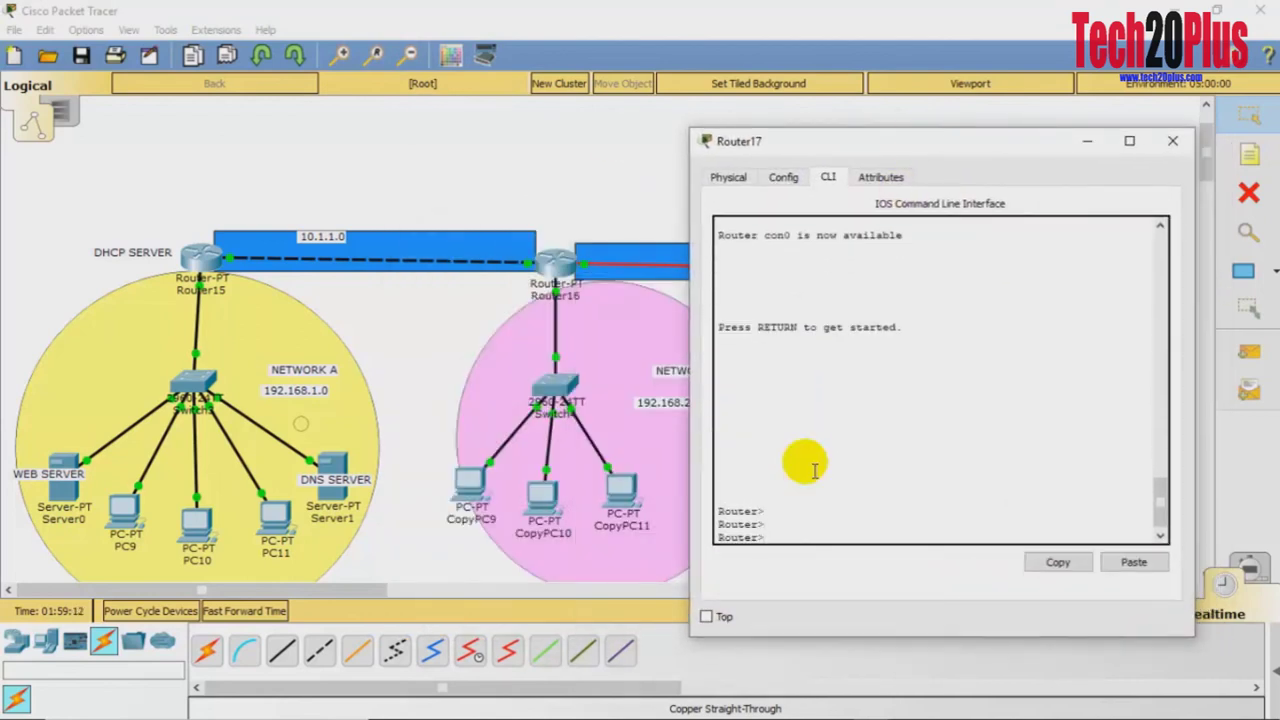
pyautogui.write('ena')
pyautogui.press('Return')
pyautogui.write('conf t')
pyautogui.press('Return')
pyautogui.write('ig)#ip route 192')
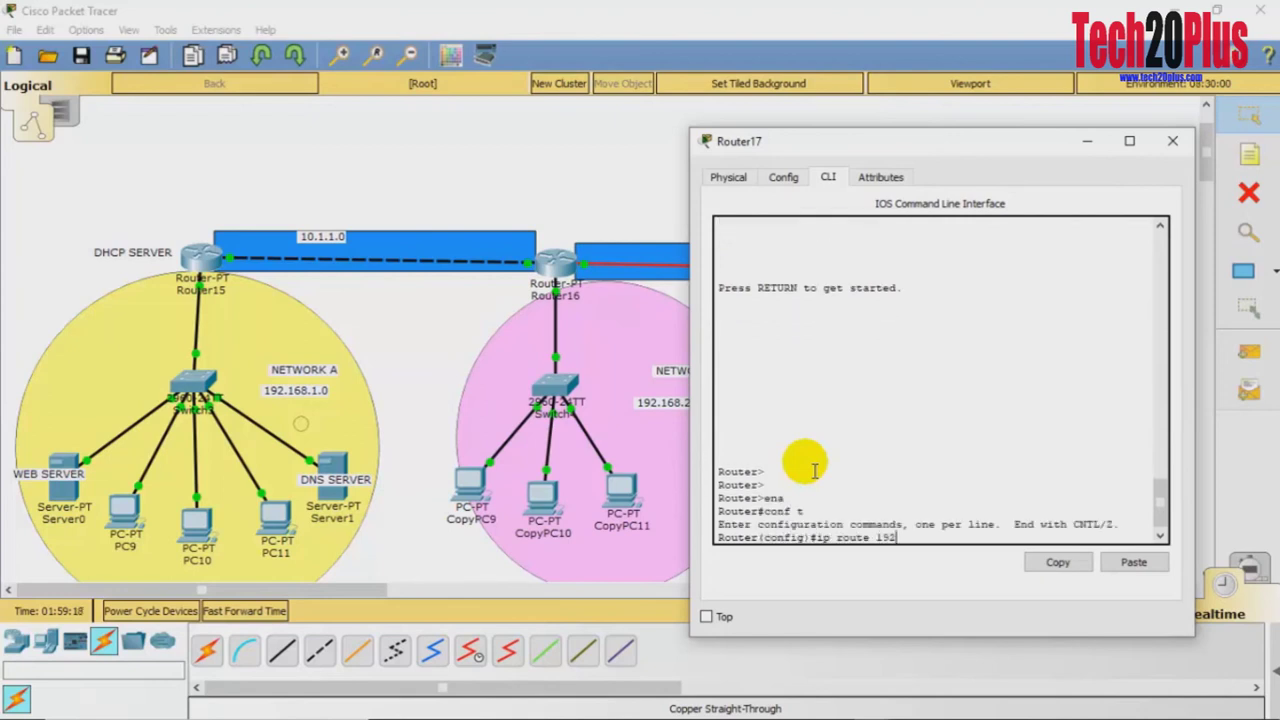
pyautogui.write('.168.2.0 255.255')
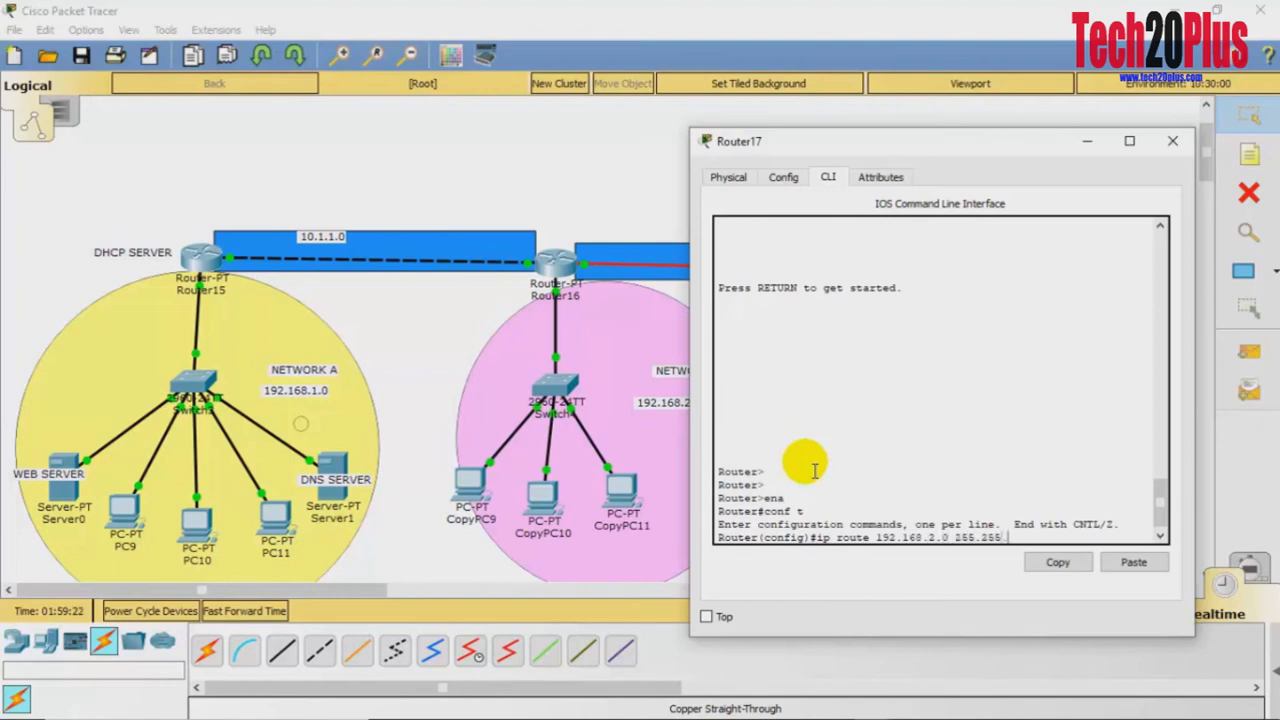
pyautogui.write('.255.0 10.2.2.1')
pyautogui.press('Return')
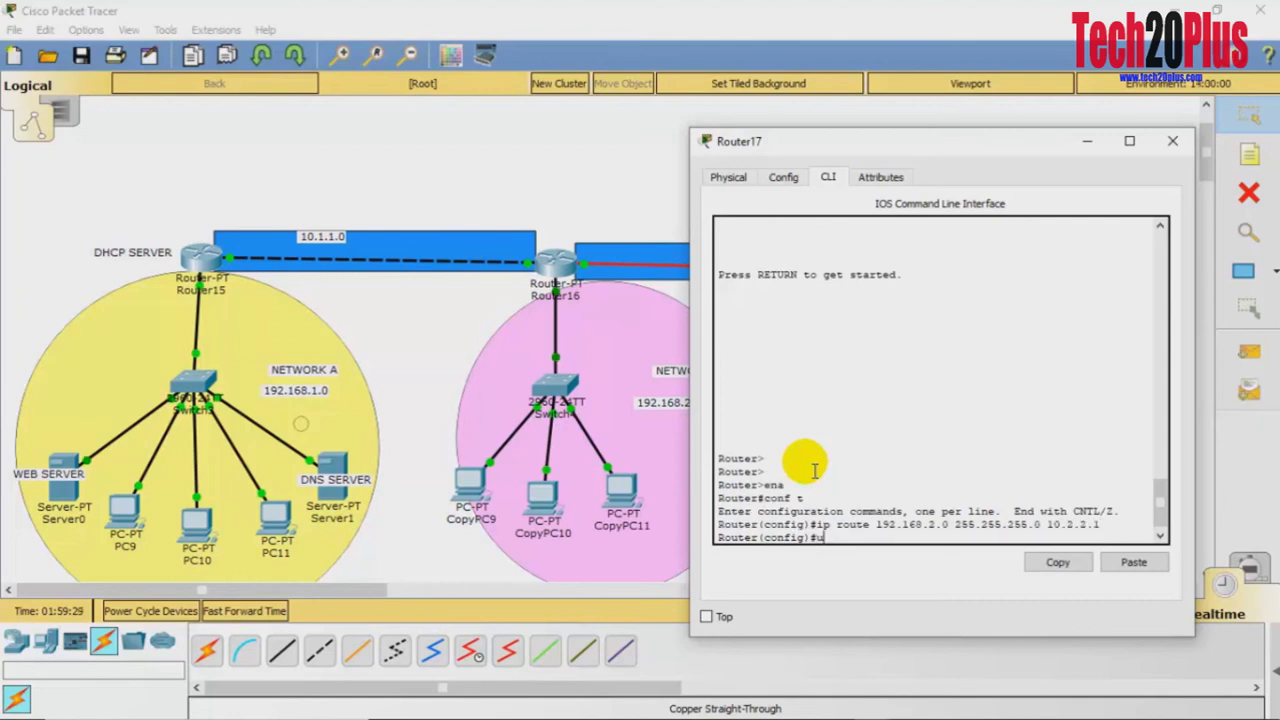
# - Add a static route on Router17 to 10.1.1.0 255.255.255.0 with next hop 10.2.2.1
pyautogui.write('ip route 10.1.1.0 255.255.255.0 10.2.2.')
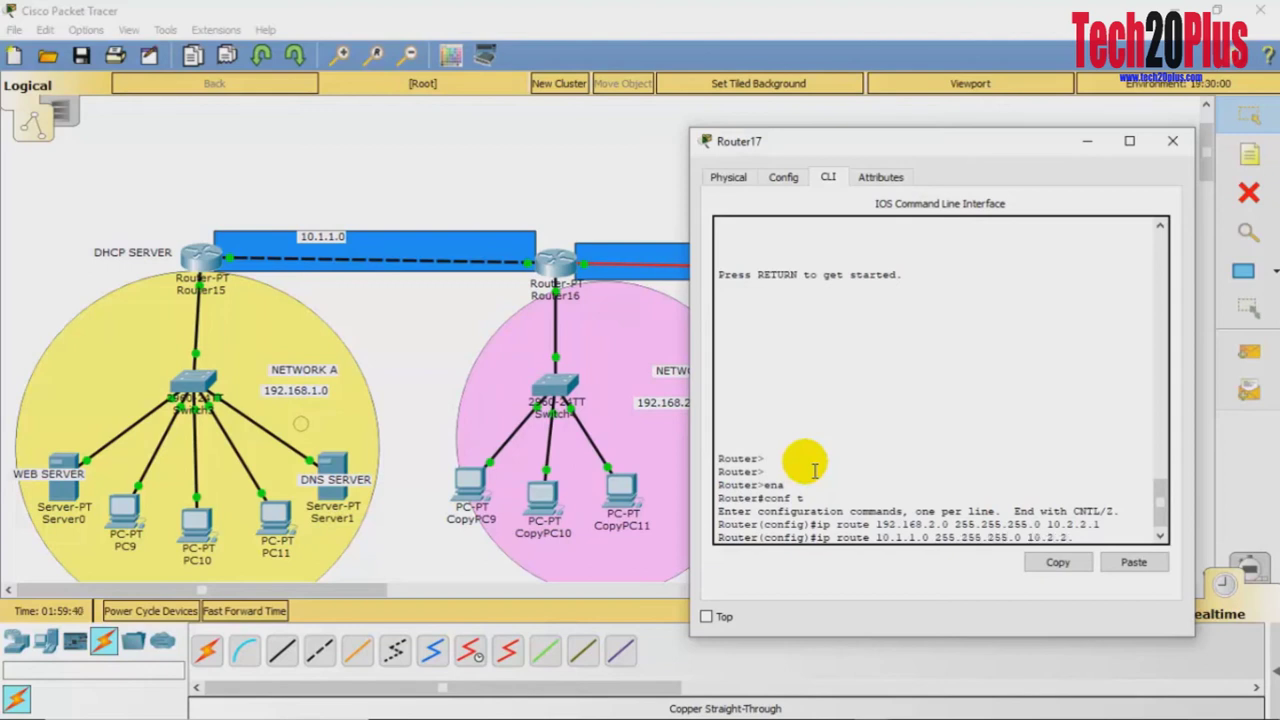
pyautogui.write('5.255.0 10.2.2.1')
pyautogui.press('Return')
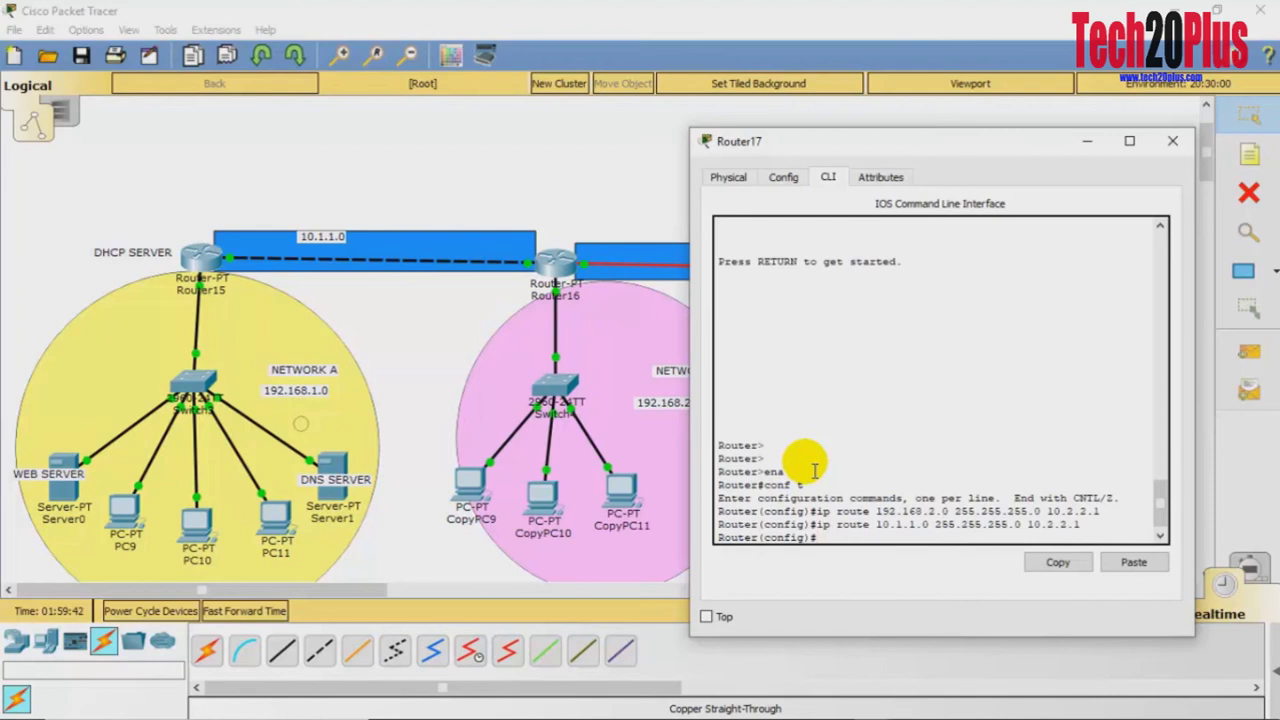
# - Add a static route on Router17 to 192.168.1.0 255.255.255.0 with next hop 10.2.2.1, then leave configuration mode and close the router window
pyautogui.write('ip route 192.168.1.0 255.255.25')
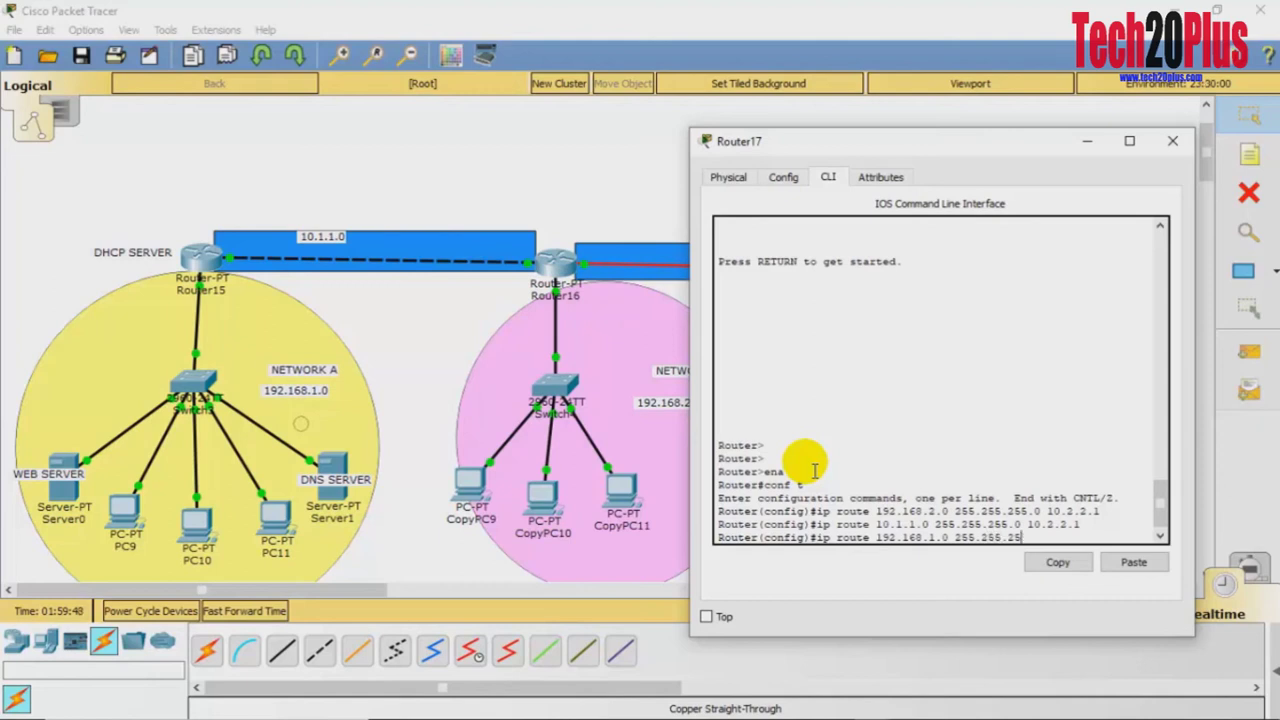
pyautogui.write('5.0 10.2.2.1')
pyautogui.press('Return')
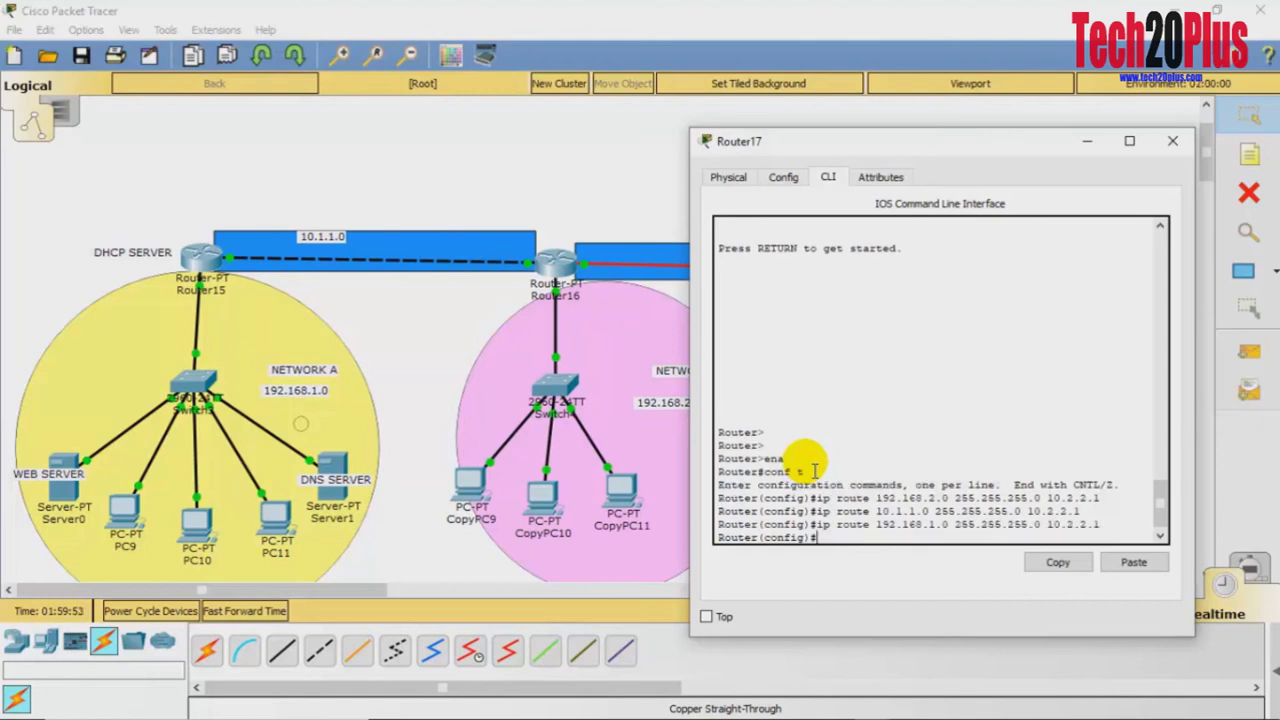
pyautogui.hotkey('ctrl', 'z')
pyautogui.press('Return')
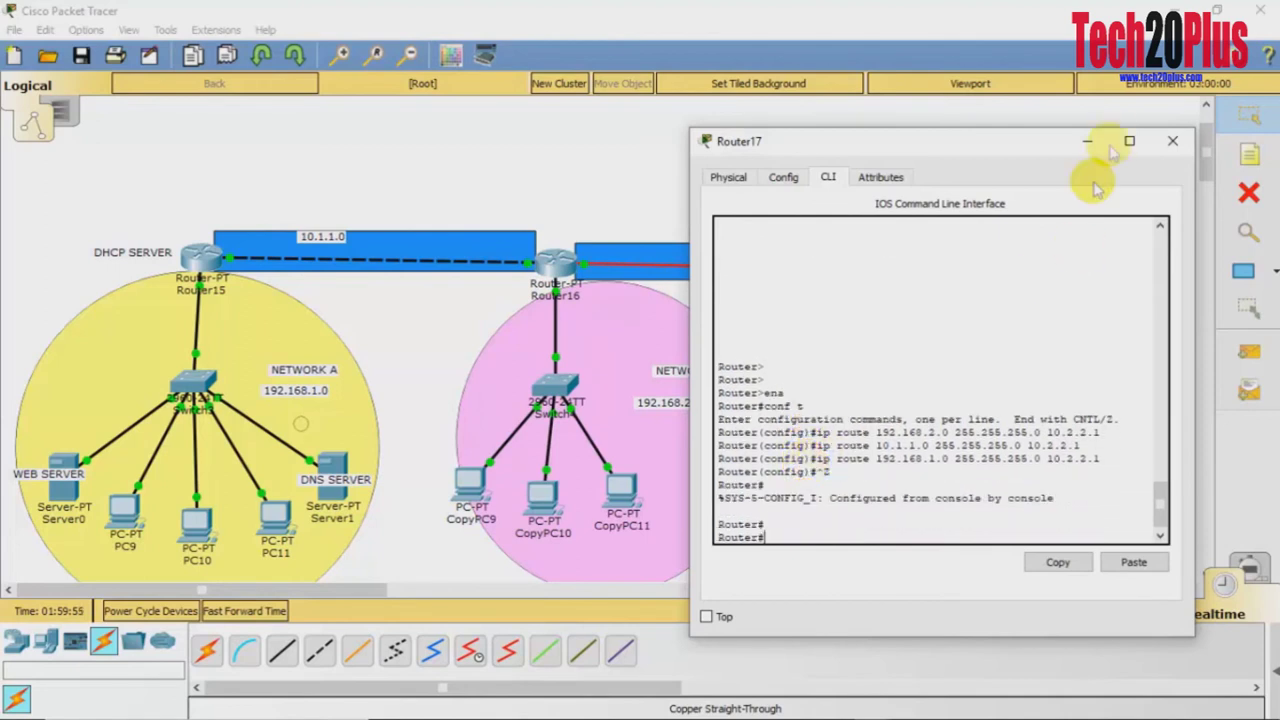
pyautogui.click(1188, 140)
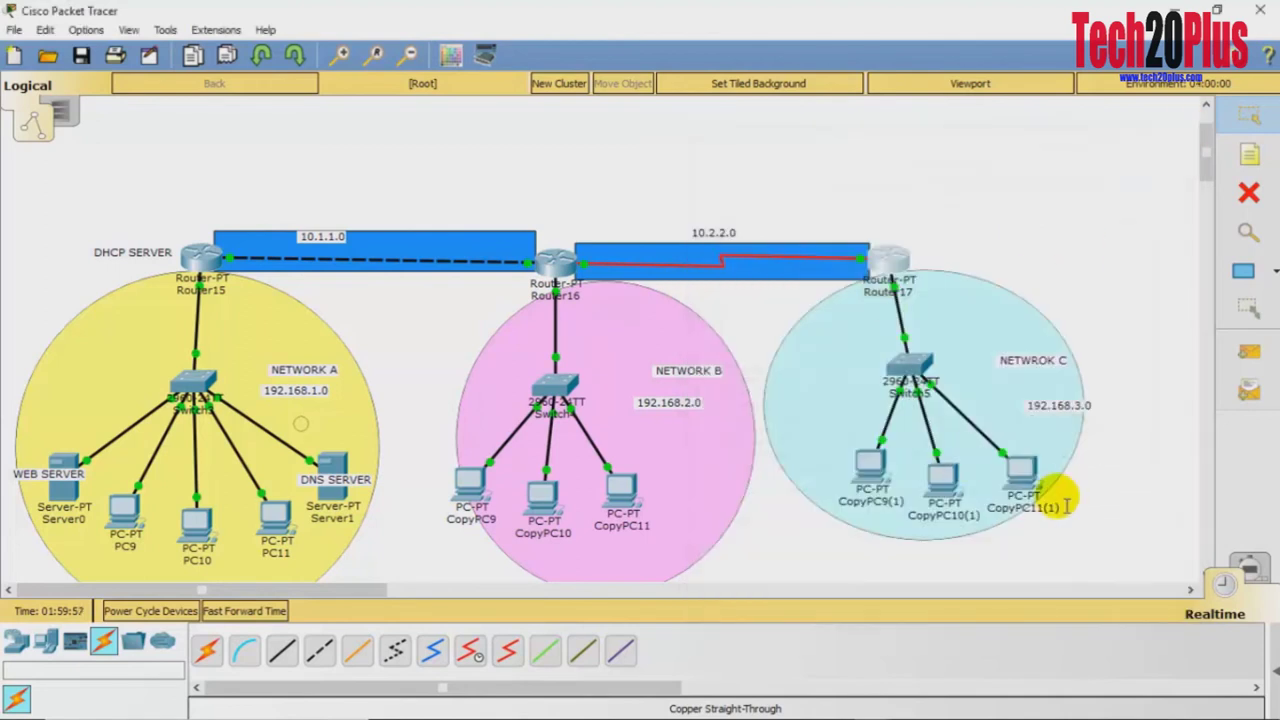
# - Try to check CopyPC11(1)'s addressing from its command prompt, and view its IP configuration before closing the PC
pyautogui.click(1021, 472)
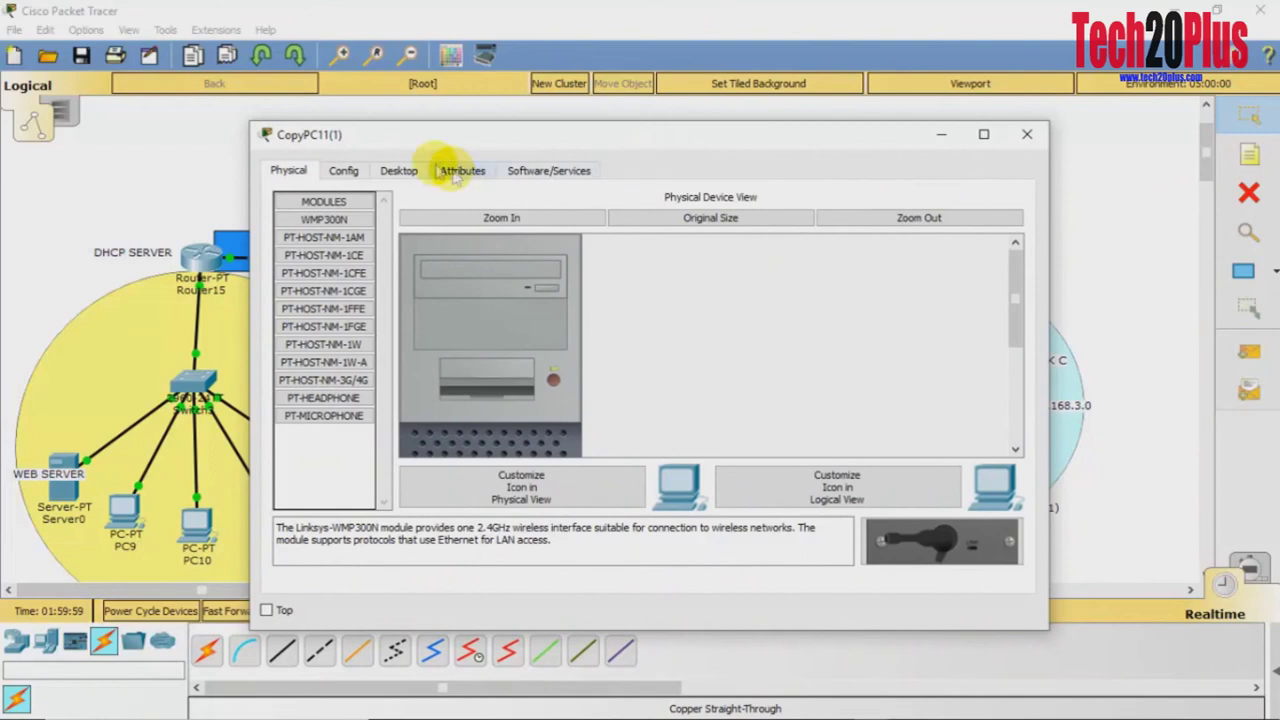
pyautogui.click(409, 170)
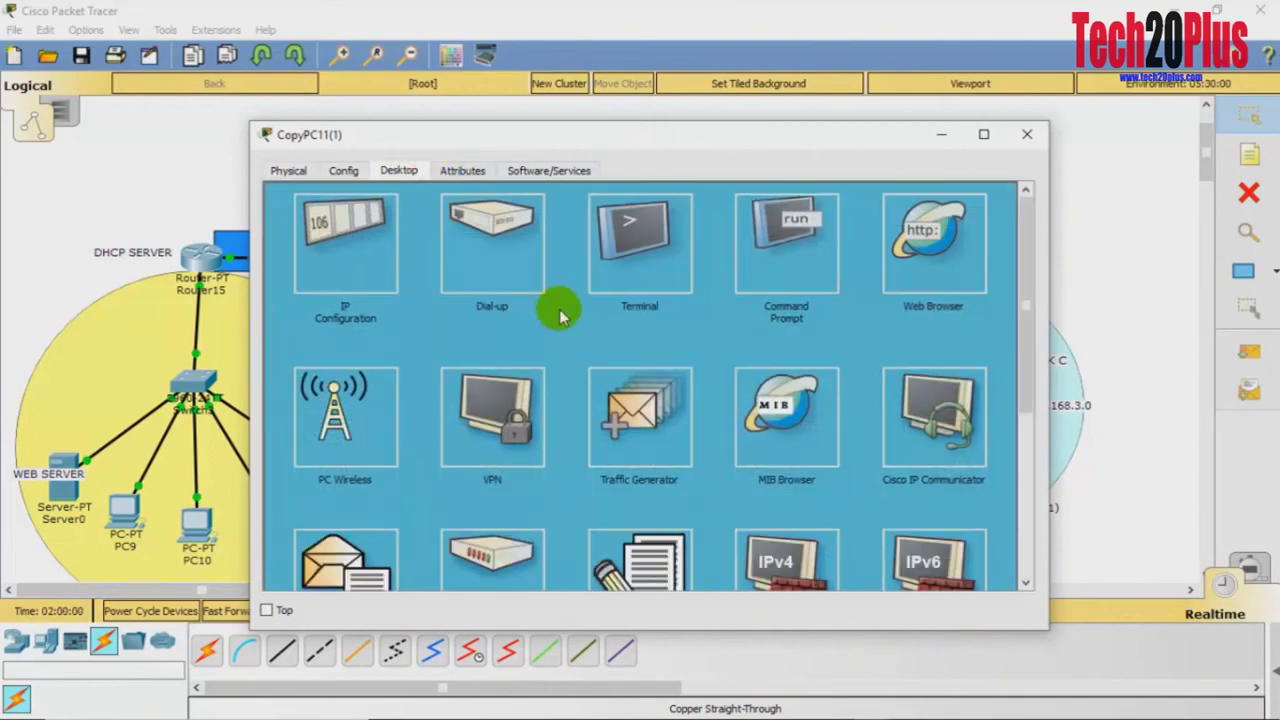
pyautogui.click(809, 263)
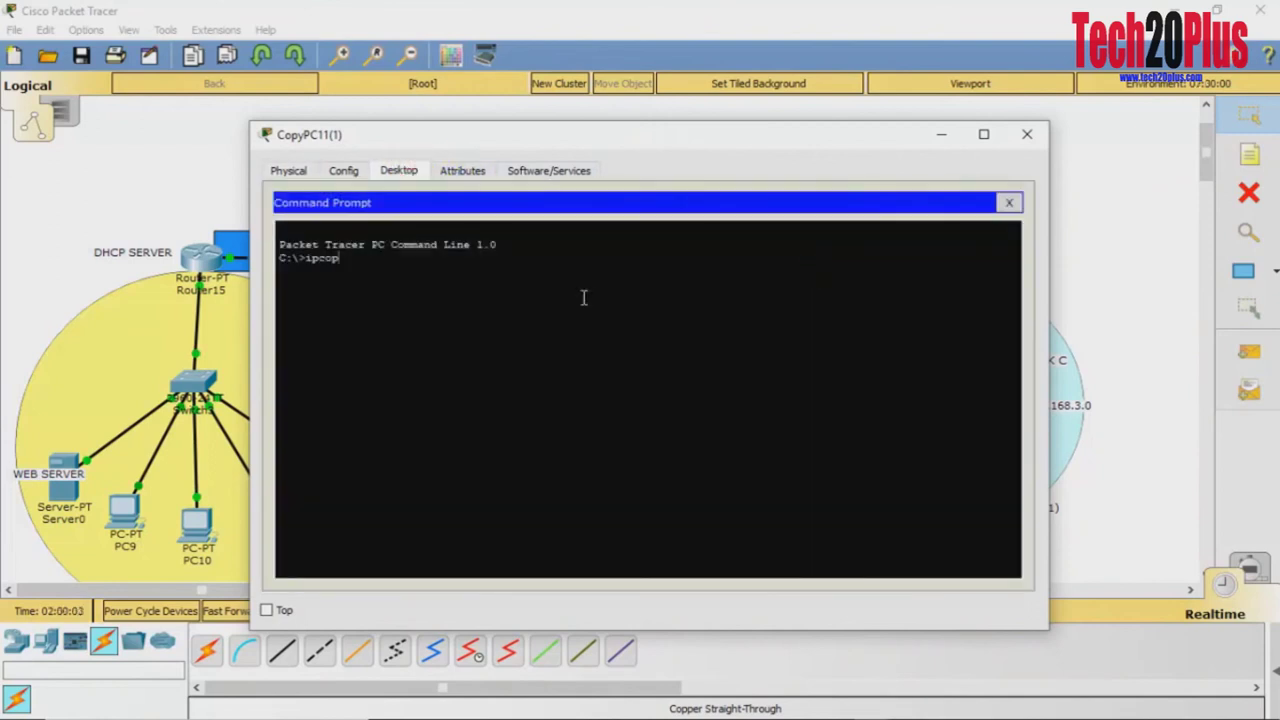
pyautogui.write('ipcoonfig')
pyautogui.press('Return')
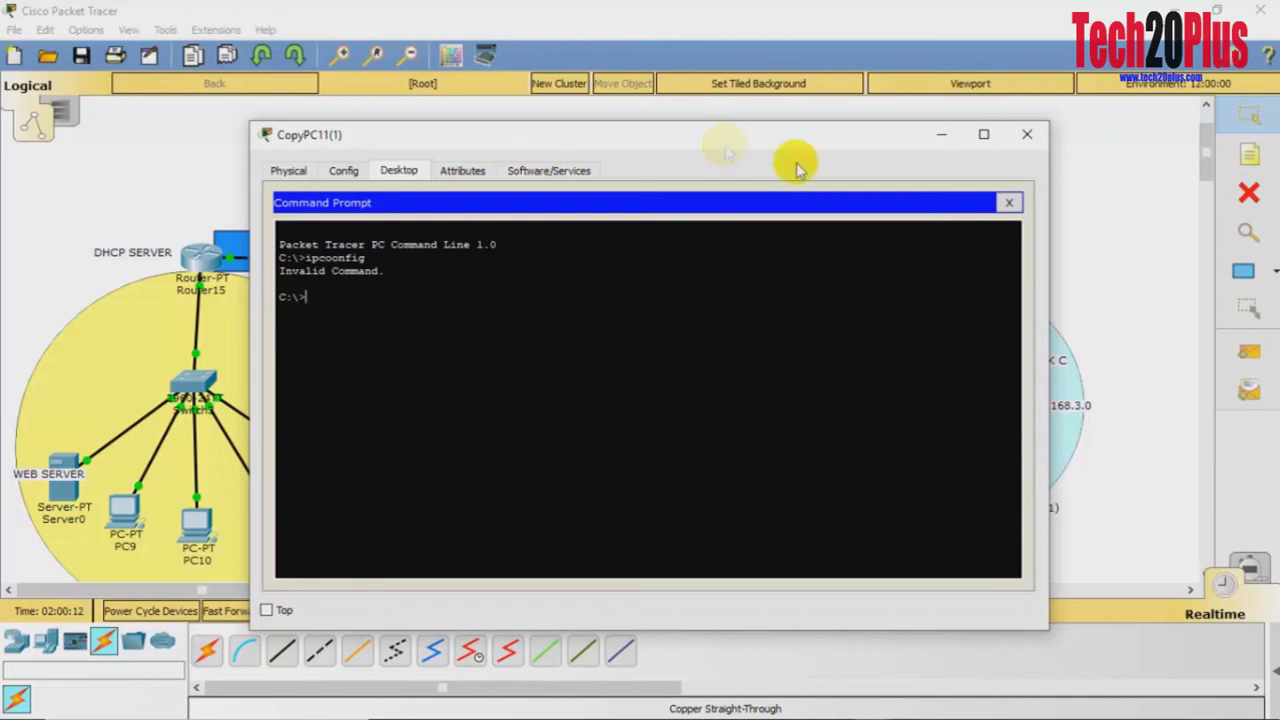
pyautogui.click(1009, 202)
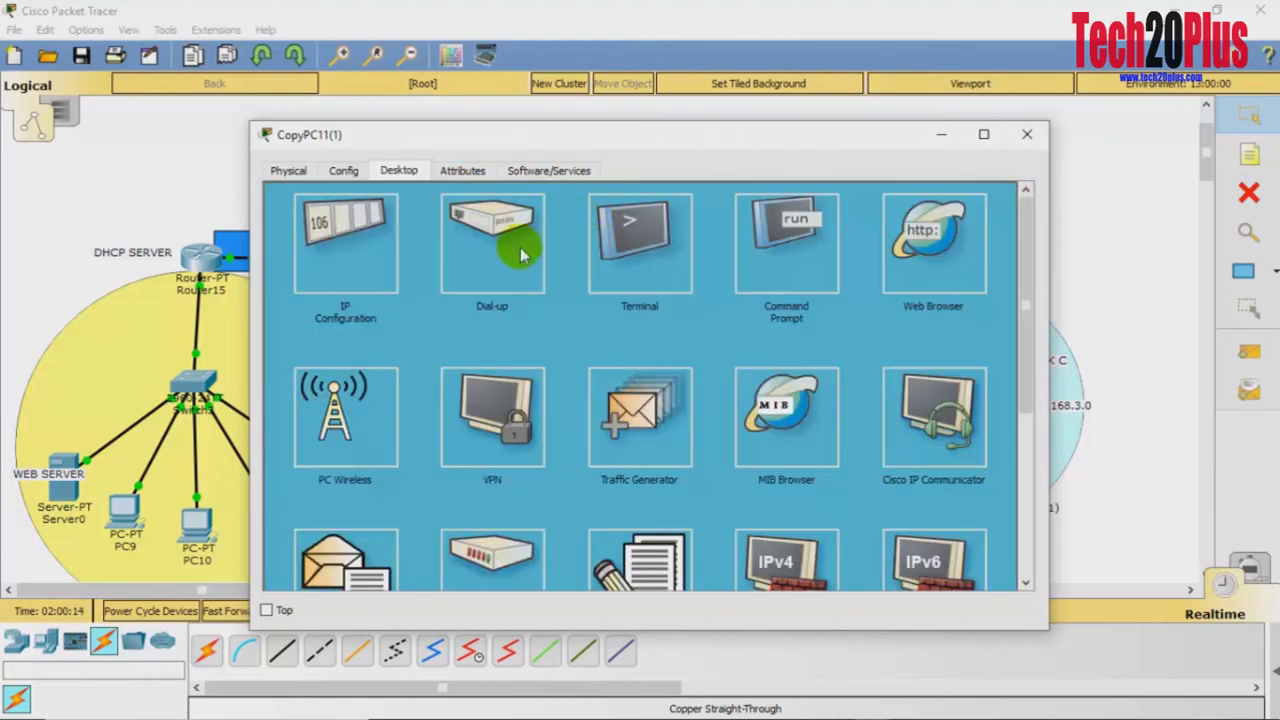
pyautogui.click(325, 246)
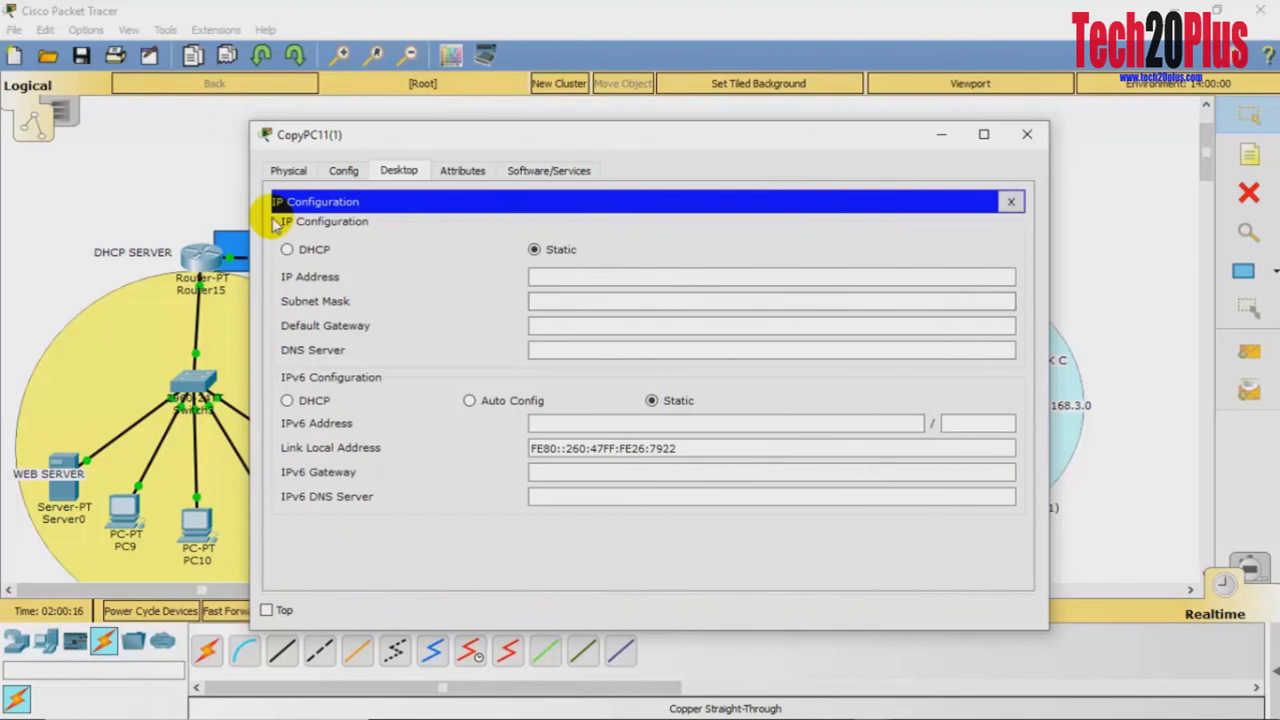
pyautogui.click(1028, 132)
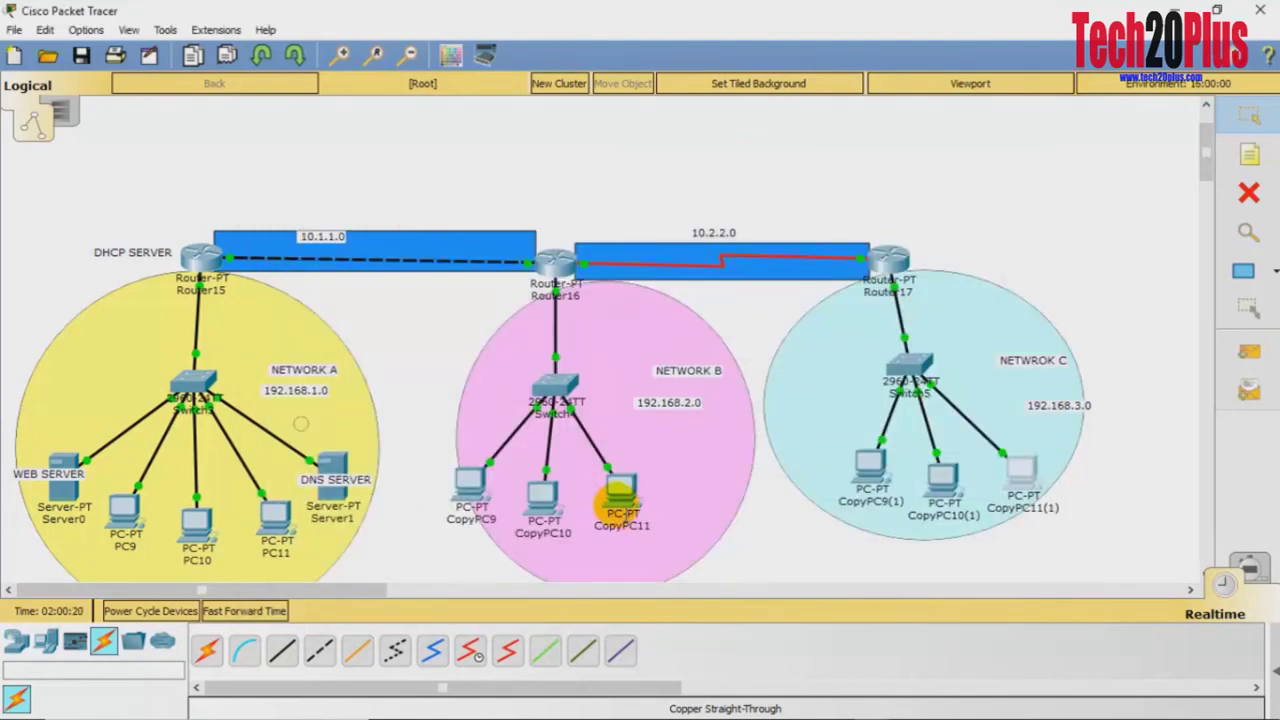
# - Check CopyPC11's DHCP-based IP configuration in Network B and close the PC window
pyautogui.moveTo(618, 495)
pyautogui.click(620, 488)
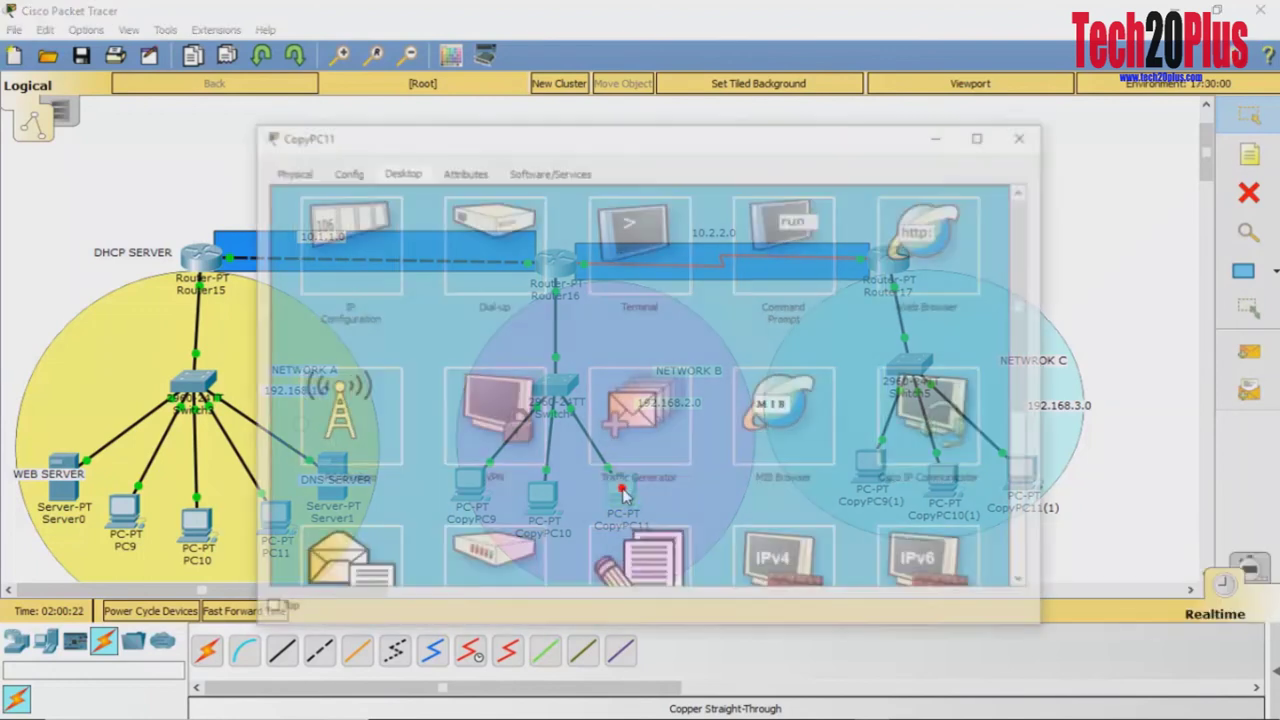
pyautogui.click(350, 268)
pyautogui.click(305, 250)
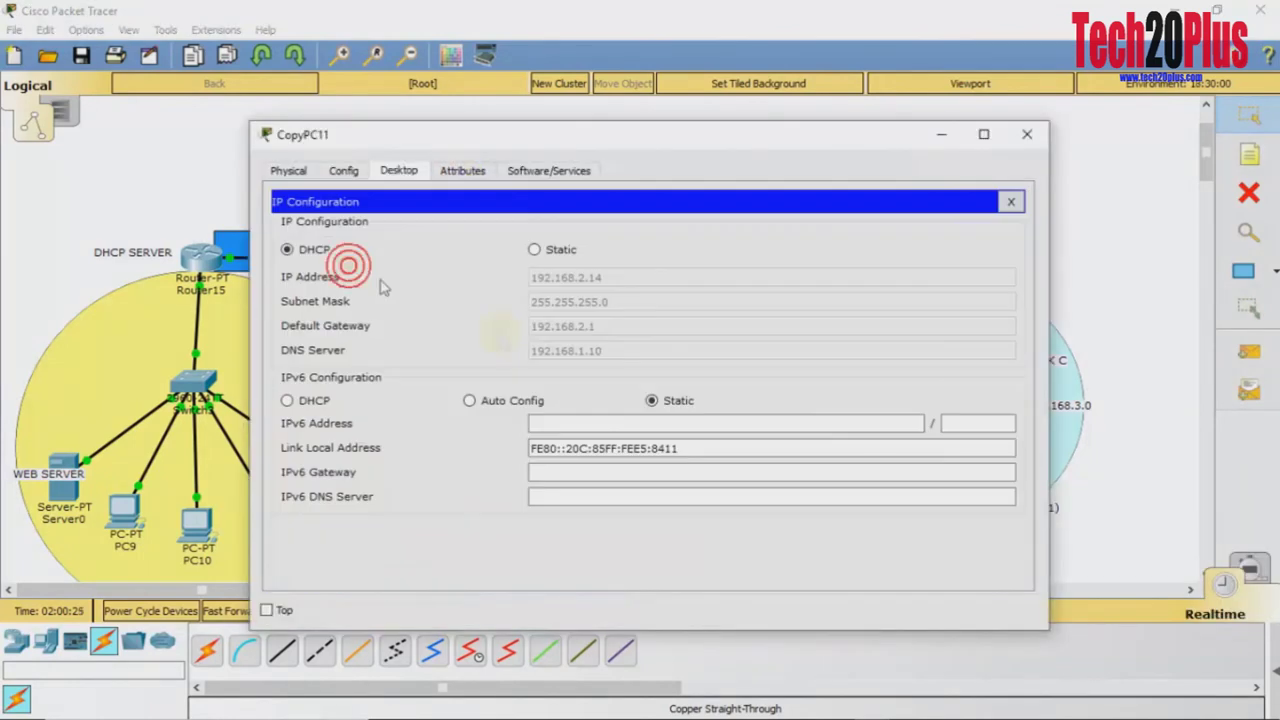
pyautogui.click(1008, 201)
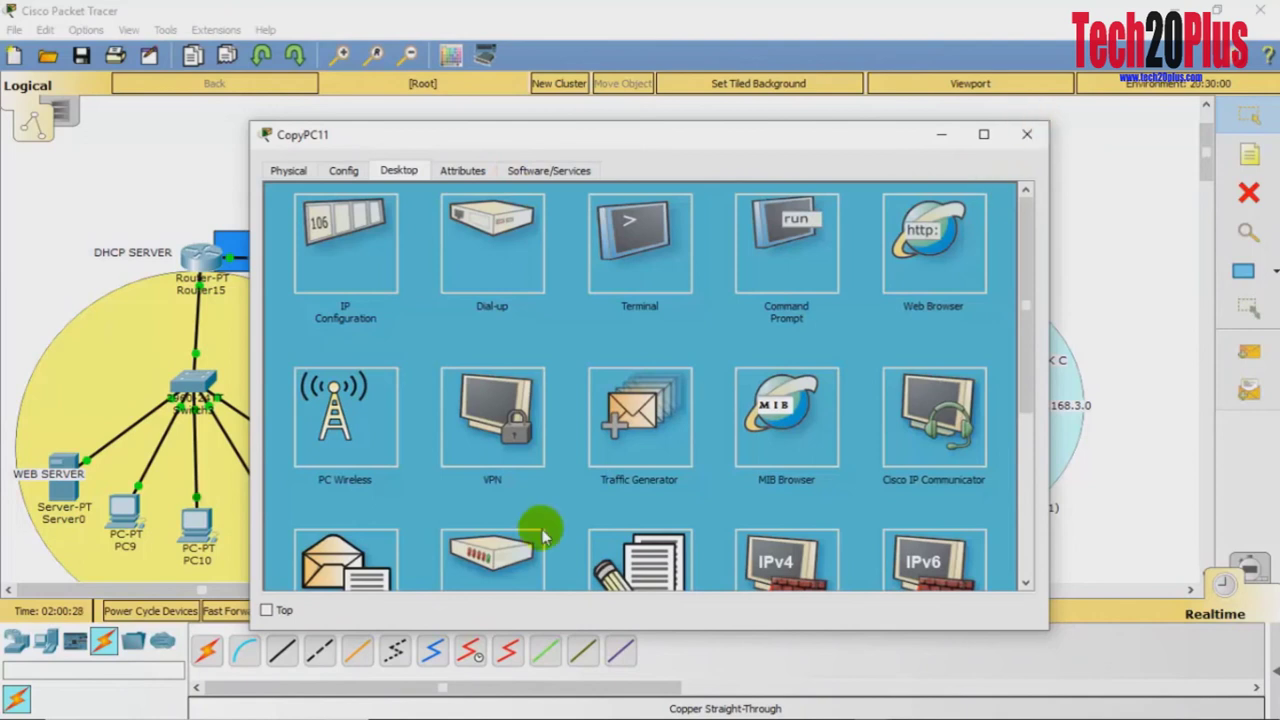
pyautogui.click(1026, 134)
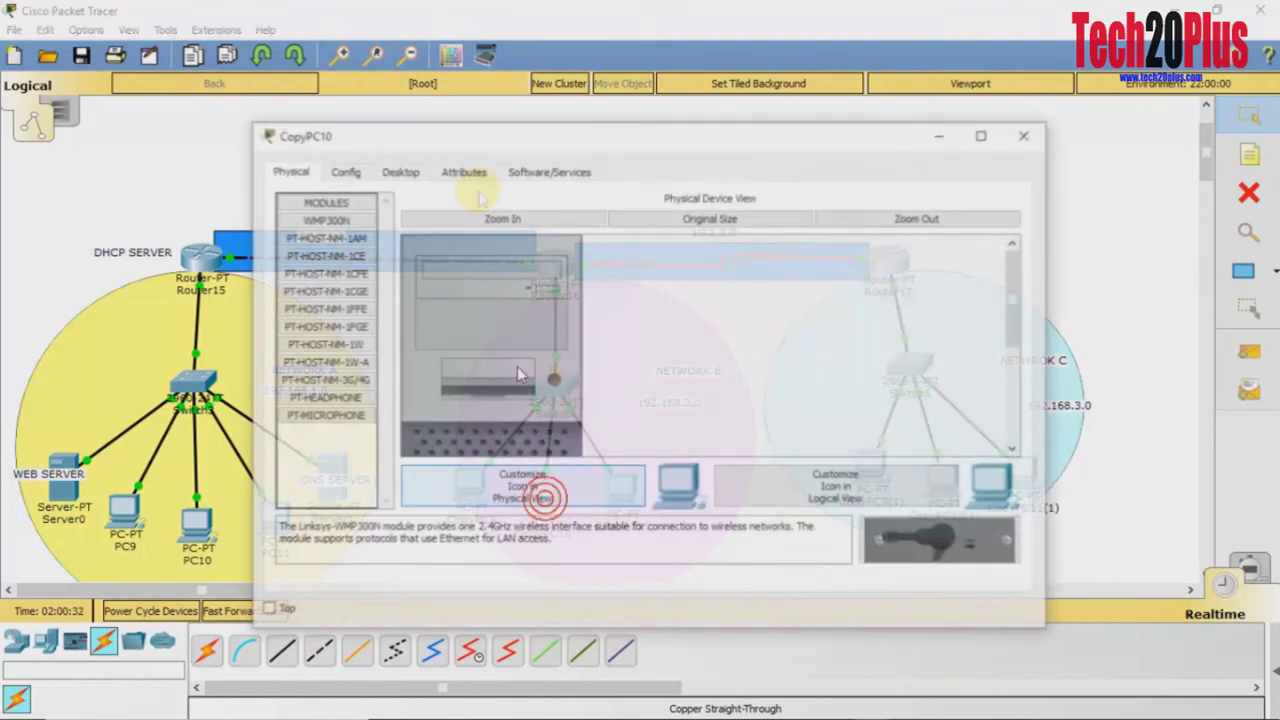
# - Set CopyPC10's IP configuration to DHCP so it requests an address, and close the PC window
pyautogui.click(541, 492)
pyautogui.click(410, 174)
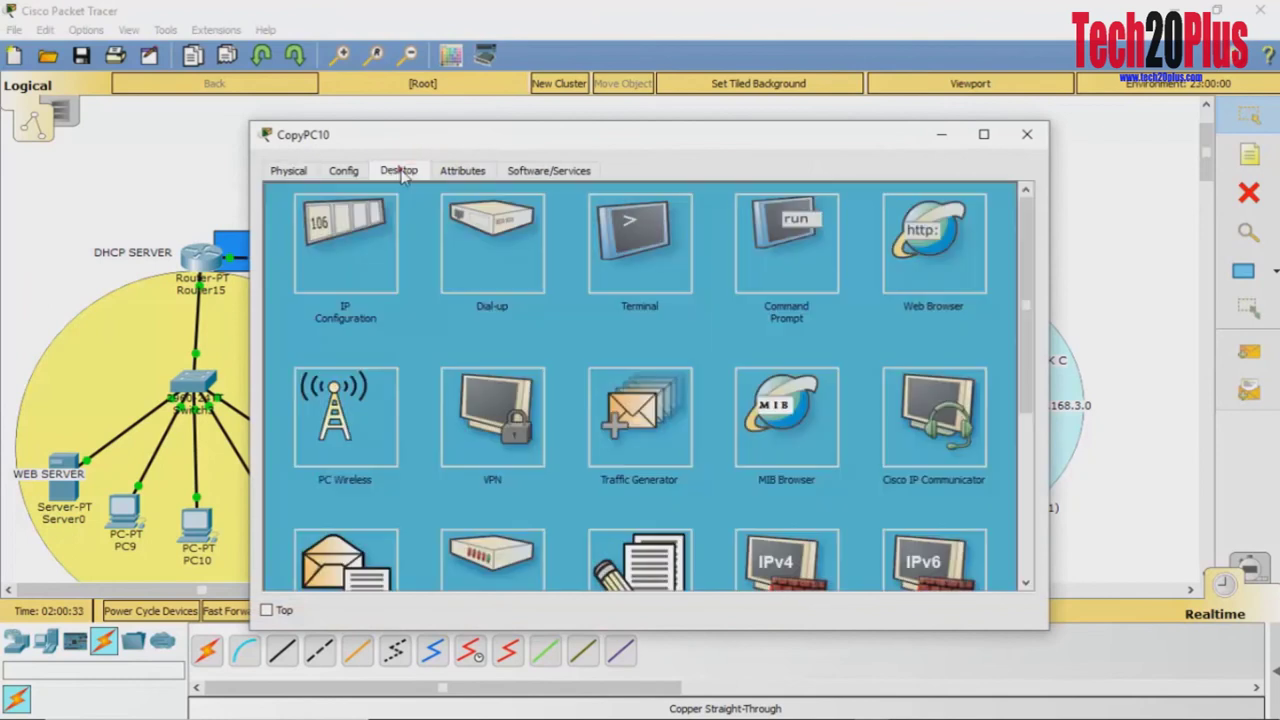
pyautogui.click(368, 268)
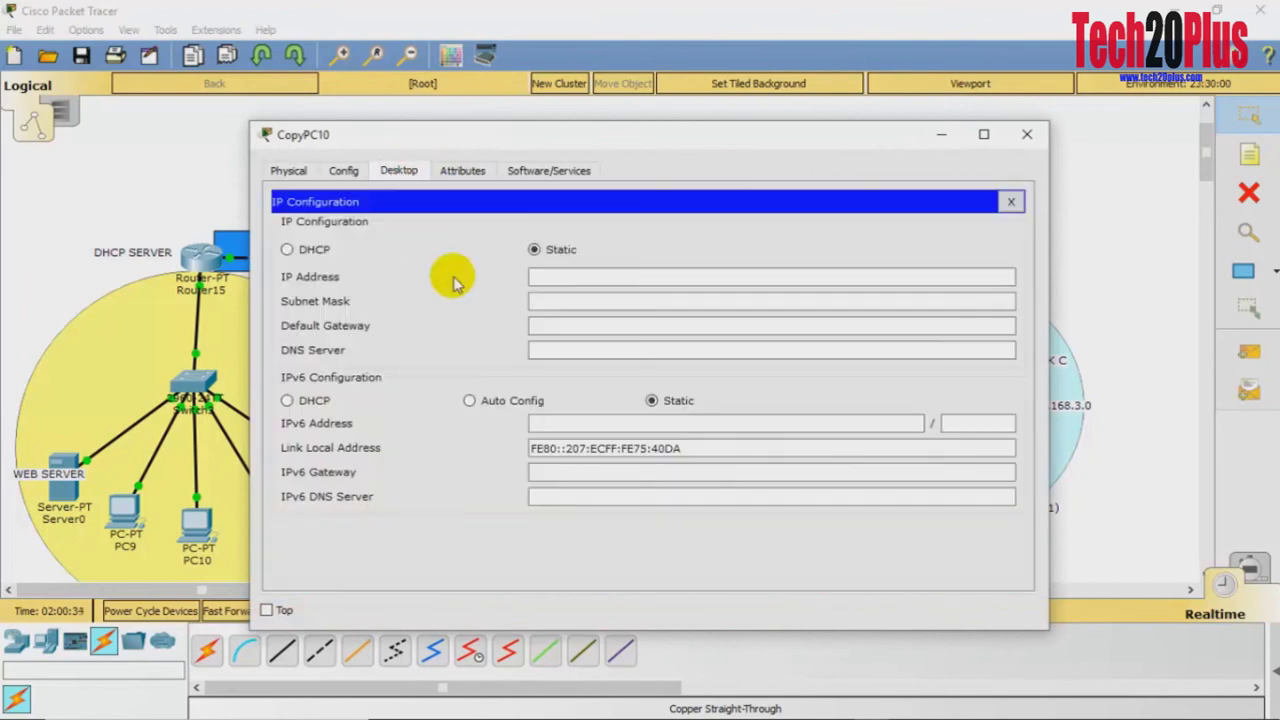
pyautogui.click(290, 250)
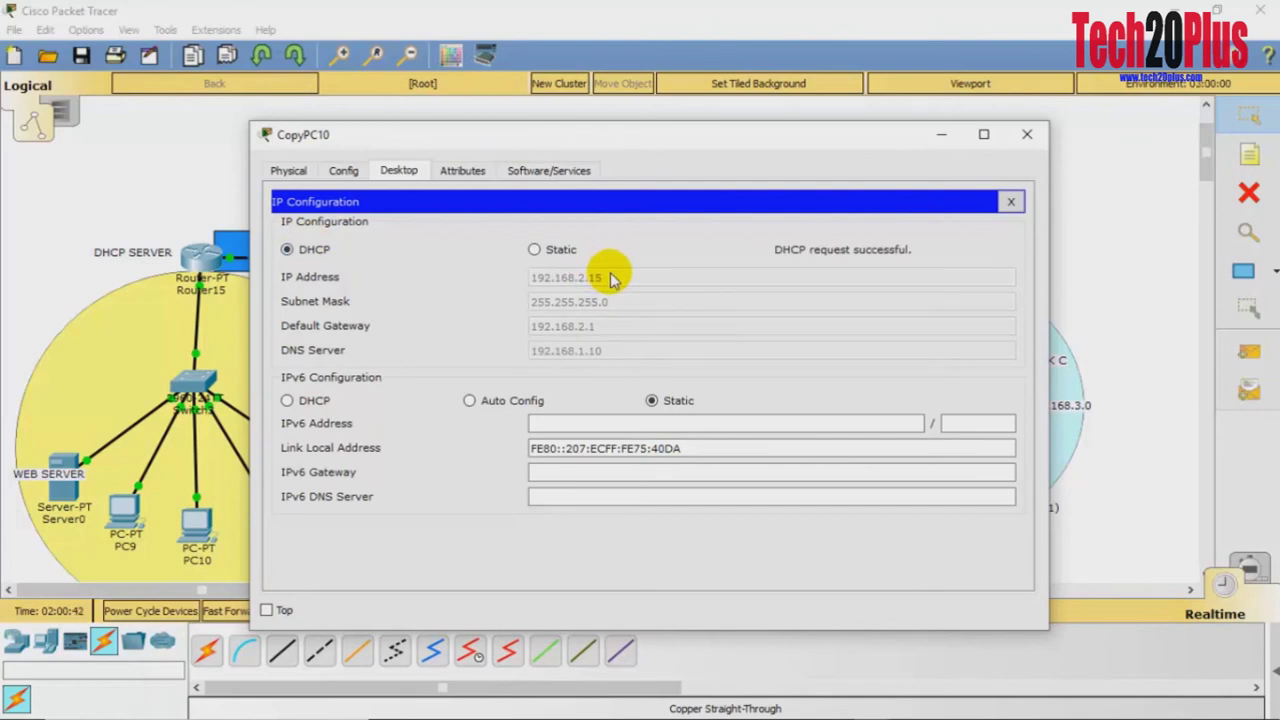
pyautogui.click(1029, 133)
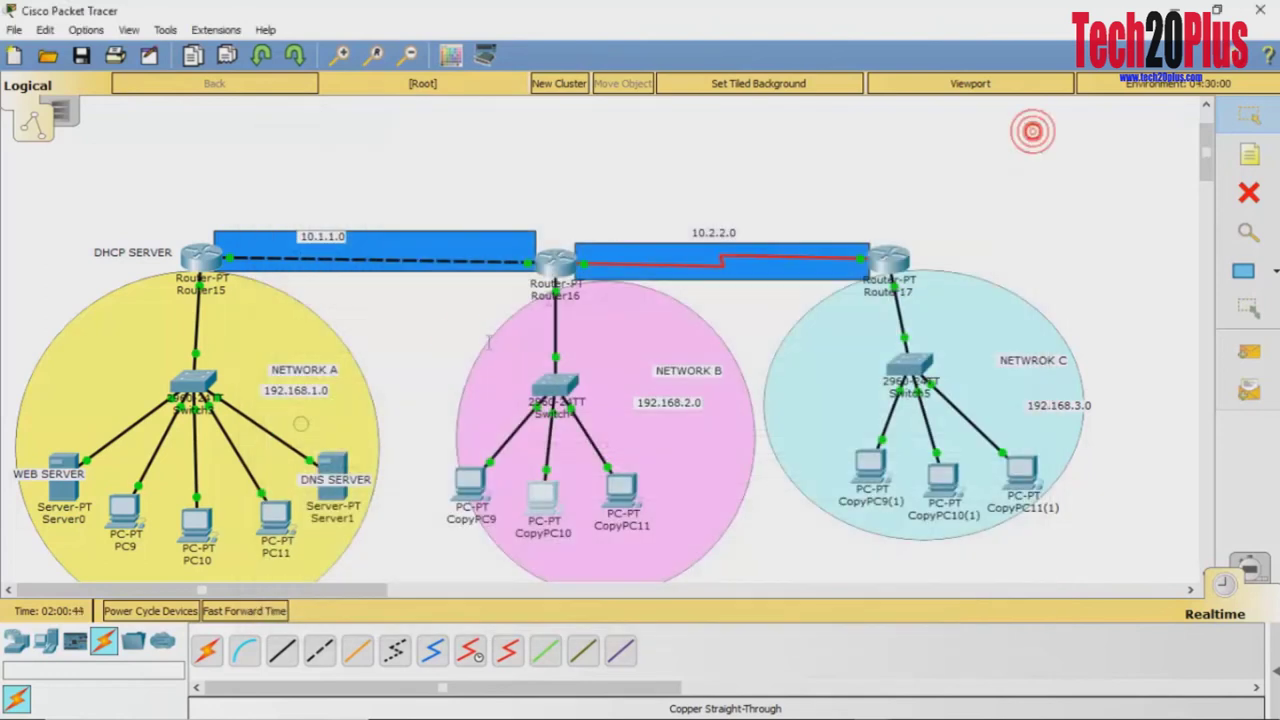
# - Set CopyPC9's IP configuration to DHCP so it requests an address, and close the PC window
pyautogui.click(470, 485)
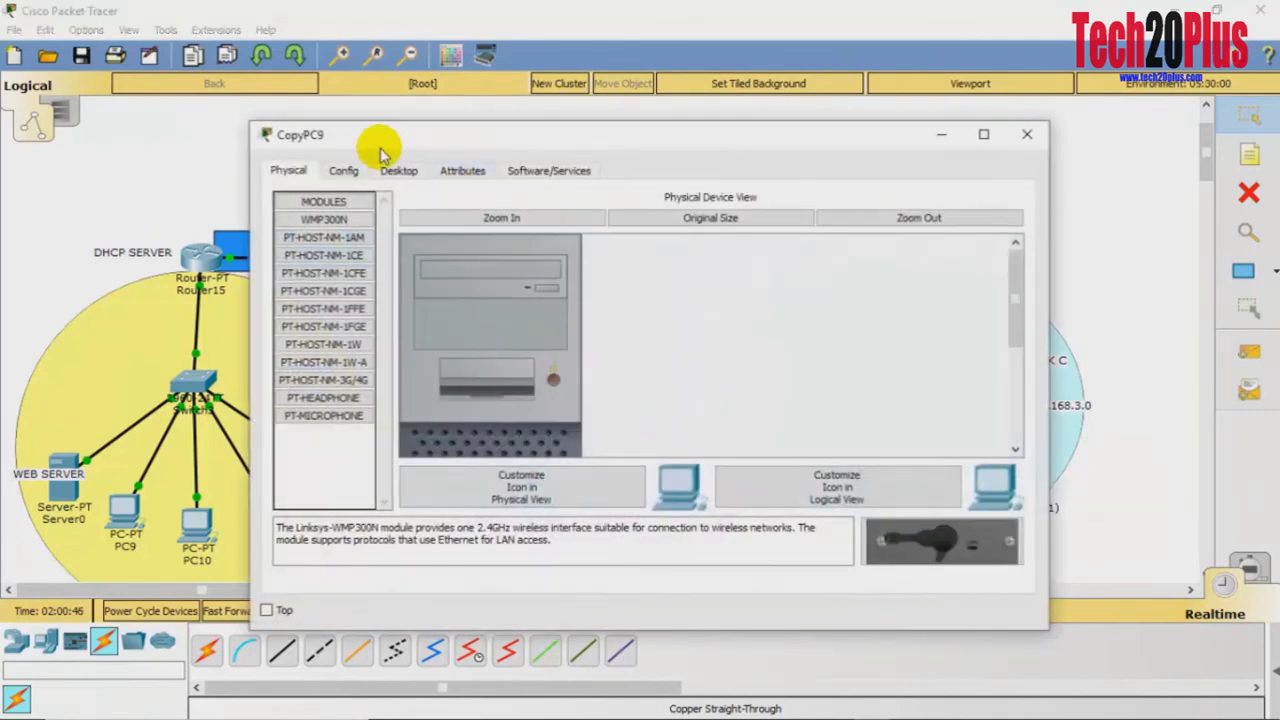
pyautogui.click(396, 170)
pyautogui.click(314, 258)
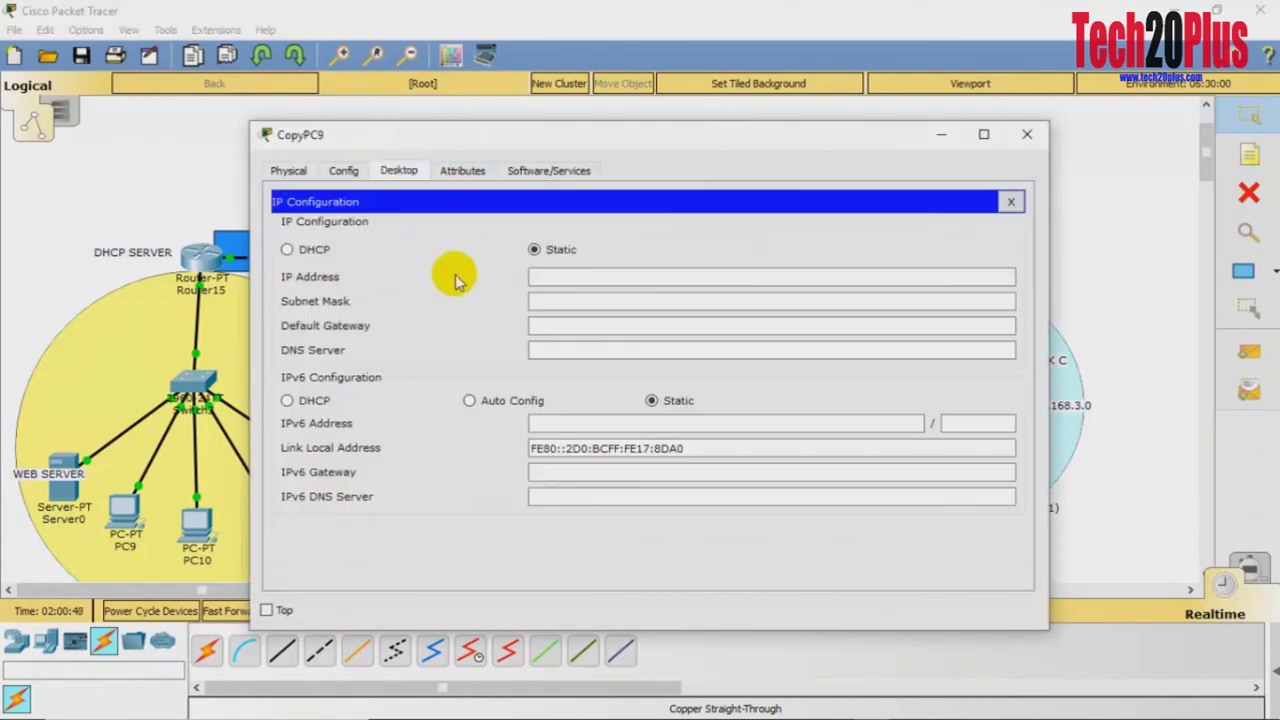
pyautogui.click(289, 250)
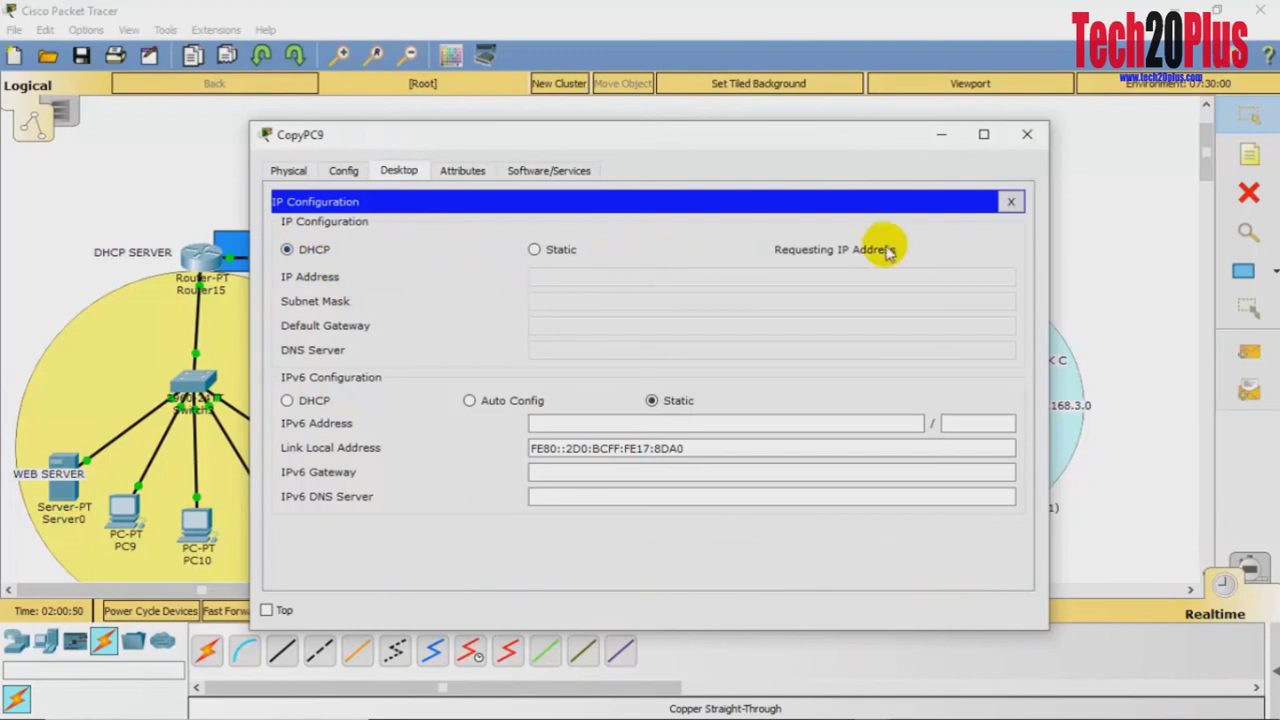
pyautogui.click(1027, 134)
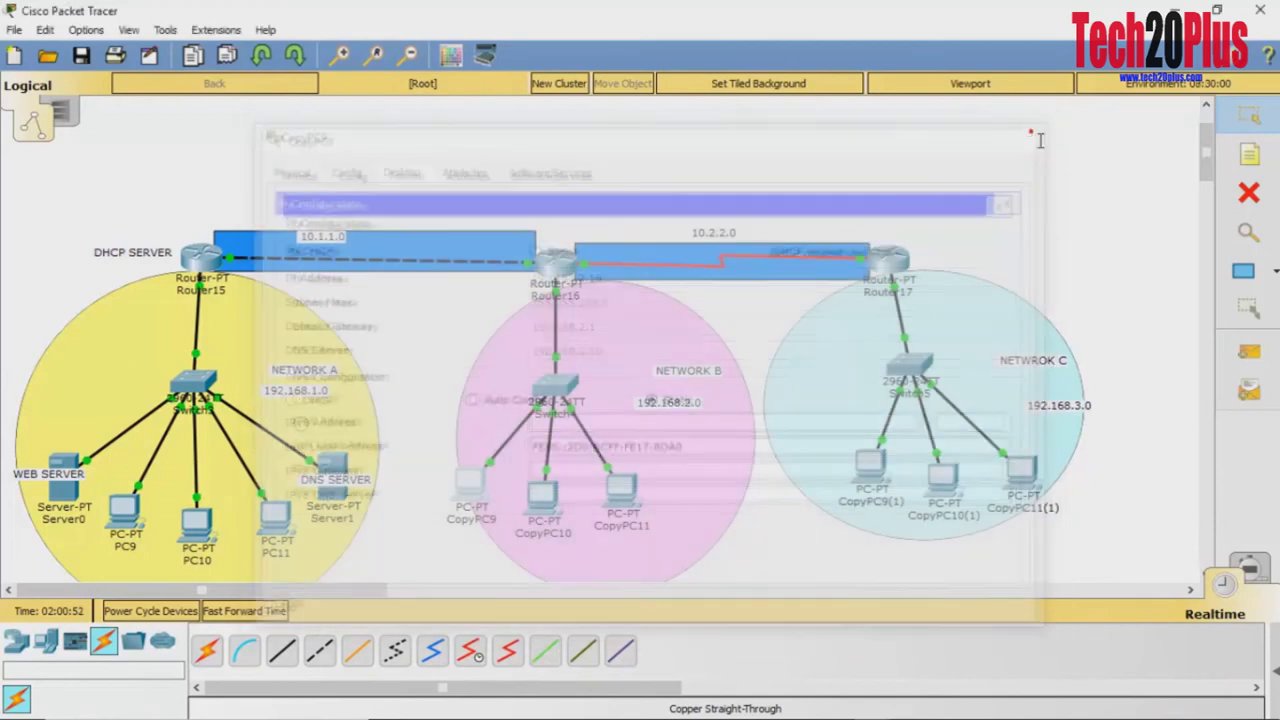
pyautogui.click(998, 362)
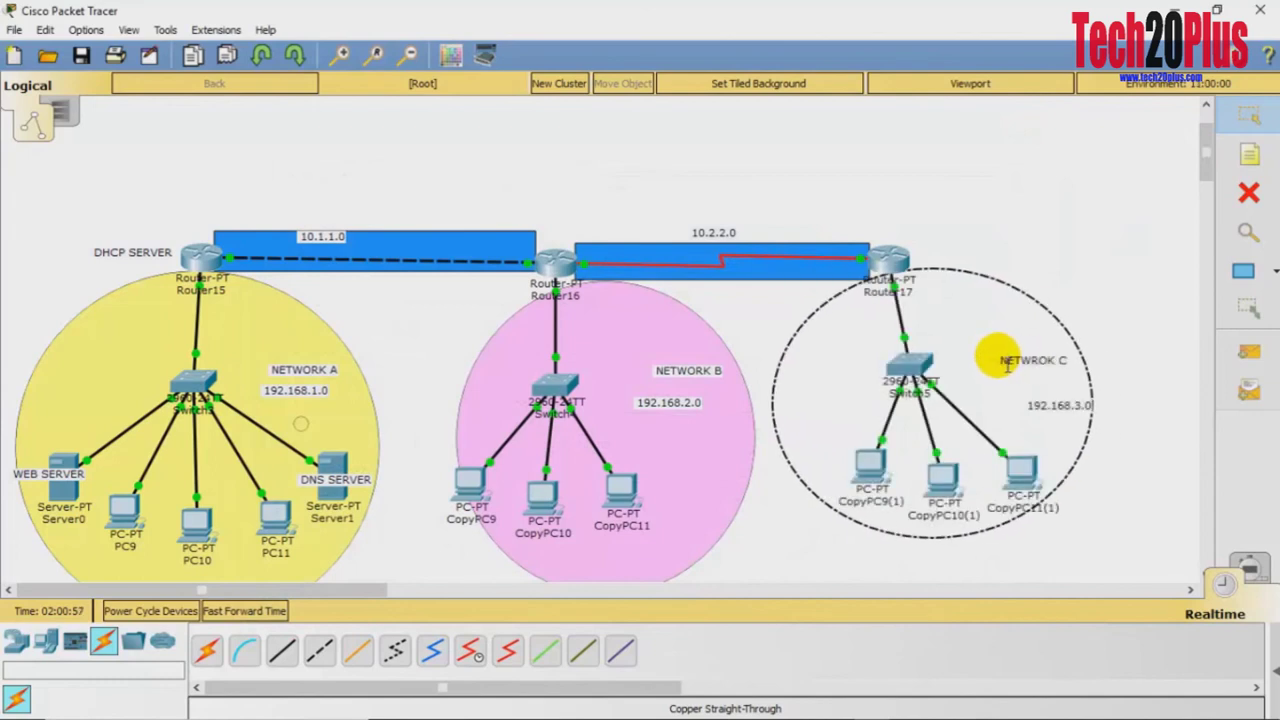
pyautogui.click(1070, 259)
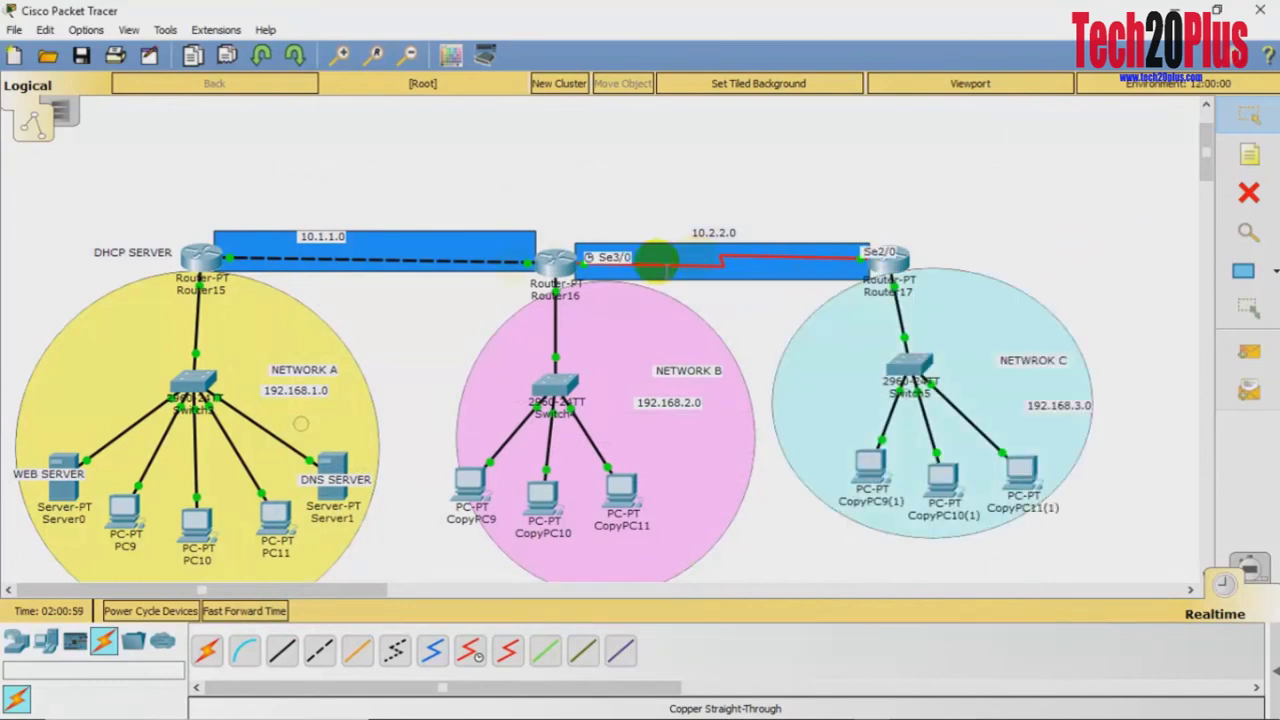
# - Exclude addresses 192.168.3.1 through 192.168.3.10 from DHCP assignment on Router15
pyautogui.click(200, 255)
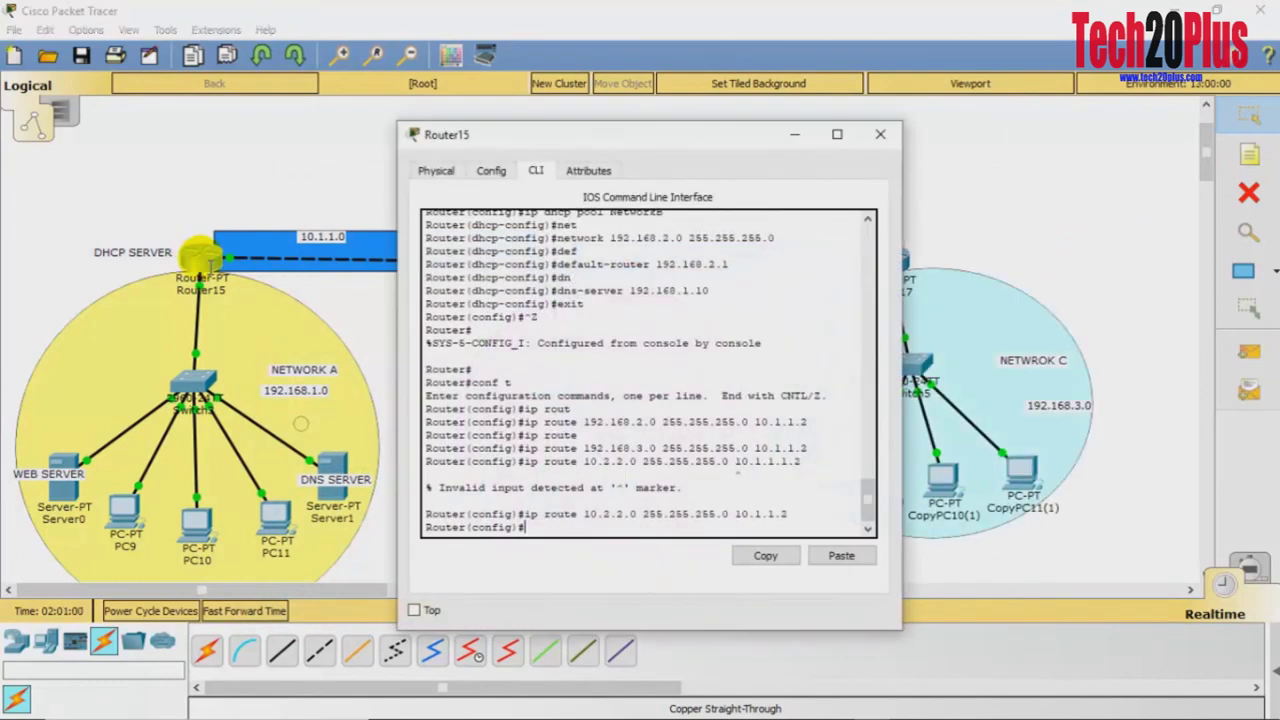
pyautogui.press('Return')
pyautogui.press('Return')
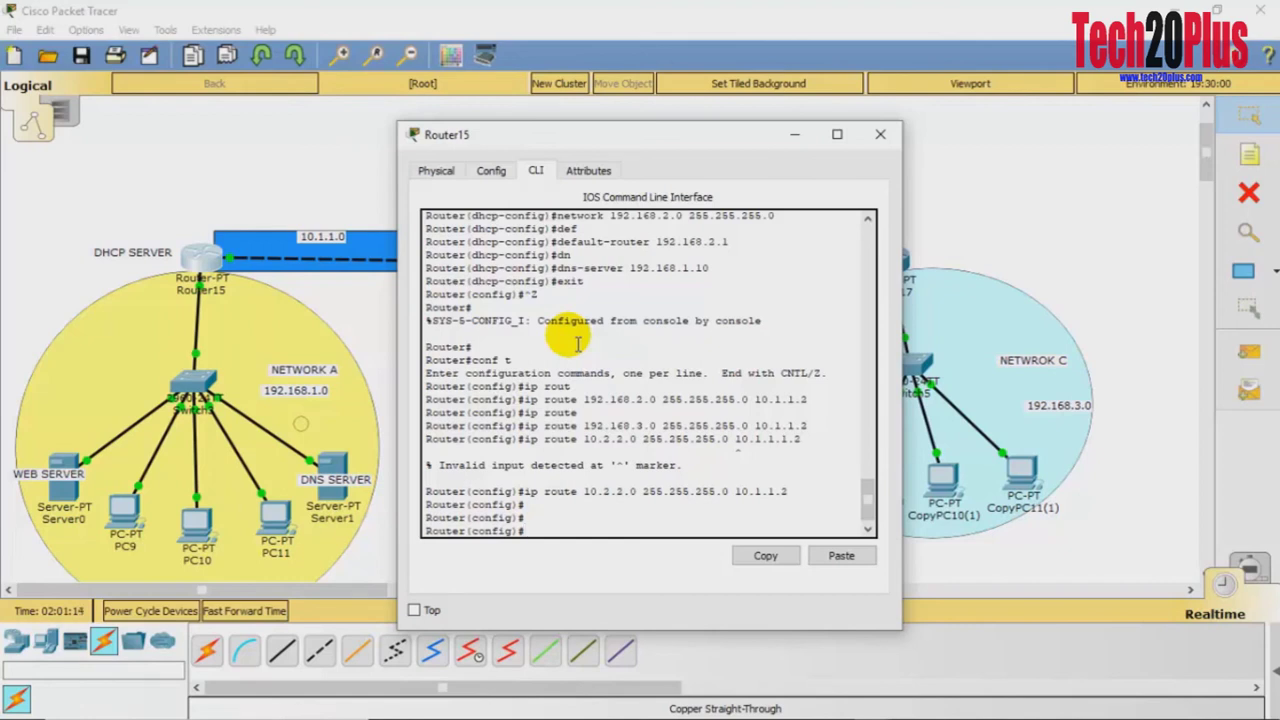
pyautogui.write('dhcp s')
pyautogui.press('Tab')
pyautogui.write('192')
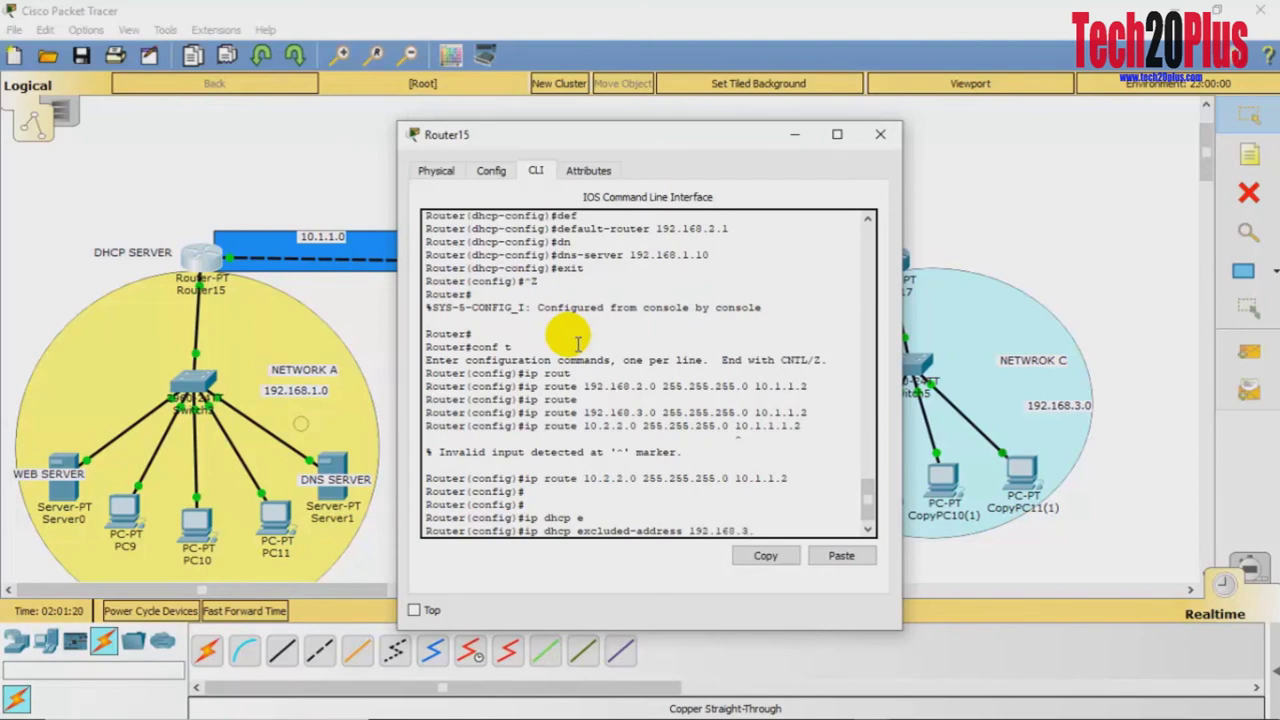
pyautogui.write('.168.3.1 192.168.3.10')
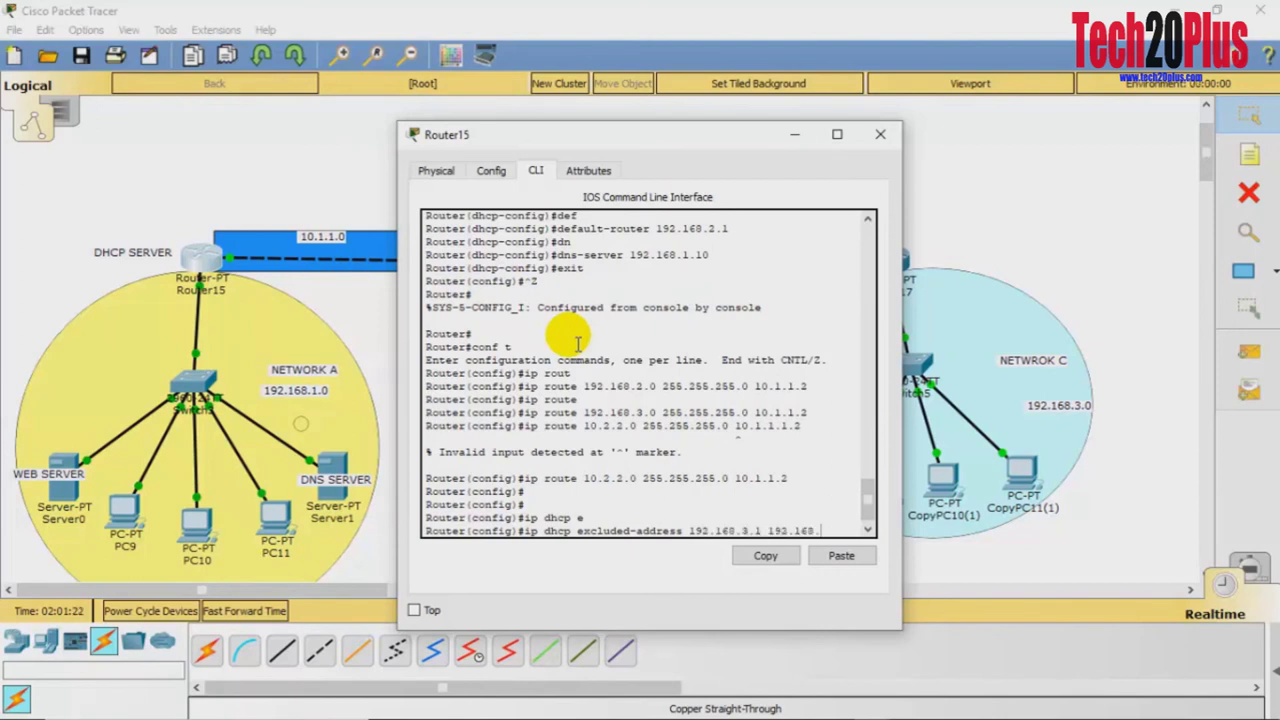
pyautogui.press('Return')
# - Create a DHCP pool named NetworkC on Router15
pyautogui.write('ip dh')
pyautogui.press('Tab')
pyautogui.write('p')
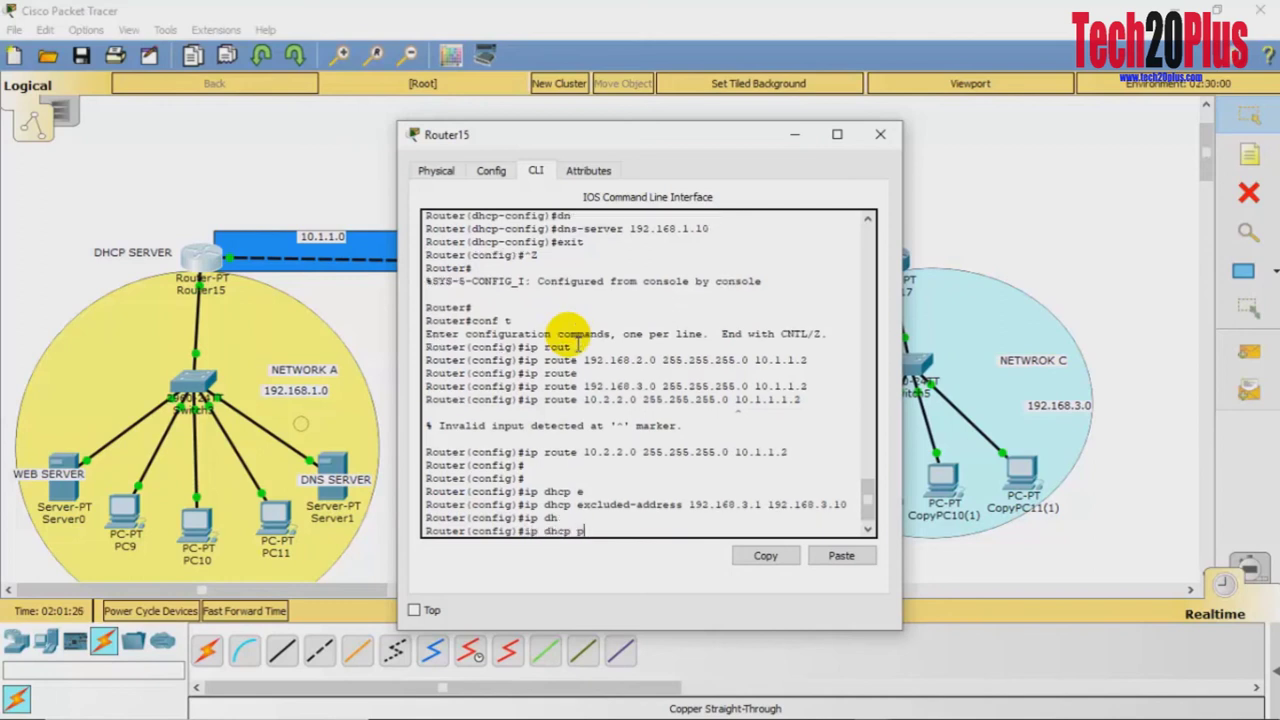
pyautogui.write('o')
pyautogui.press('Tab')
pyautogui.write('NetworkC')
pyautogui.press('Return')
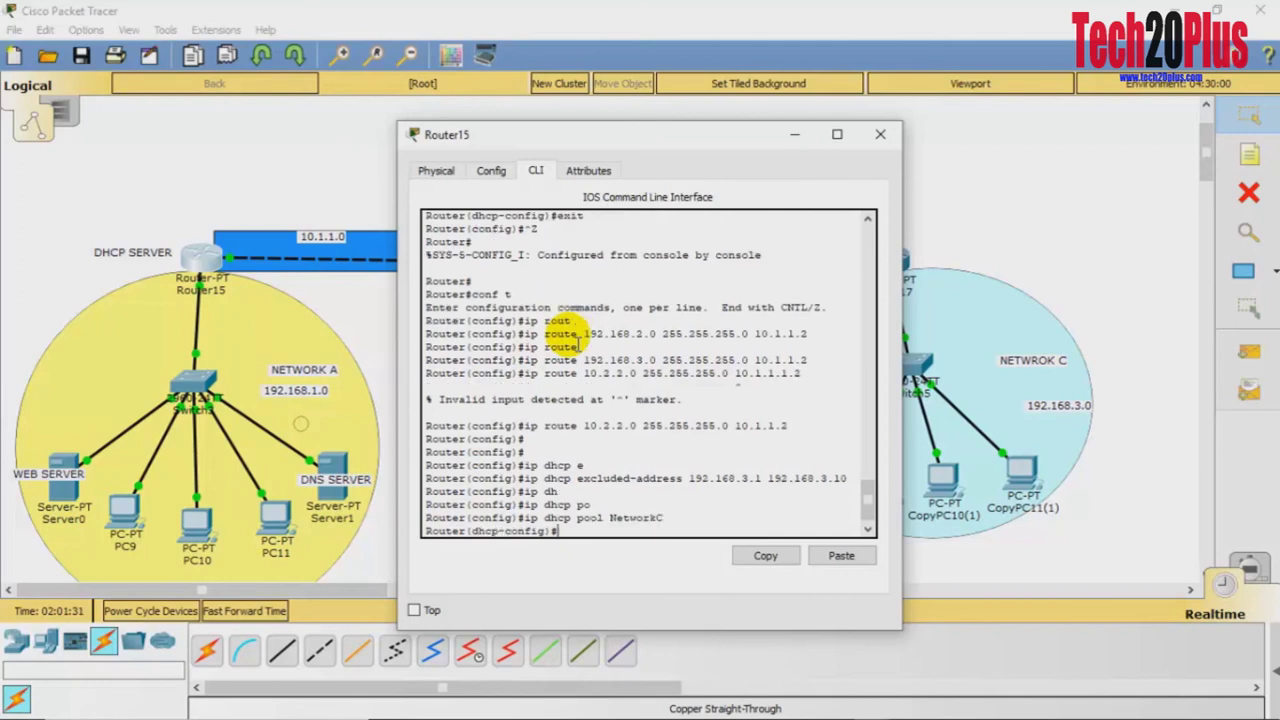
# - Give the NetworkC pool the network 192.168.3.0 255.255.255.0 and the default router 192.168.3.1
pyautogui.write('network 192.168.3.')
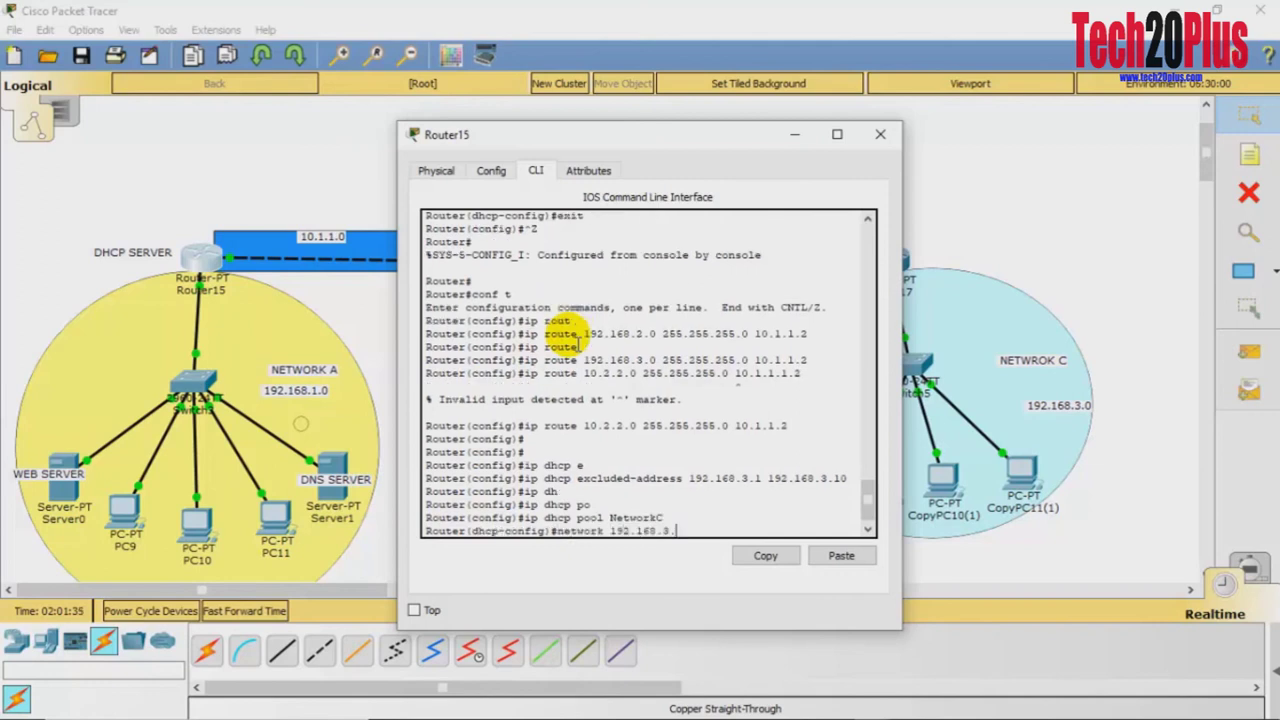
pyautogui.write('0 255.255.255.0')
pyautogui.press('Return')
pyautogui.write('def')
pyautogui.press('Tab')
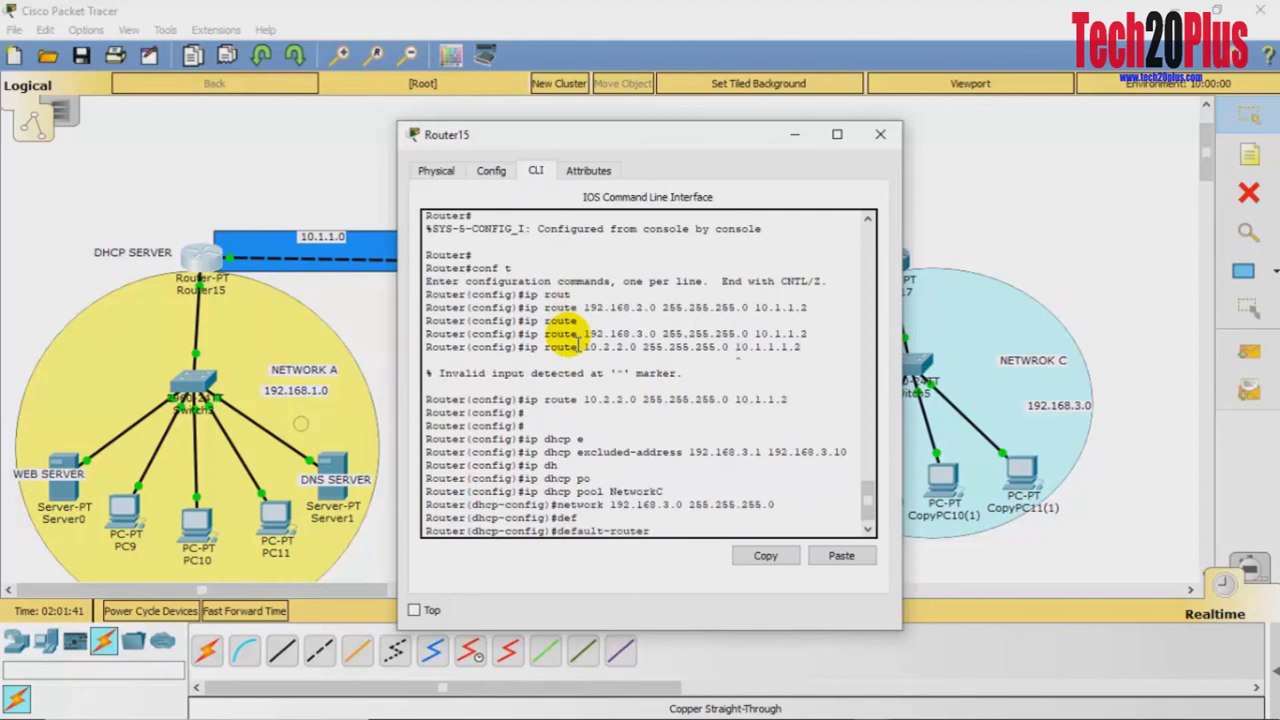
pyautogui.write('192.168.3.1')
pyautogui.press('Return')
# - Set the NetworkC pool's DNS server to 192.168.1.10, exit the pool configuration and close Router15's window
pyautogui.write('dn')
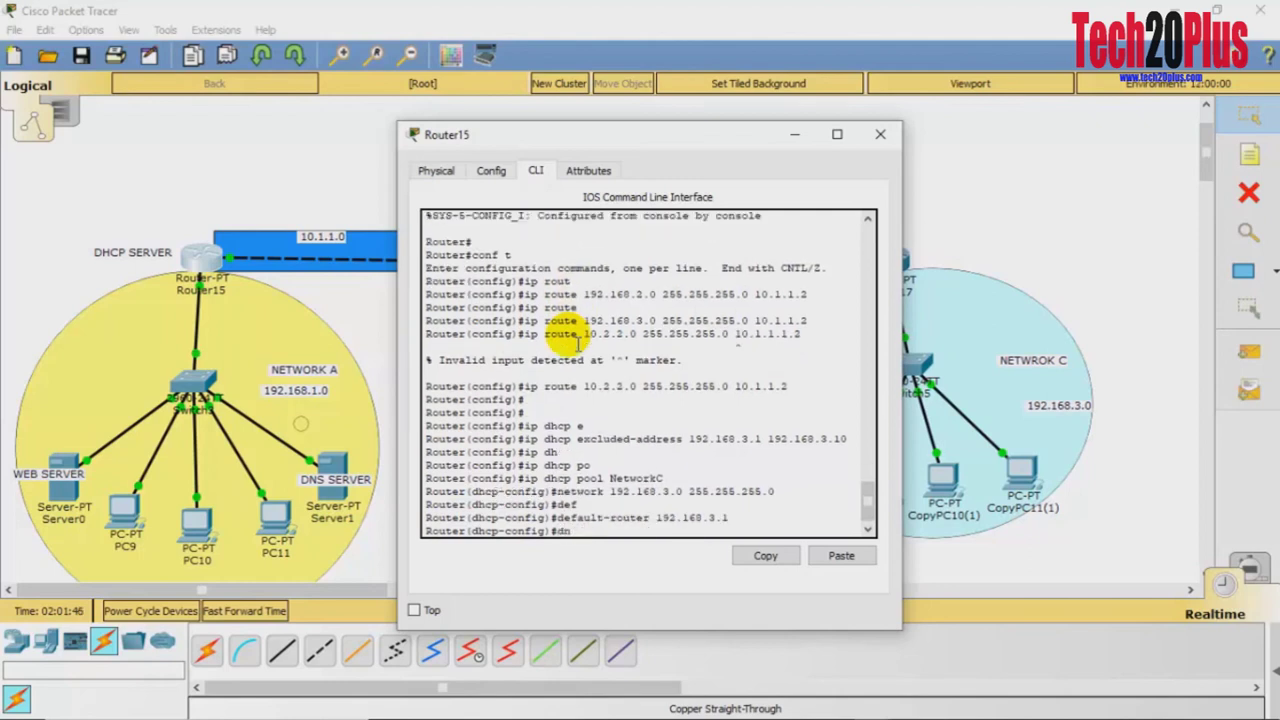
pyautogui.press('Tab')
pyautogui.write('192.168.1.10')
pyautogui.press('Return')
pyautogui.write('exit')
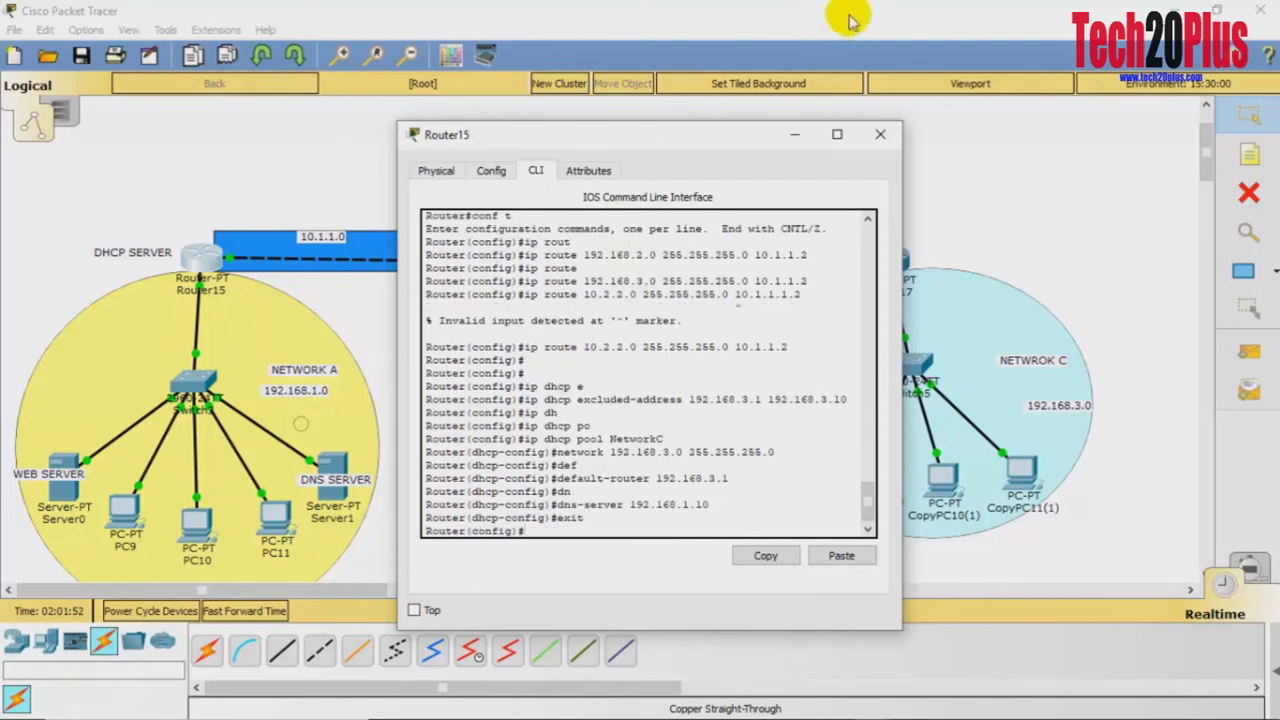
pyautogui.click(880, 134)
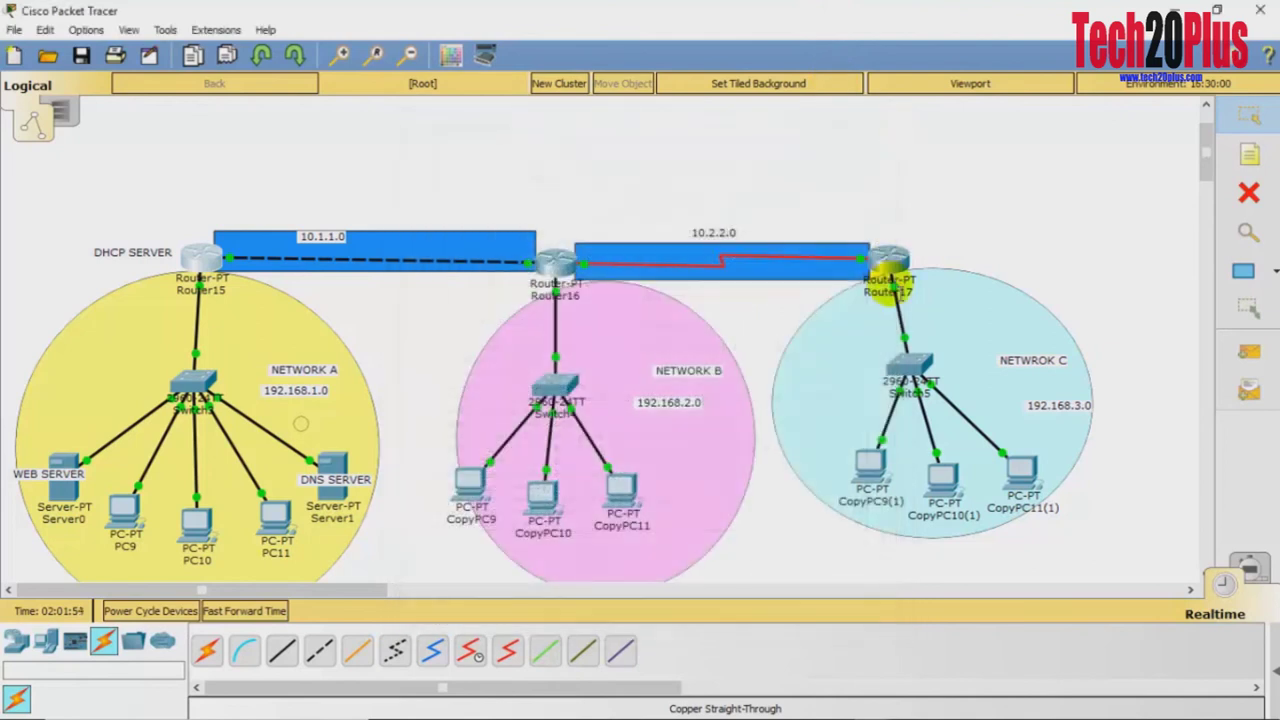
# - Enter configuration mode on Router17's command line and select interface FastEthernet 0/0
pyautogui.click(895, 283)
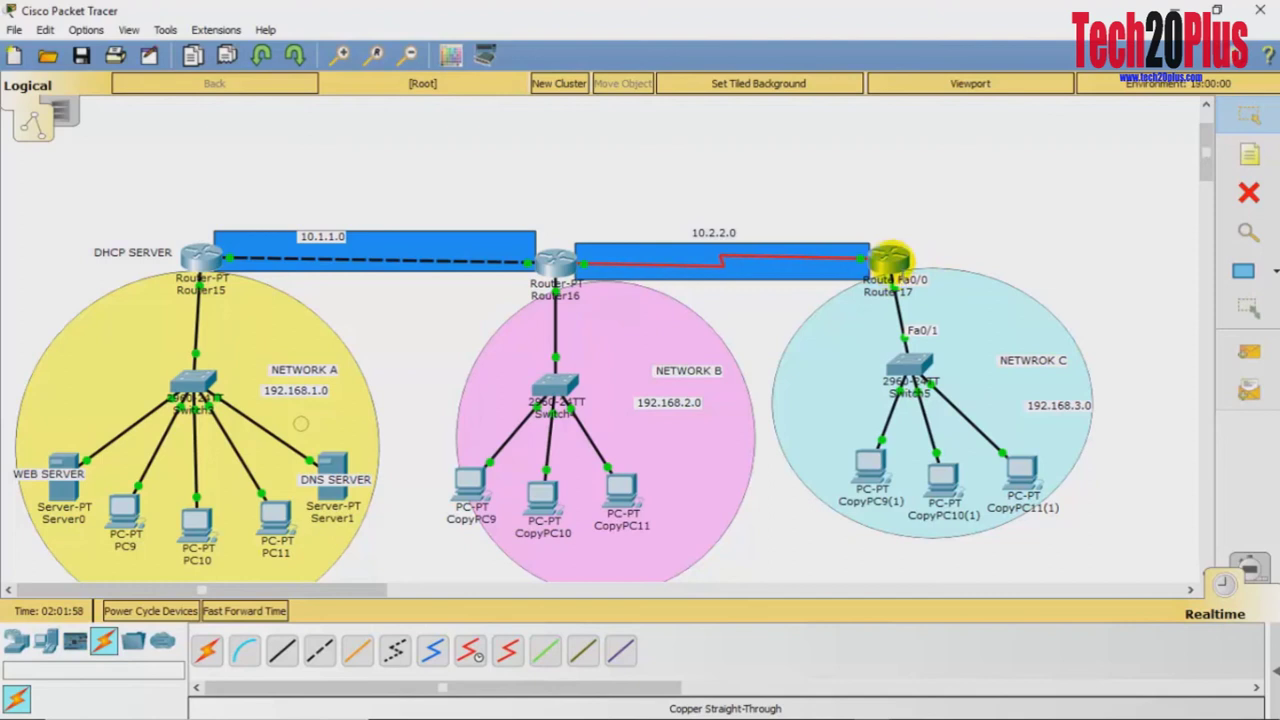
pyautogui.click(893, 258)
pyautogui.press('Return')
pyautogui.press('Return')
pyautogui.press('Return')
pyautogui.write('conf t')
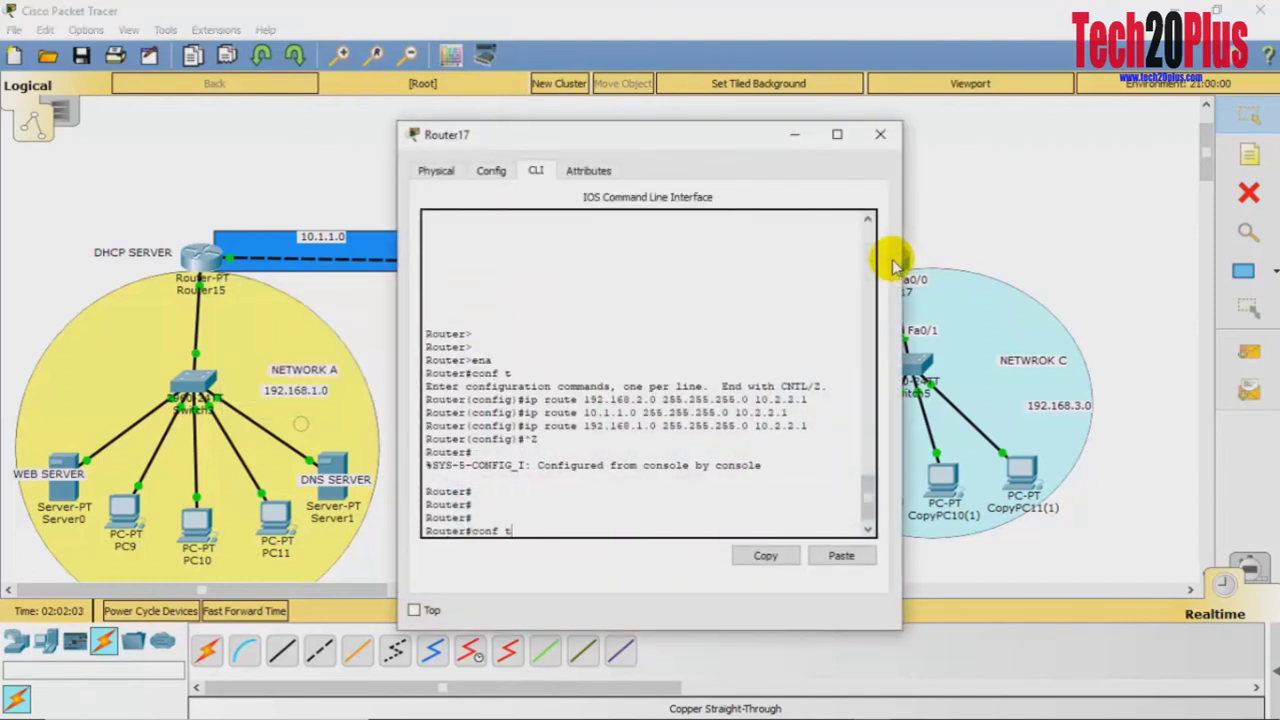
pyautogui.press('Return')
pyautogui.write('int f')
pyautogui.press('Tab')
pyautogui.write('0/0')
pyautogui.press('Return')
# - Set the IP helper address 10.1.1.1 on Router17's FastEthernet 0/0, exit the interface and close the router window
pyautogui.write('ip help')
pyautogui.press('Tab')
pyautogui.write('192')
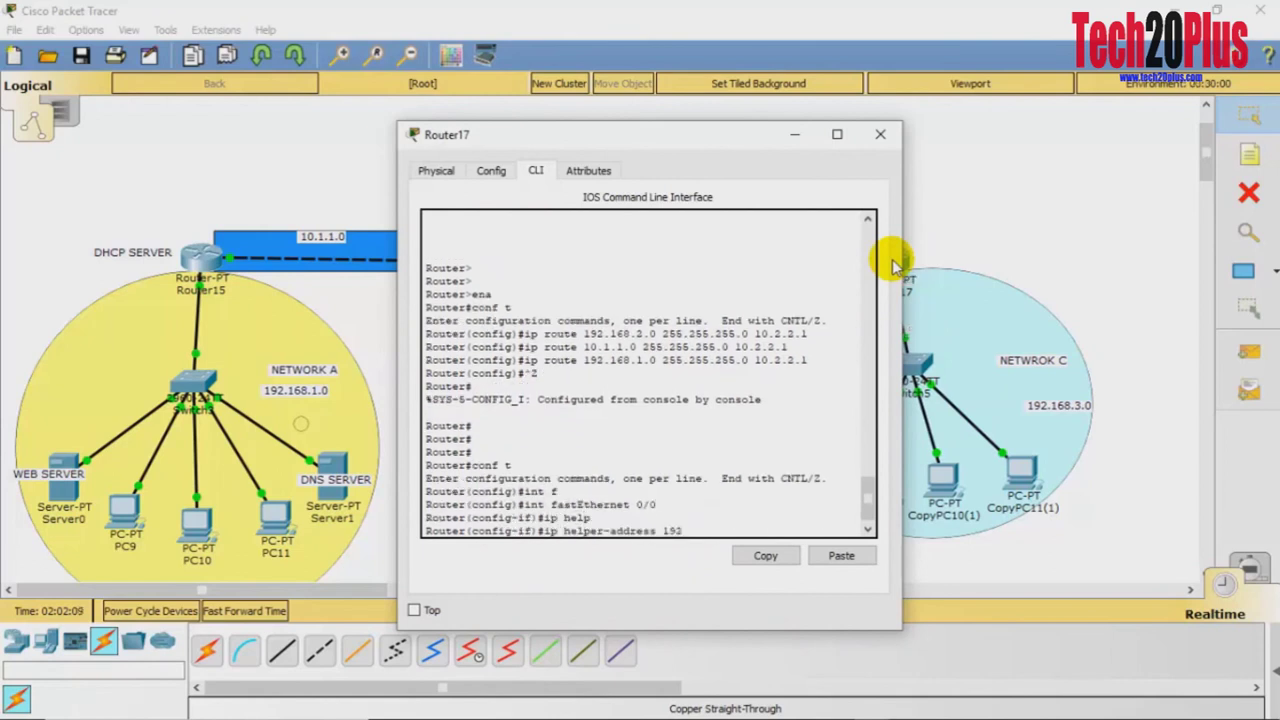
pyautogui.press('BackSpace')
pyautogui.press('BackSpace')
pyautogui.write('0.1.1.1')
pyautogui.press('Return')
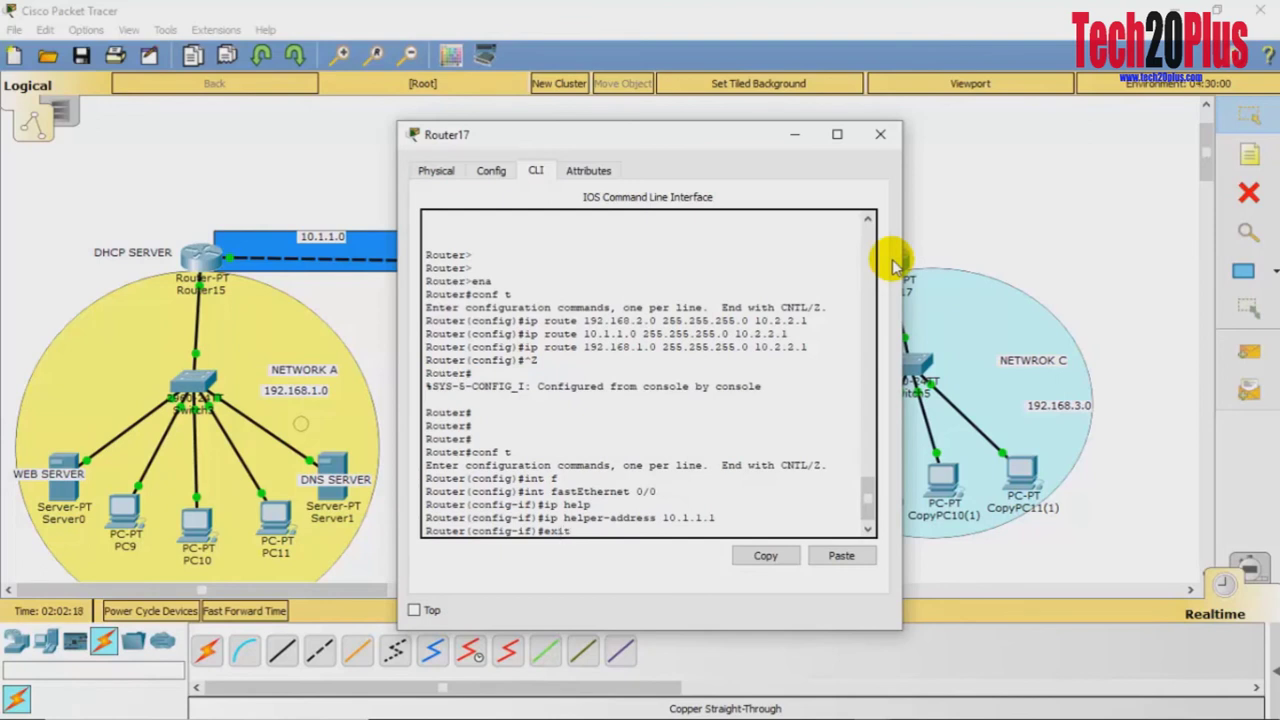
pyautogui.write('exit')
pyautogui.press('Return')
pyautogui.press('Return')
pyautogui.press('Return')
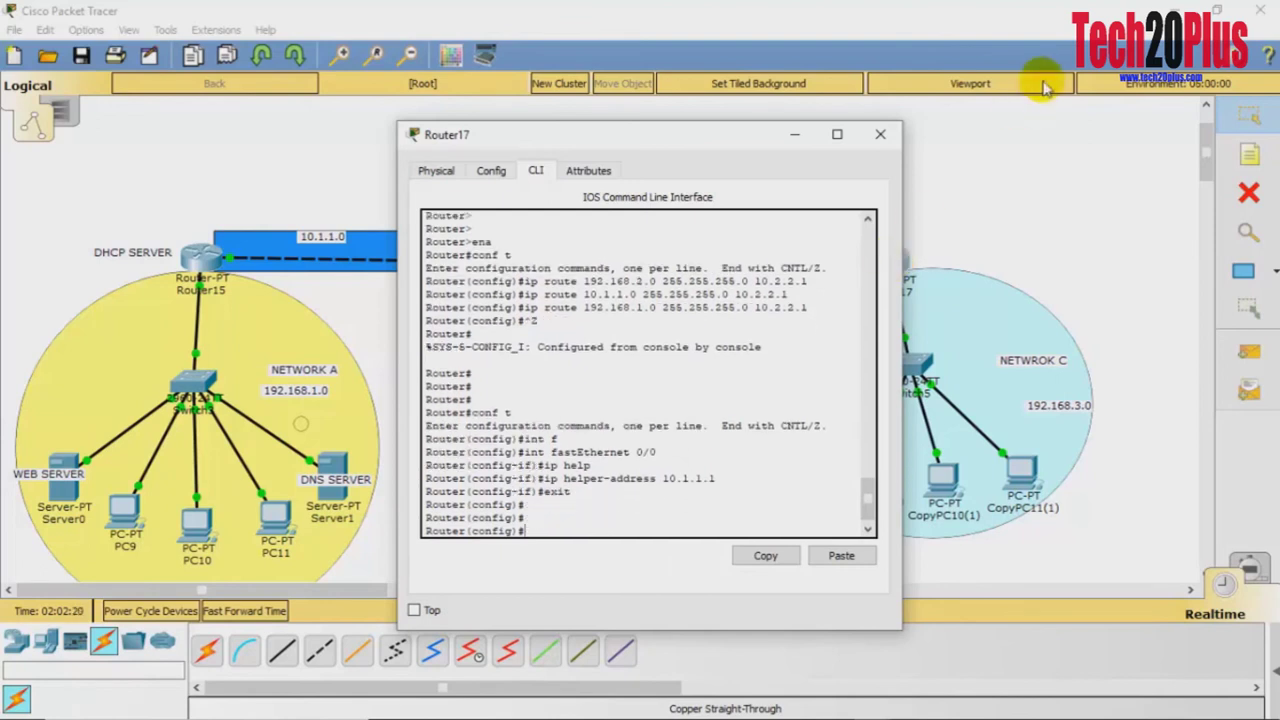
pyautogui.click(880, 134)
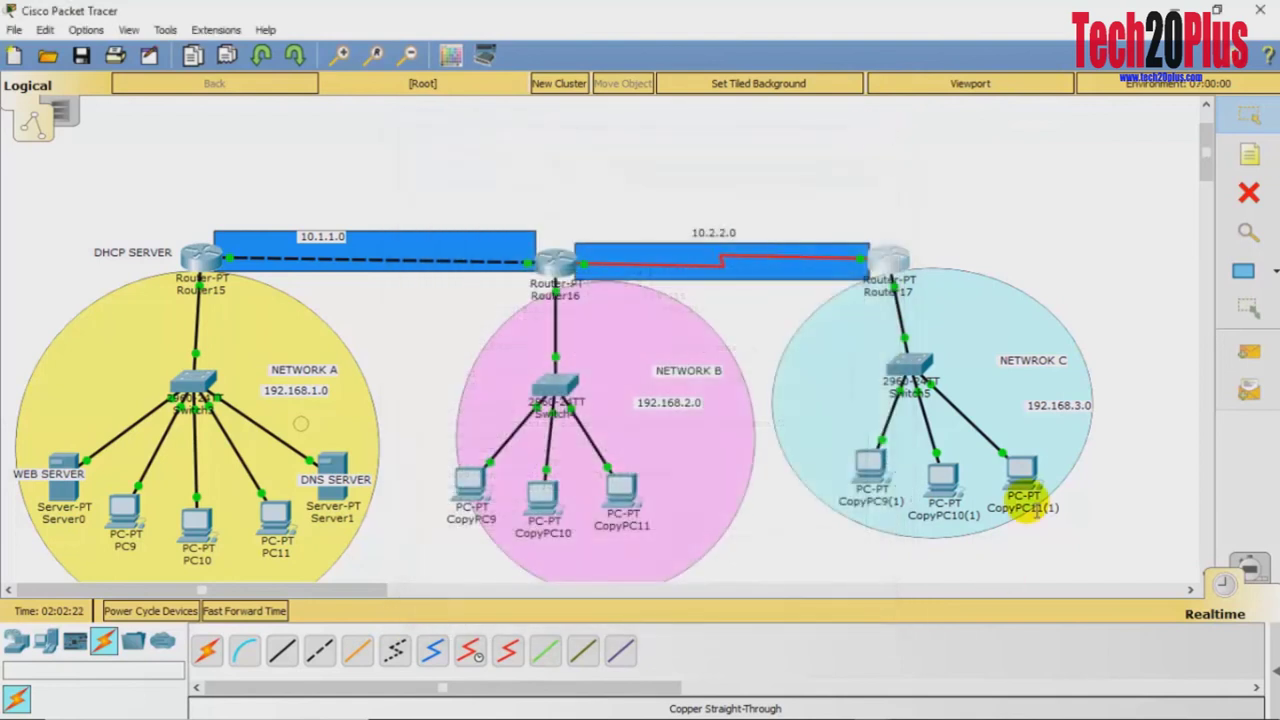
# - Set CopyPC11(1)'s IP configuration to DHCP in Network C and close the PC window
pyautogui.click(1025, 480)
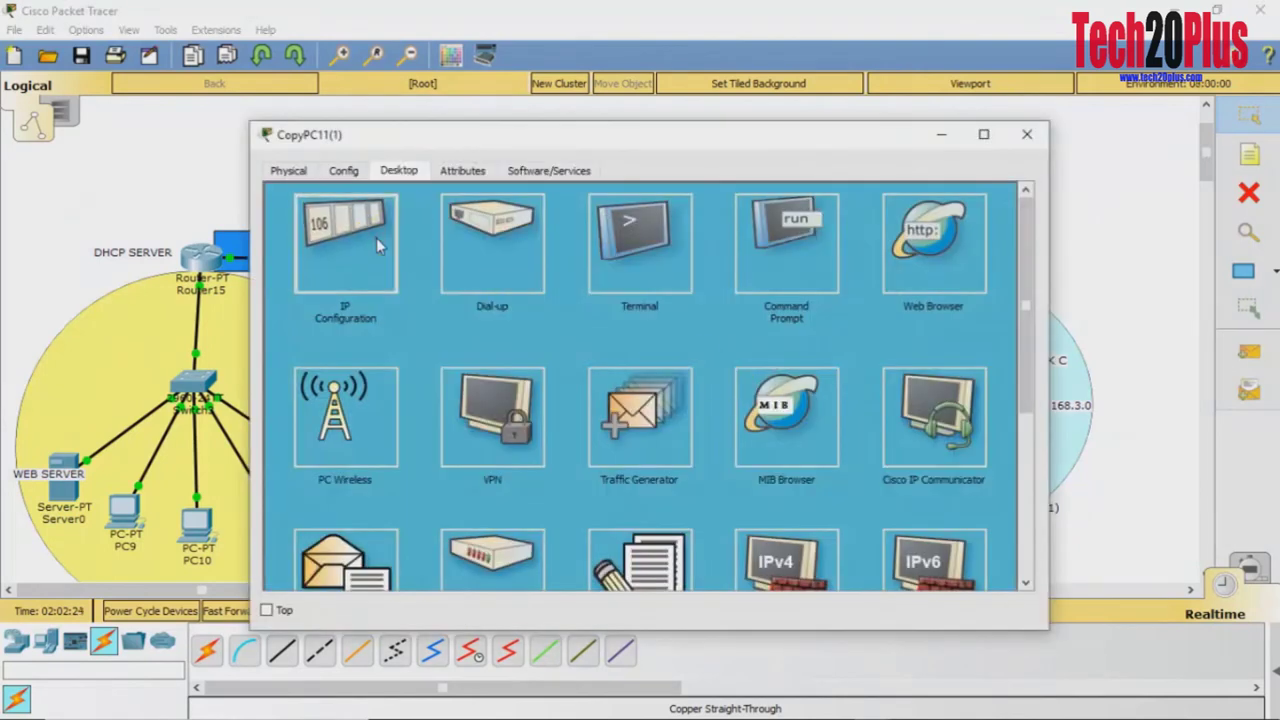
pyautogui.click(378, 247)
pyautogui.click(305, 250)
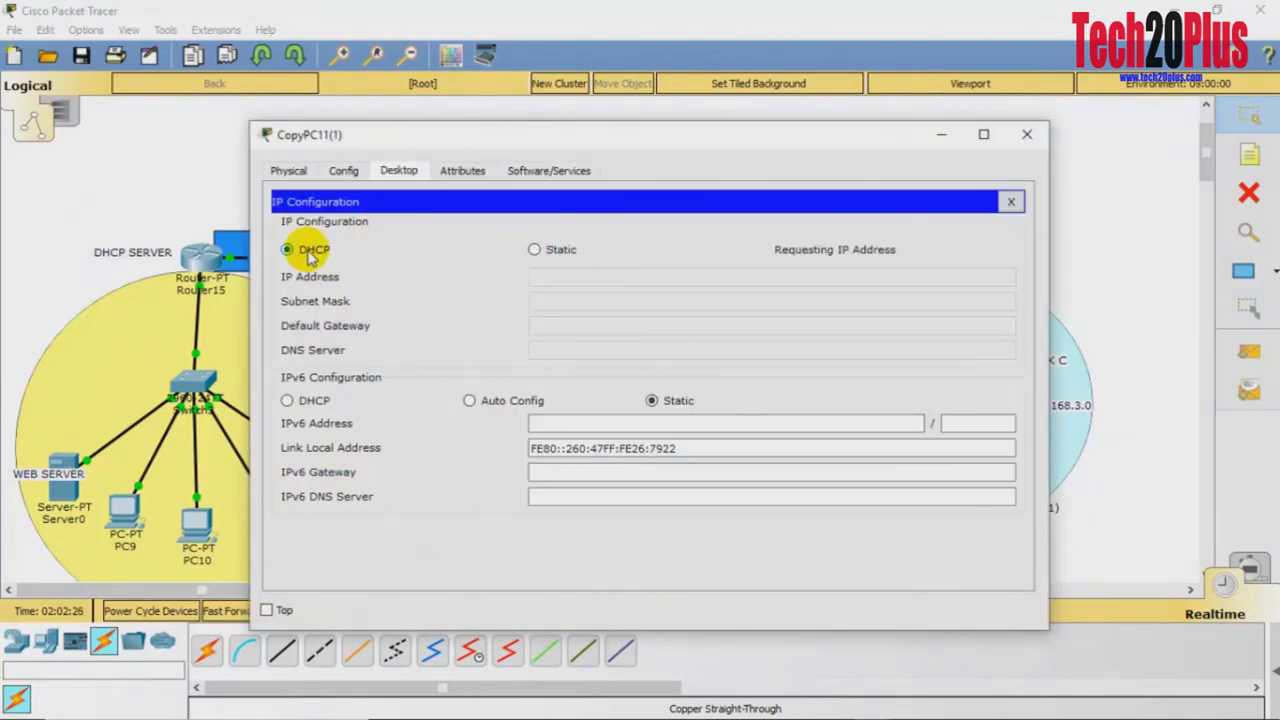
pyautogui.click(1027, 134)
# - Set CopyPC10(1)'s IP configuration to DHCP so it requests an address, and close the PC window
pyautogui.click(943, 472)
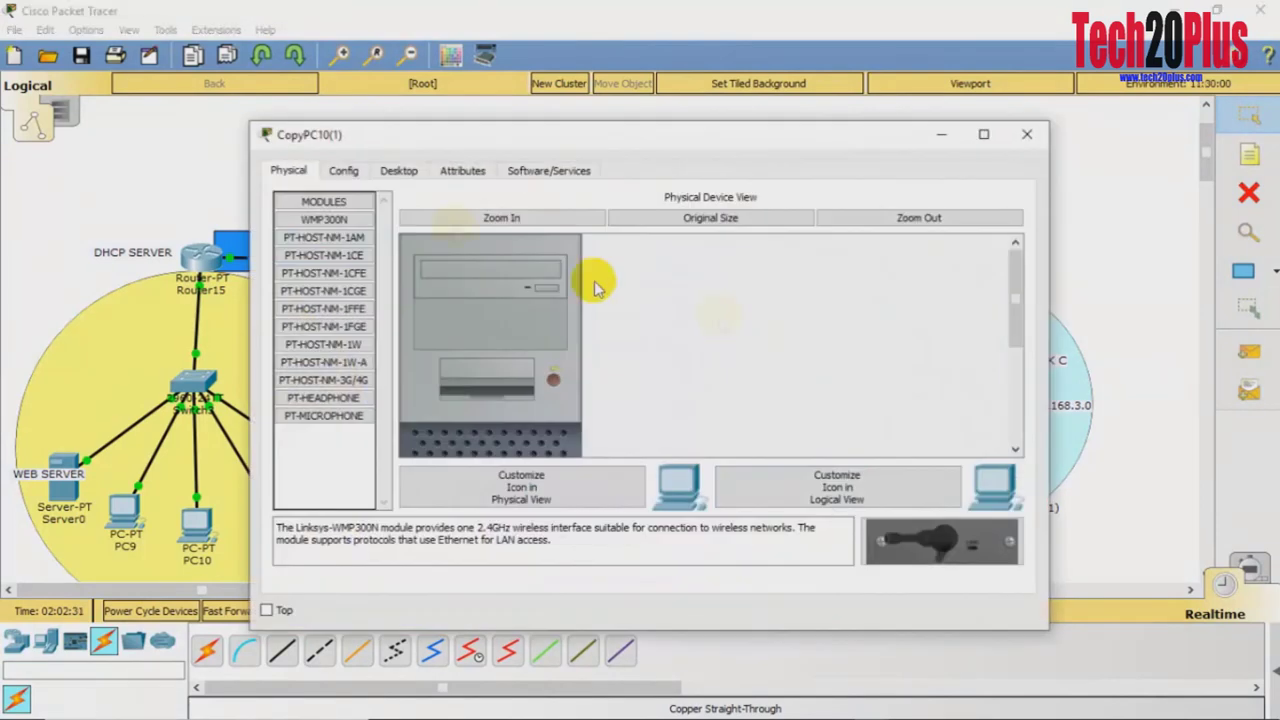
pyautogui.click(392, 175)
pyautogui.click(340, 232)
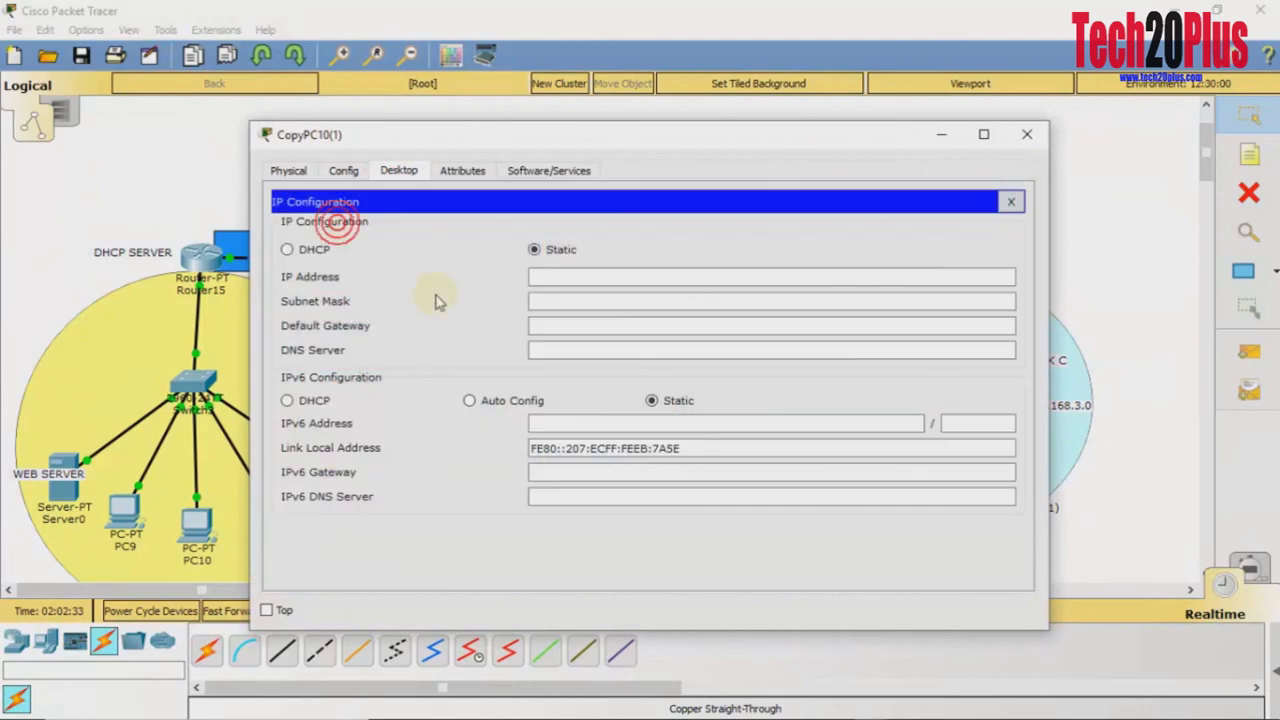
pyautogui.click(287, 249)
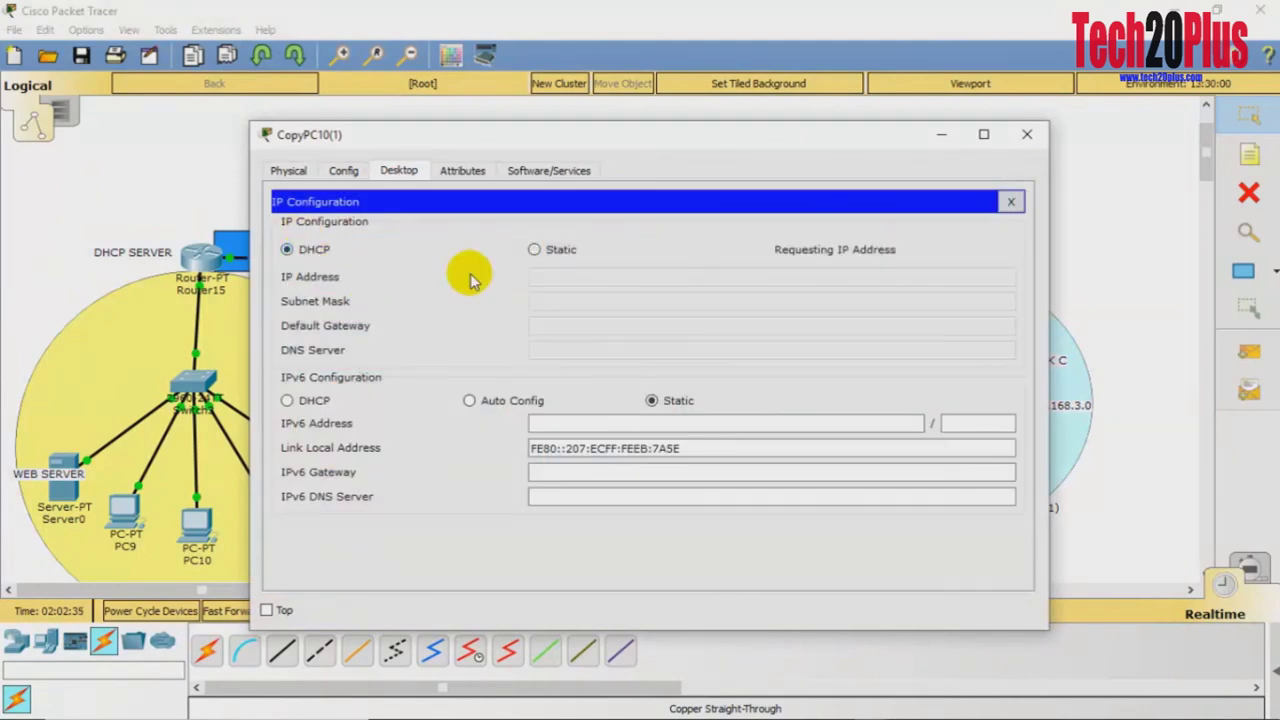
pyautogui.click(1030, 134)
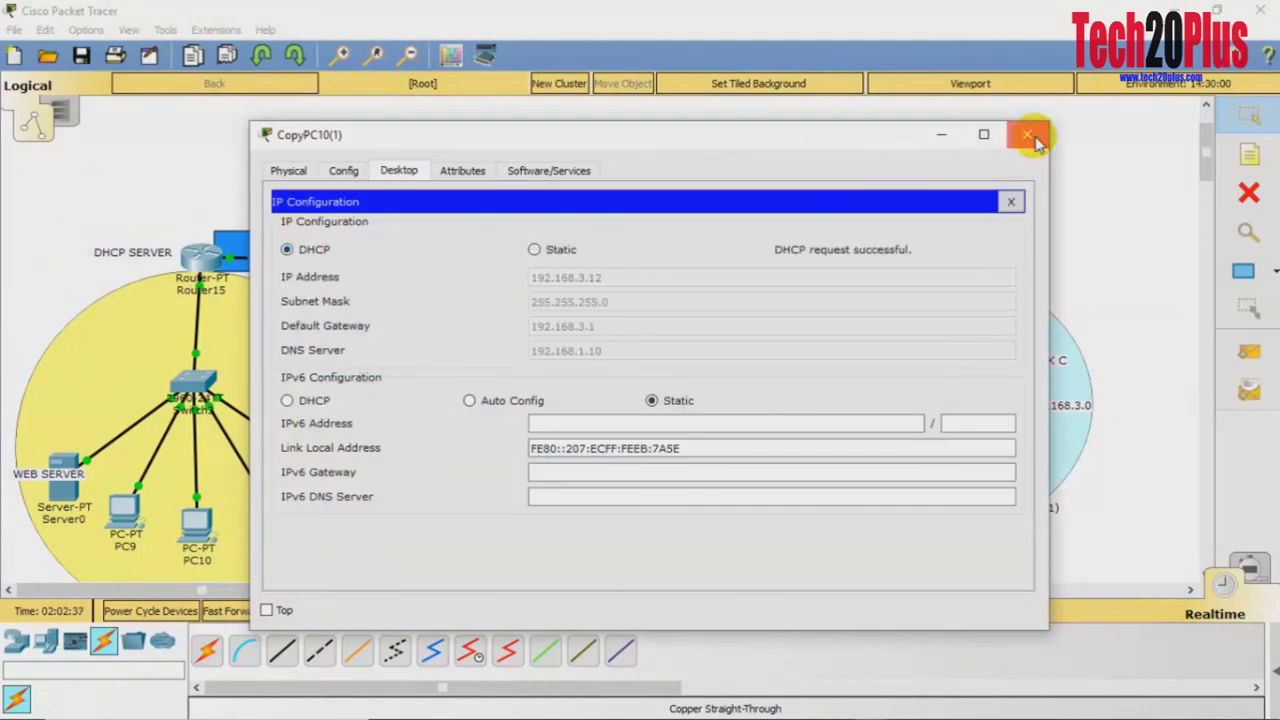
pyautogui.click(1030, 134)
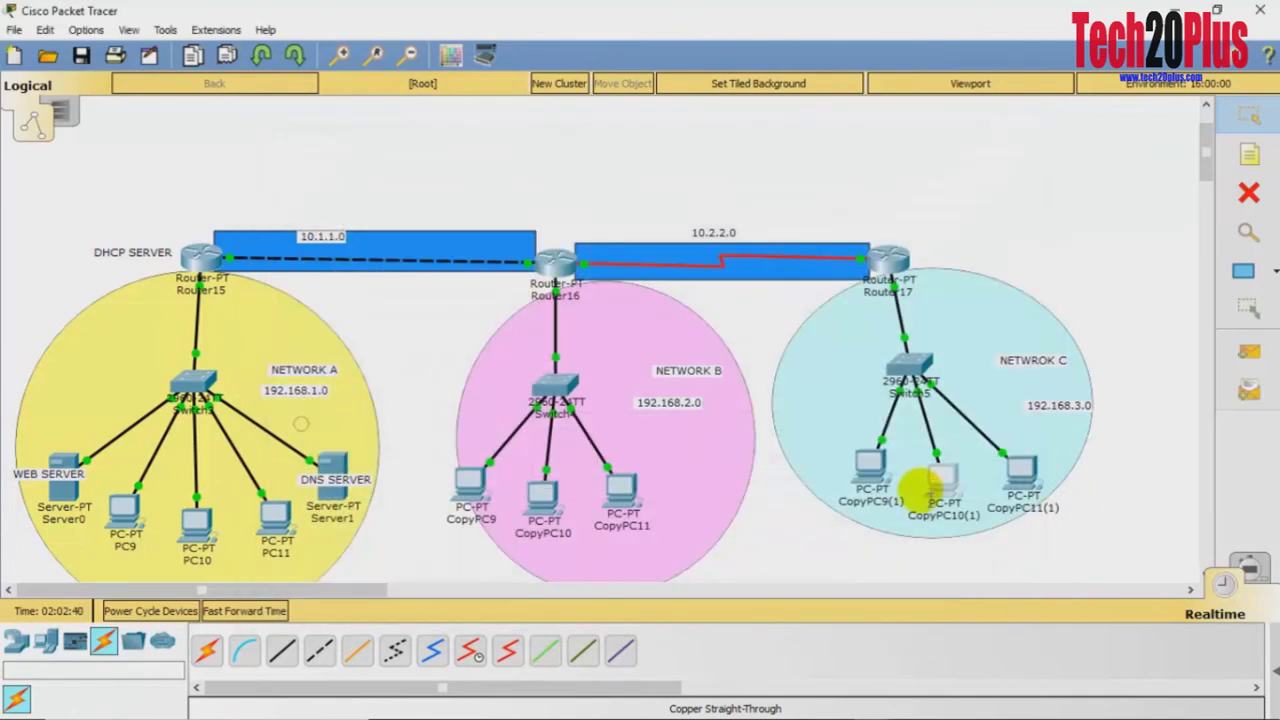
# - Set CopyPC9(1)'s IP configuration to DHCP and close the IP settings, keeping the PC window open
pyautogui.click(875, 470)
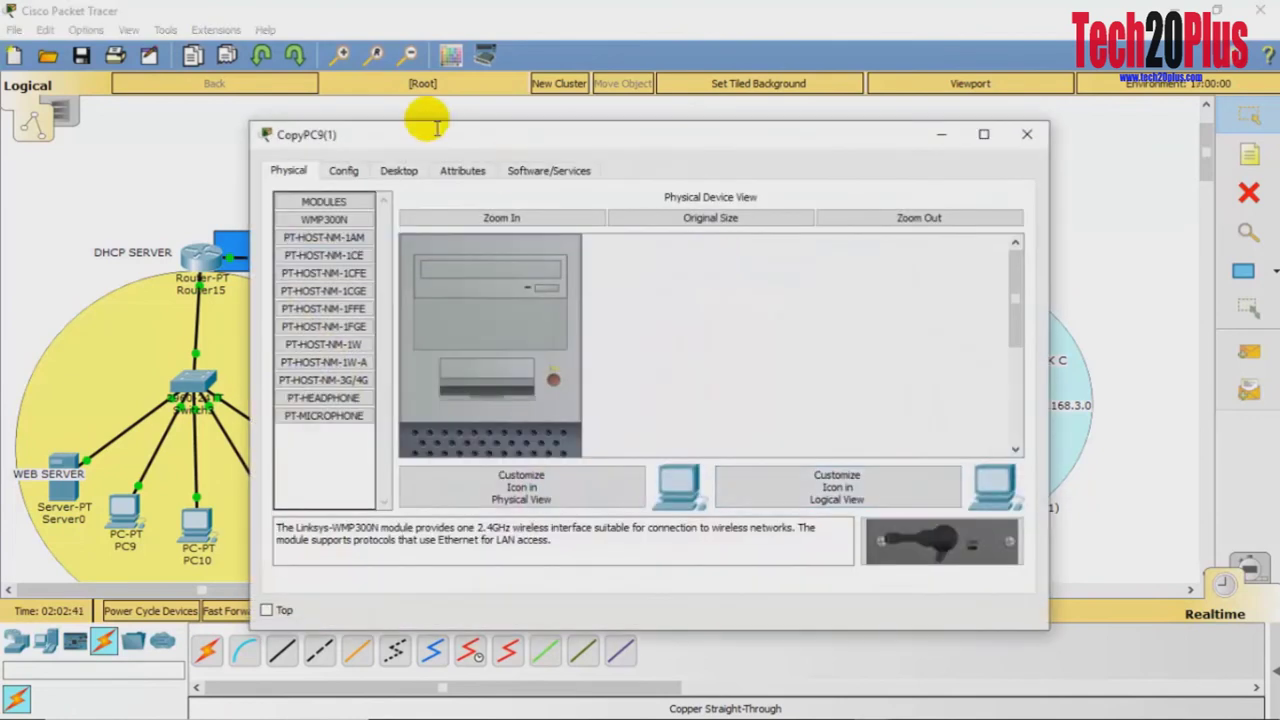
pyautogui.click(400, 170)
pyautogui.click(326, 296)
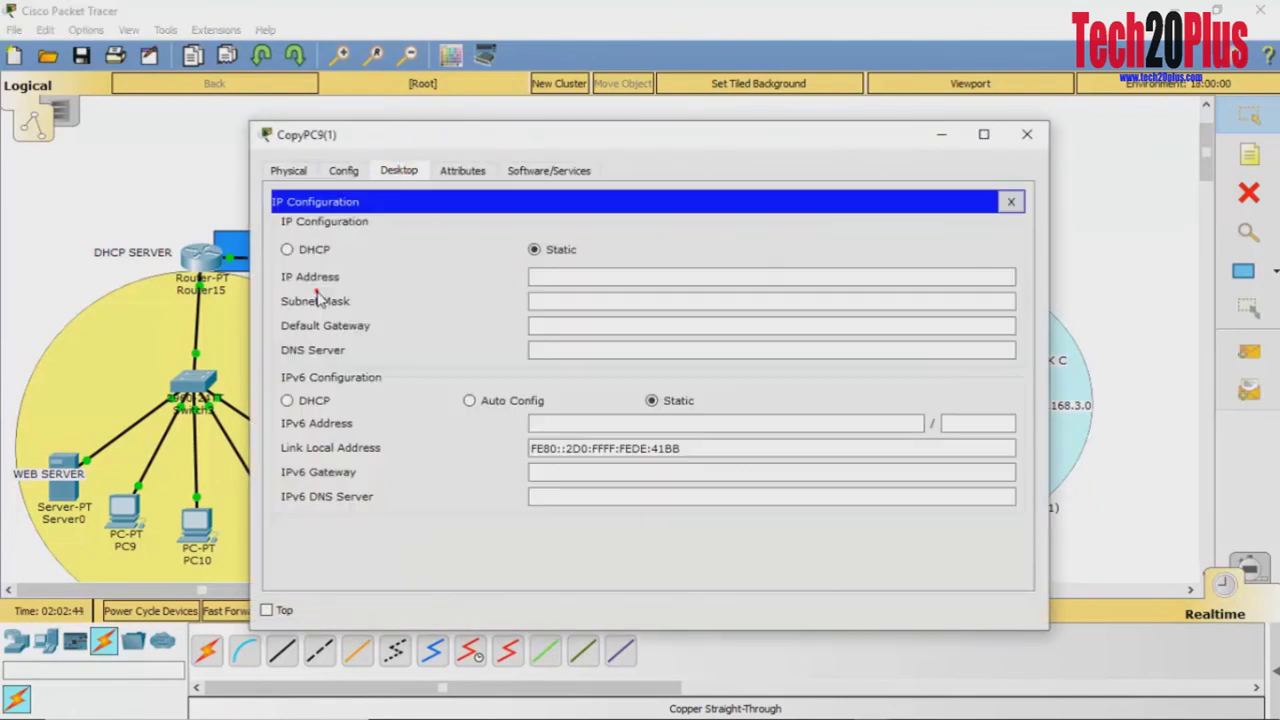
pyautogui.click(289, 249)
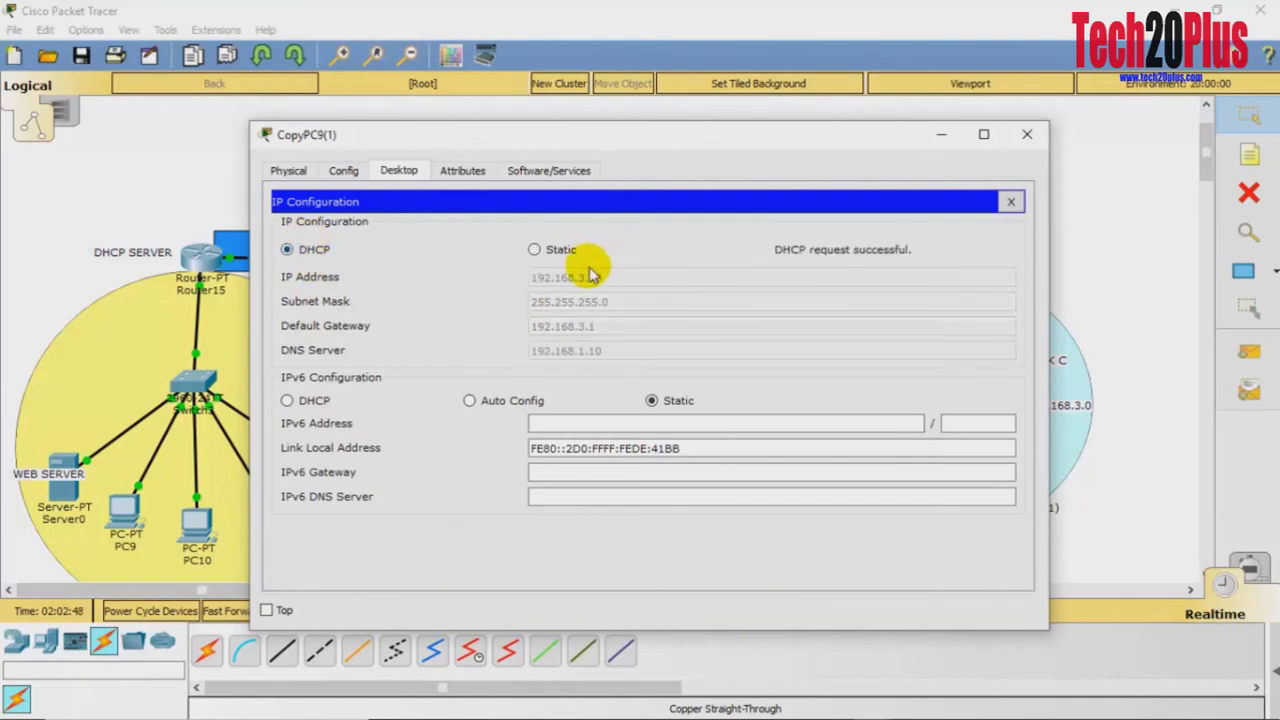
pyautogui.click(455, 171)
pyautogui.click(392, 172)
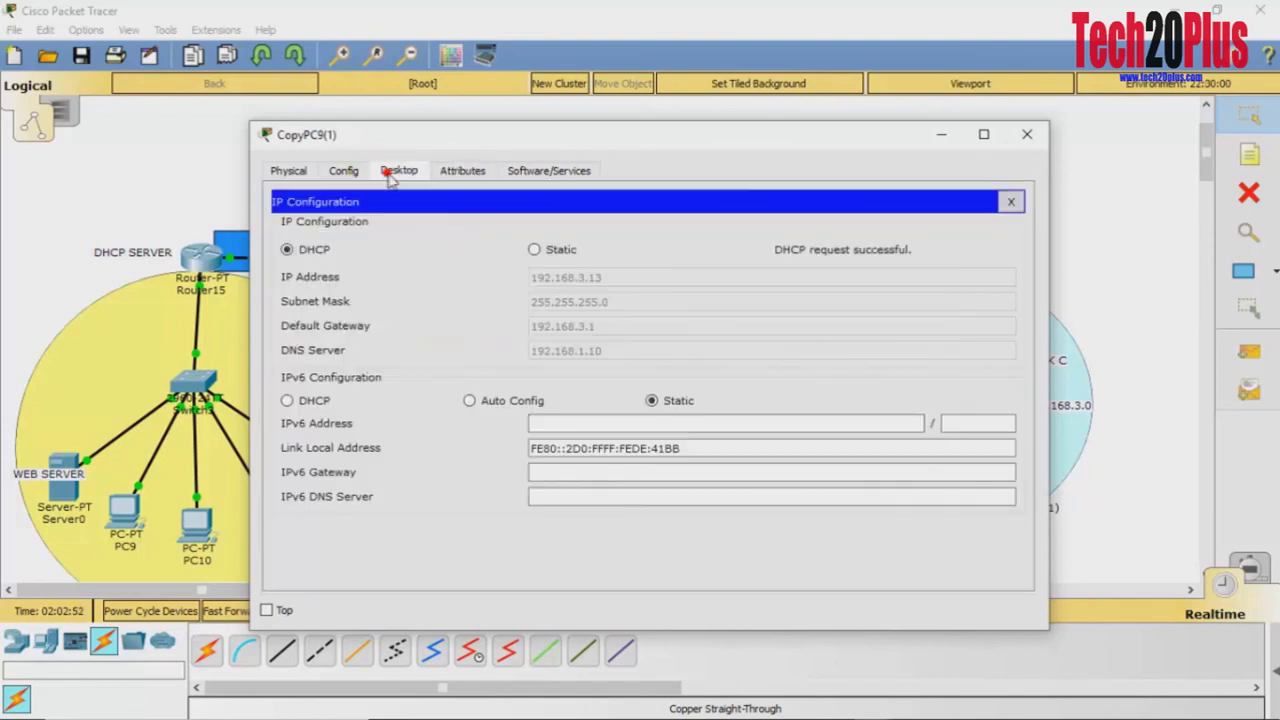
pyautogui.click(1011, 201)
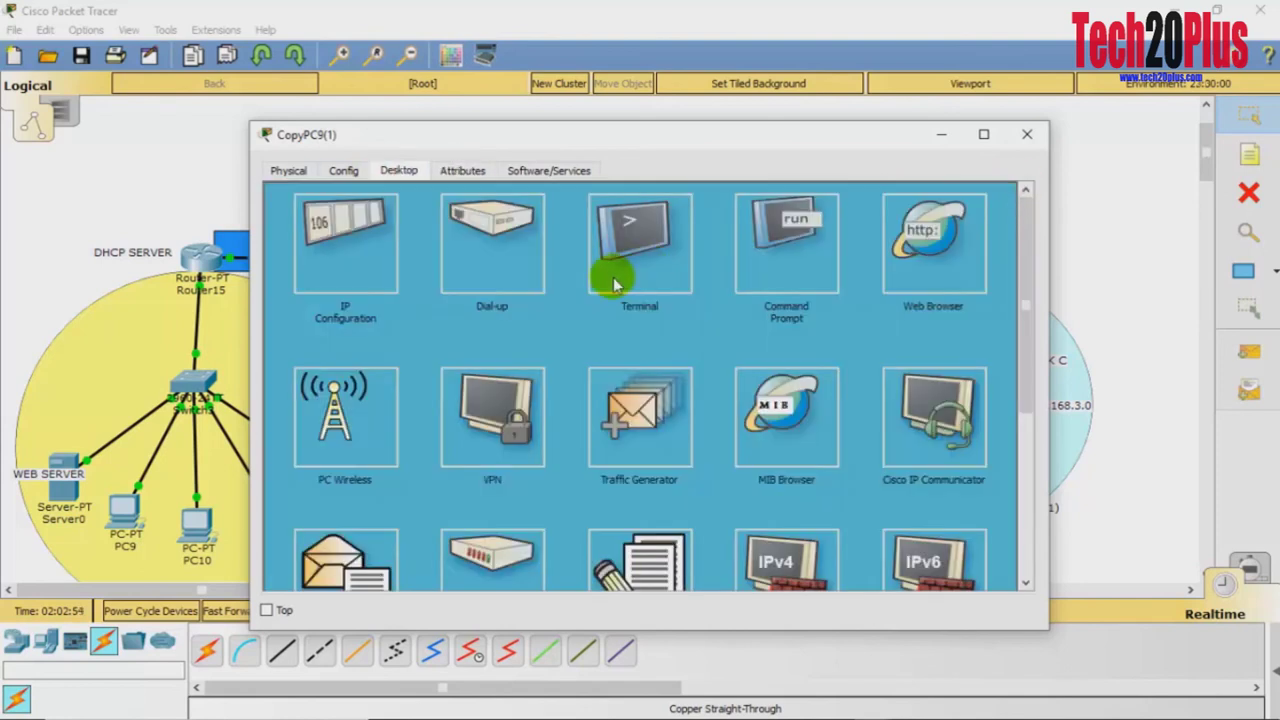
# - Ping the DNS server at 192.168.1.10 twice from CopyPC9(1)'s command prompt
pyautogui.click(826, 247)
pyautogui.write('pin')
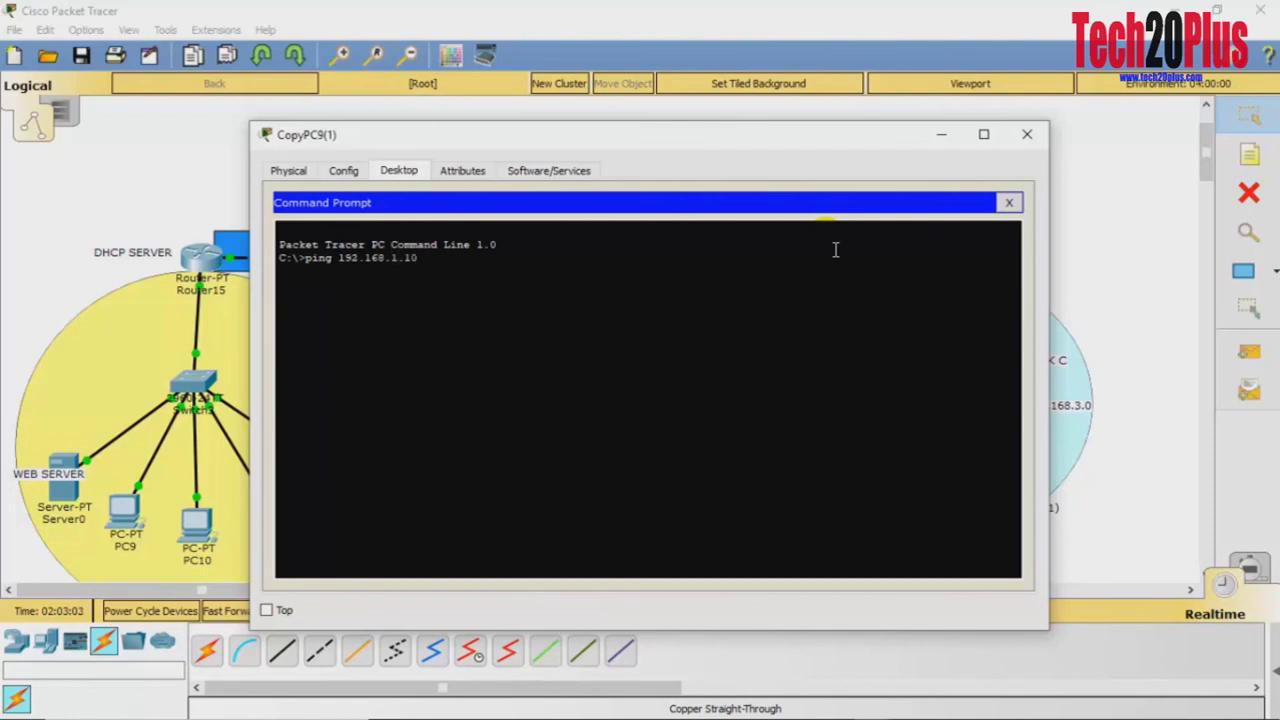
pyautogui.write('g 192.168.1.10')
pyautogui.press('Return')
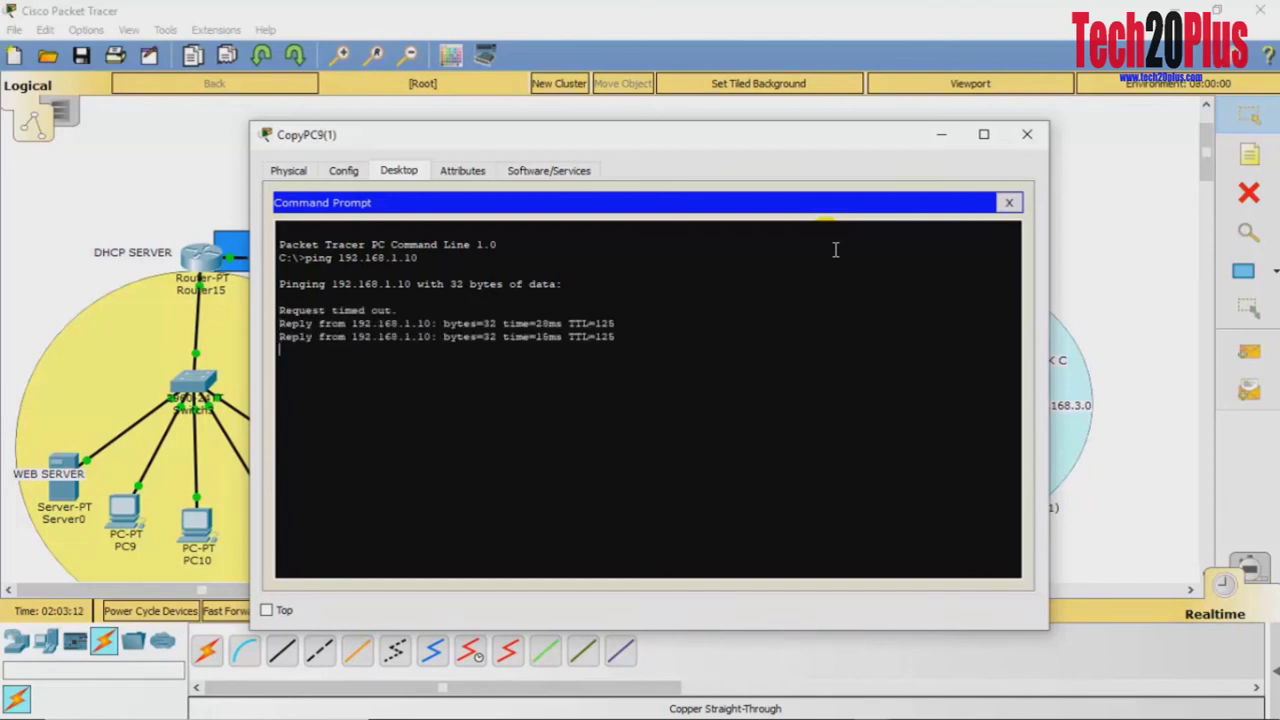
pyautogui.press('Up')
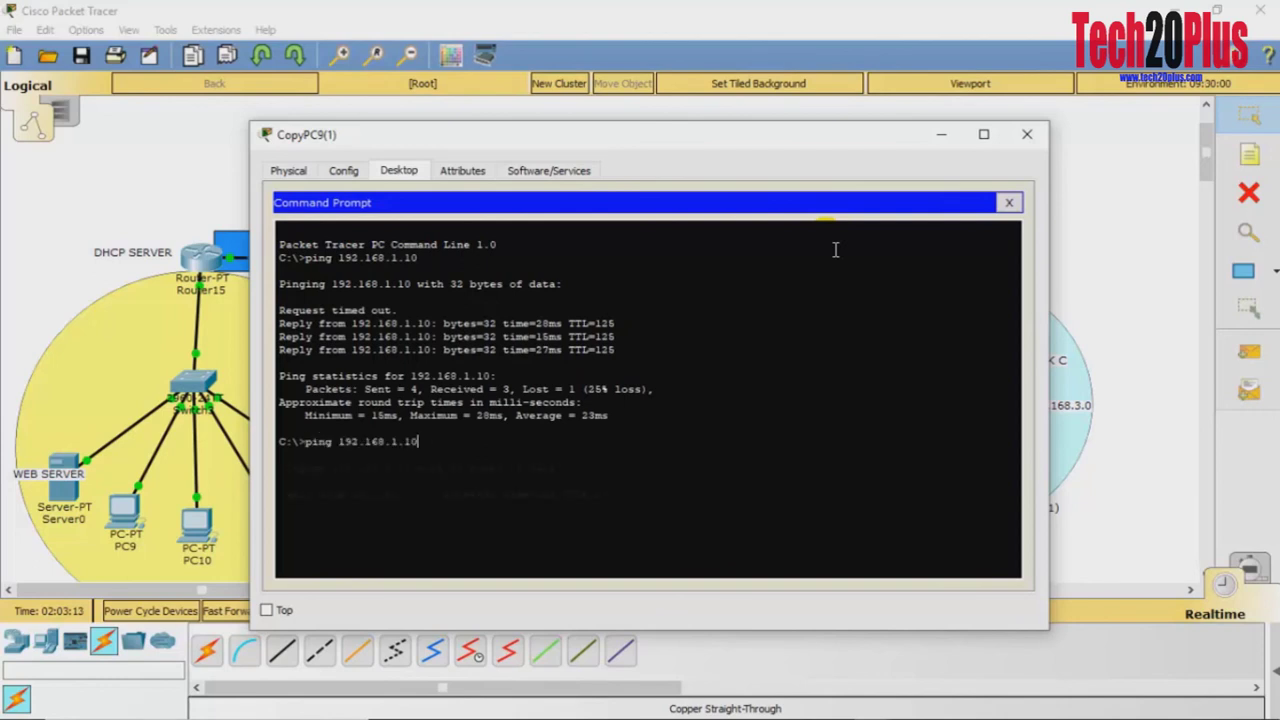
pyautogui.press('Return')
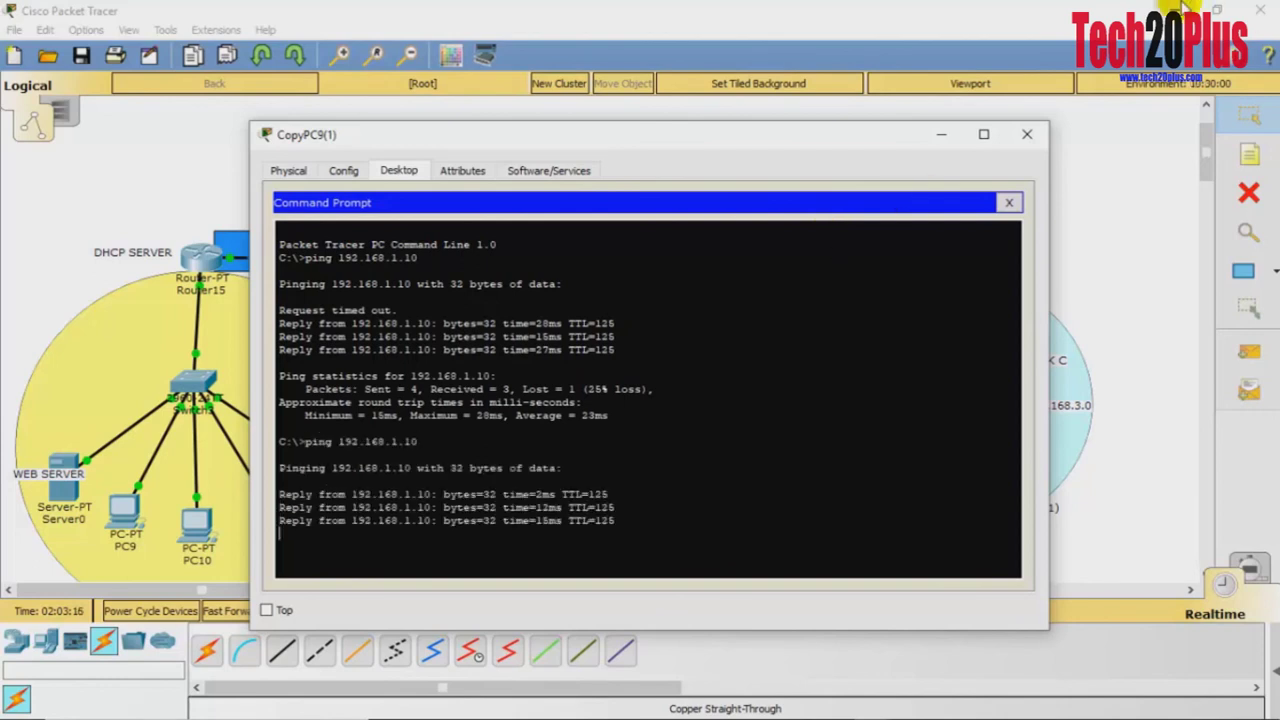
# - Ping 192.168.2.11 in Network B from CopyPC9(1) to test connectivity between the networks
pyautogui.press('Up')
pyautogui.press('BackSpace')
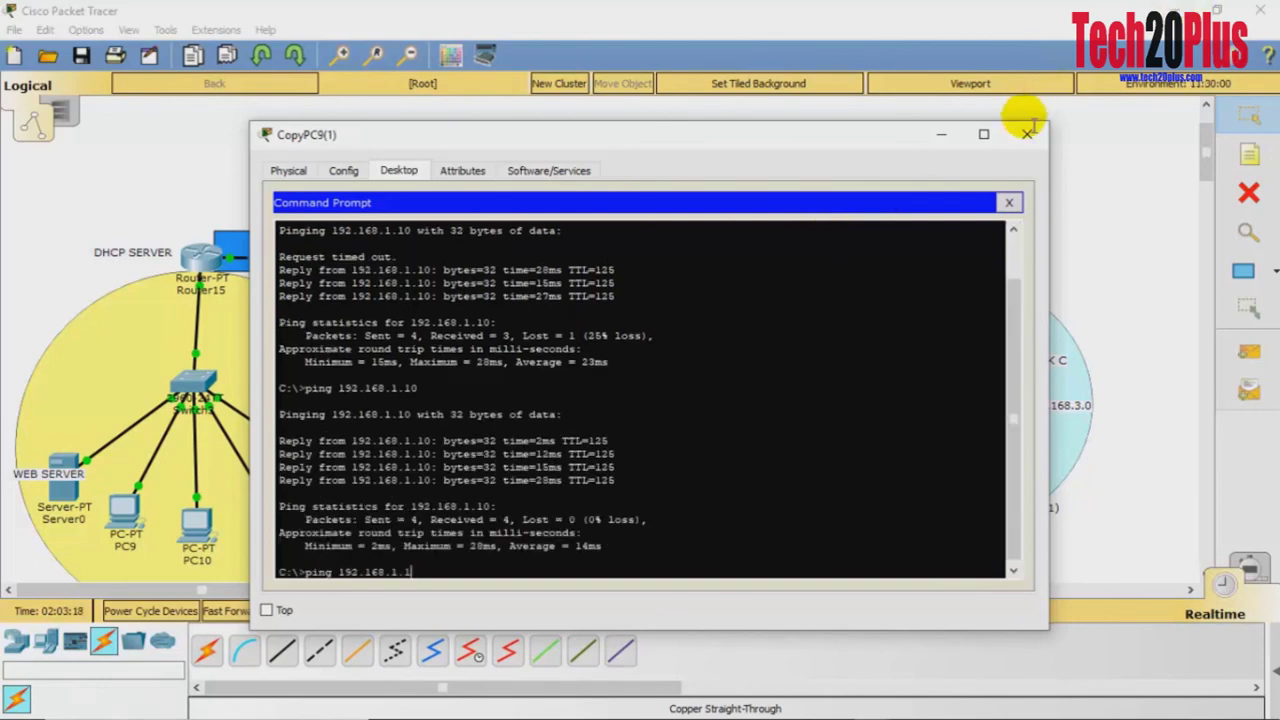
pyautogui.press('BackSpace')
pyautogui.write('2.11')
pyautogui.press('Return')
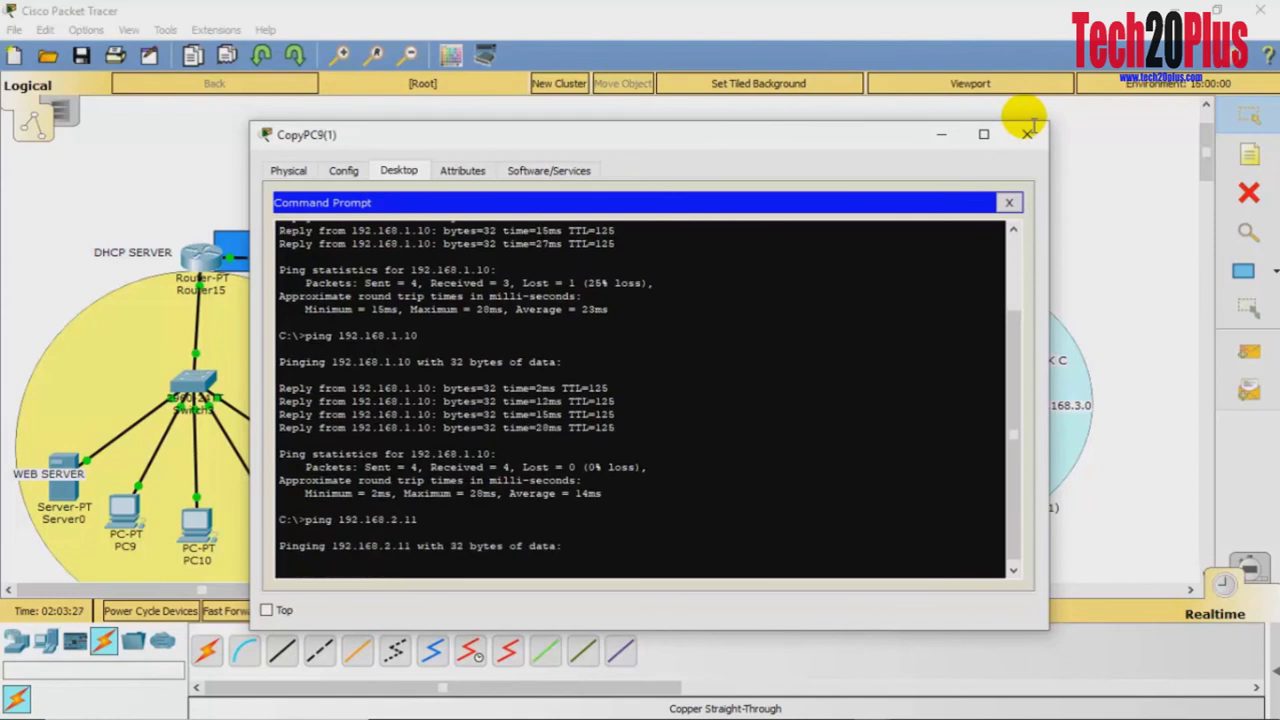
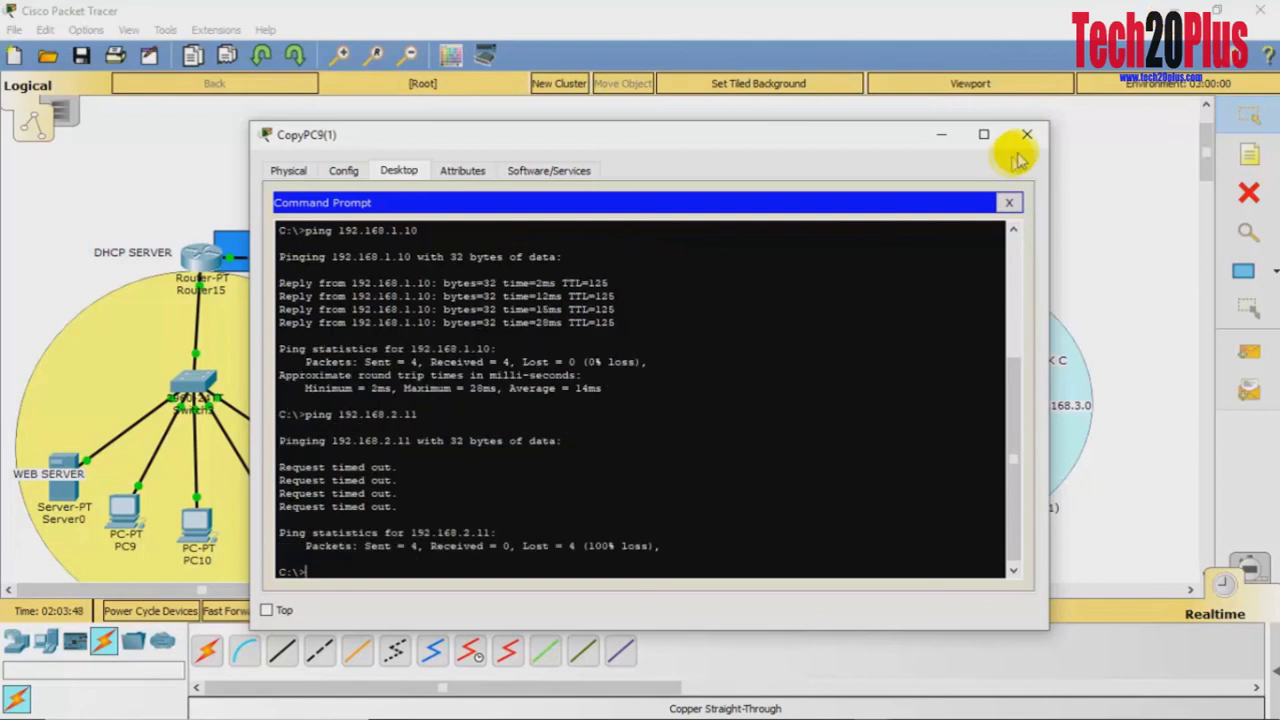
# - Close the CopyPC9(1) window and ping 192.168.2.15 in Network B from CopyPC11(1)'s command prompt
pyautogui.click(1028, 140)
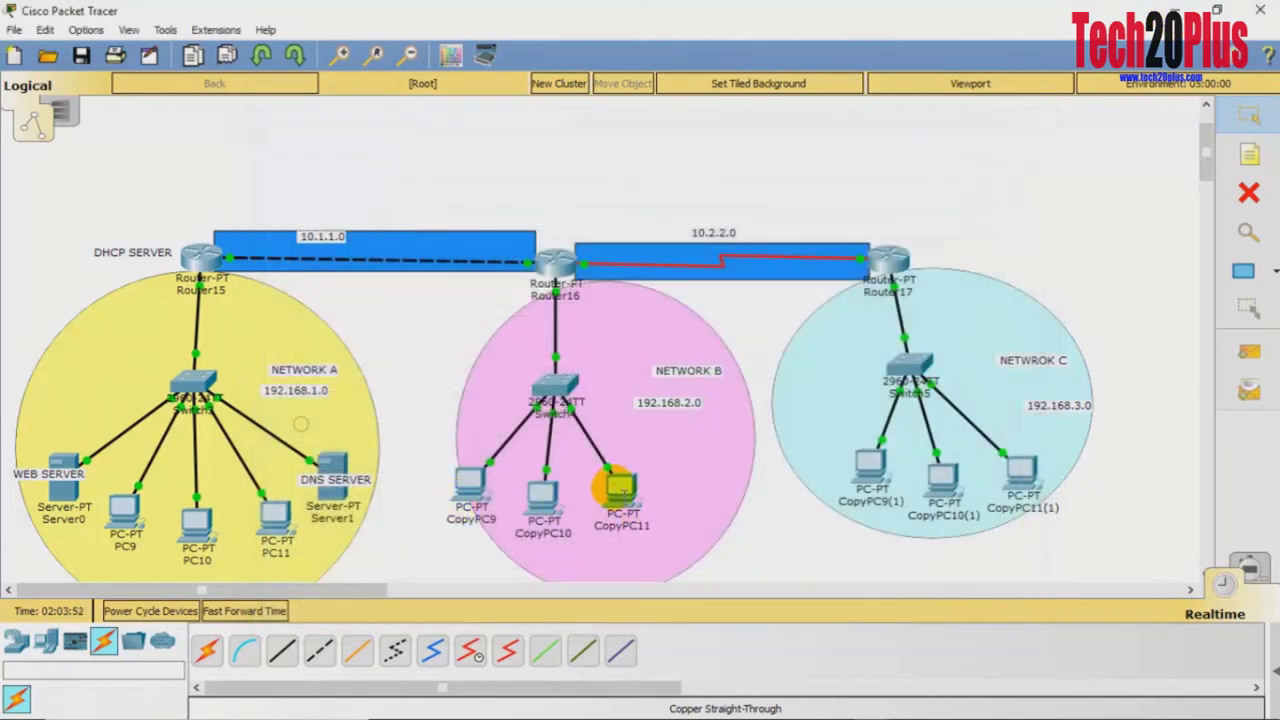
pyautogui.moveTo(620, 488)
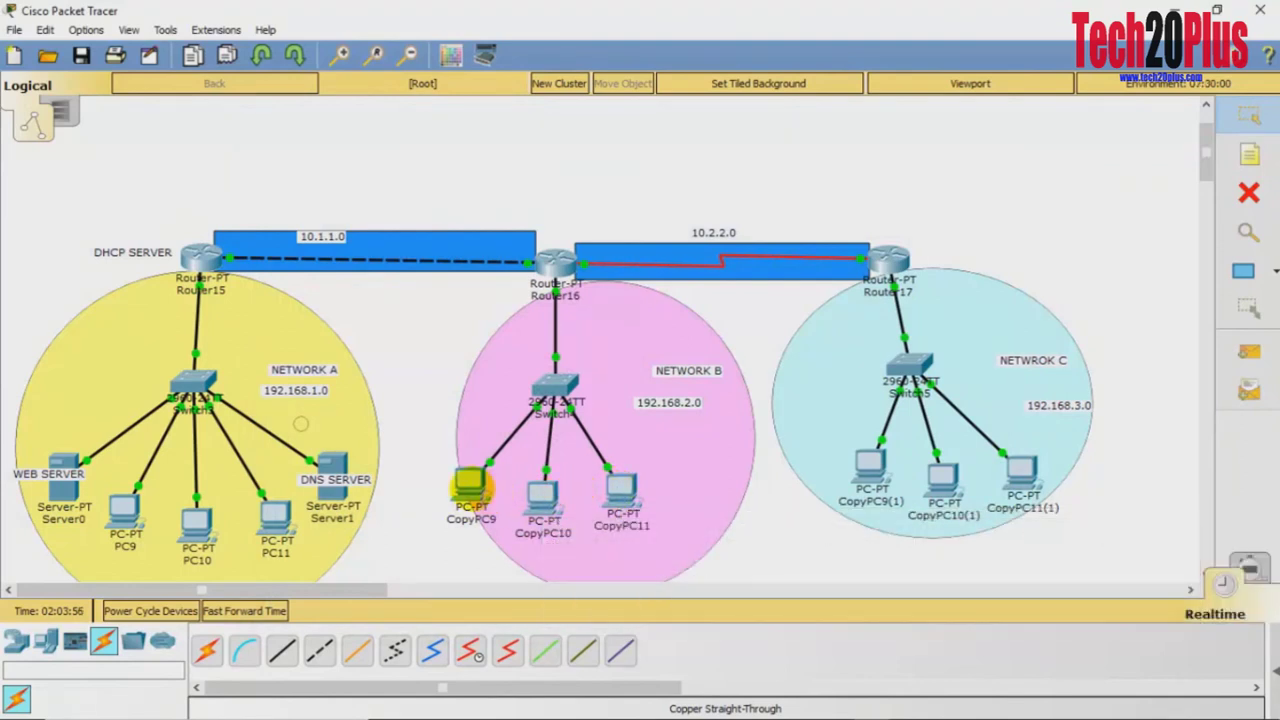
pyautogui.moveTo(470, 488)
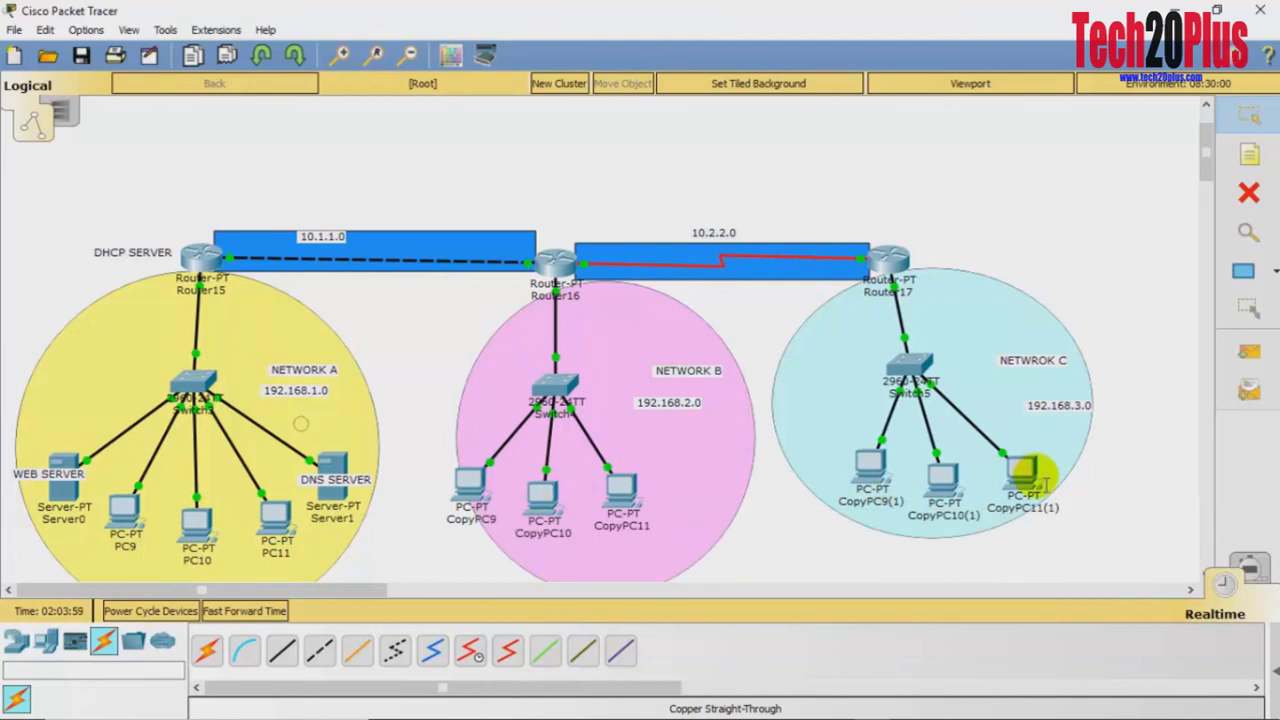
pyautogui.click(1019, 465)
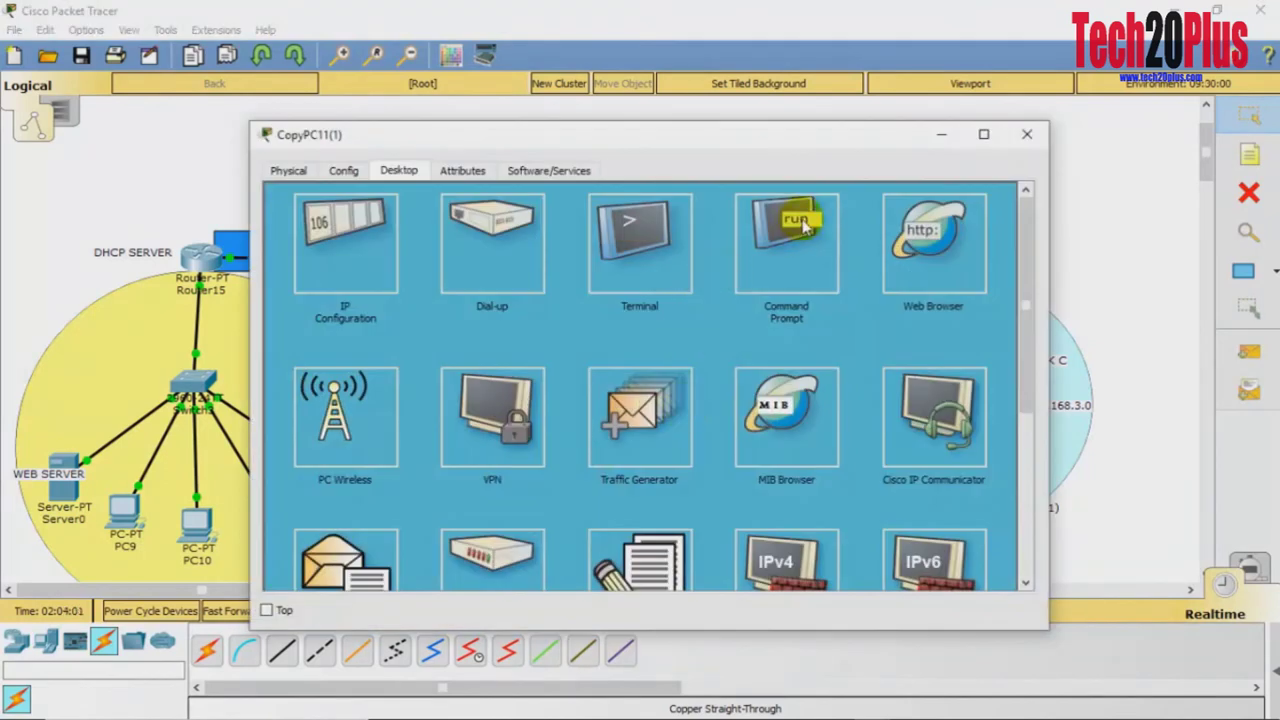
pyautogui.click(800, 222)
pyautogui.write('ping 192.168.2.1')
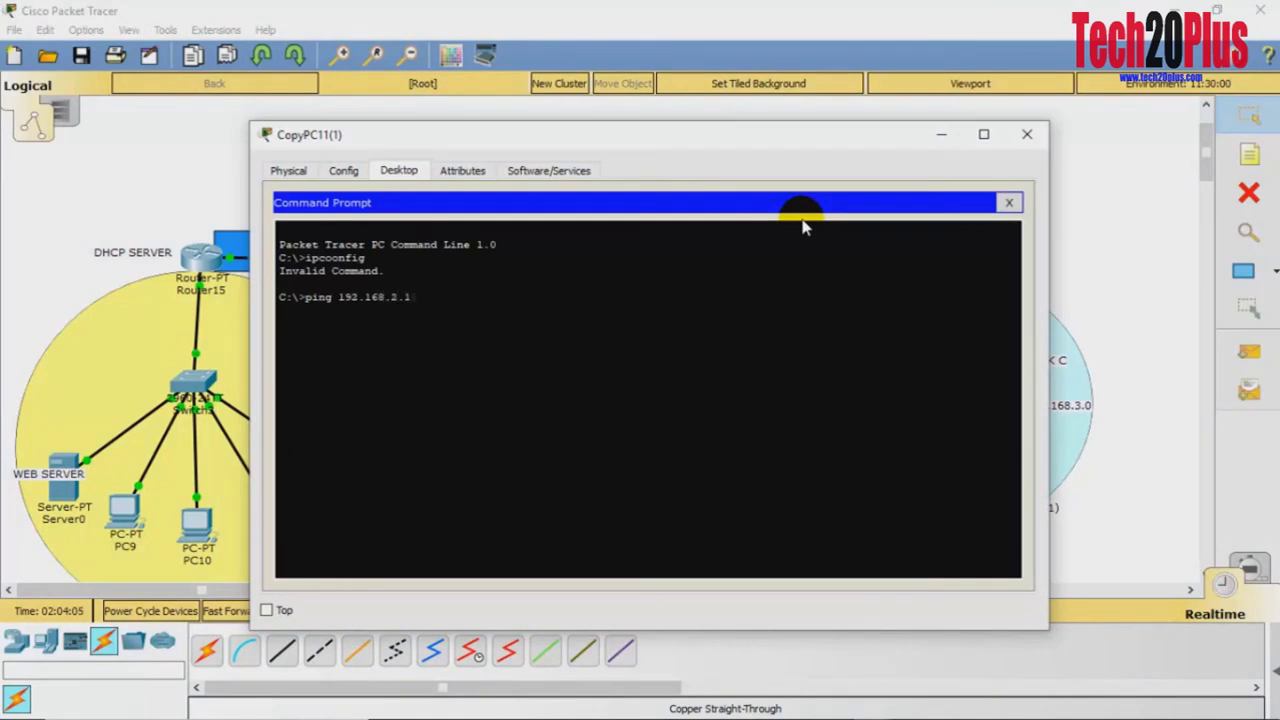
pyautogui.write('5')
pyautogui.press('Return')
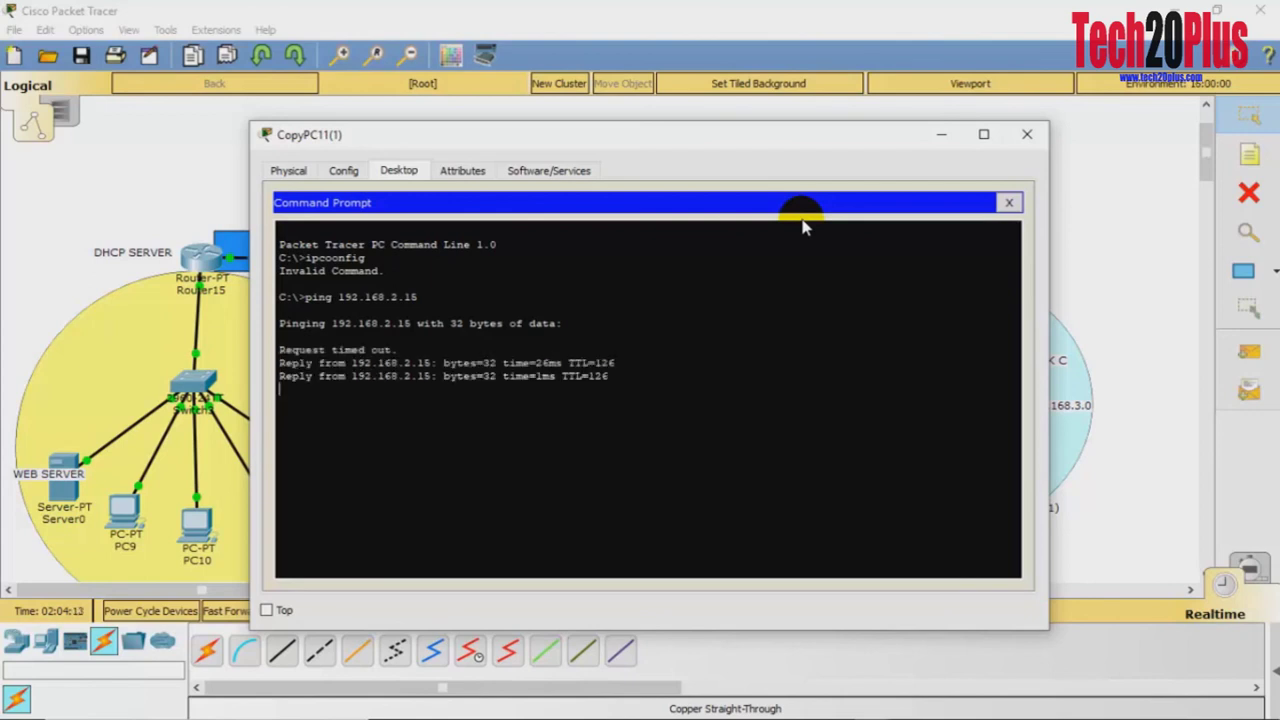
# - Ping 192.168.1.5 in Network A from CopyPC11(1)'s command prompt
pyautogui.press('Up')
pyautogui.press('BackSpace')
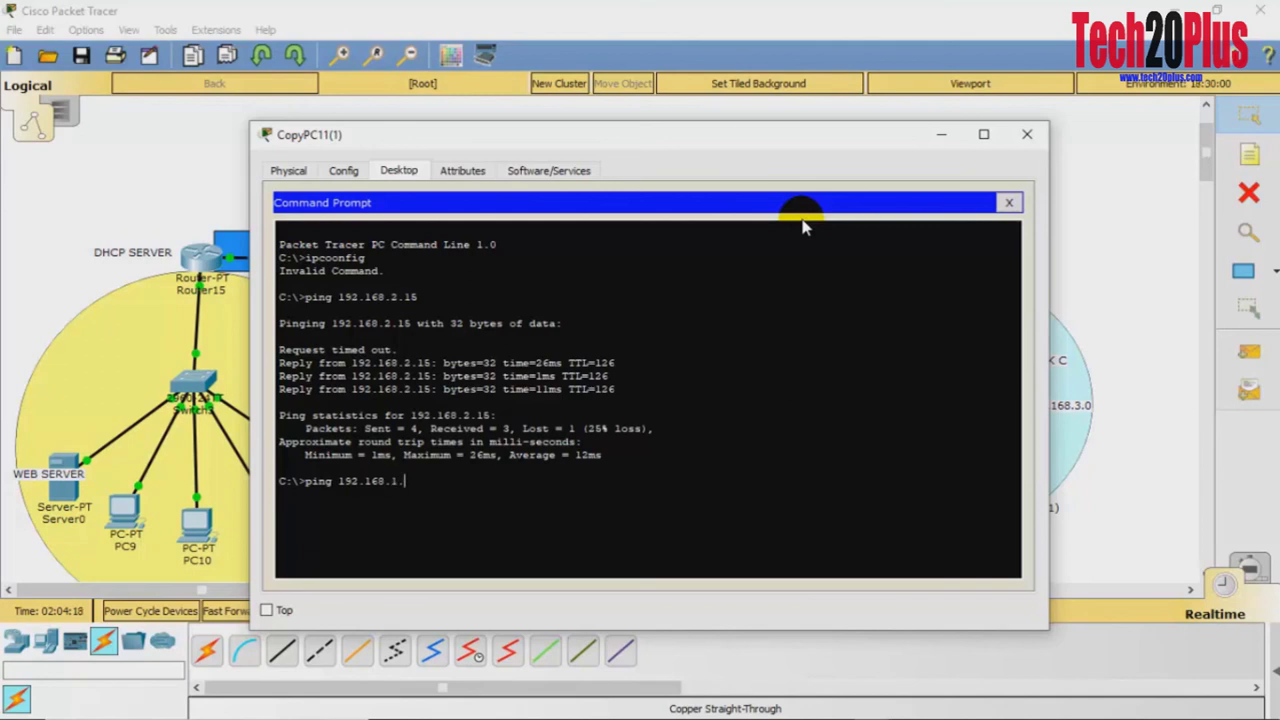
pyautogui.press('Return')
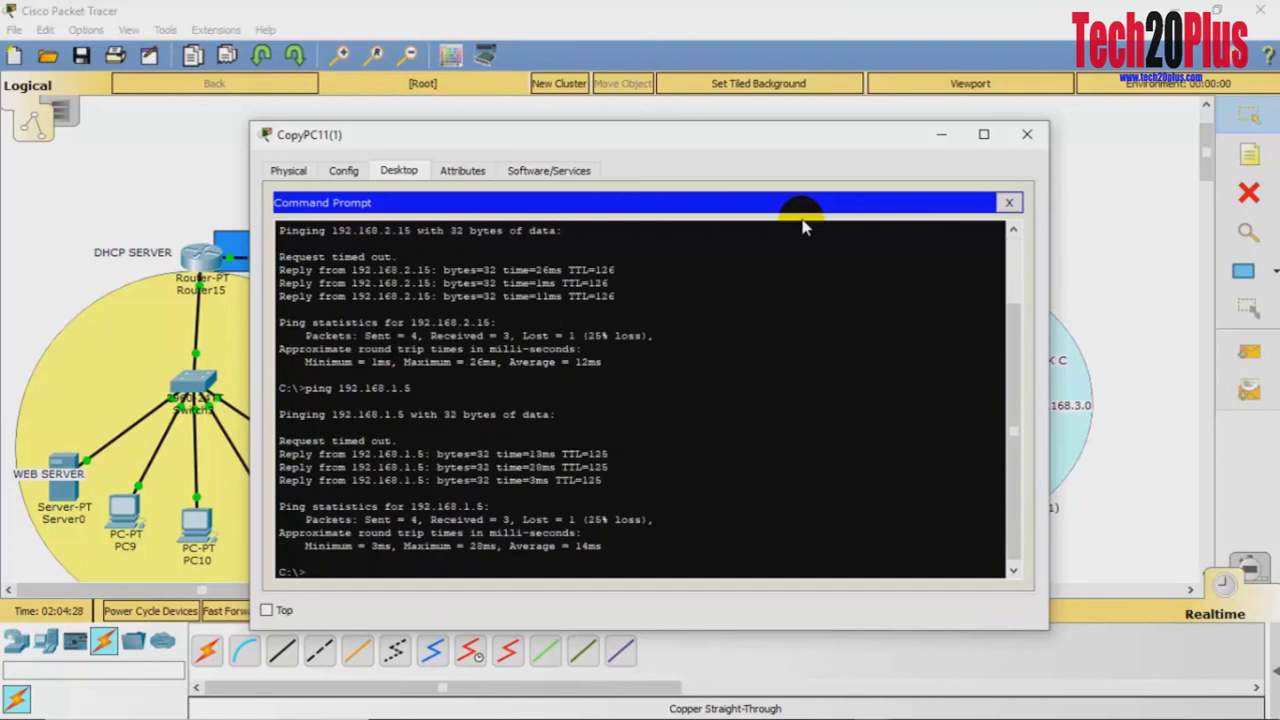
# - Ping the router link addresses 10.1.1.1 and 10.2.2.2 from CopyPC11(1), and close the PC window
pyautogui.write('10.1.1.1')
pyautogui.press('Return')
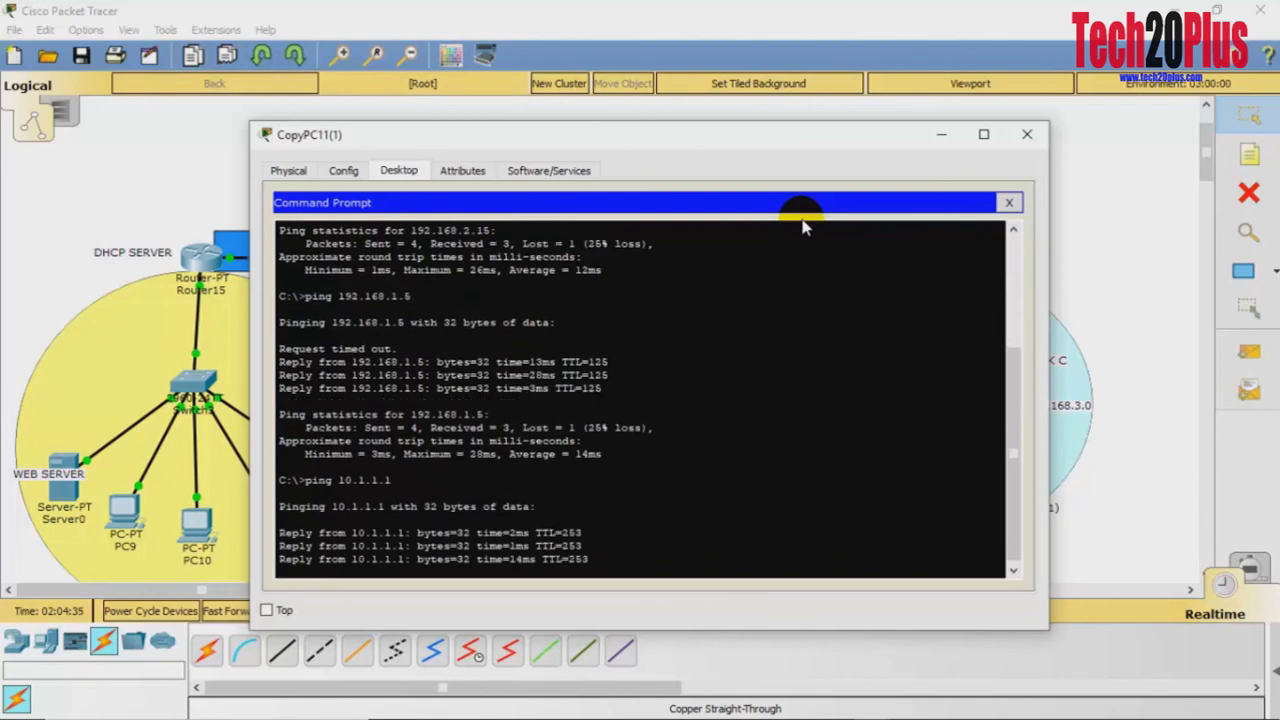
pyautogui.write('ping')
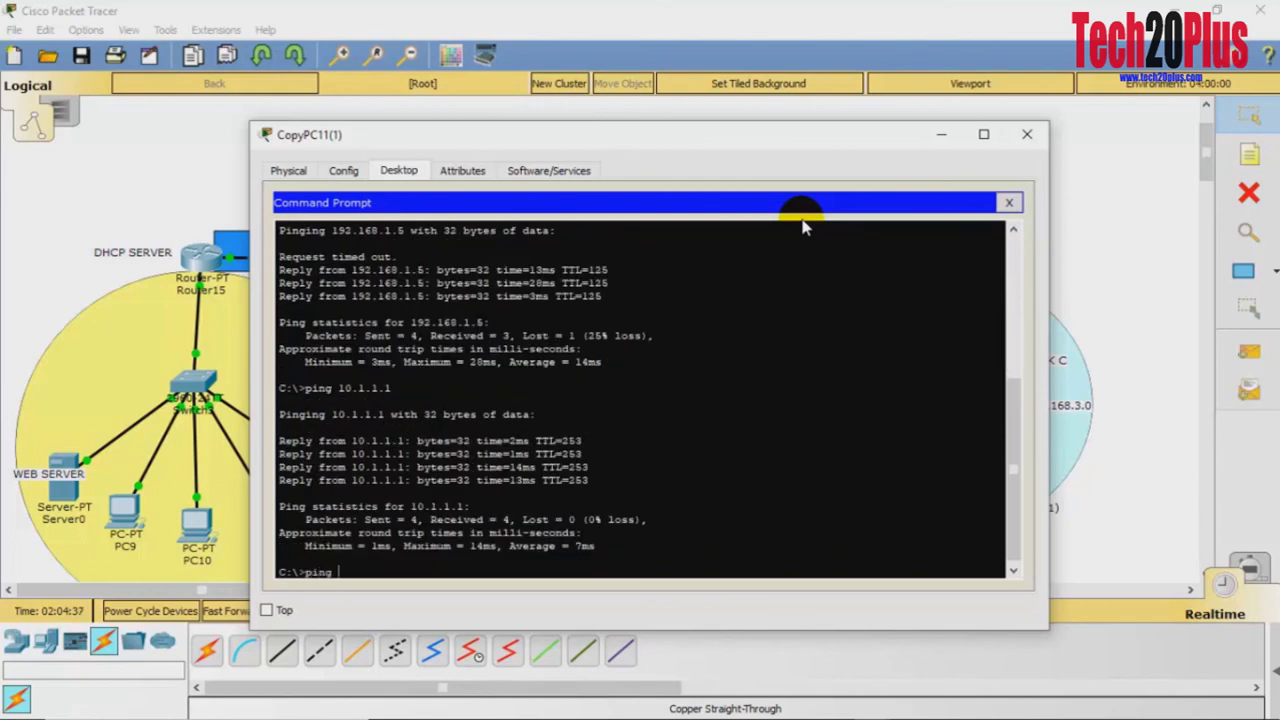
pyautogui.write(' 10.2.2.2')
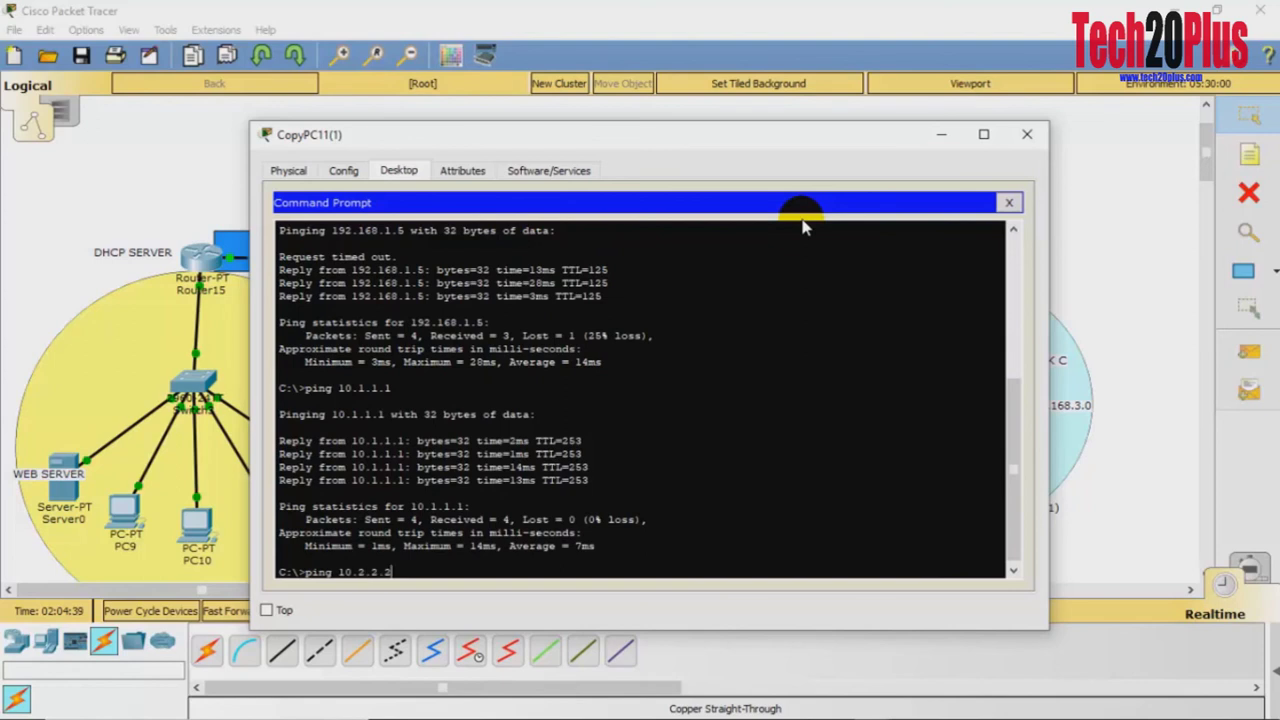
pyautogui.press('Return')
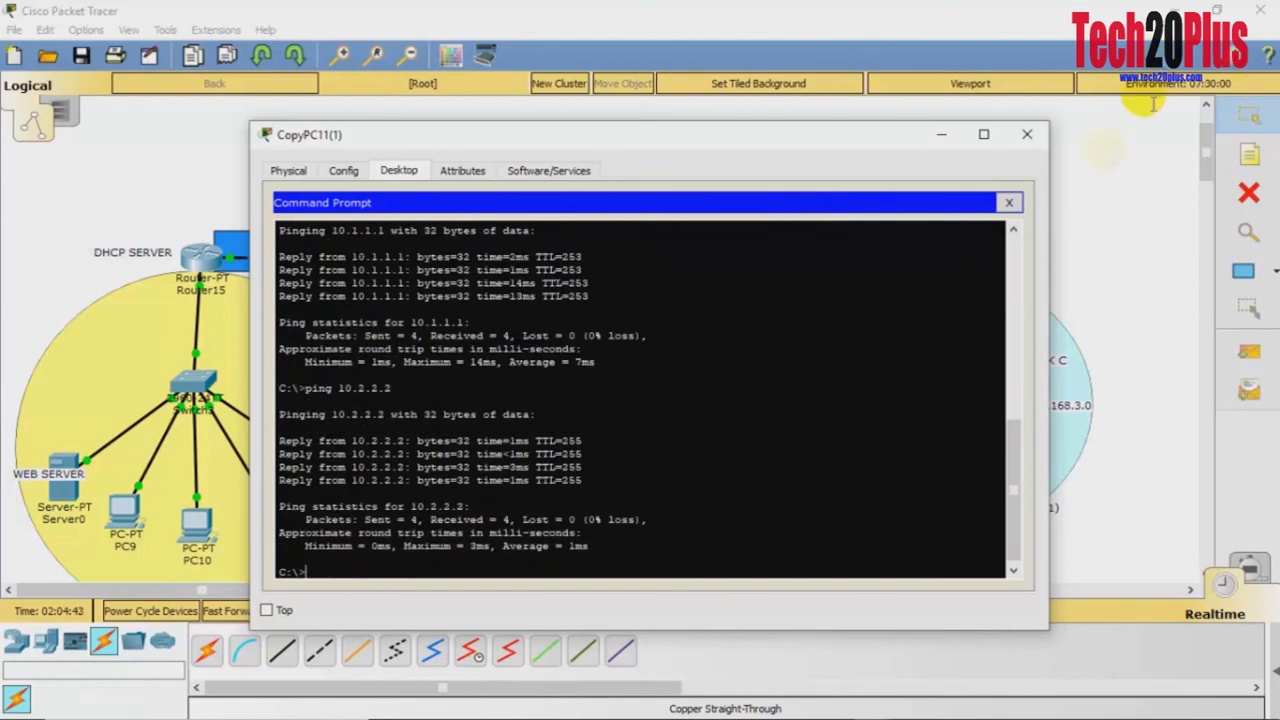
pyautogui.click(1026, 138)
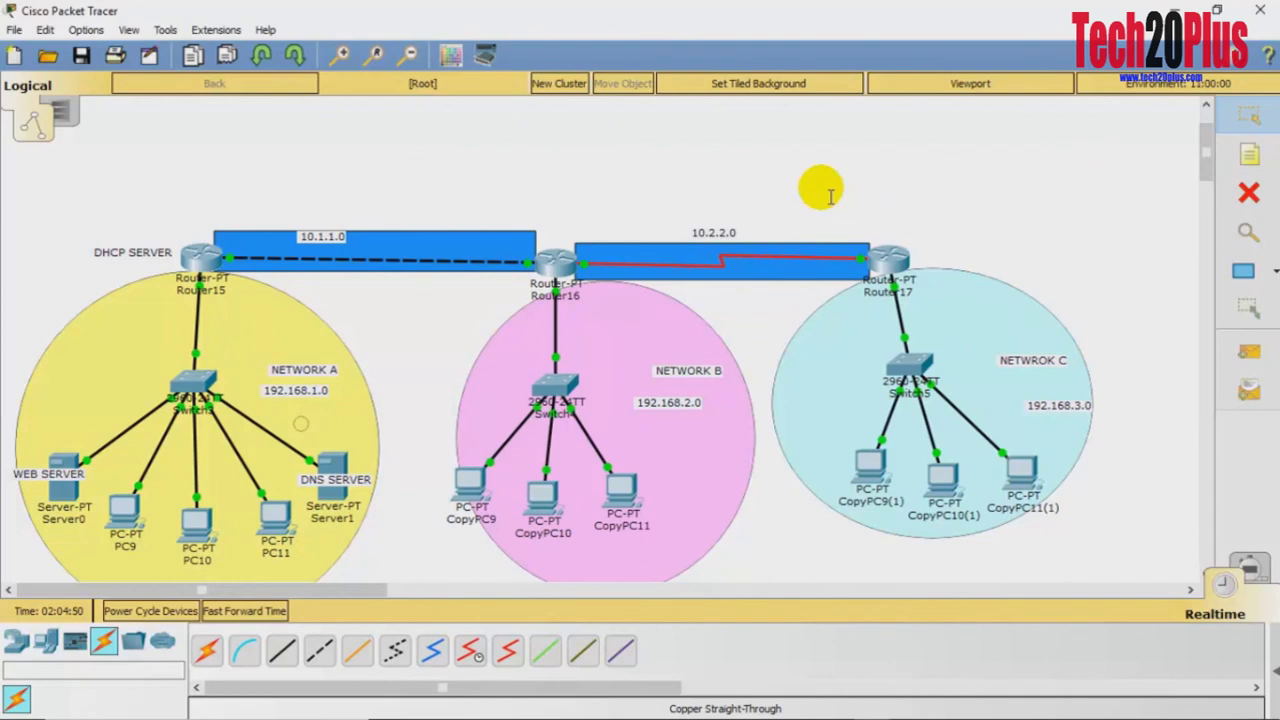
# - Switch to the Notepad topic outline, review the items from DHCP relay agent to web server, and minimize it
pyautogui.moveTo(790, 715)
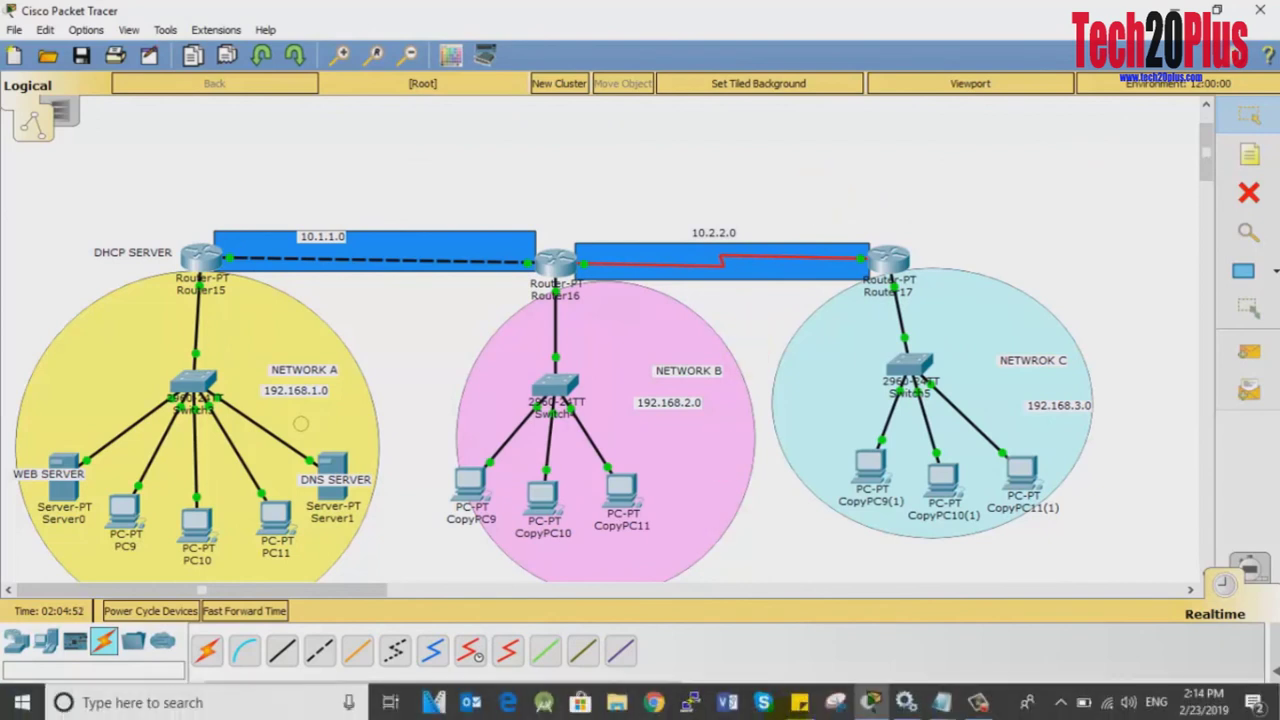
pyautogui.moveTo(941, 703)
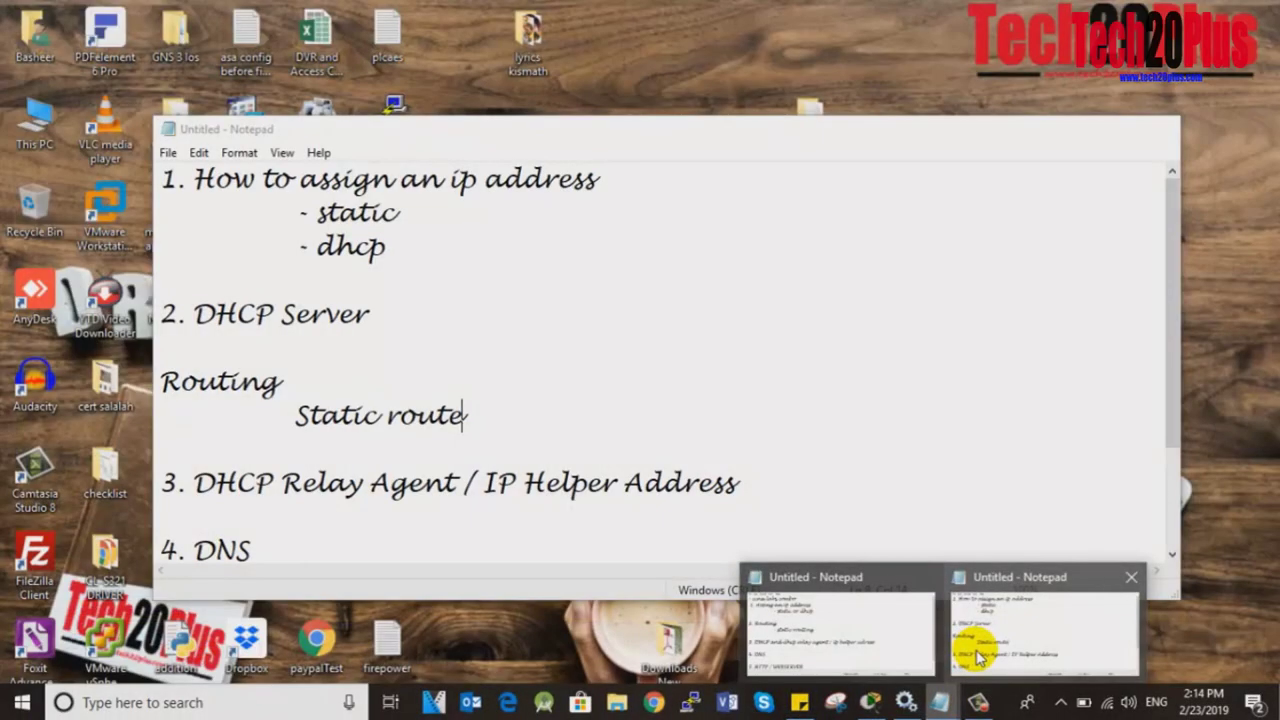
pyautogui.click(980, 655)
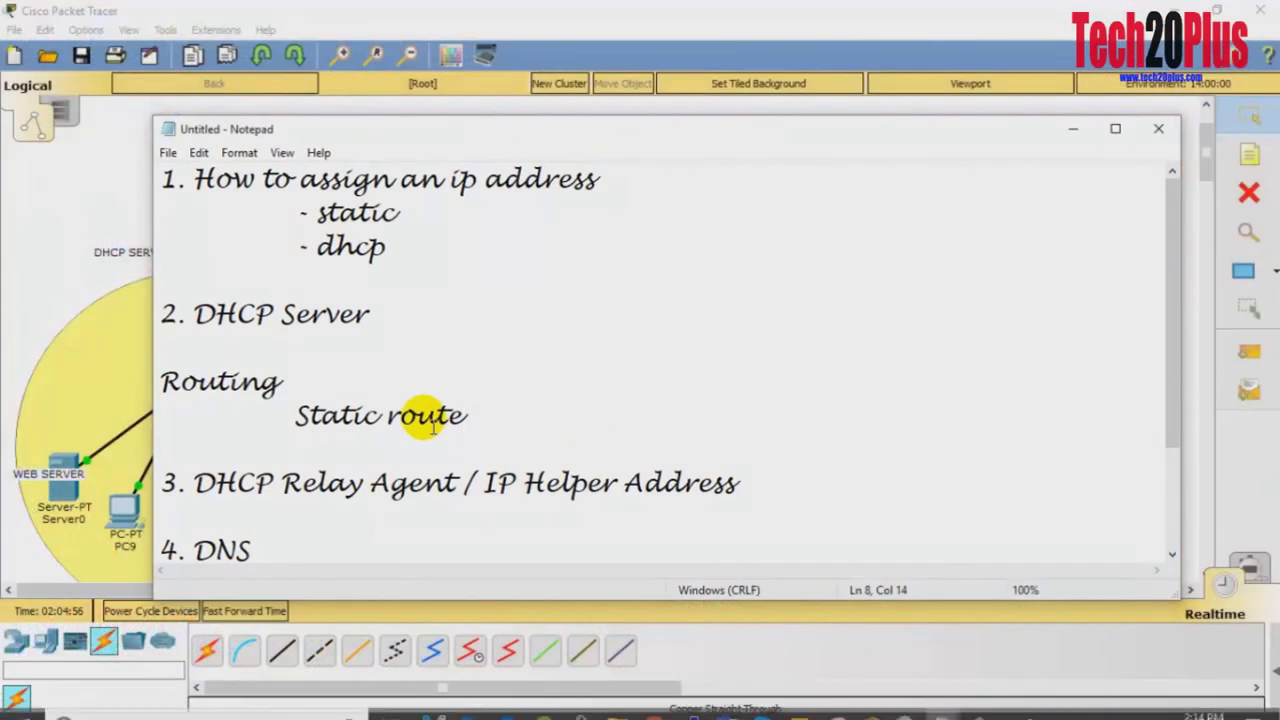
pyautogui.click(240, 495)
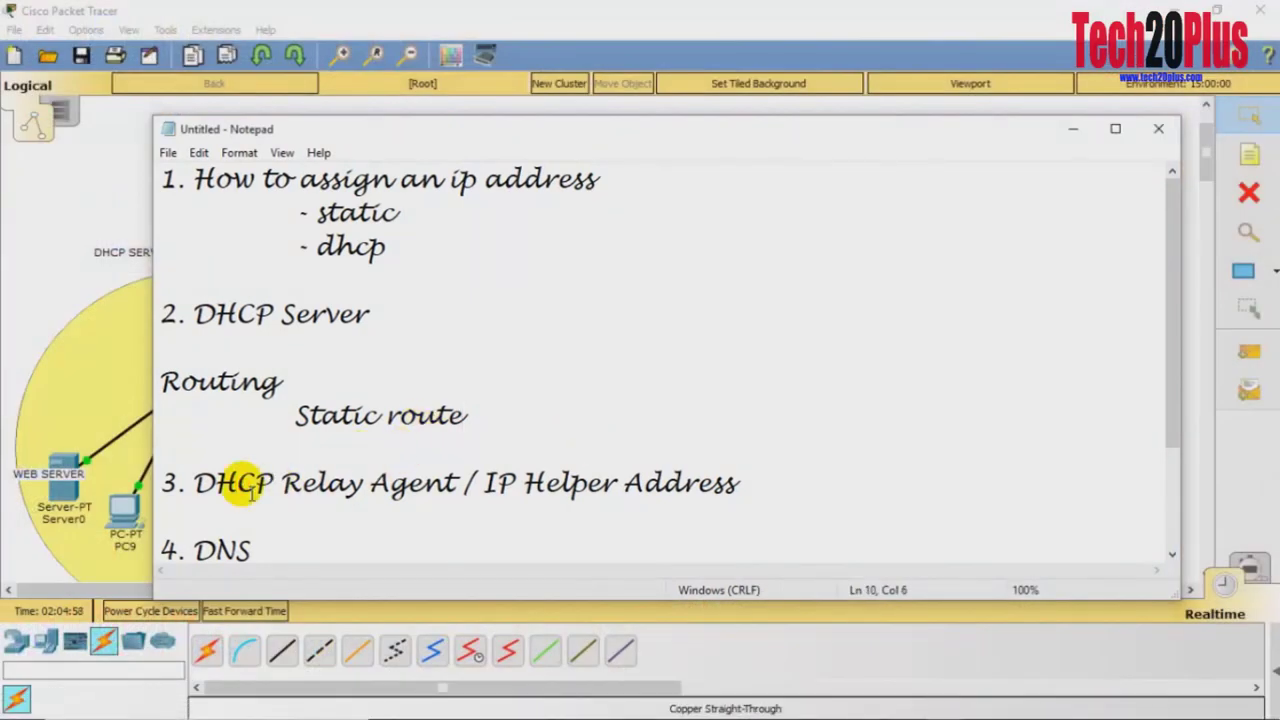
pyautogui.scroll(-1, 250, 490)
pyautogui.moveTo(257, 448); pyautogui.dragTo(215, 448)
pyautogui.moveTo(190, 516); pyautogui.dragTo(745, 533)
pyautogui.click(887, 373)
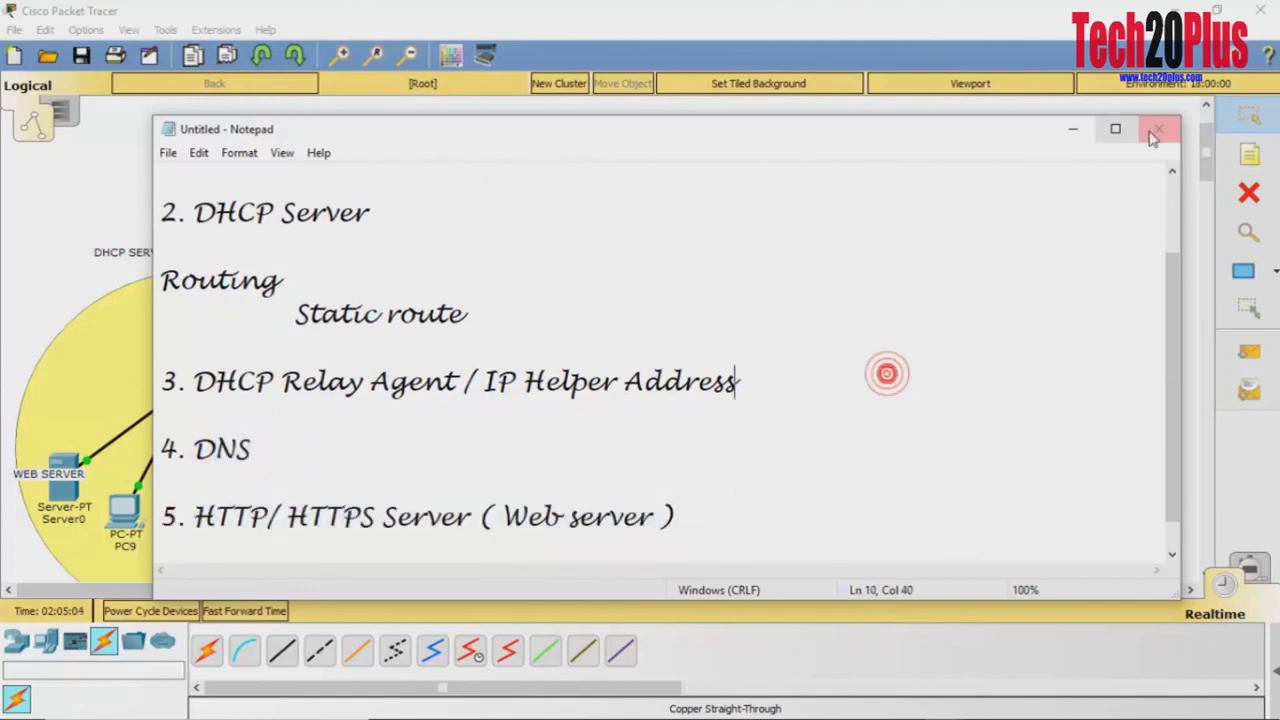
pyautogui.click(1074, 131)
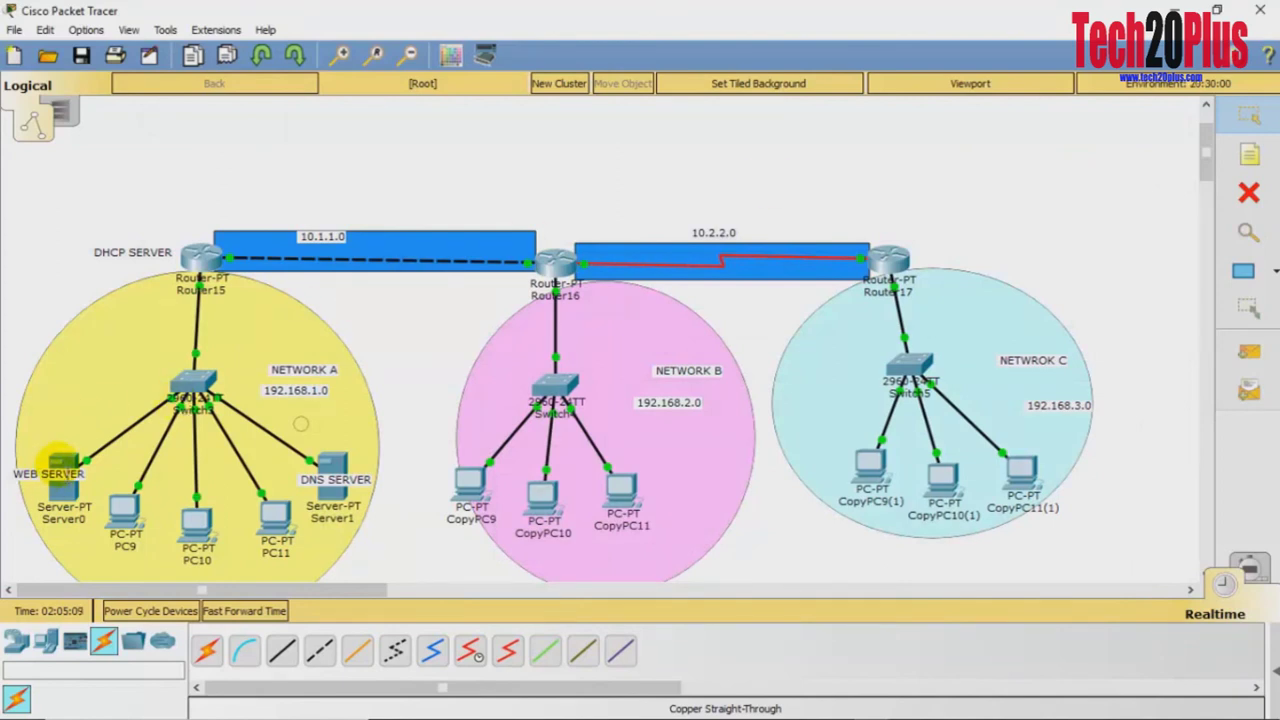
pyautogui.click(65, 470)
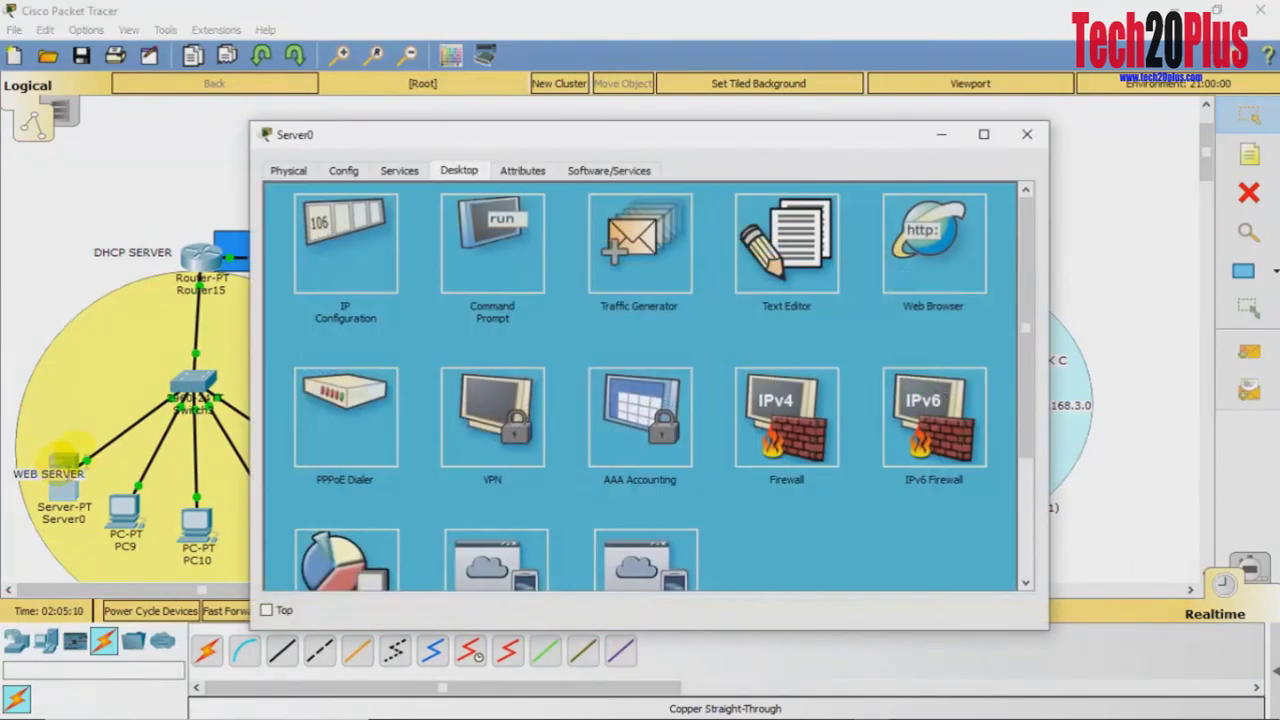
pyautogui.click(1046, 131)
pyautogui.click(538, 341)
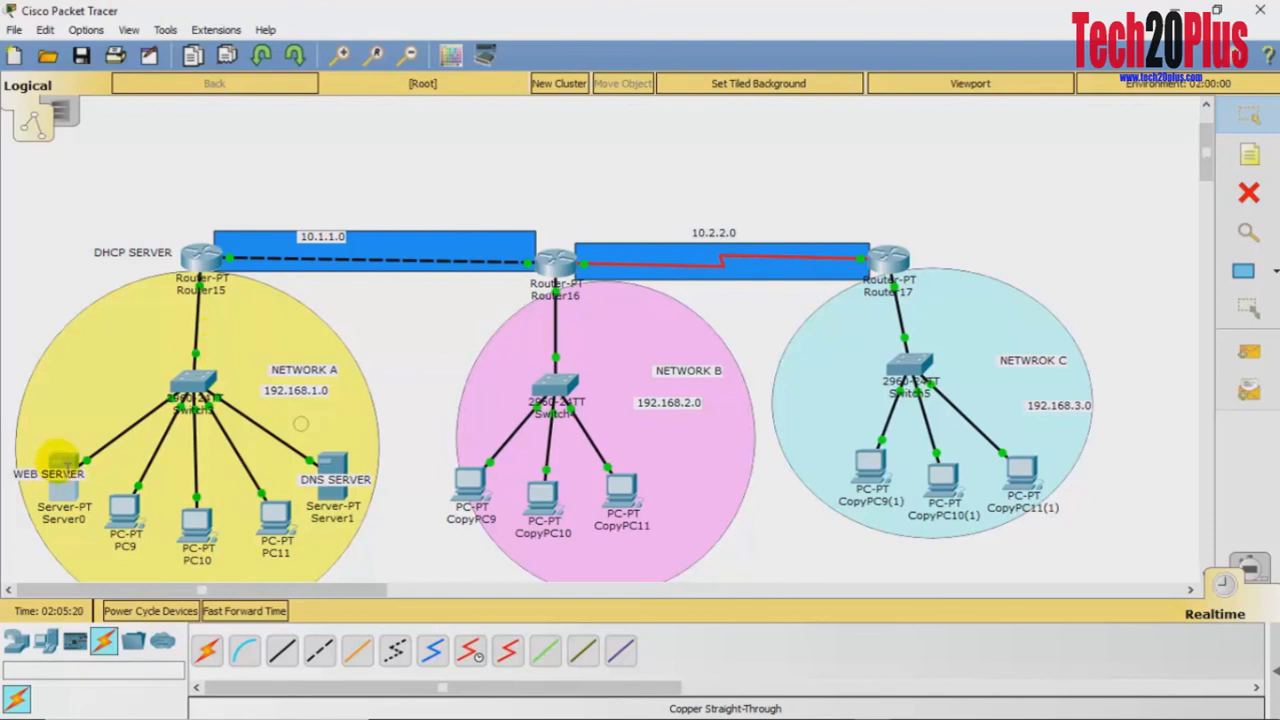
# - Open Server0 and look at its web browser with an empty address, closing only the browser
pyautogui.click(62, 466)
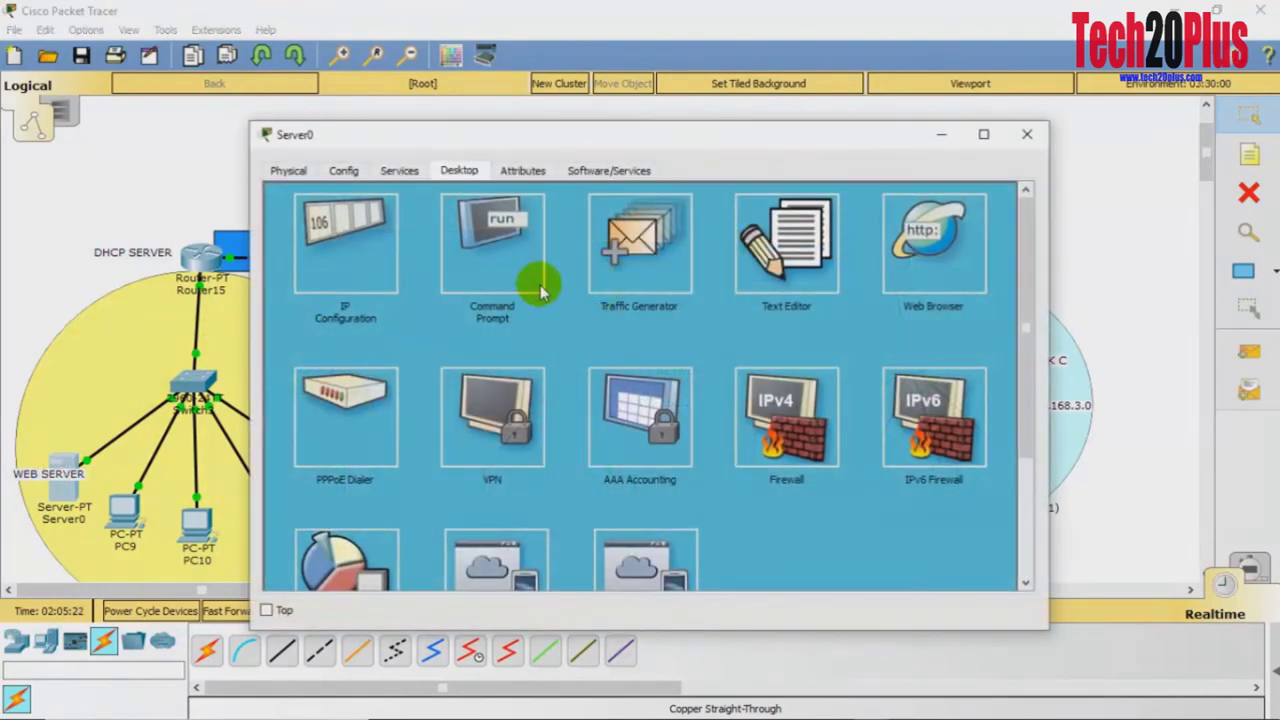
pyautogui.click(922, 267)
pyautogui.click(409, 234)
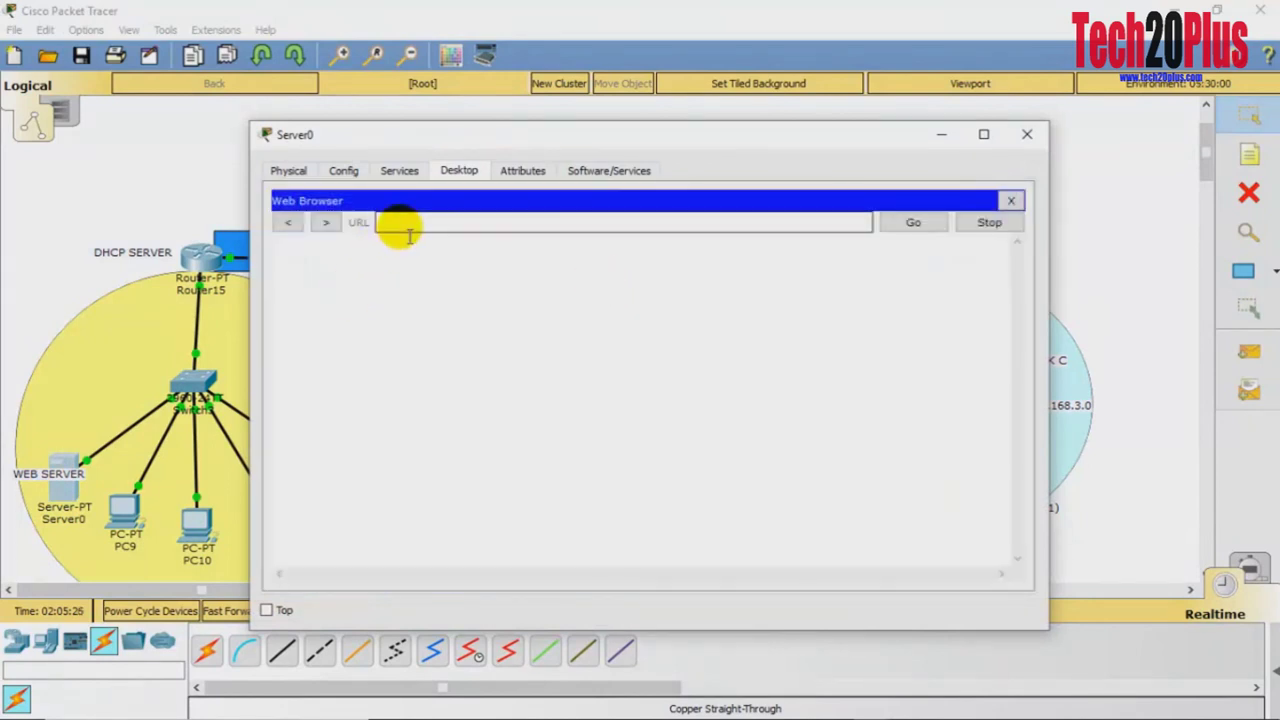
pyautogui.click(402, 231)
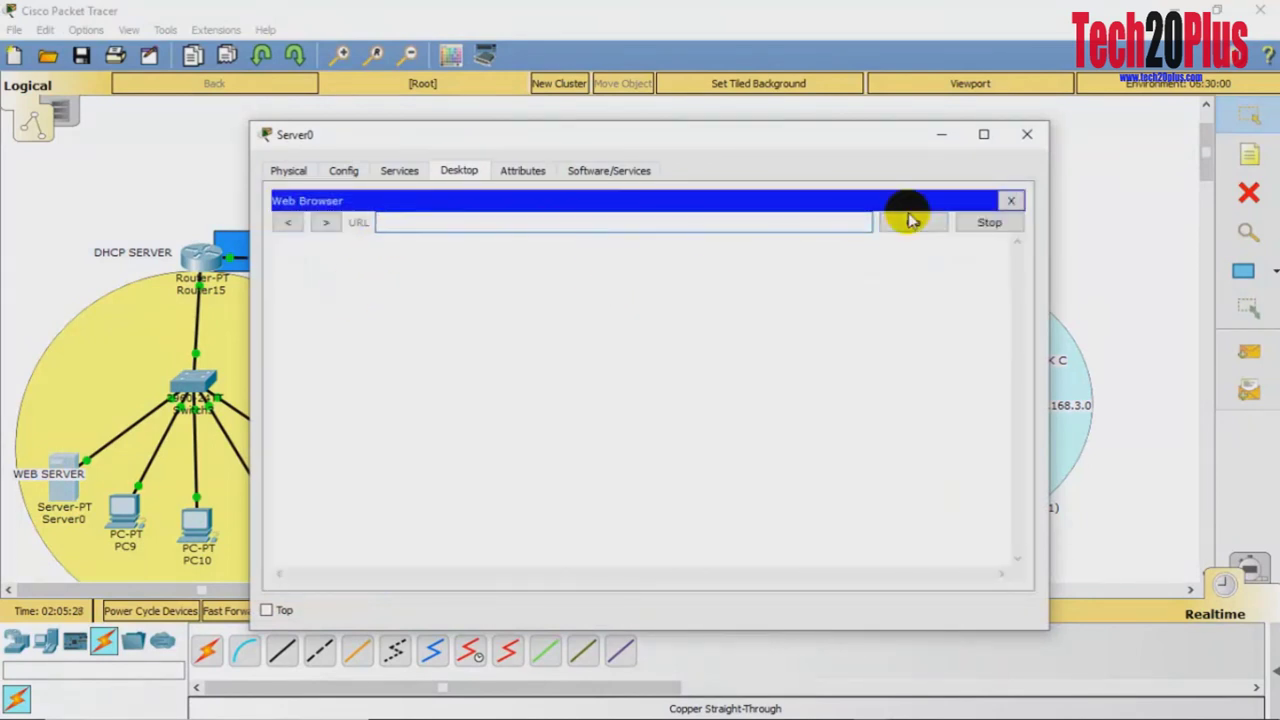
pyautogui.click(1015, 197)
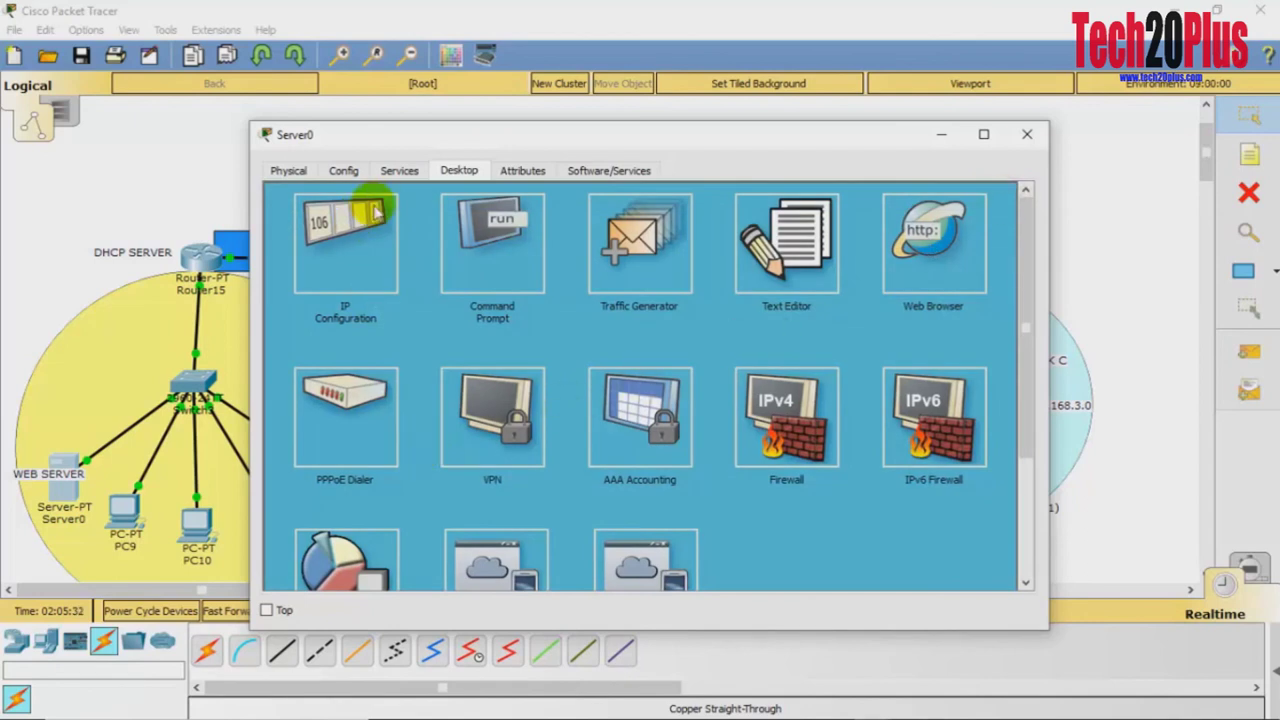
# - Open the HTTP service settings of Server0 and select On for HTTPS
pyautogui.click(397, 170)
pyautogui.click(396, 166)
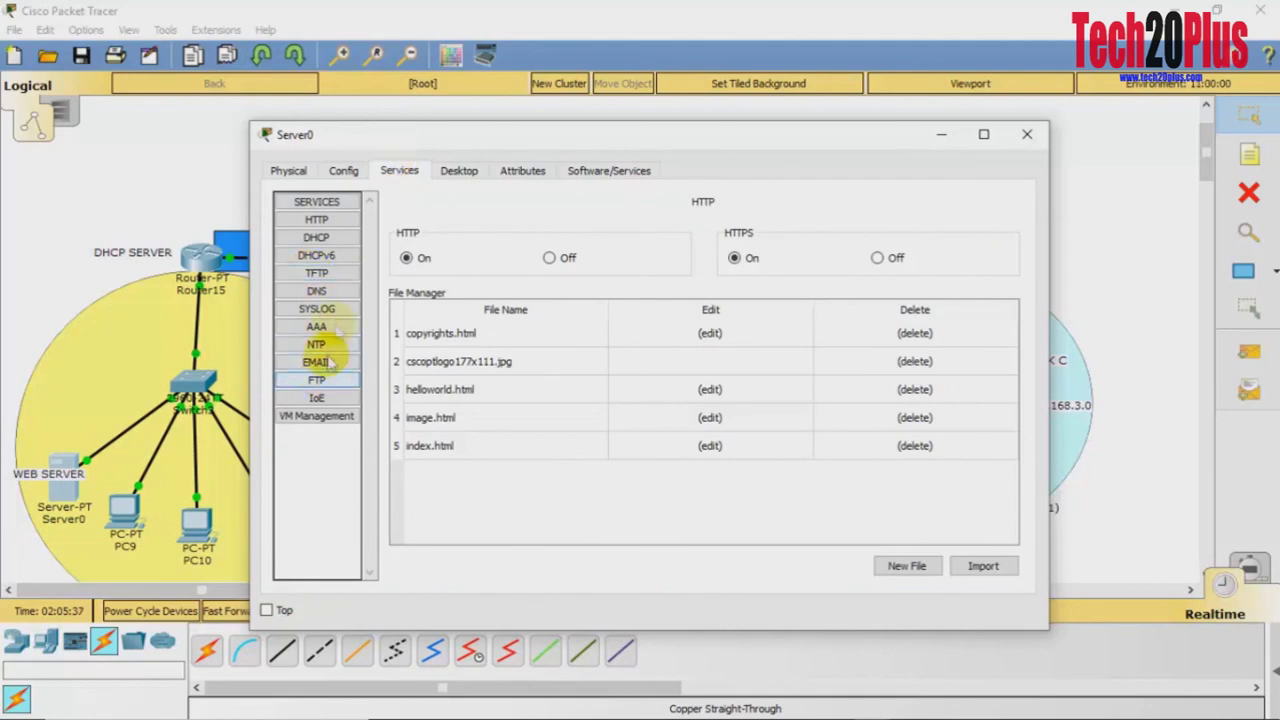
pyautogui.click(335, 220)
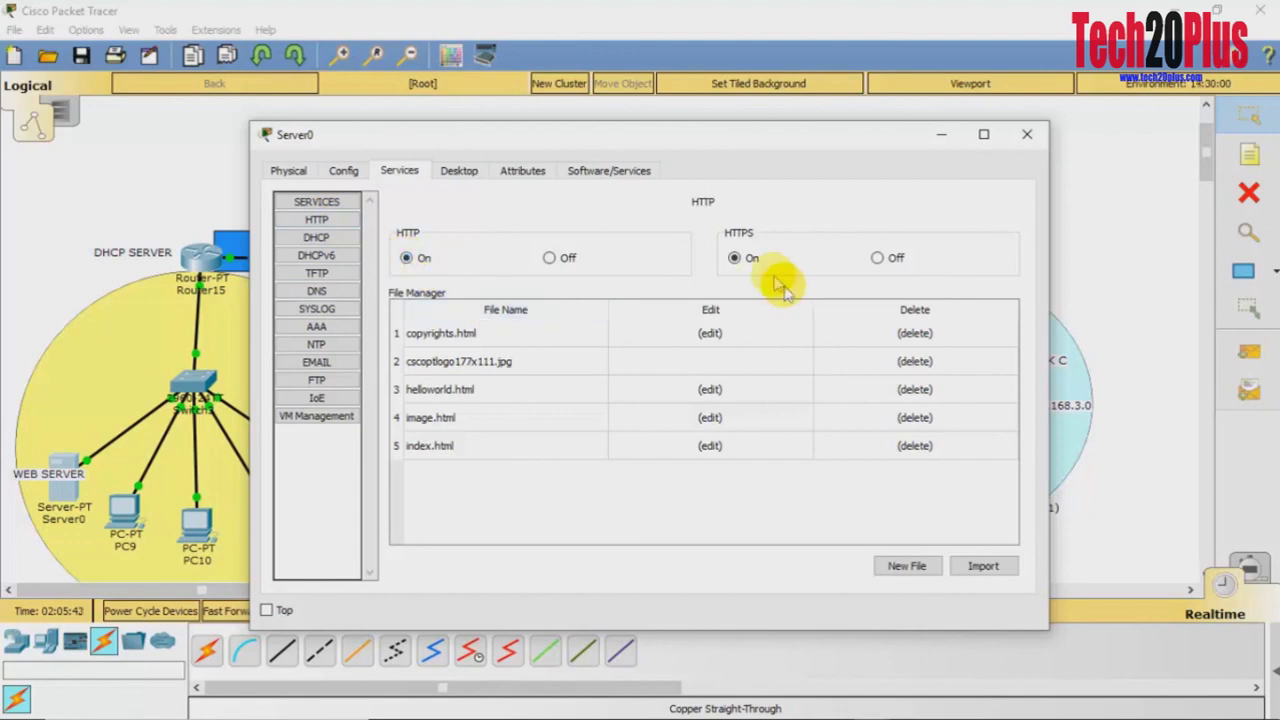
pyautogui.click(733, 259)
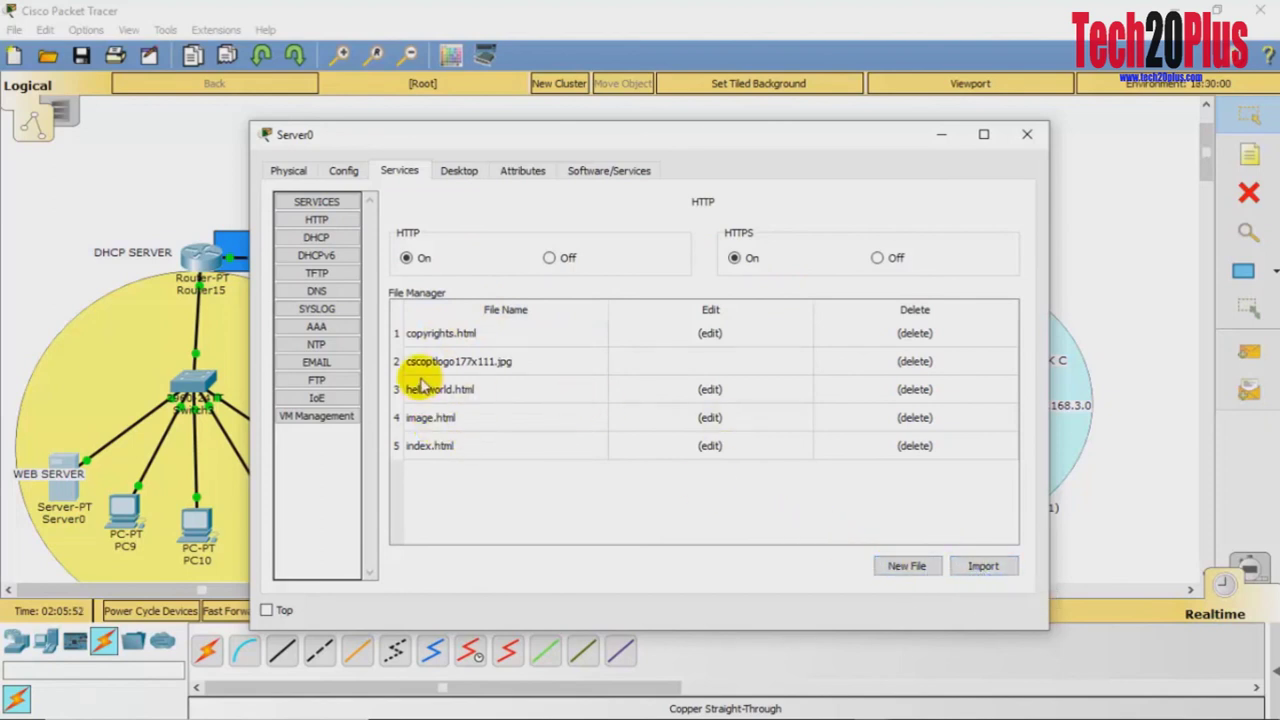
# - Open index.html for editing and replace "Cisco Packet Tracer" in the welcome line with "Tech20Plus Youtube Channel"
pyautogui.click(424, 449)
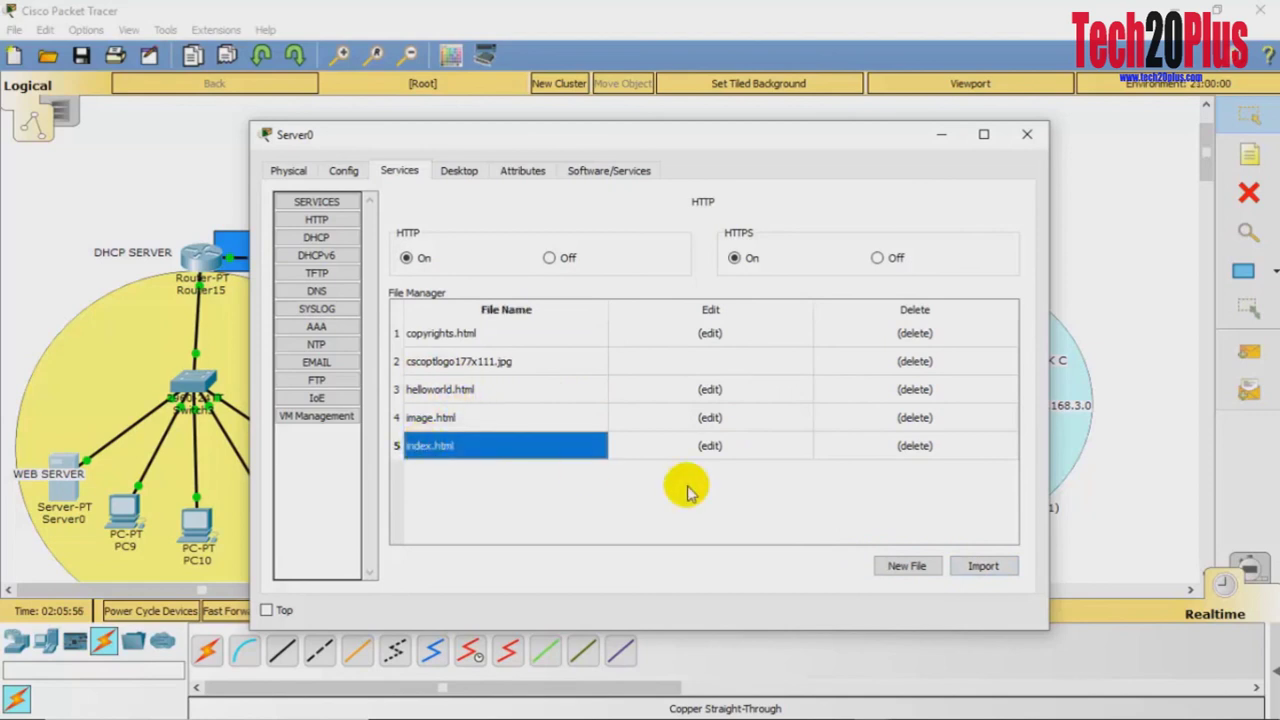
pyautogui.click(709, 446)
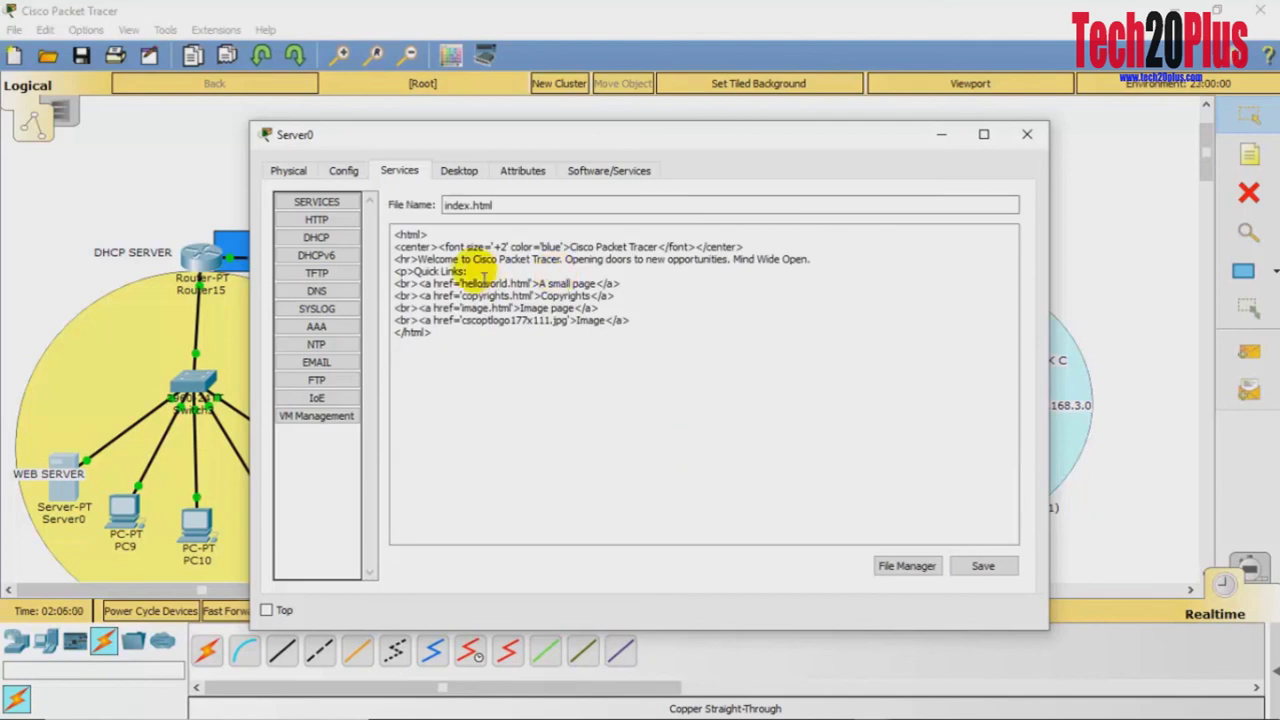
pyautogui.moveTo(472, 259); pyautogui.dragTo(566, 264)
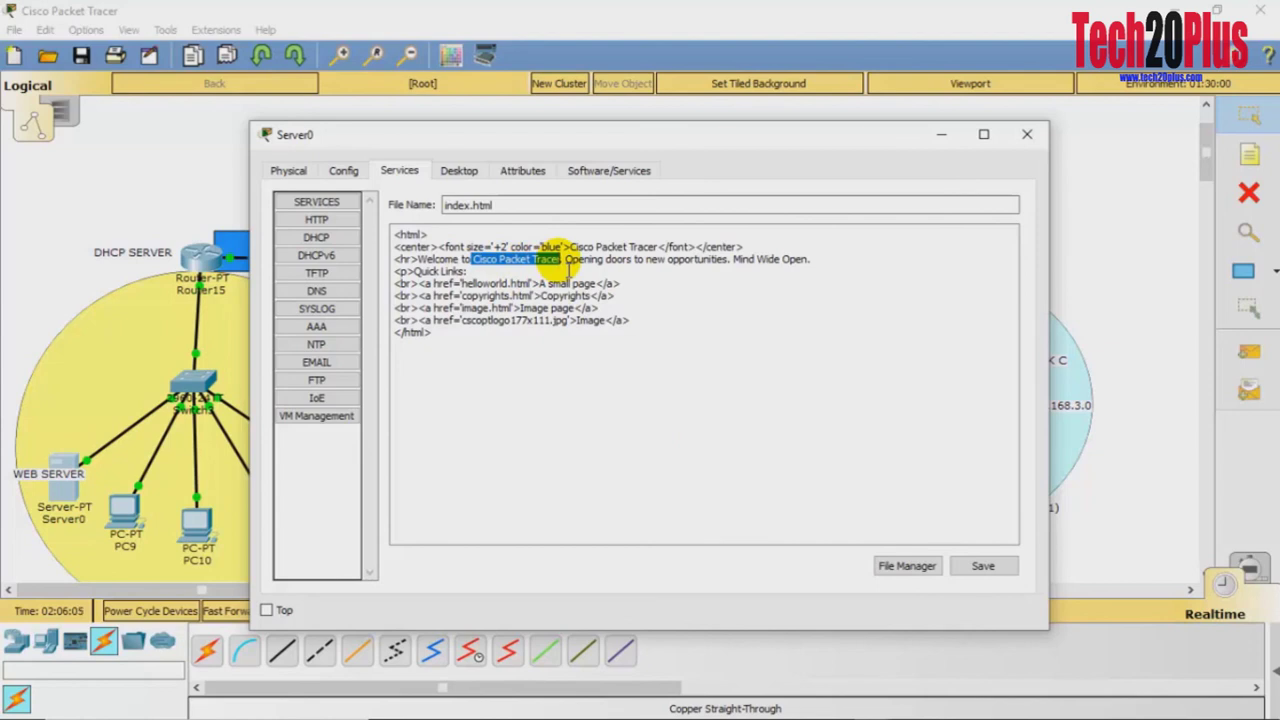
pyautogui.press('Delete')
pyautogui.write('Tech')
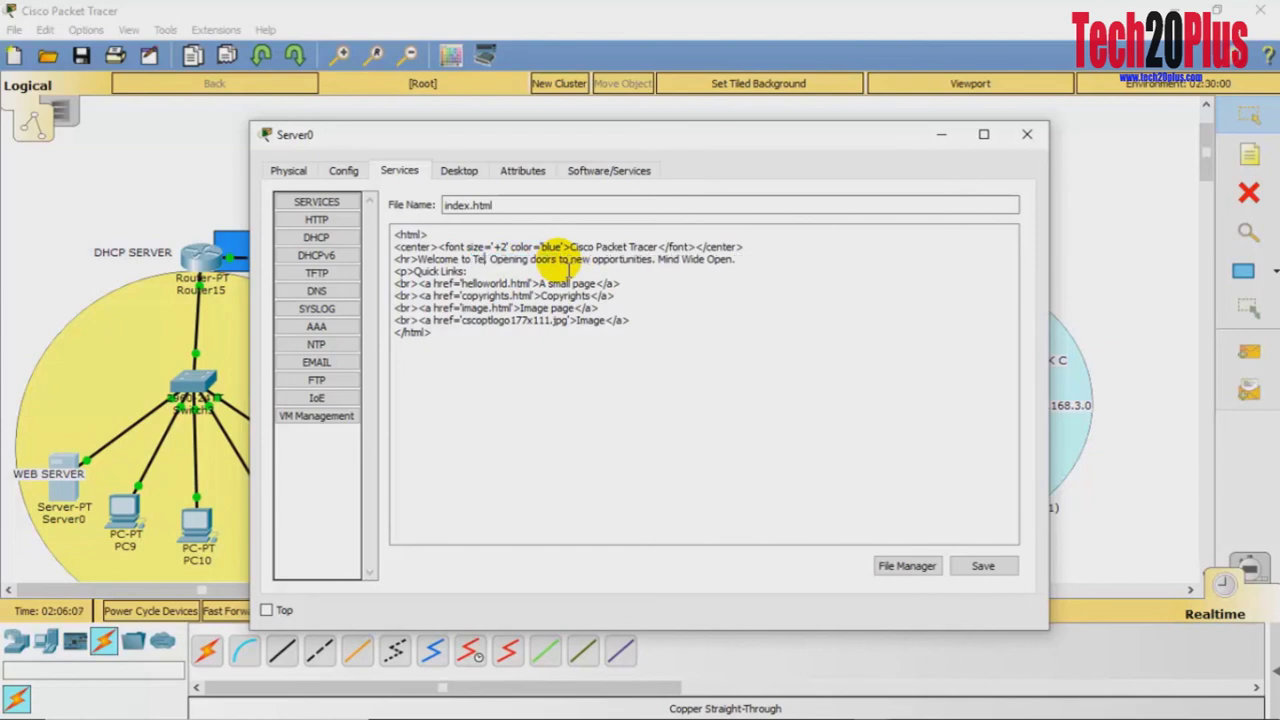
pyautogui.write('20Plus')
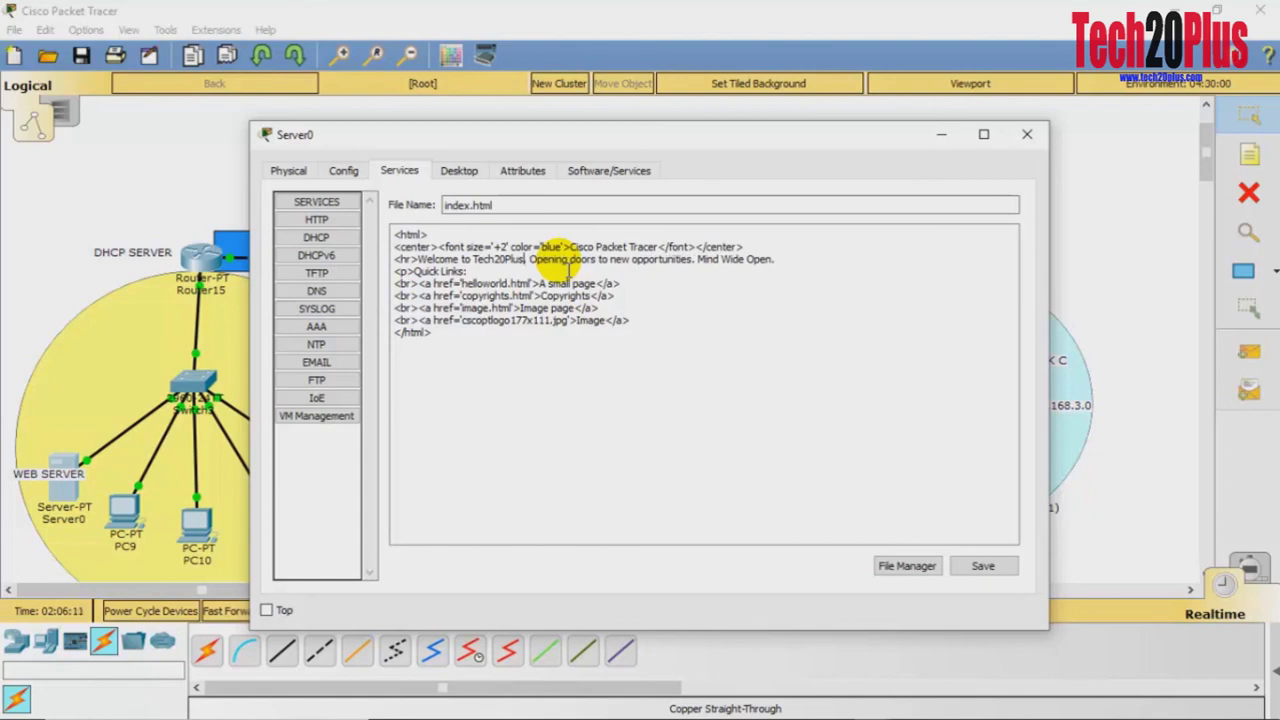
pyautogui.write(' Youtu')
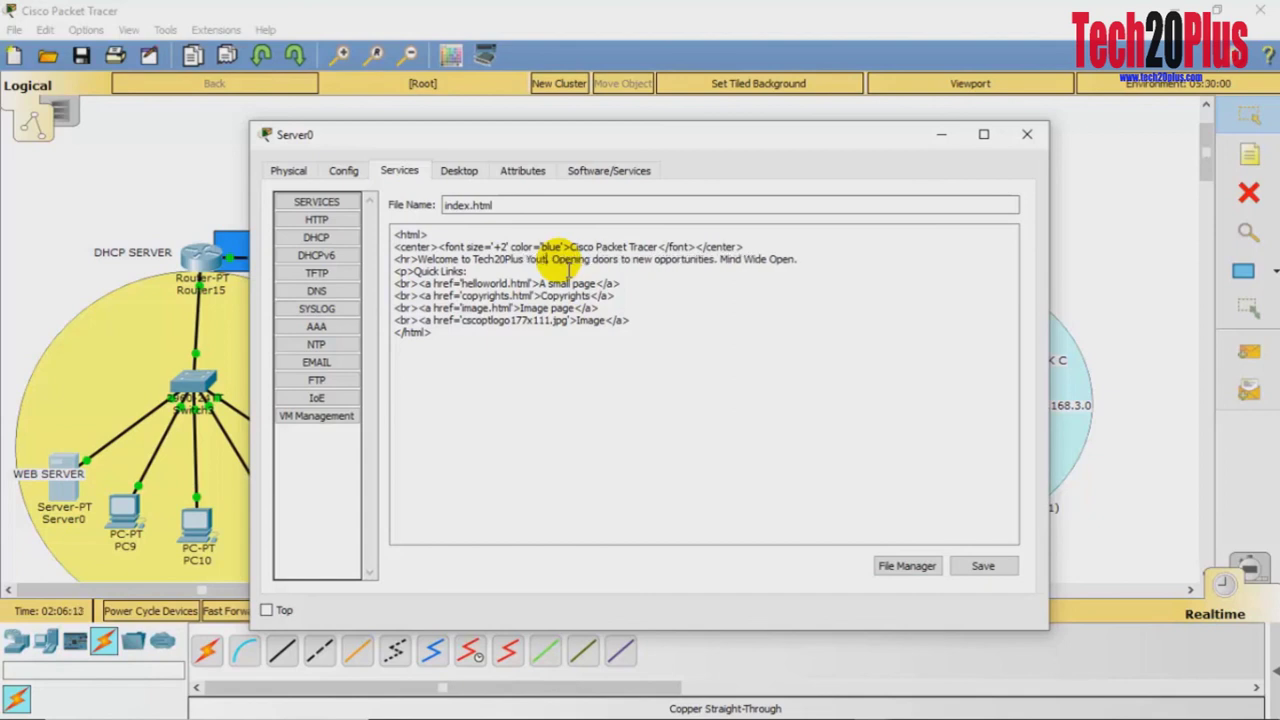
pyautogui.write('be')
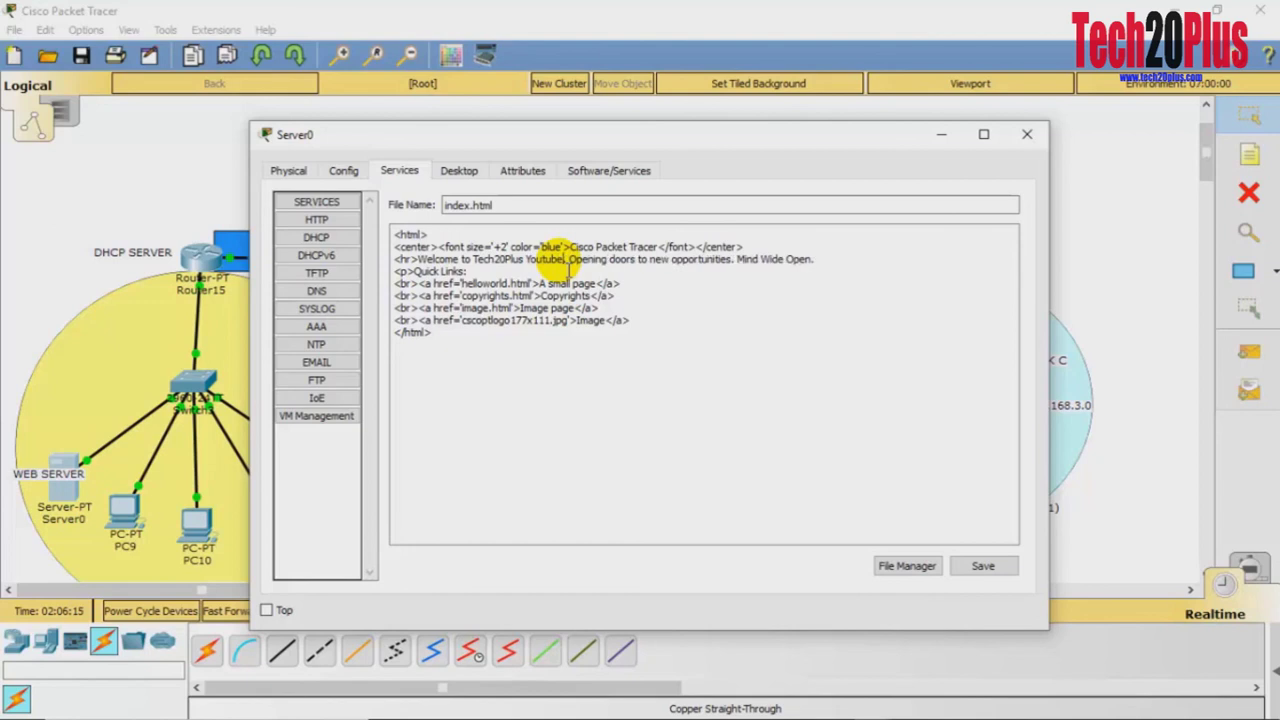
pyautogui.write(' Channel')
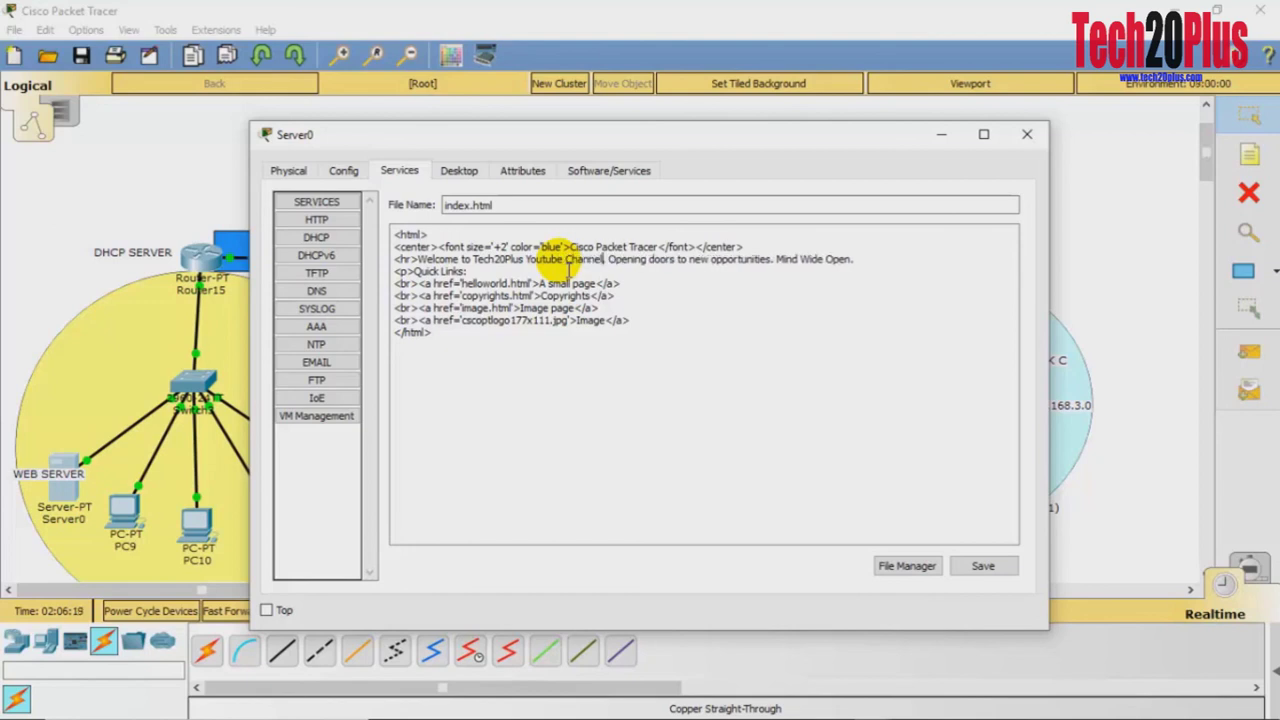
# - Replace the rest of the welcome line with "Please Subscribe this channel...", save index.html over the existing file, and close Server0
pyautogui.click(778, 284)
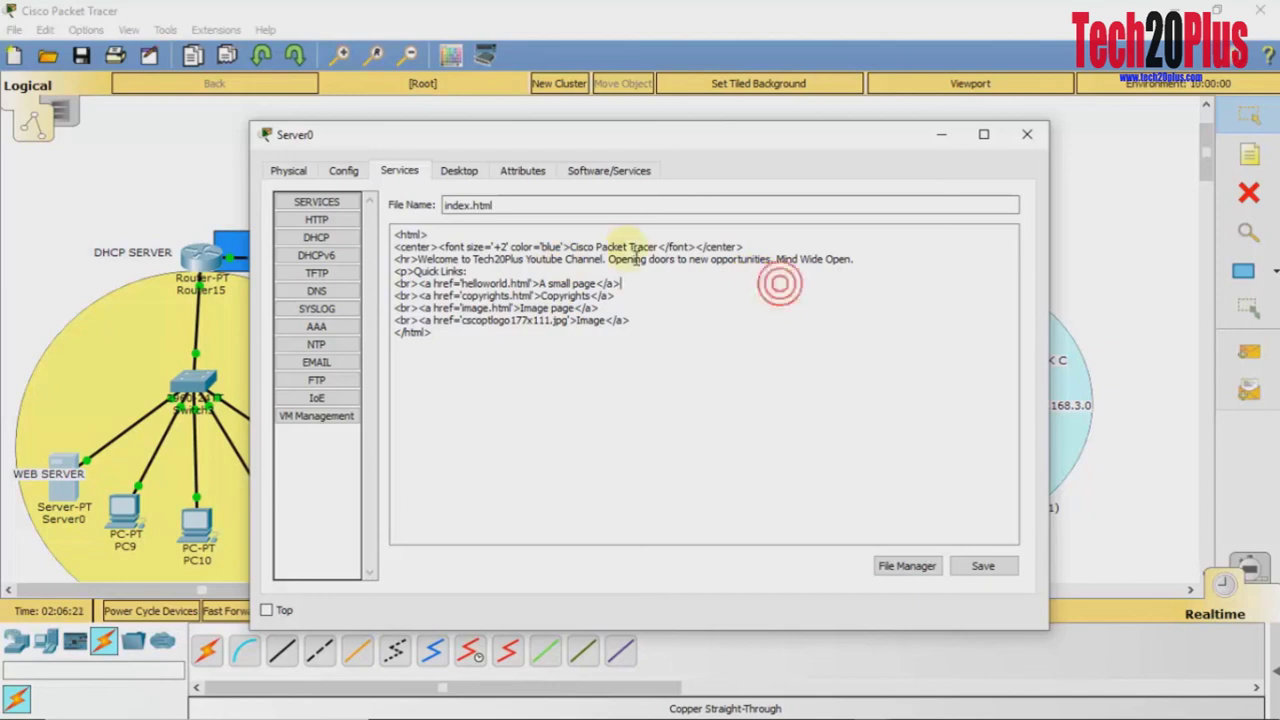
pyautogui.moveTo(609, 260); pyautogui.dragTo(855, 265)
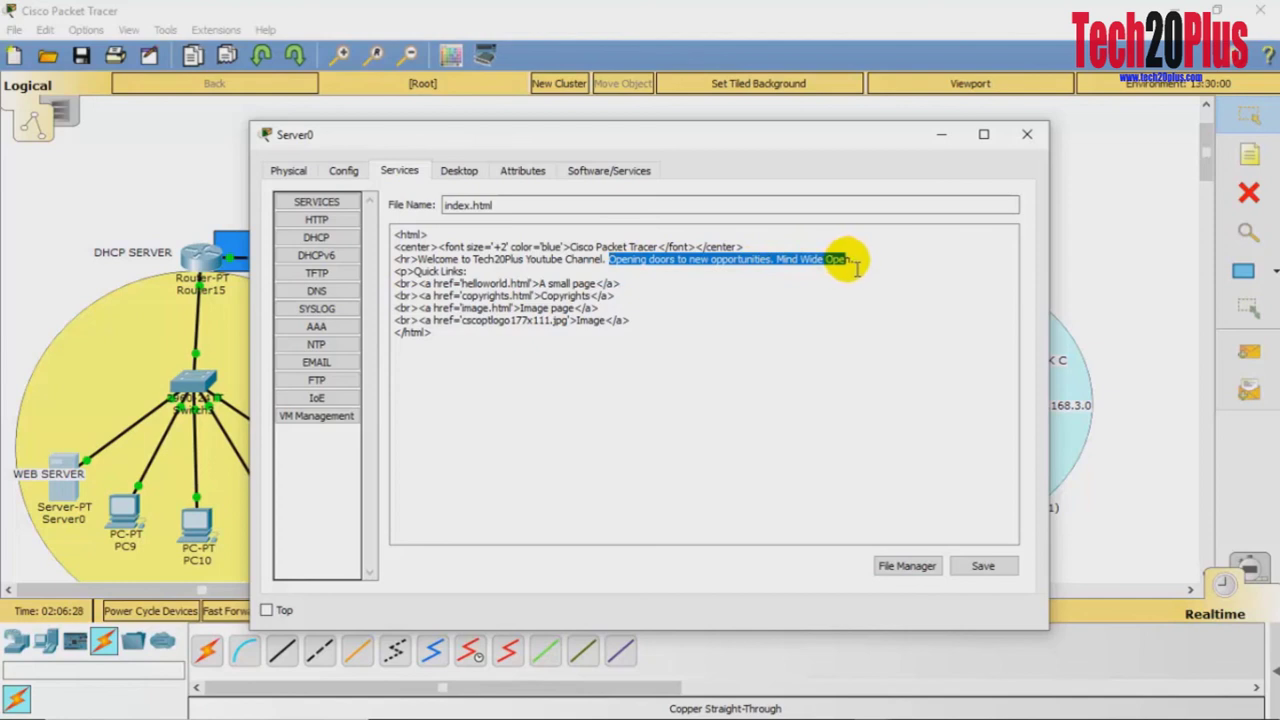
pyautogui.press('BackSpace')
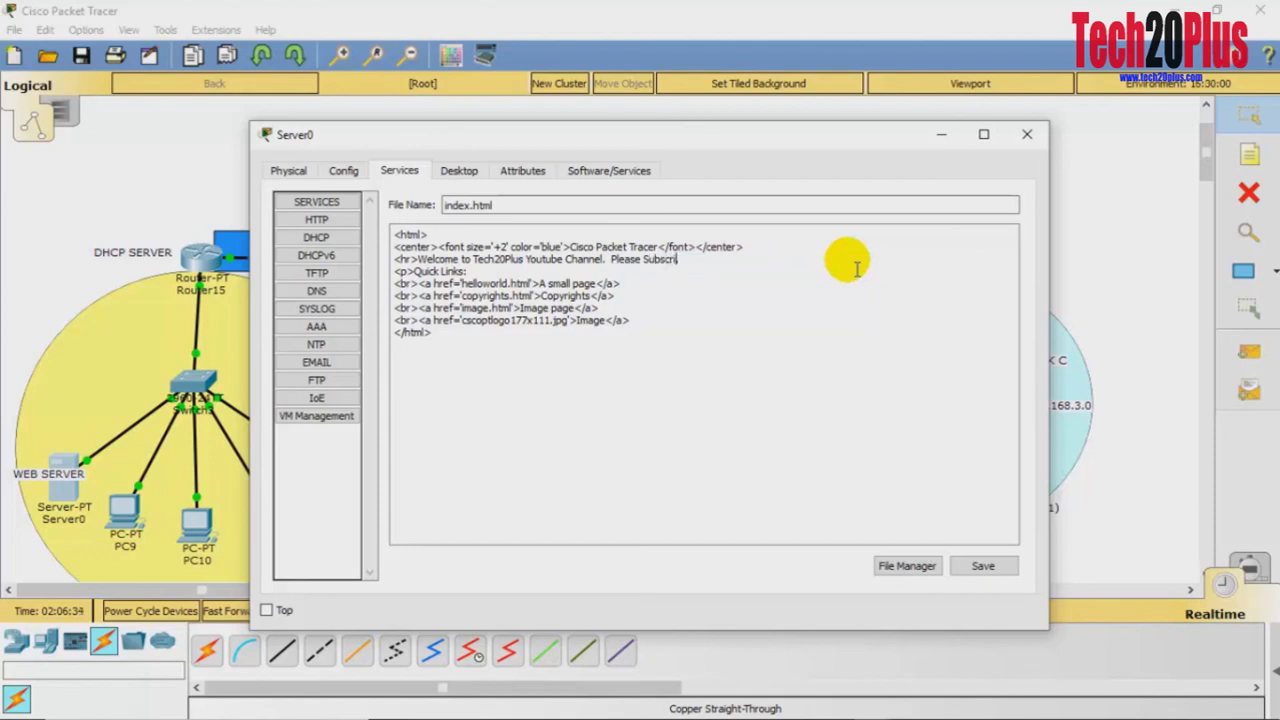
pyautogui.write('channel...')
pyautogui.click(778, 364)
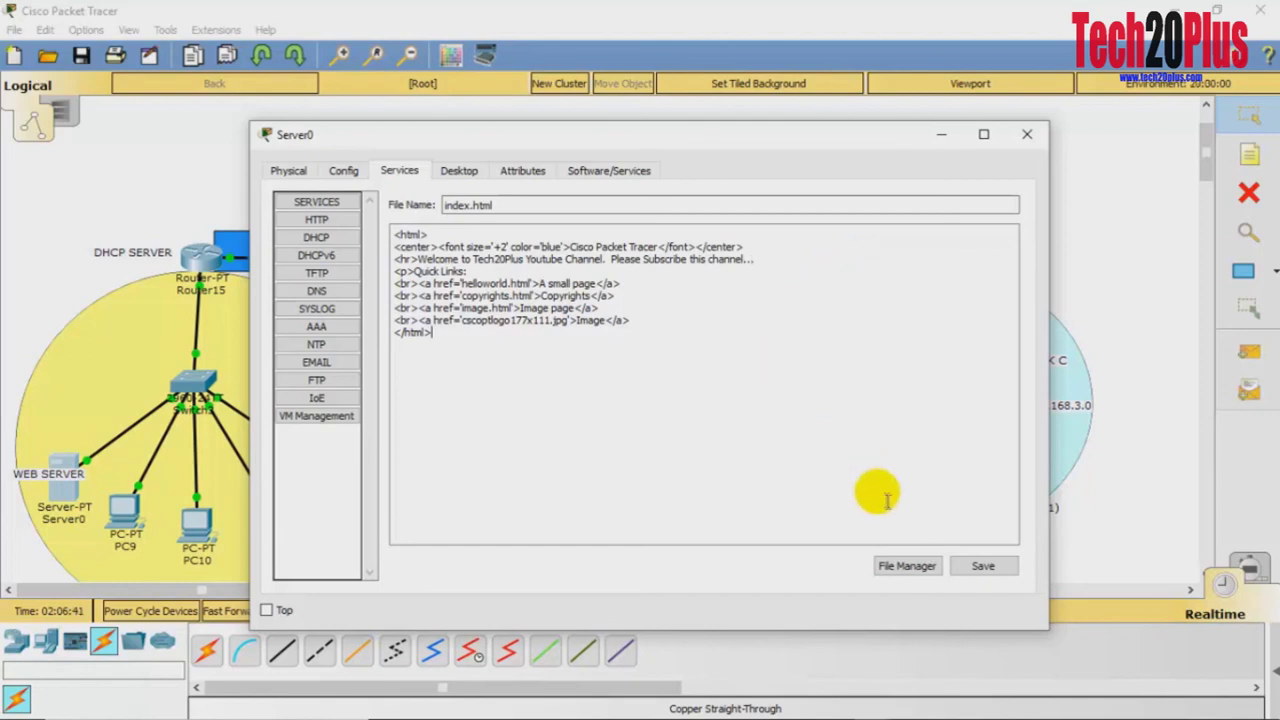
pyautogui.click(983, 565)
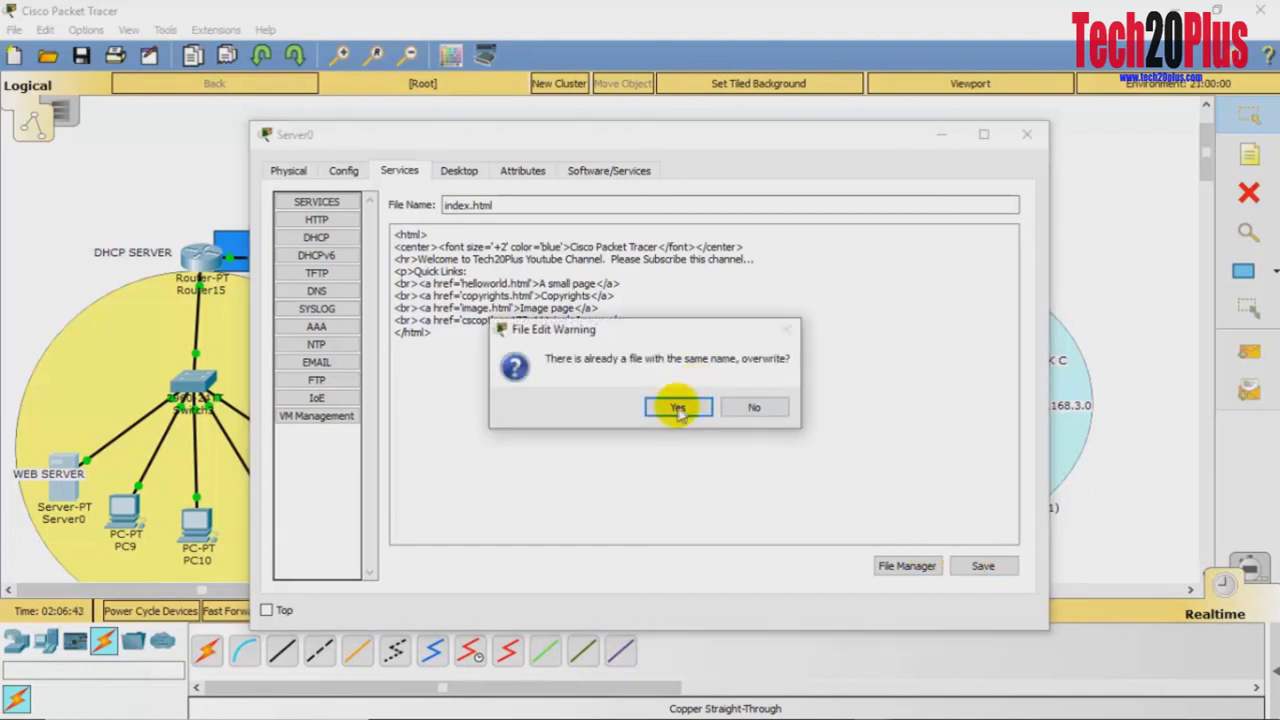
pyautogui.click(678, 408)
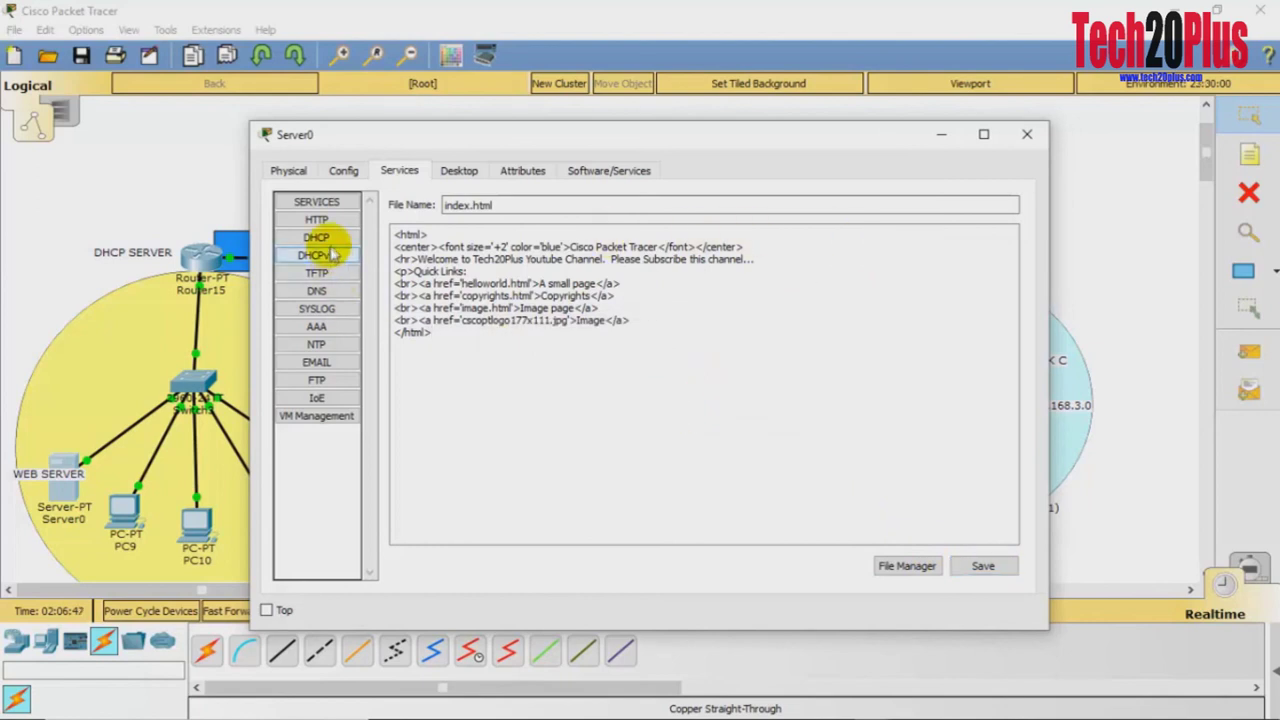
pyautogui.click(318, 219)
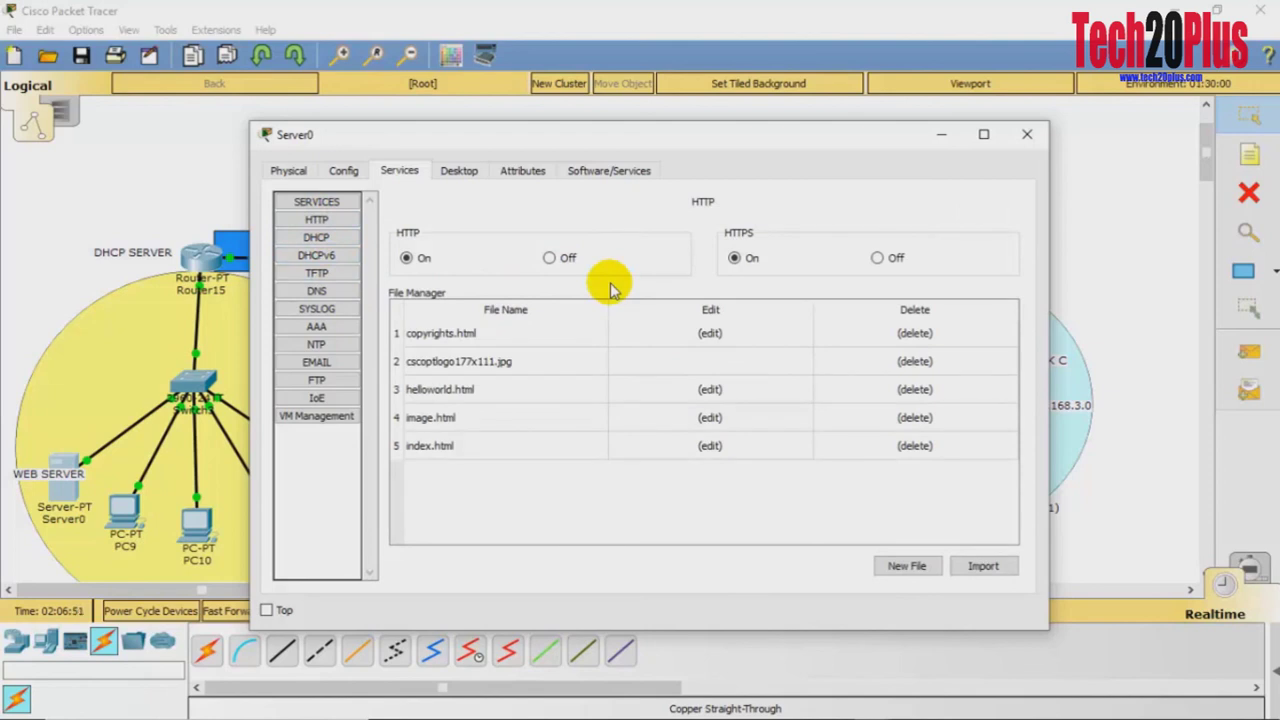
pyautogui.click(1029, 141)
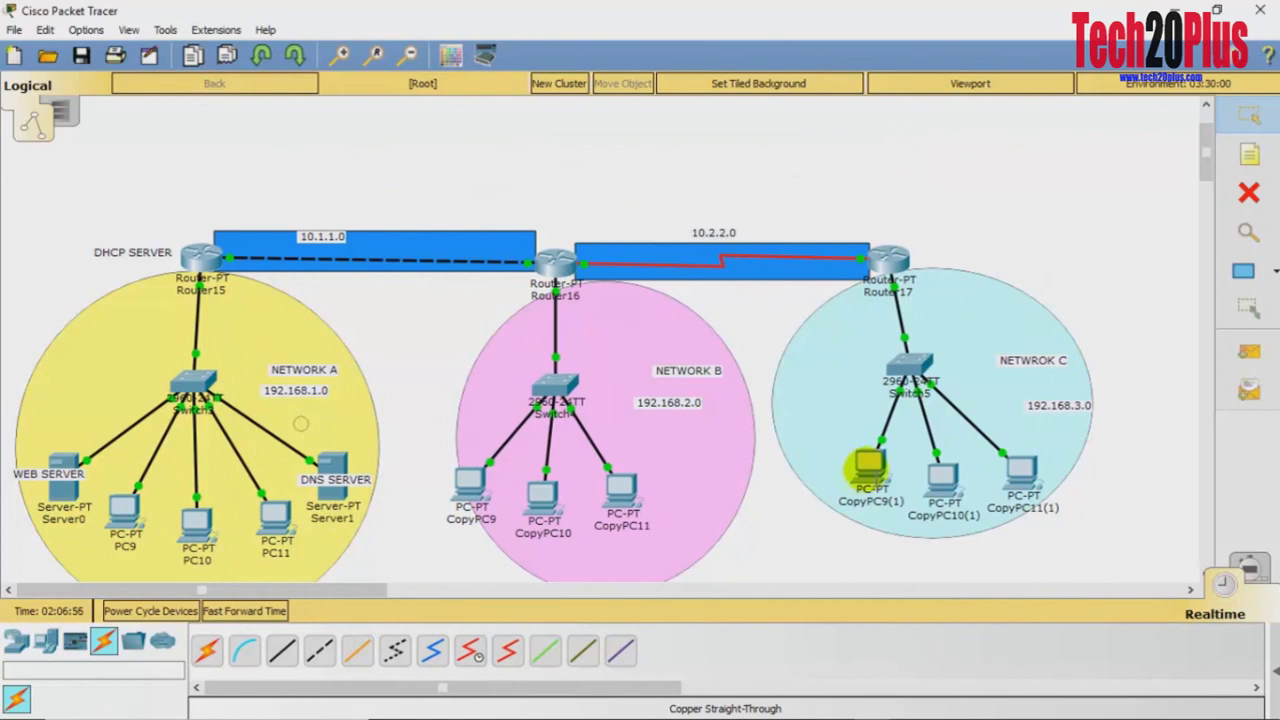
# - Open the DNS service settings of Server1 and turn the DNS service on
pyautogui.moveTo(868, 468)
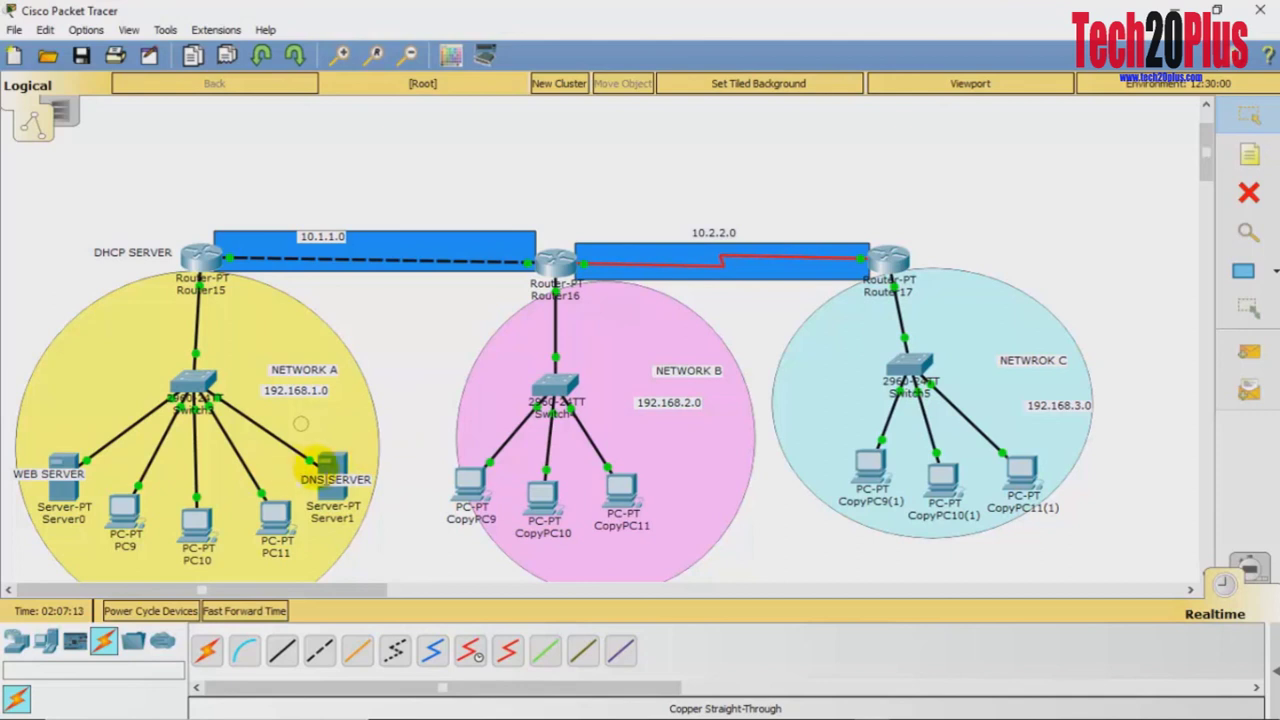
pyautogui.click(330, 468)
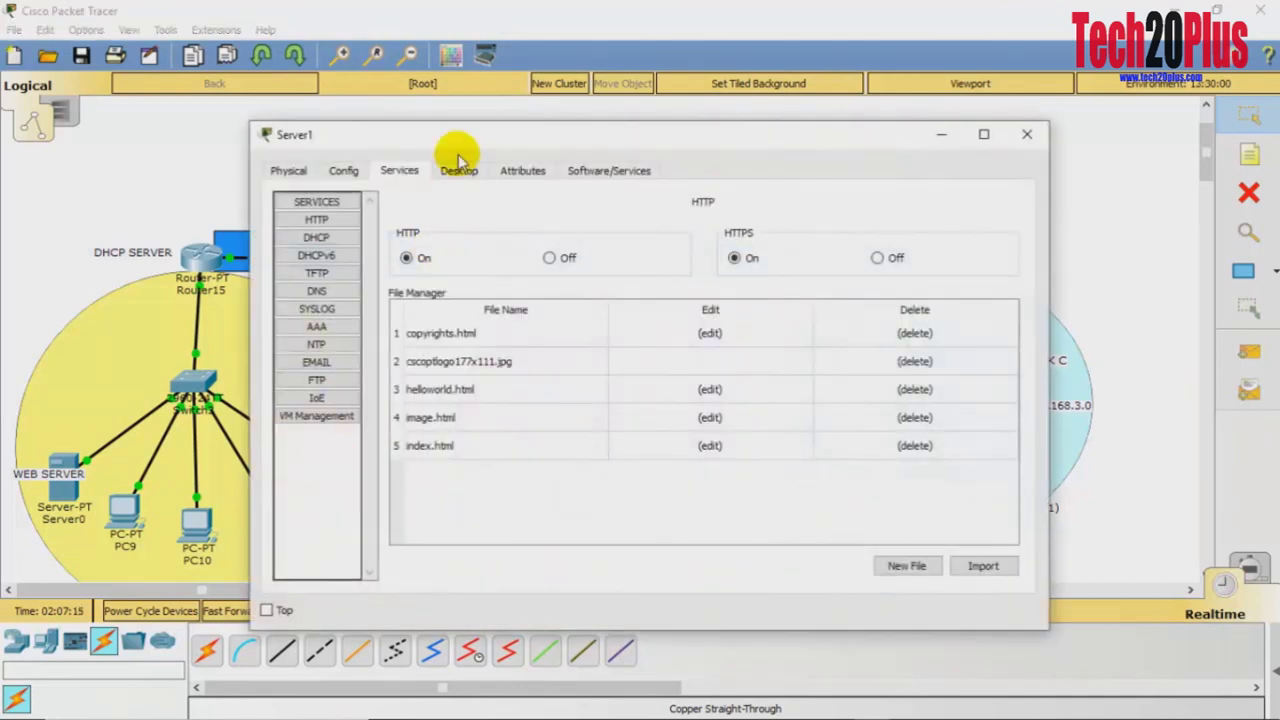
pyautogui.click(309, 291)
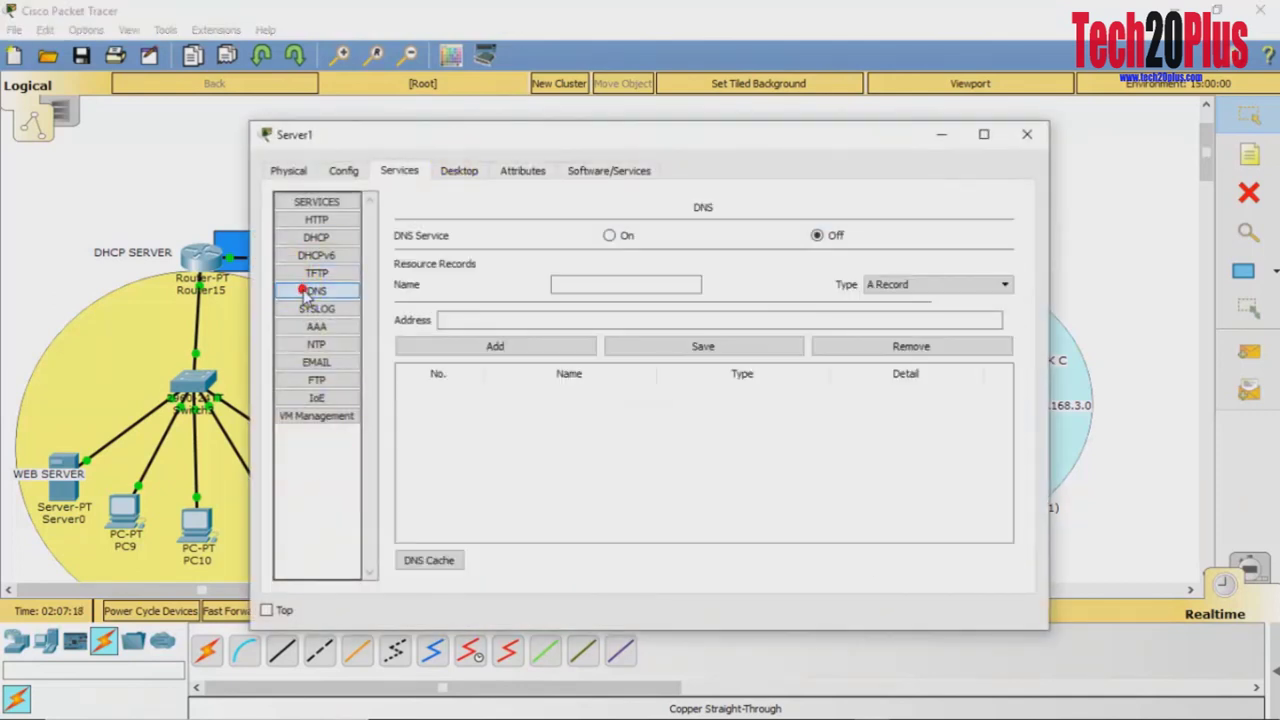
pyautogui.click(610, 240)
pyautogui.click(575, 284)
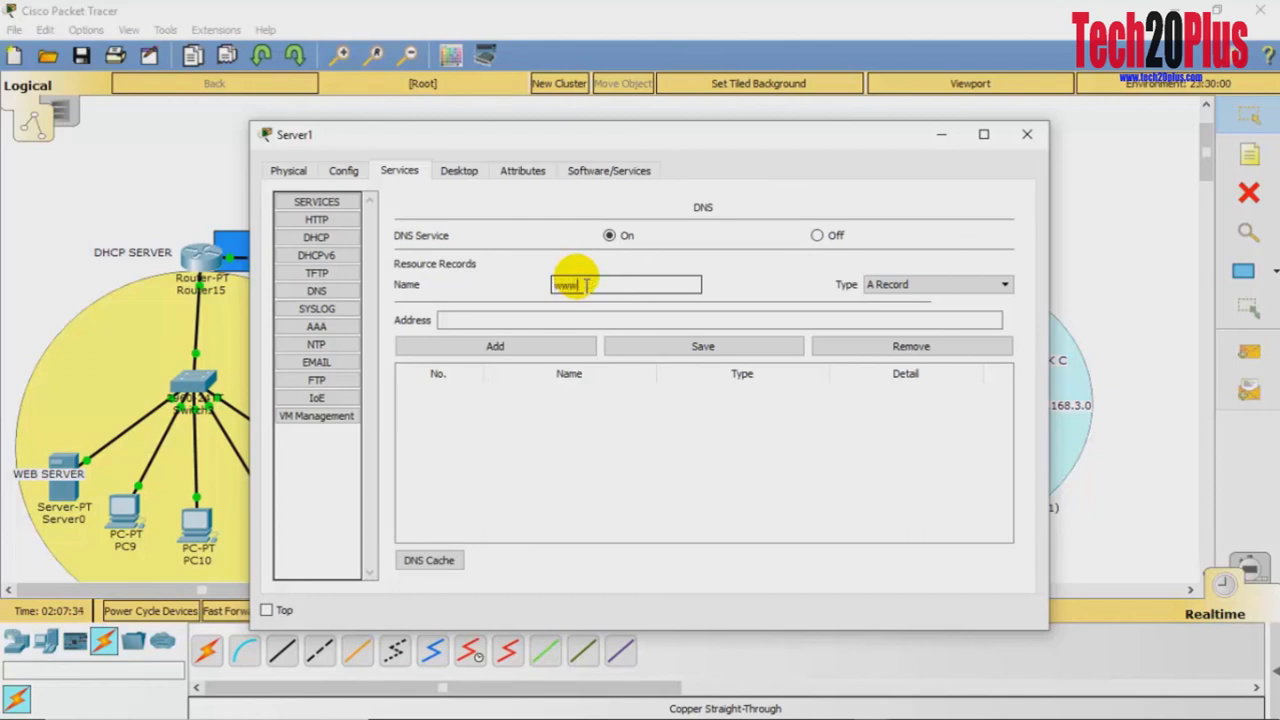
pyautogui.write('20plus.com')
pyautogui.click(552, 320)
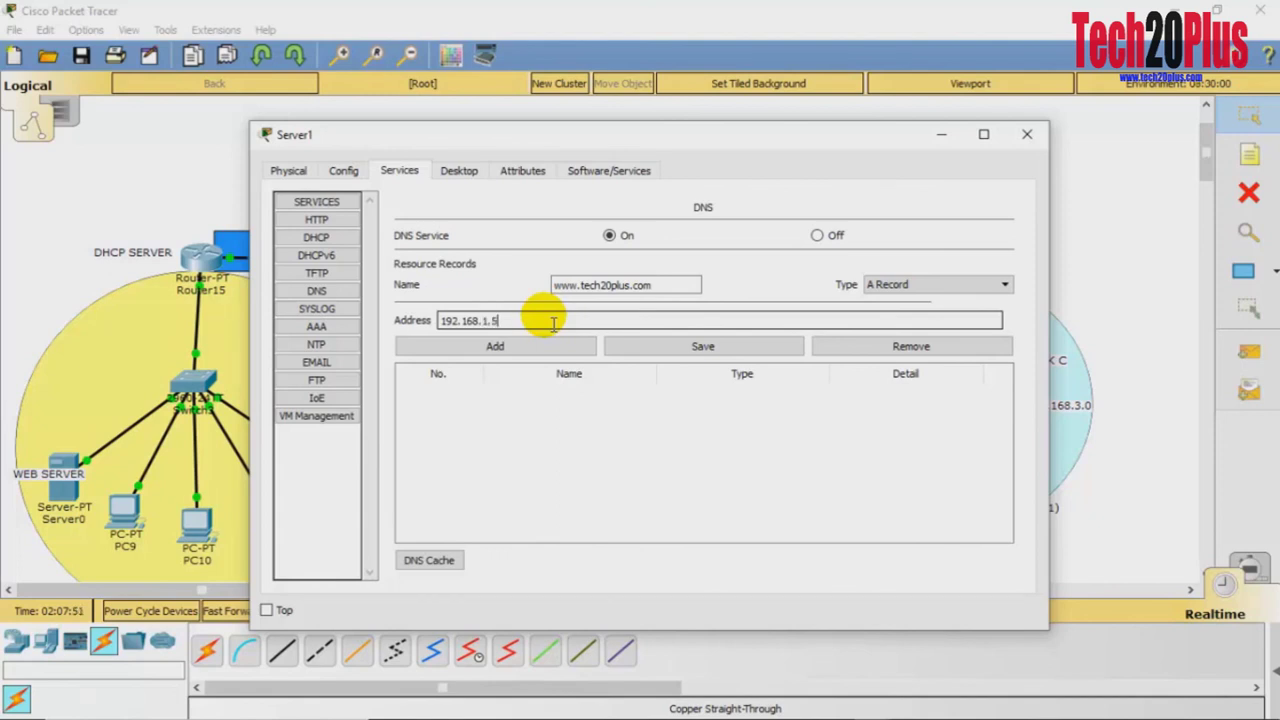
pyautogui.click(529, 345)
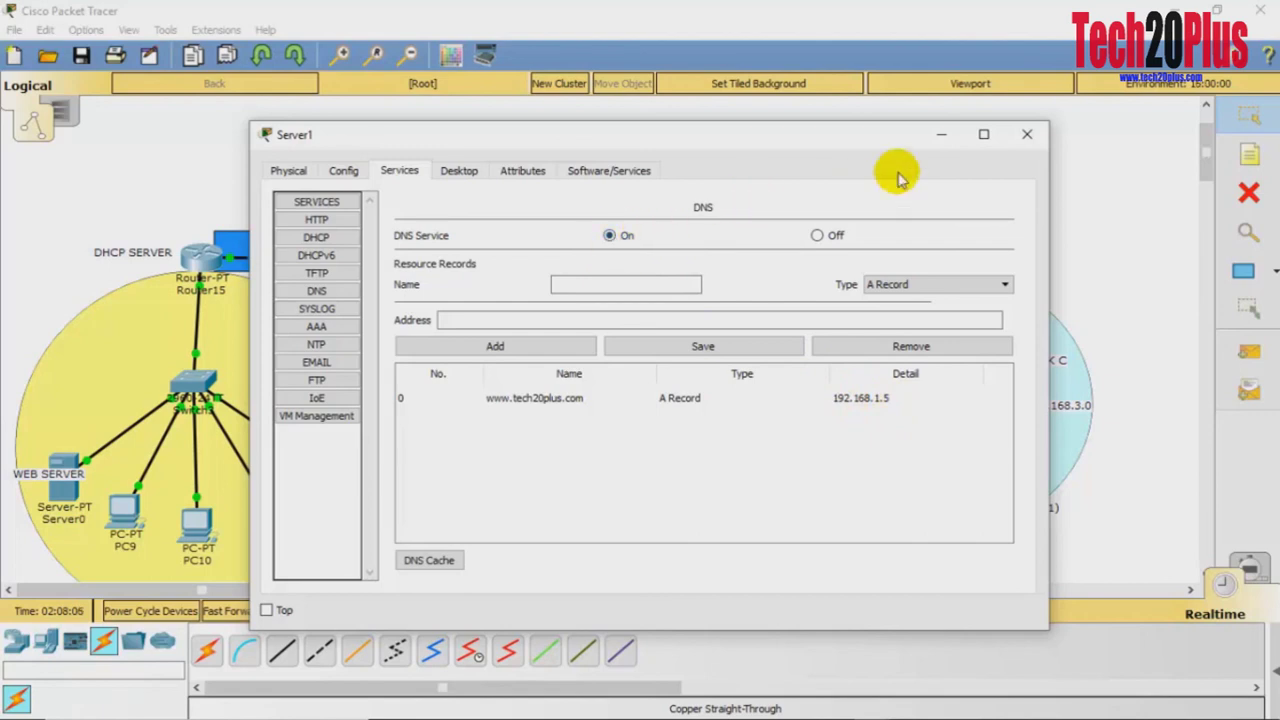
pyautogui.click(1026, 136)
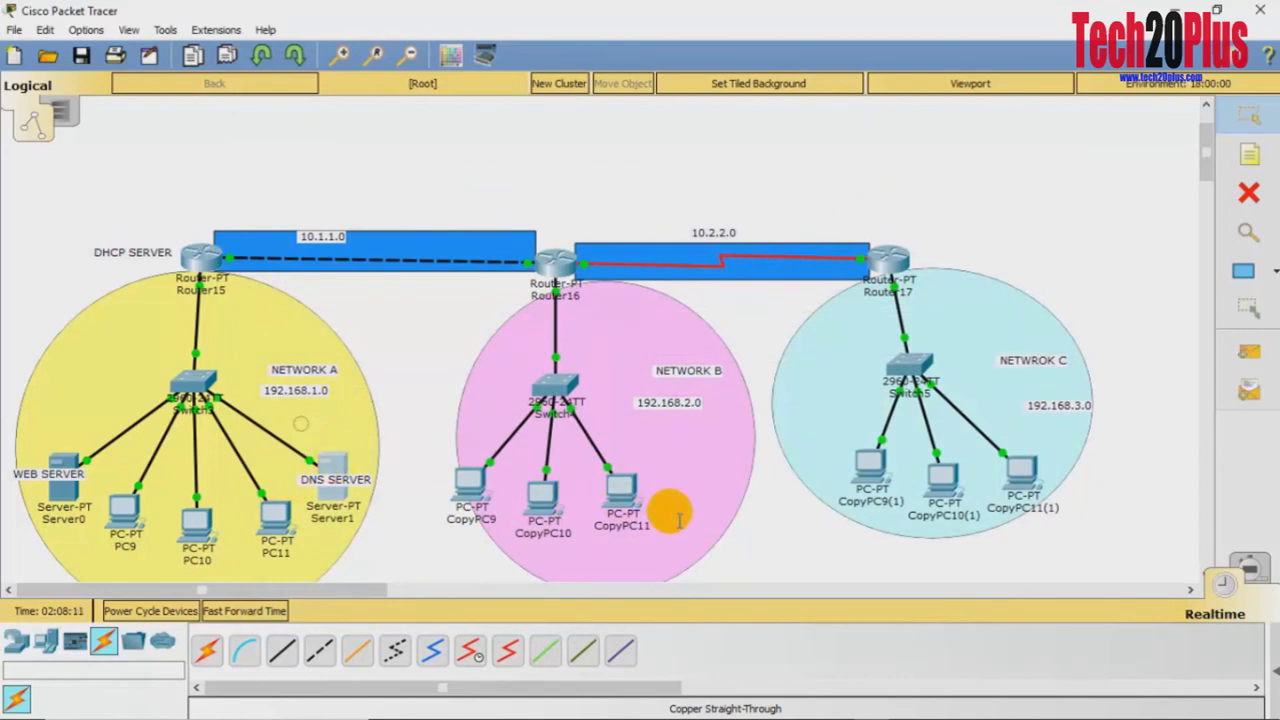
# - Check the DNS server address in the IP configuration of CopyPC11, and close the PC window
pyautogui.click(620, 488)
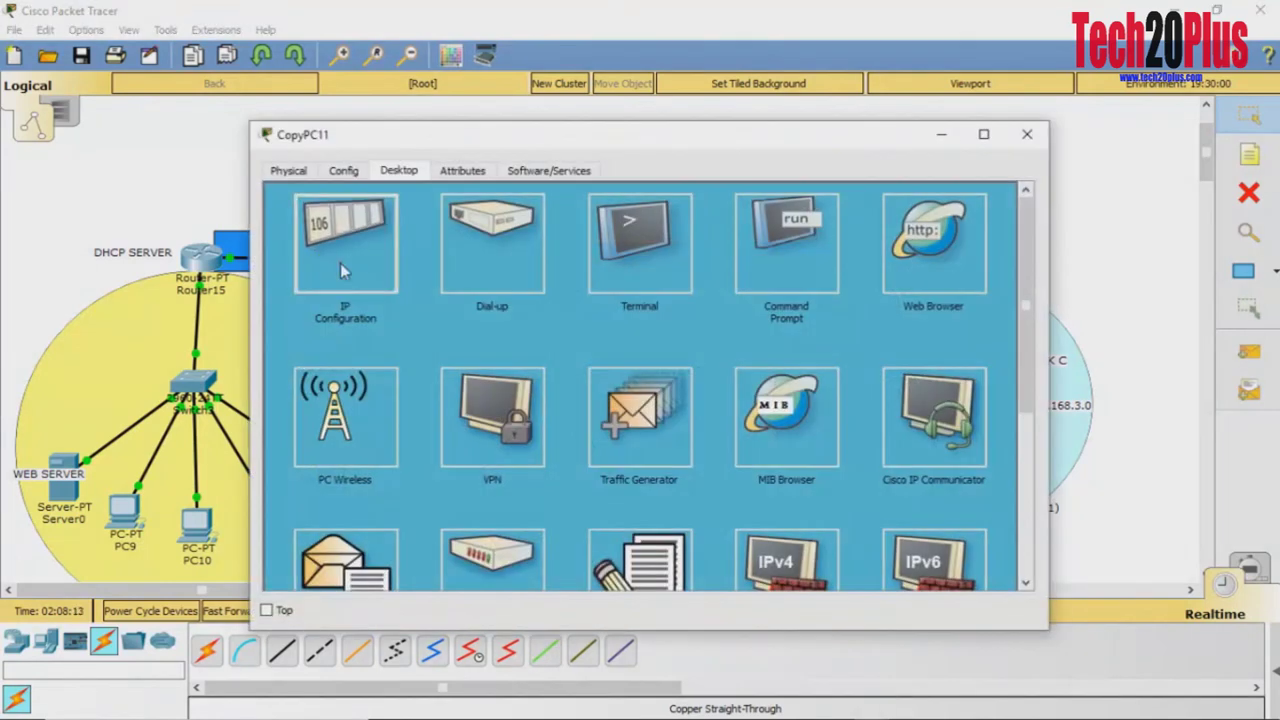
pyautogui.click(340, 265)
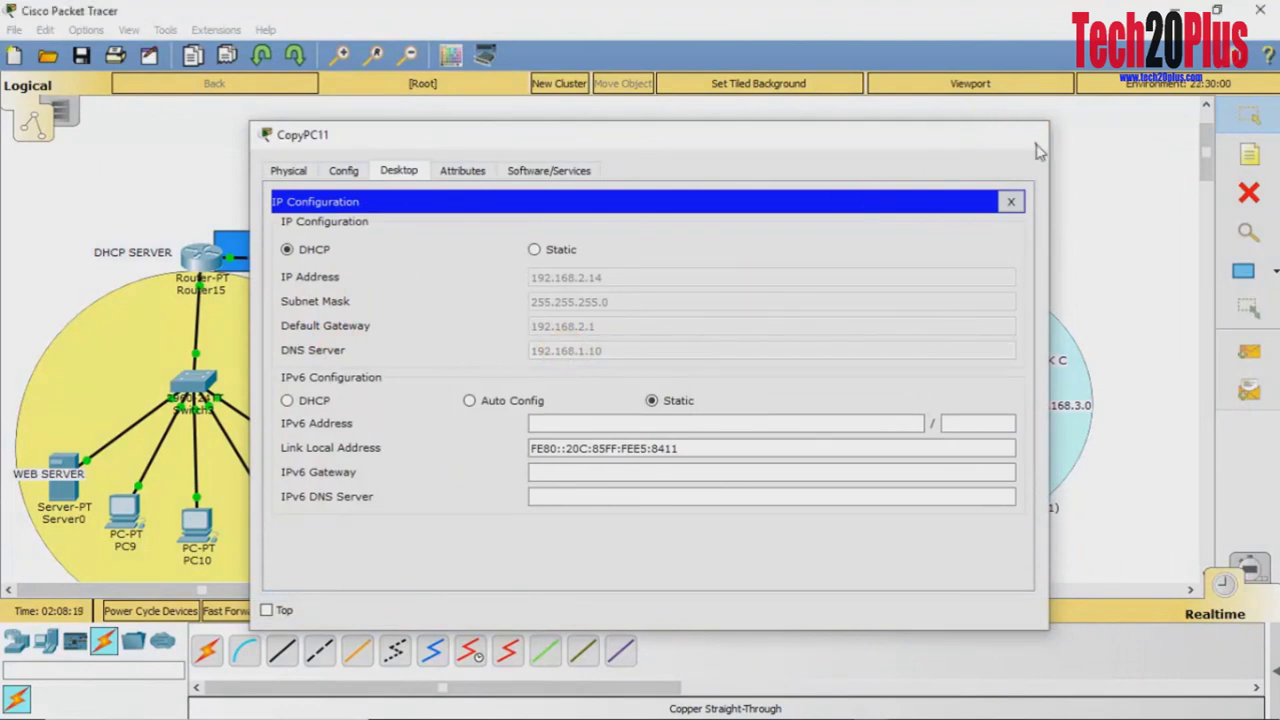
pyautogui.click(1030, 137)
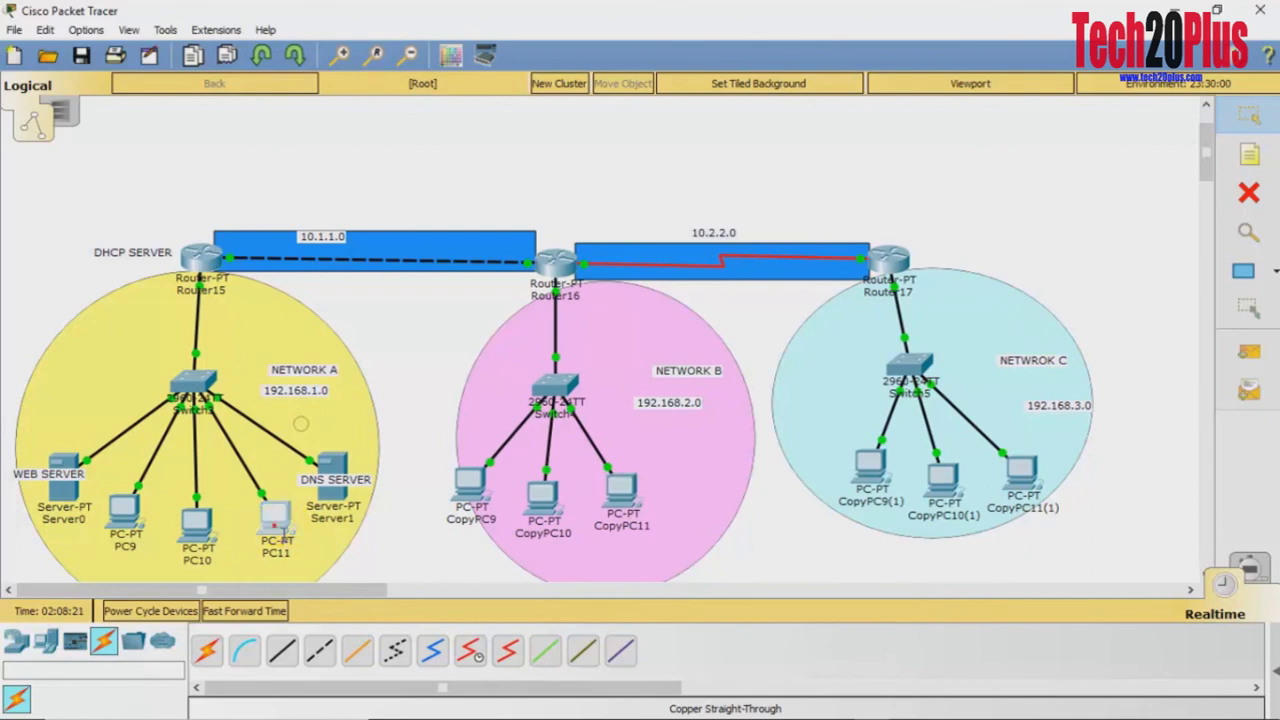
pyautogui.doubleClick(277, 518)
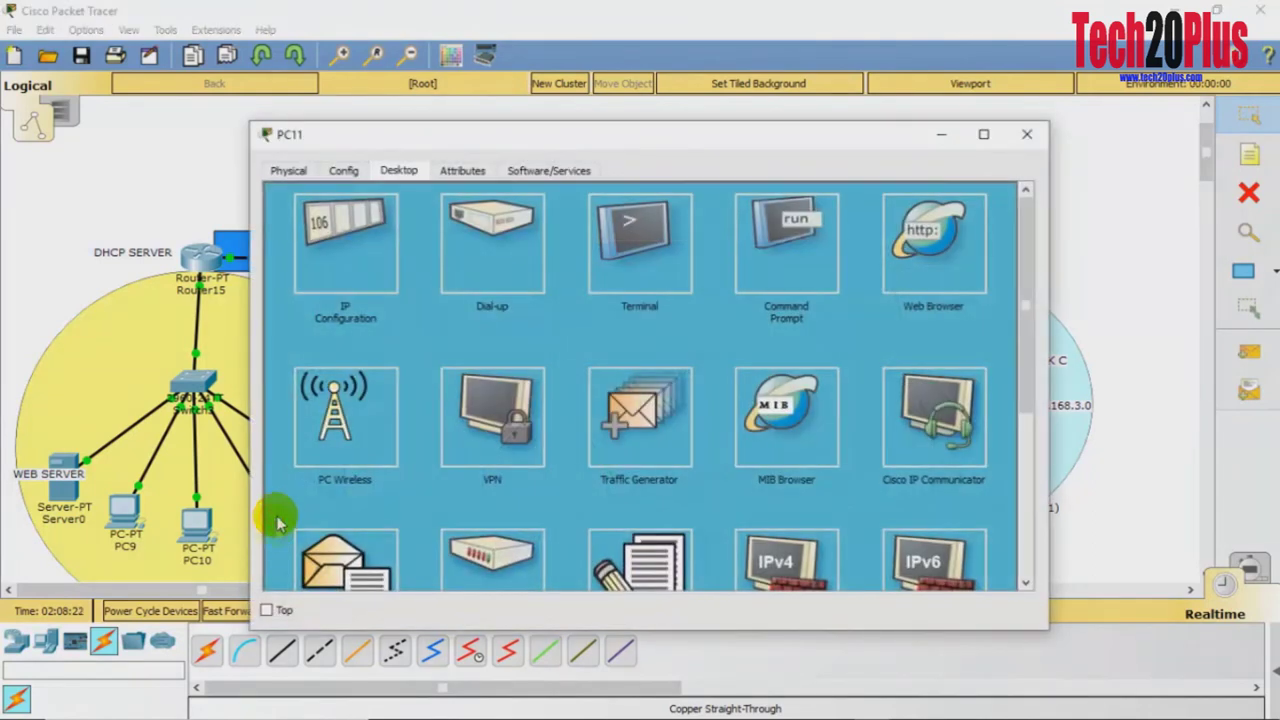
pyautogui.click(936, 242)
pyautogui.click(568, 224)
pyautogui.click(570, 226)
pyautogui.write('www.tech20plus.com')
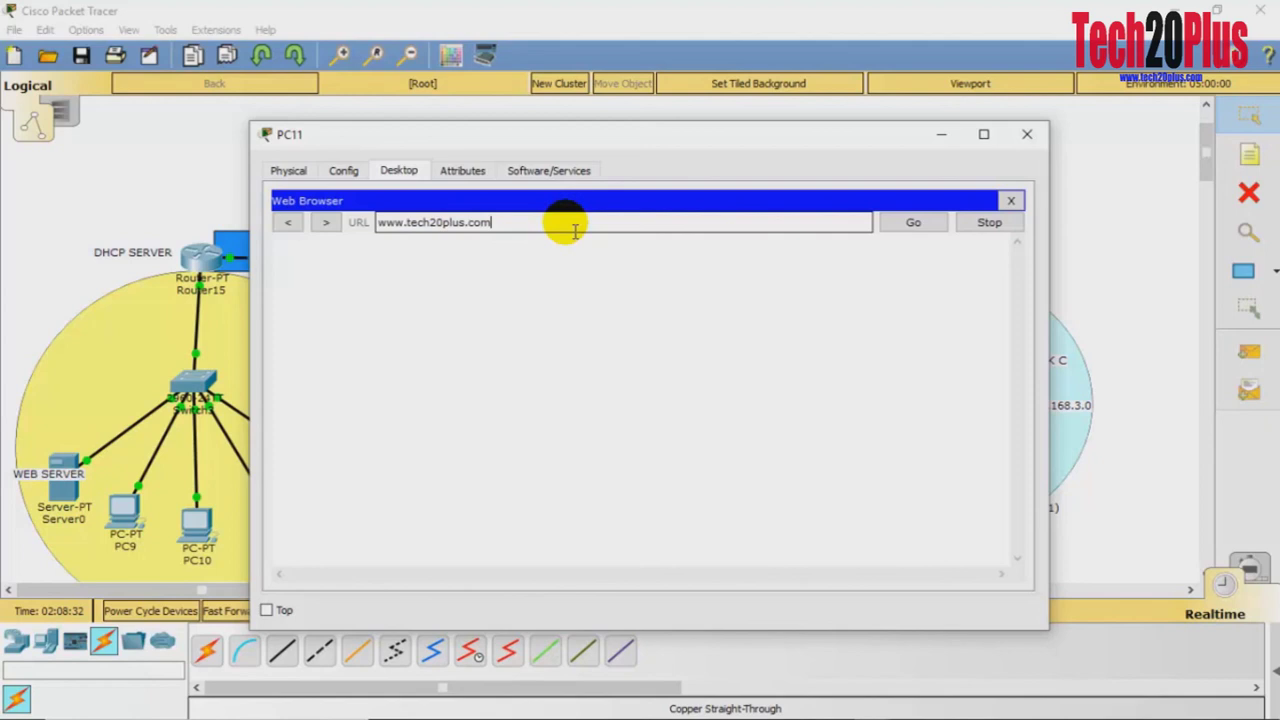
pyautogui.press('Return')
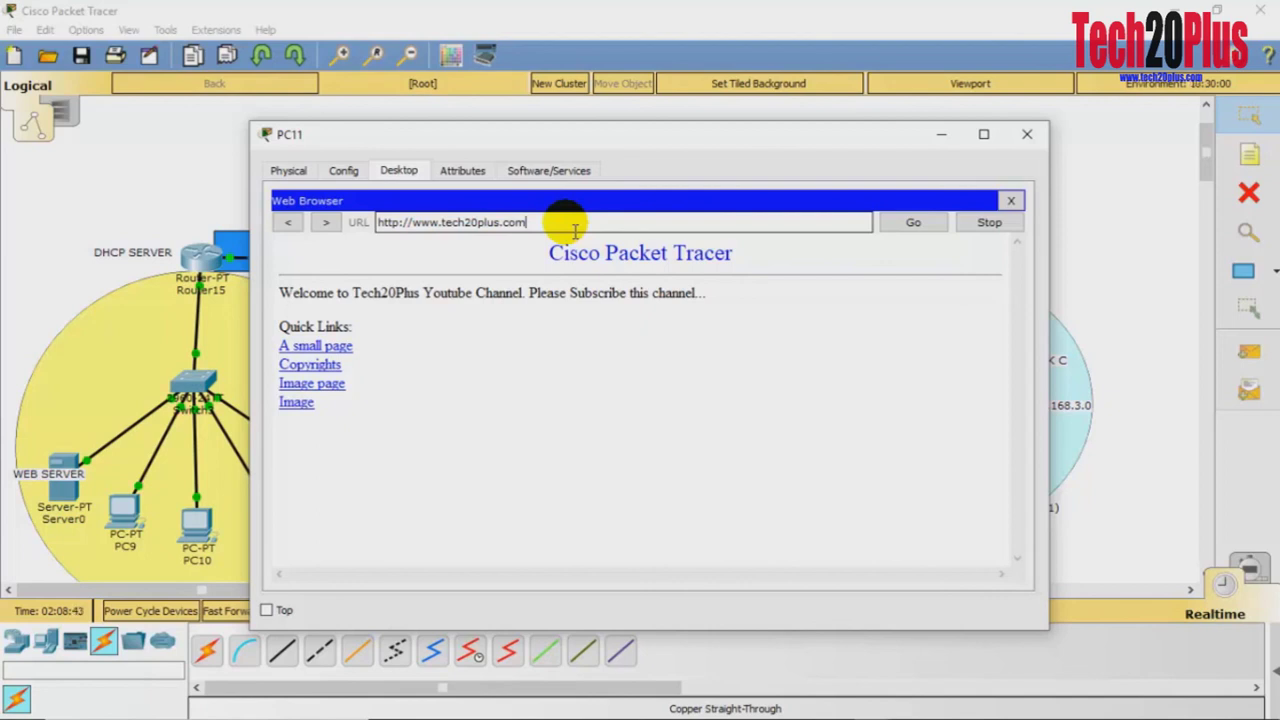
pyautogui.moveTo(740, 260); pyautogui.dragTo(548, 253)
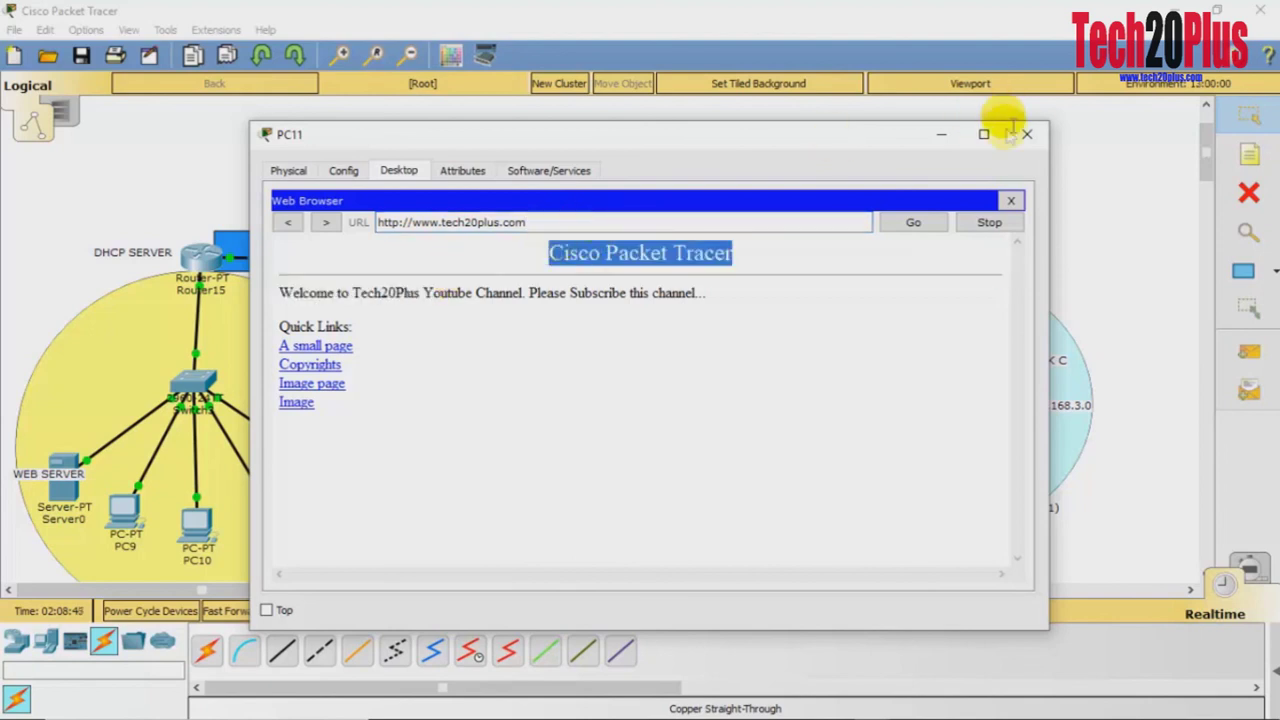
pyautogui.click(1026, 133)
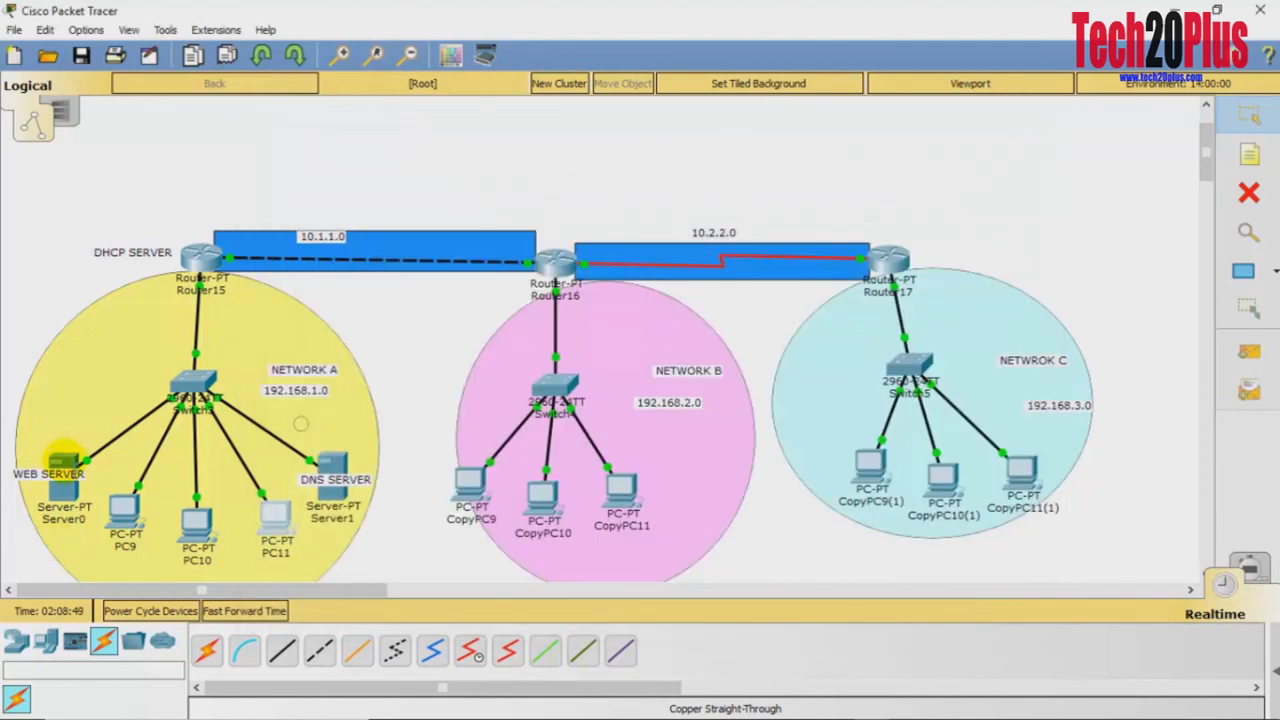
# - Open the index.html file of Server0's HTTP service for editing
pyautogui.click(62, 462)
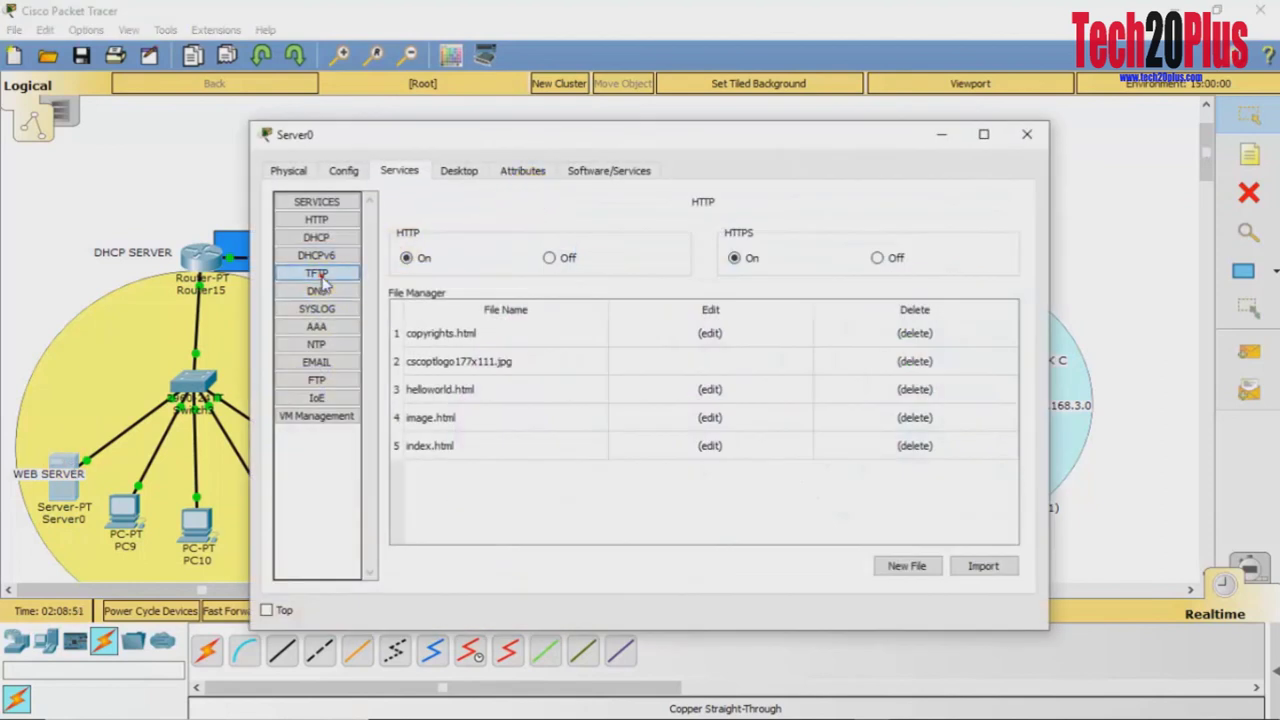
pyautogui.click(319, 276)
pyautogui.click(316, 219)
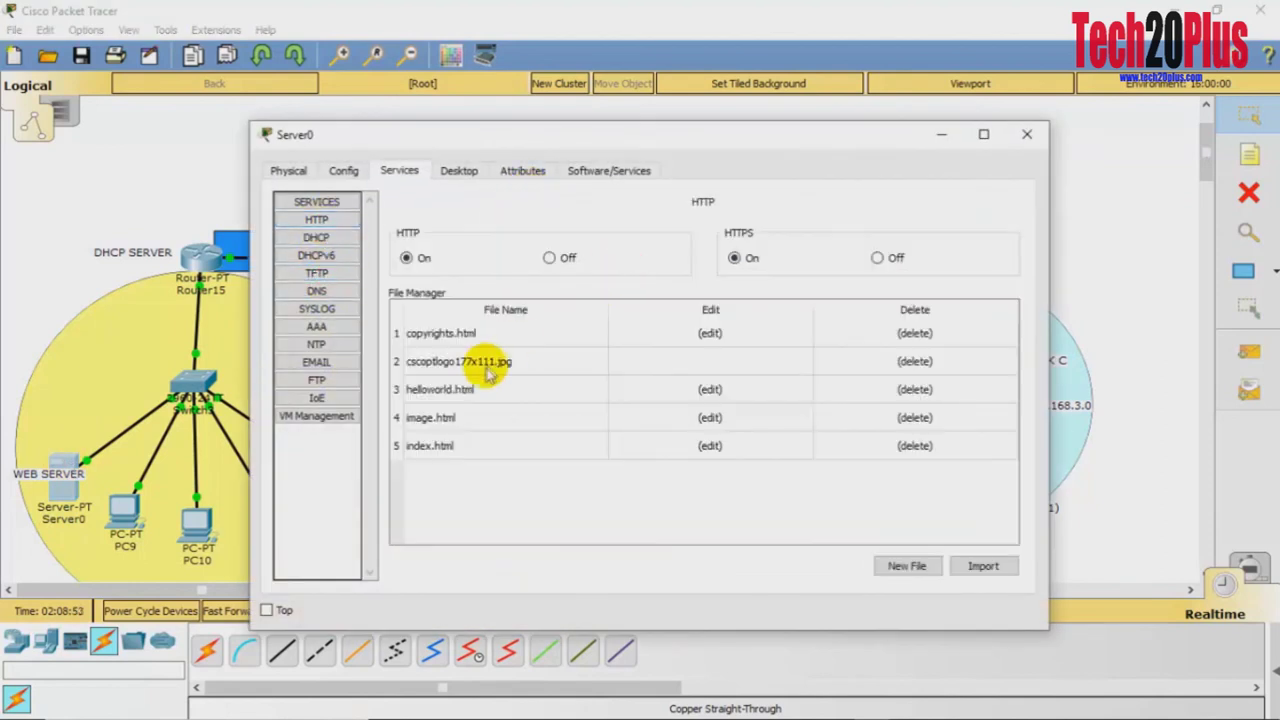
pyautogui.click(428, 446)
pyautogui.click(709, 445)
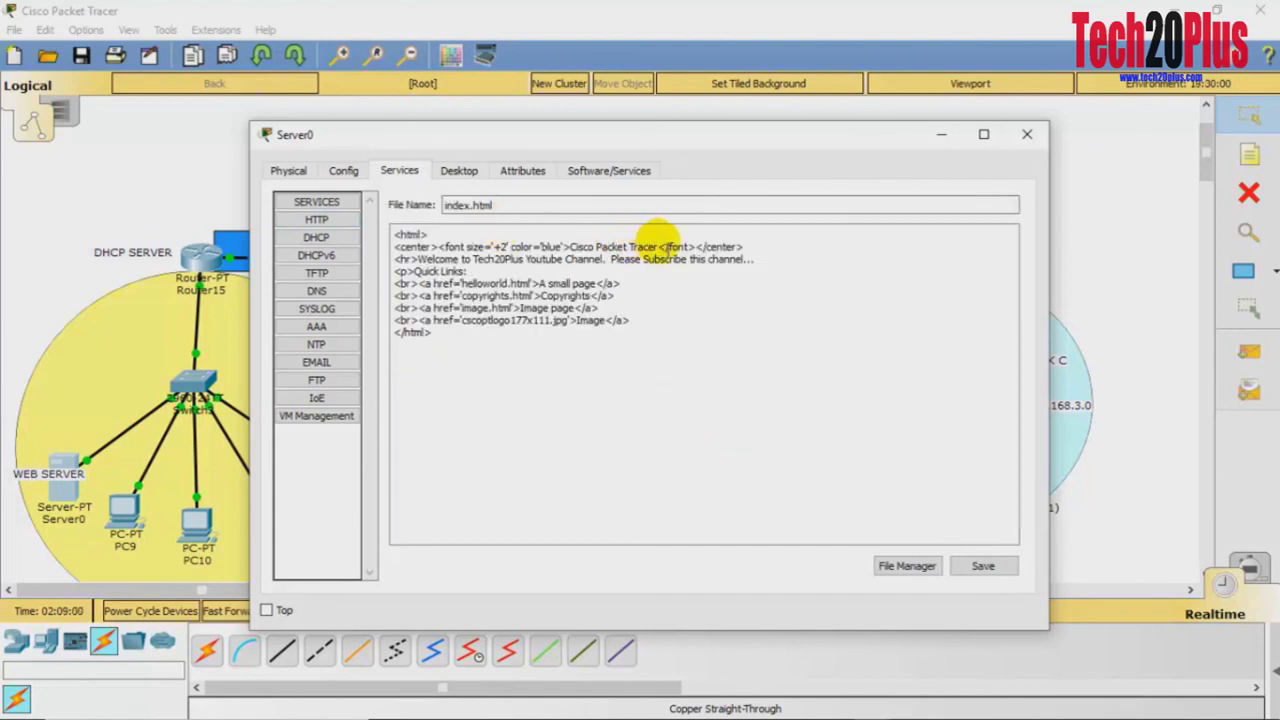
# - Replace the blue centred heading text "Cisco Packet Tracer" in index.html with "Tech20Plus"
pyautogui.moveTo(656, 247); pyautogui.dragTo(572, 247)
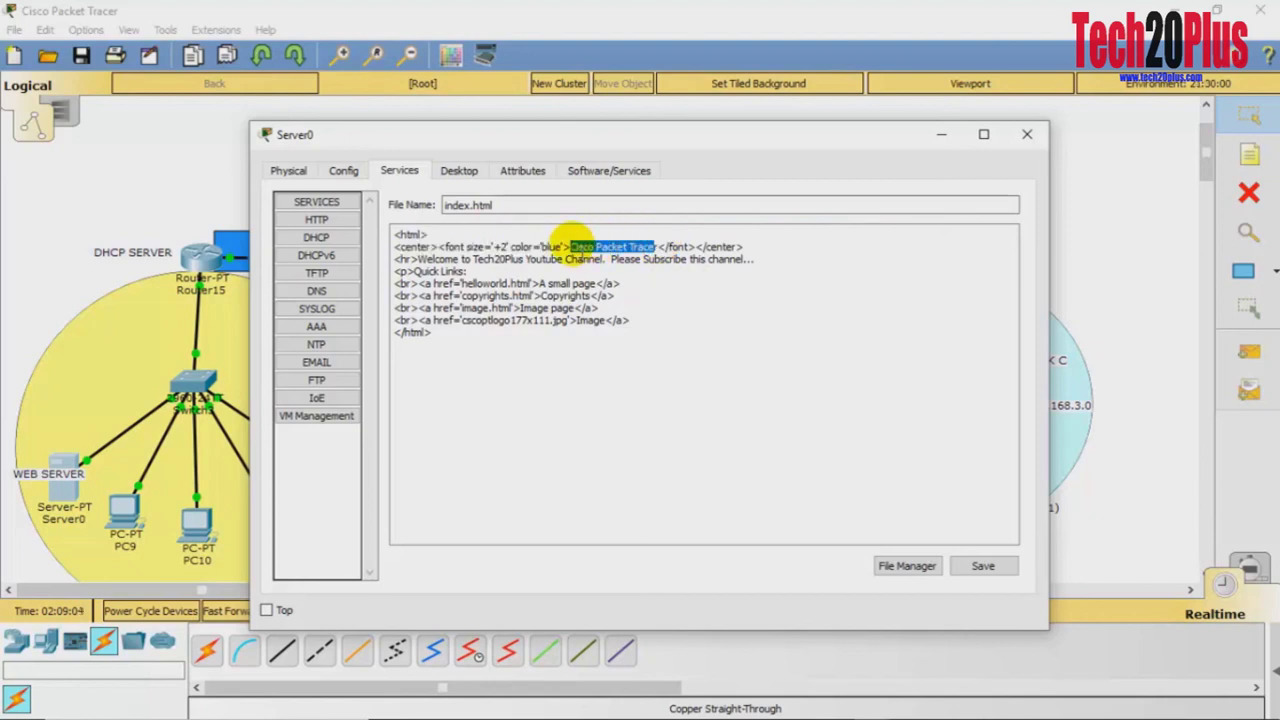
pyautogui.write("r='blue'>")
pyautogui.write('Tech')
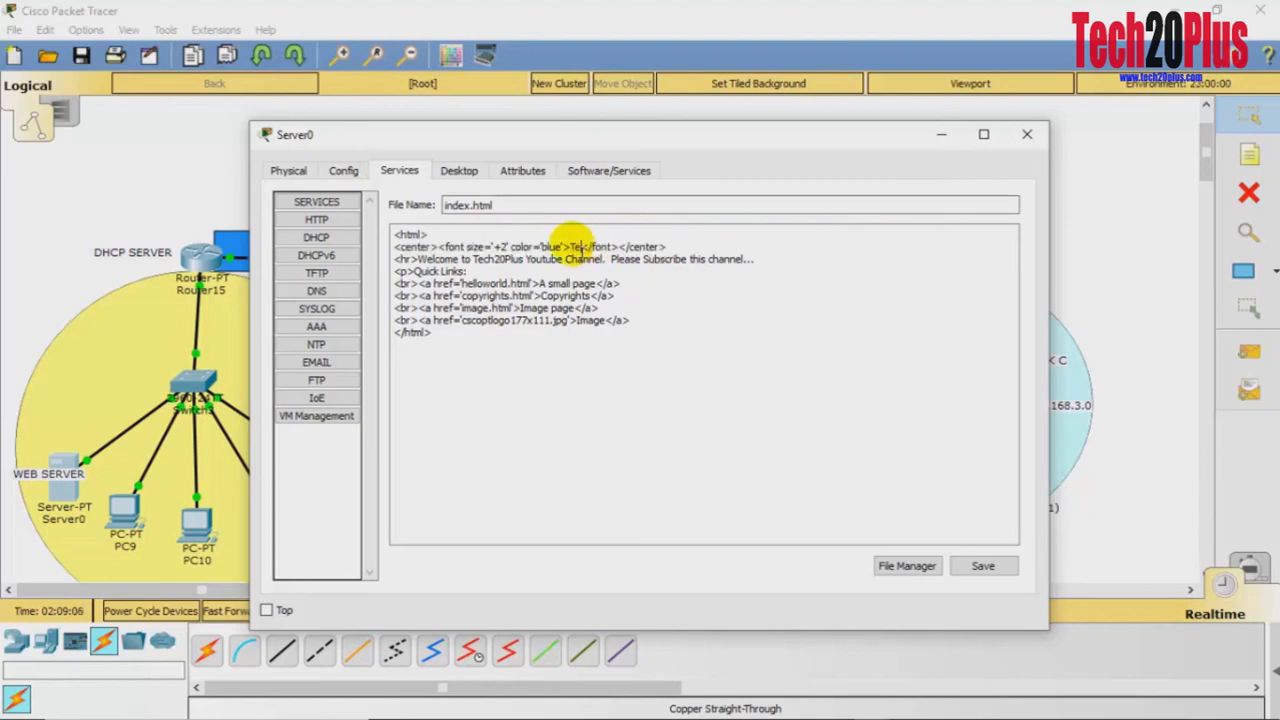
pyautogui.write('20Plus')
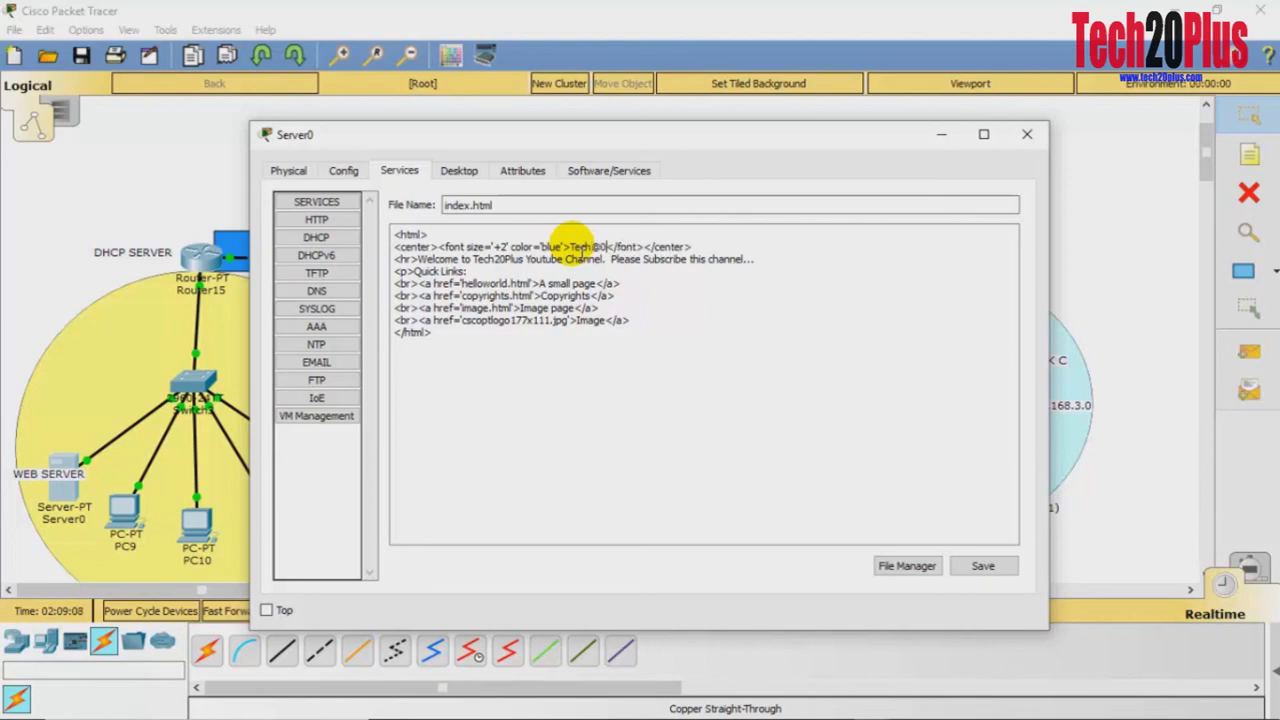
pyautogui.press('BackSpace')
pyautogui.press('BackSpace')
pyautogui.press('BackSpace')
pyautogui.press('BackSpace')
pyautogui.press('BackSpace')
pyautogui.write('0Plus')
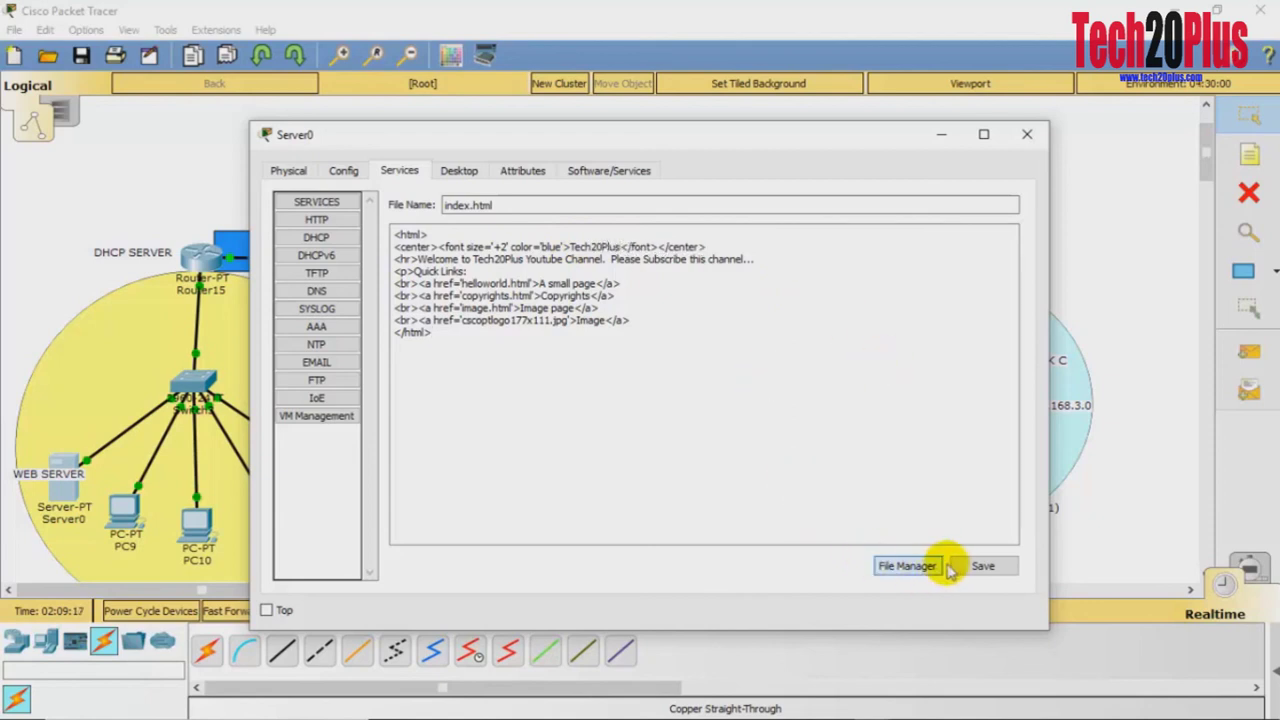
# - Save index.html over the existing file and close the Server0 window
pyautogui.click(981, 566)
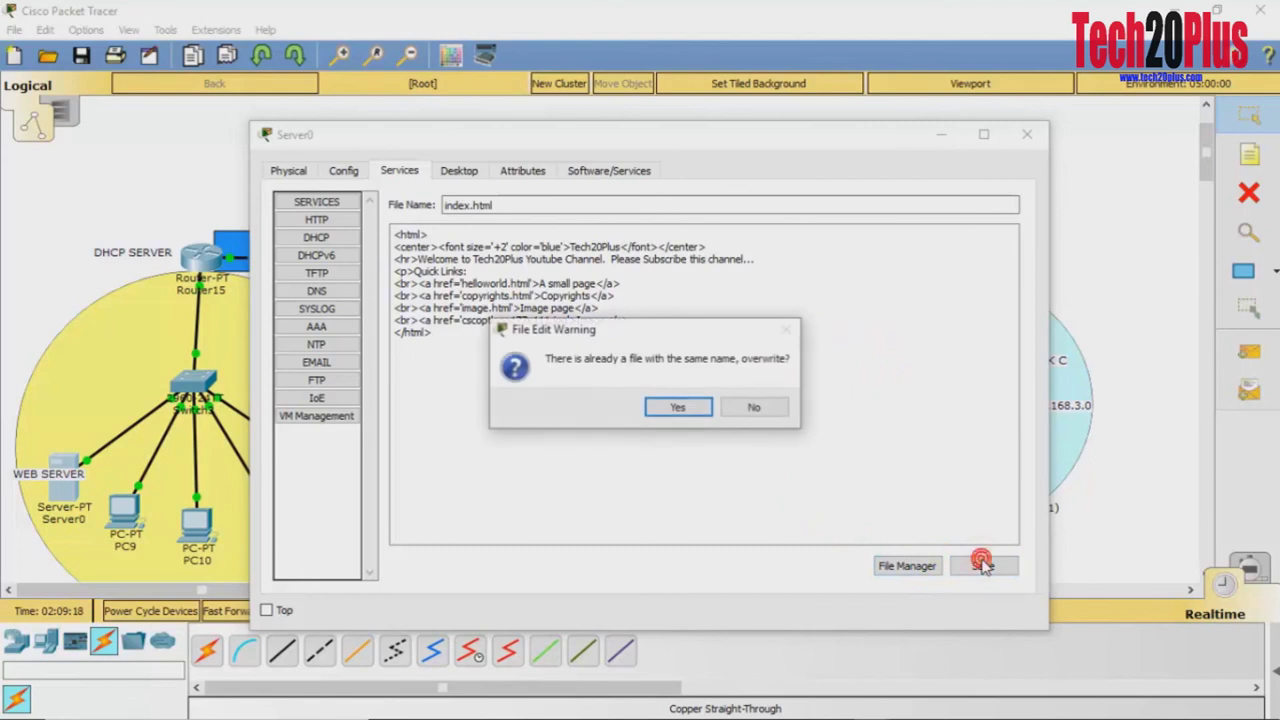
pyautogui.click(678, 408)
pyautogui.click(1026, 134)
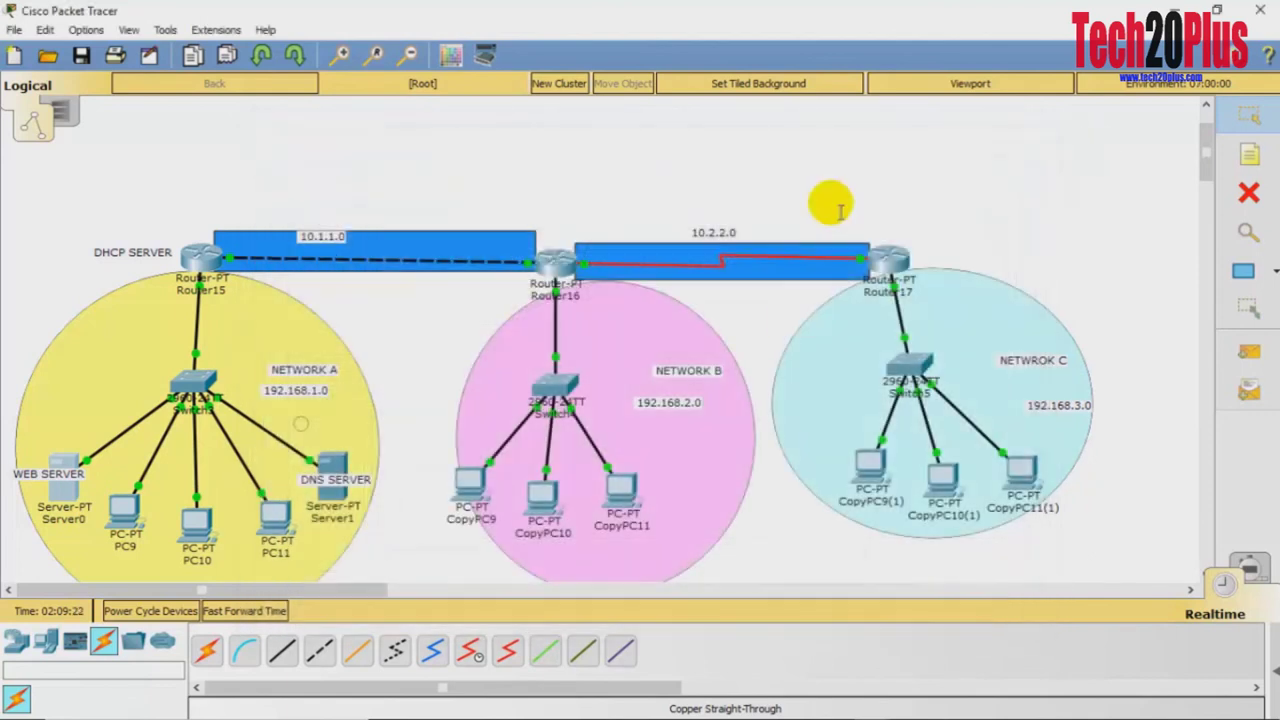
pyautogui.click(641, 484)
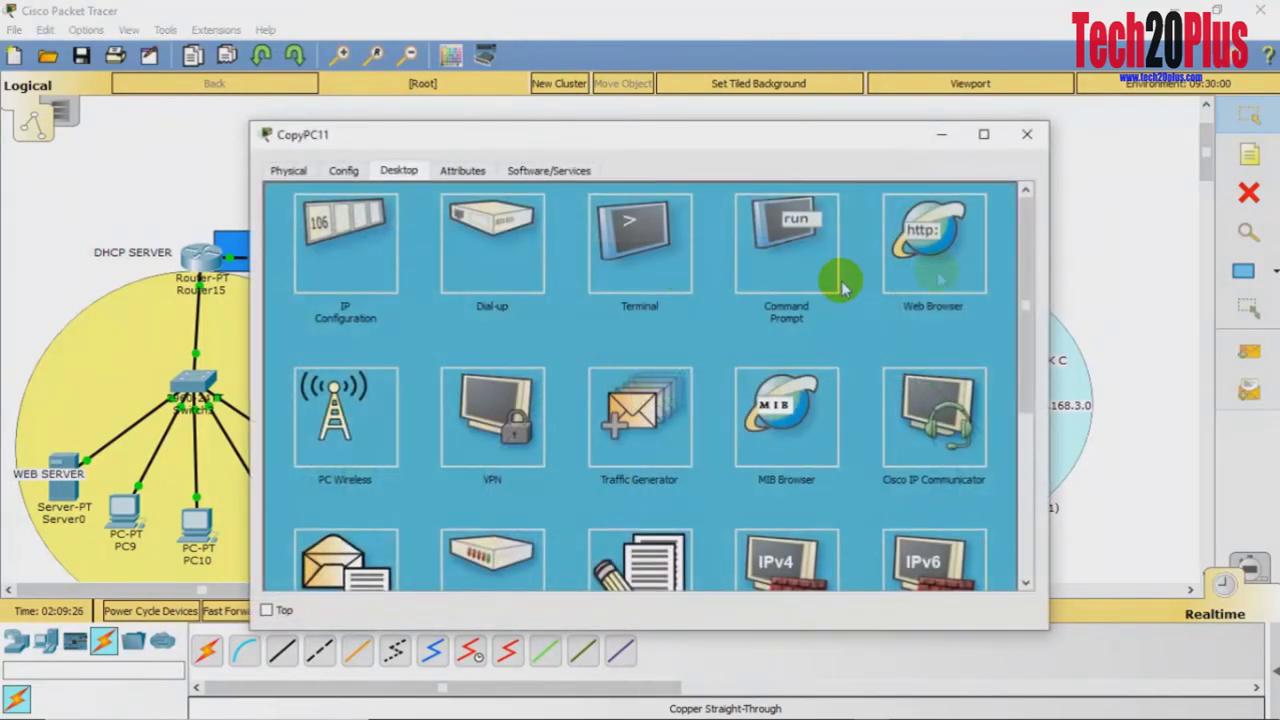
pyautogui.click(958, 266)
pyautogui.click(510, 226)
pyautogui.write('www.tech20plus.com')
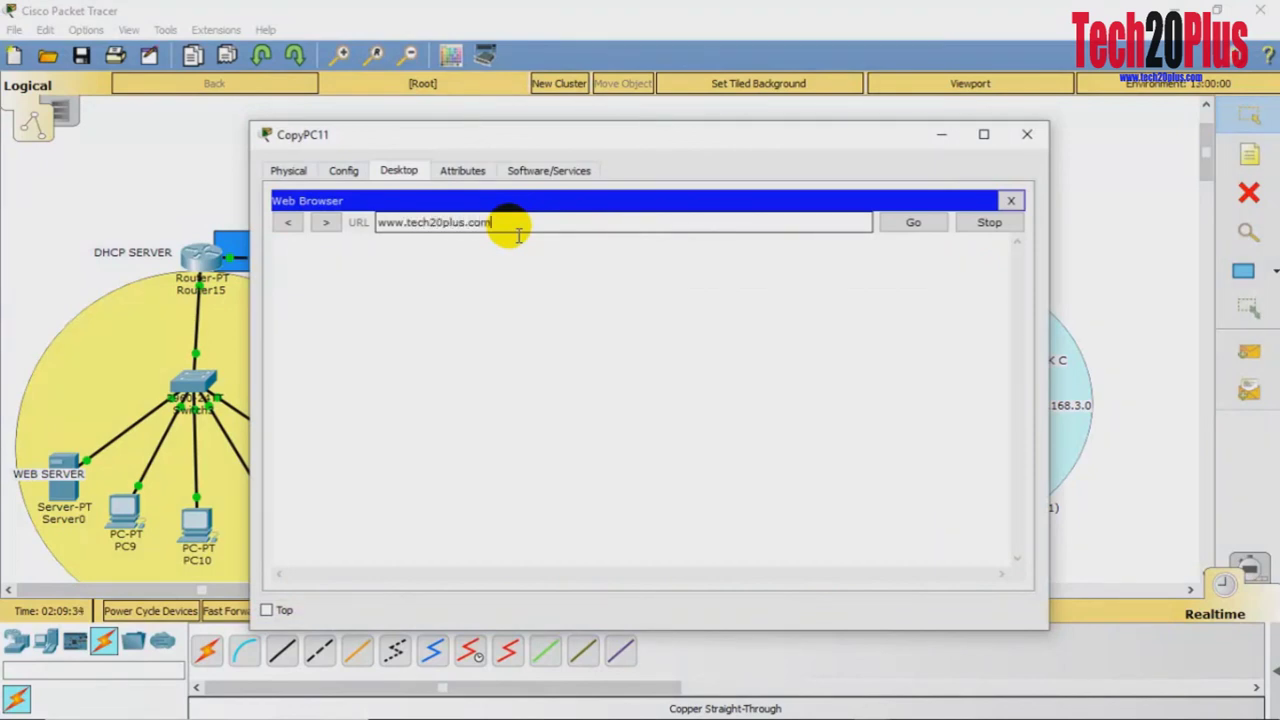
pyautogui.press('Return')
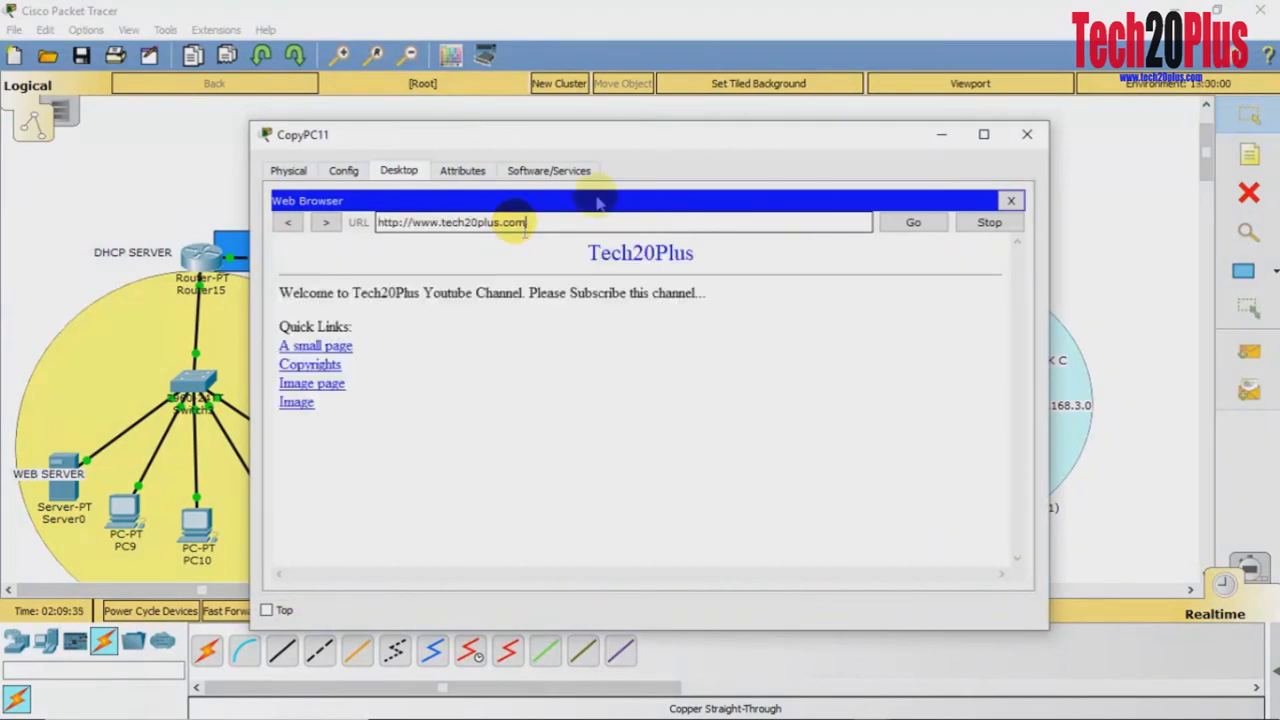
pyautogui.click(1027, 140)
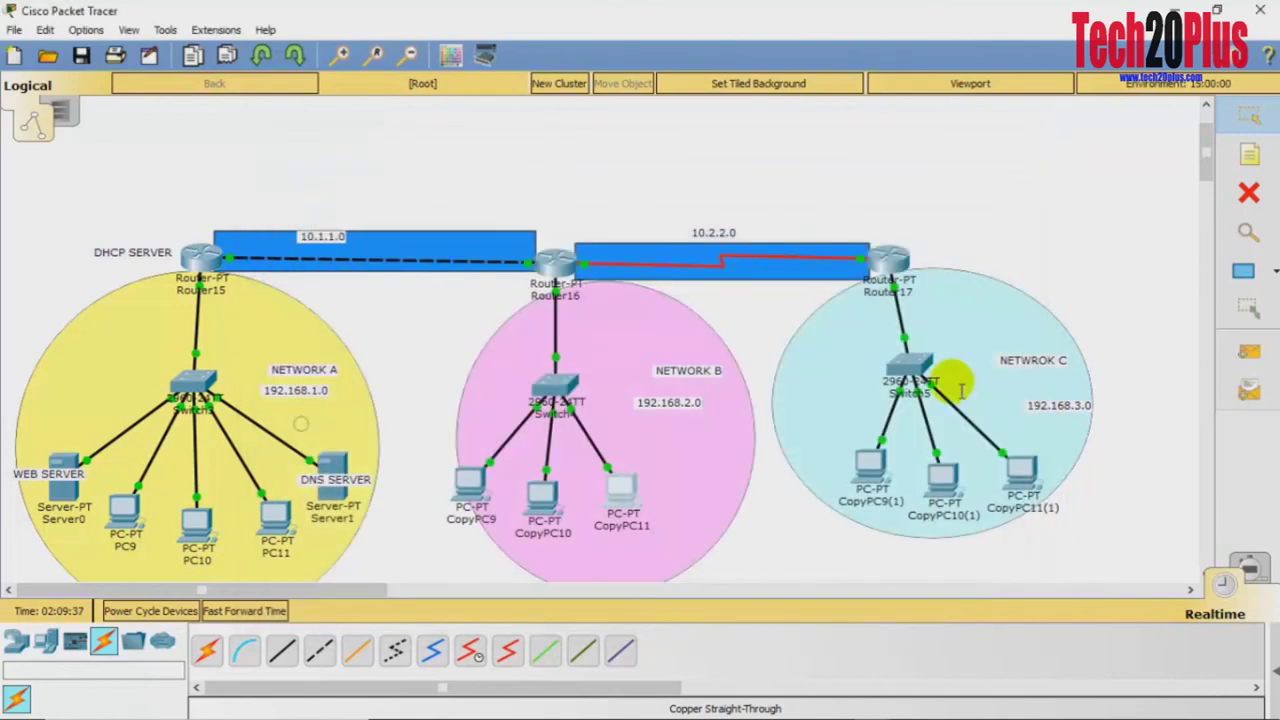
pyautogui.click(938, 478)
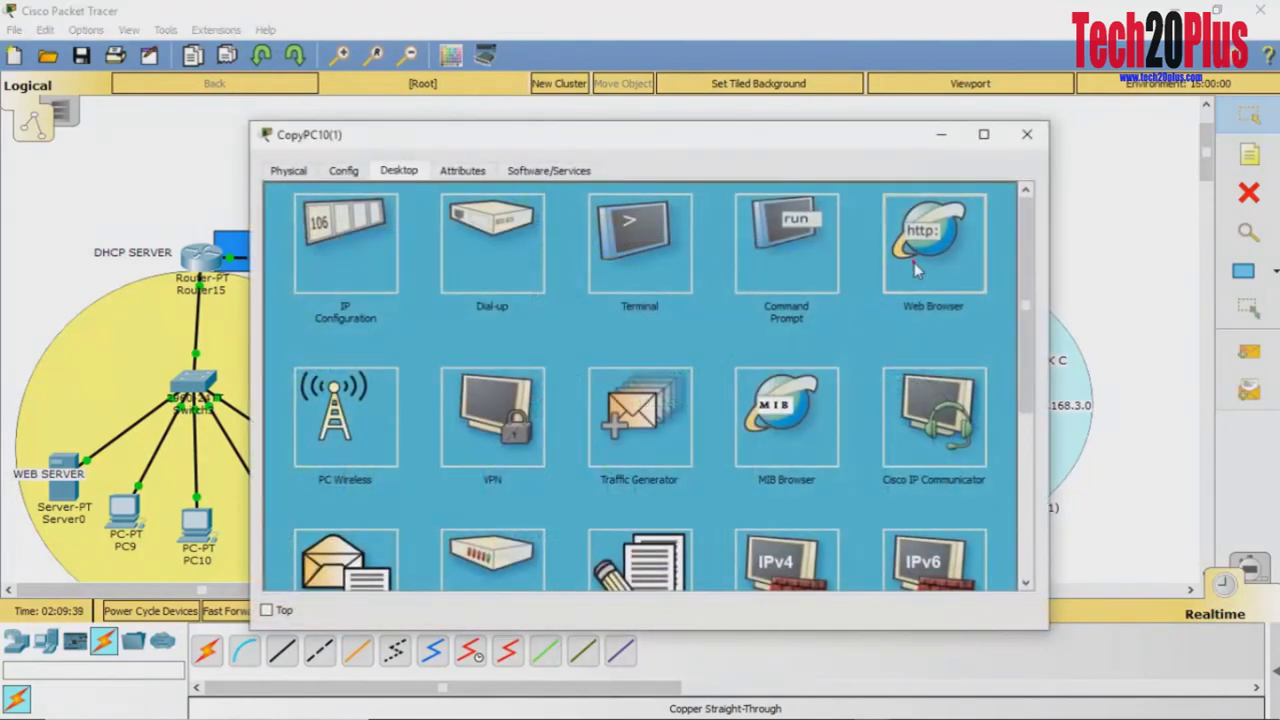
pyautogui.click(914, 262)
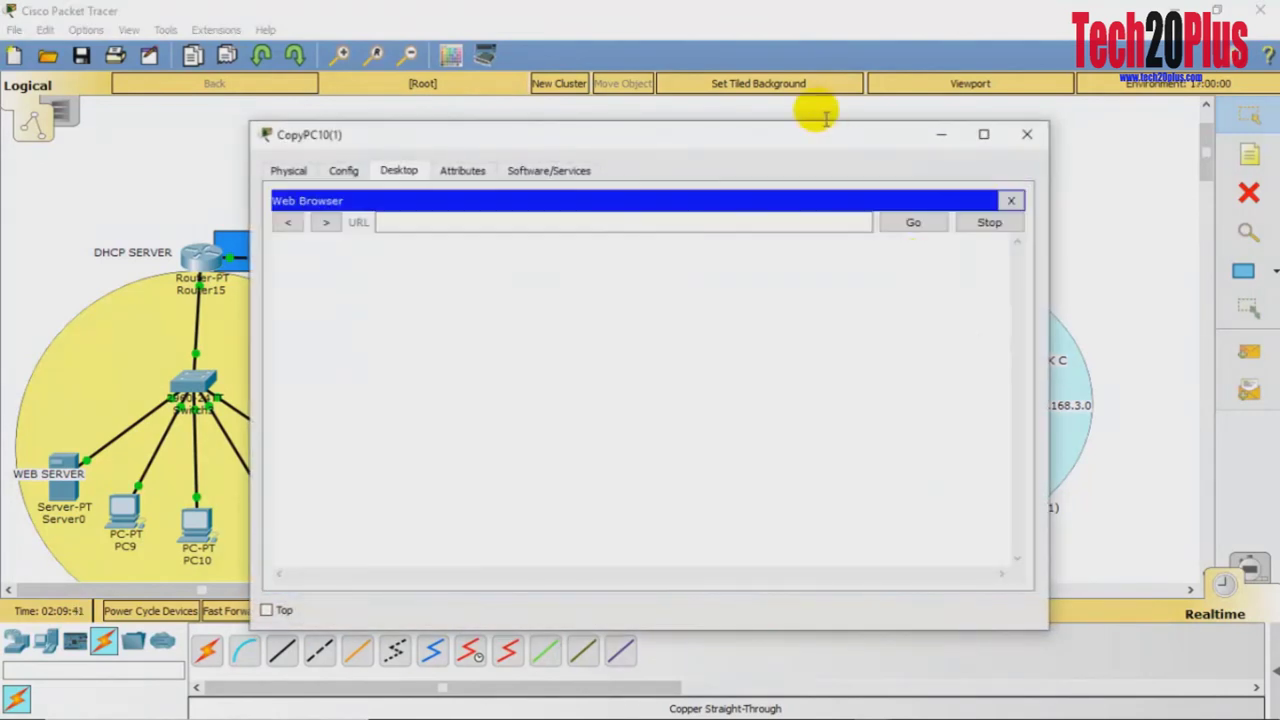
pyautogui.click(627, 226)
pyautogui.click(627, 228)
pyautogui.write('www.tech20plus.com')
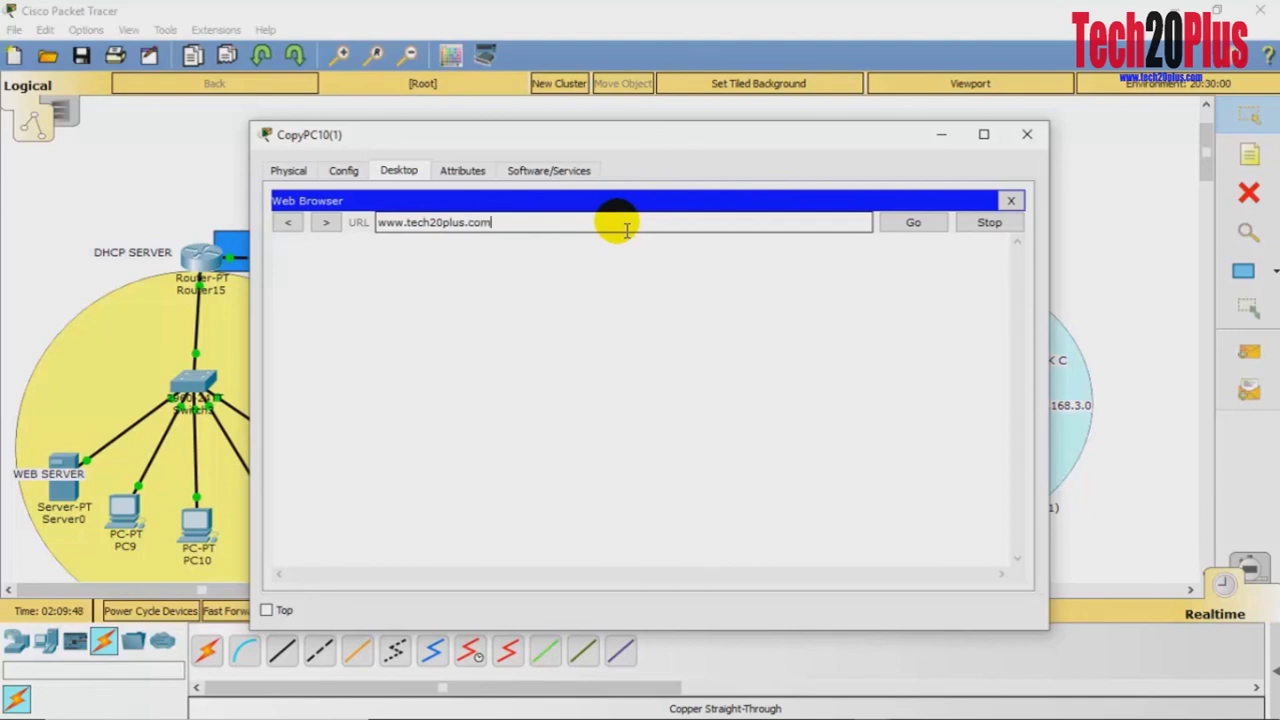
pyautogui.press('Return')
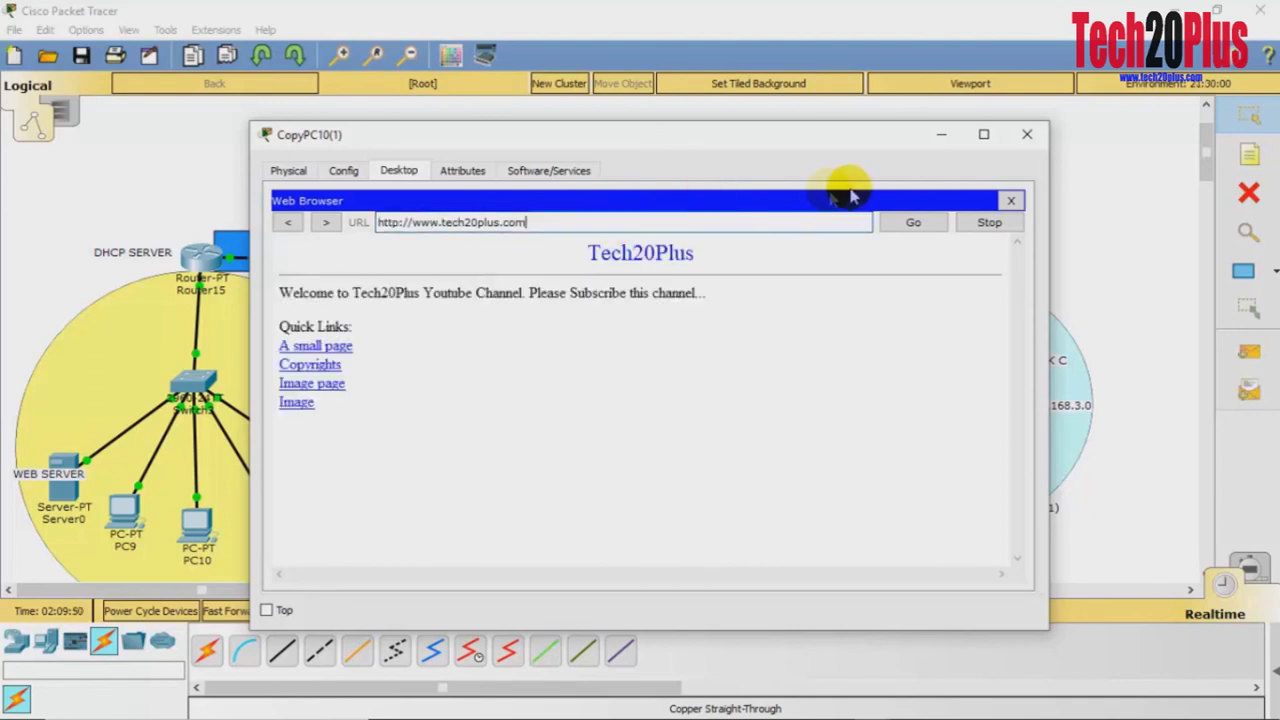
pyautogui.click(1030, 135)
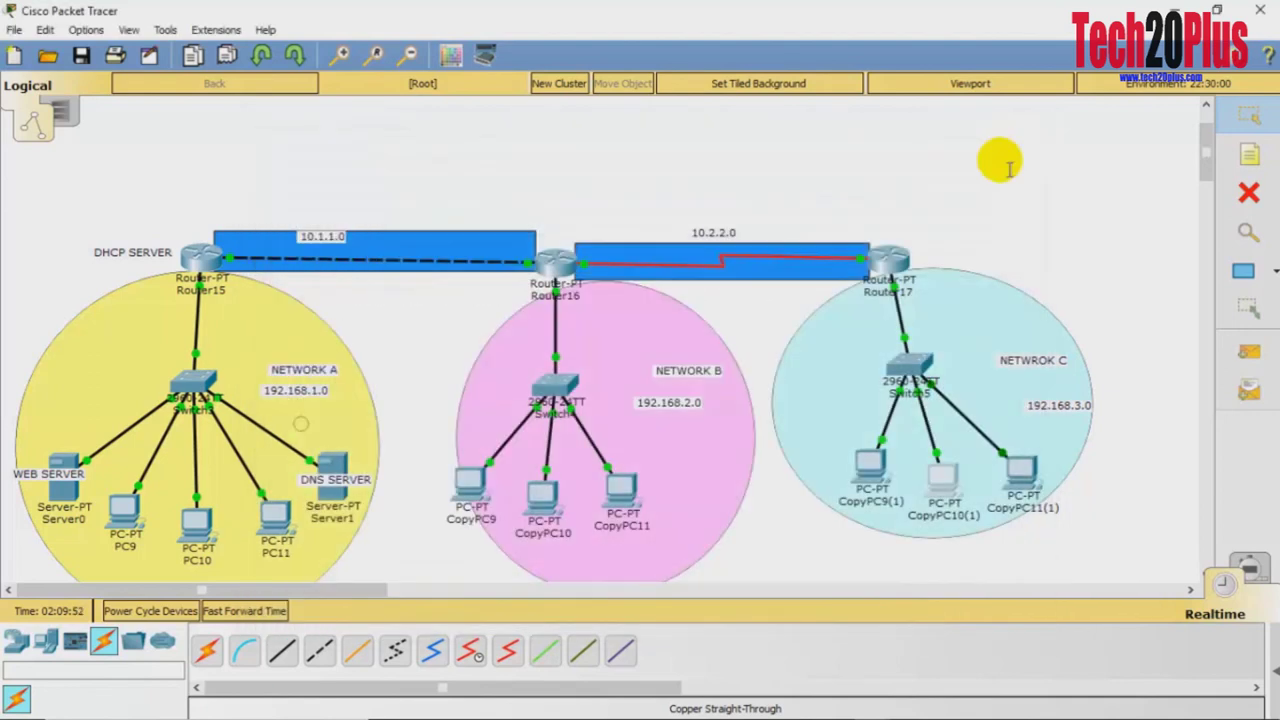
pyautogui.click(956, 209)
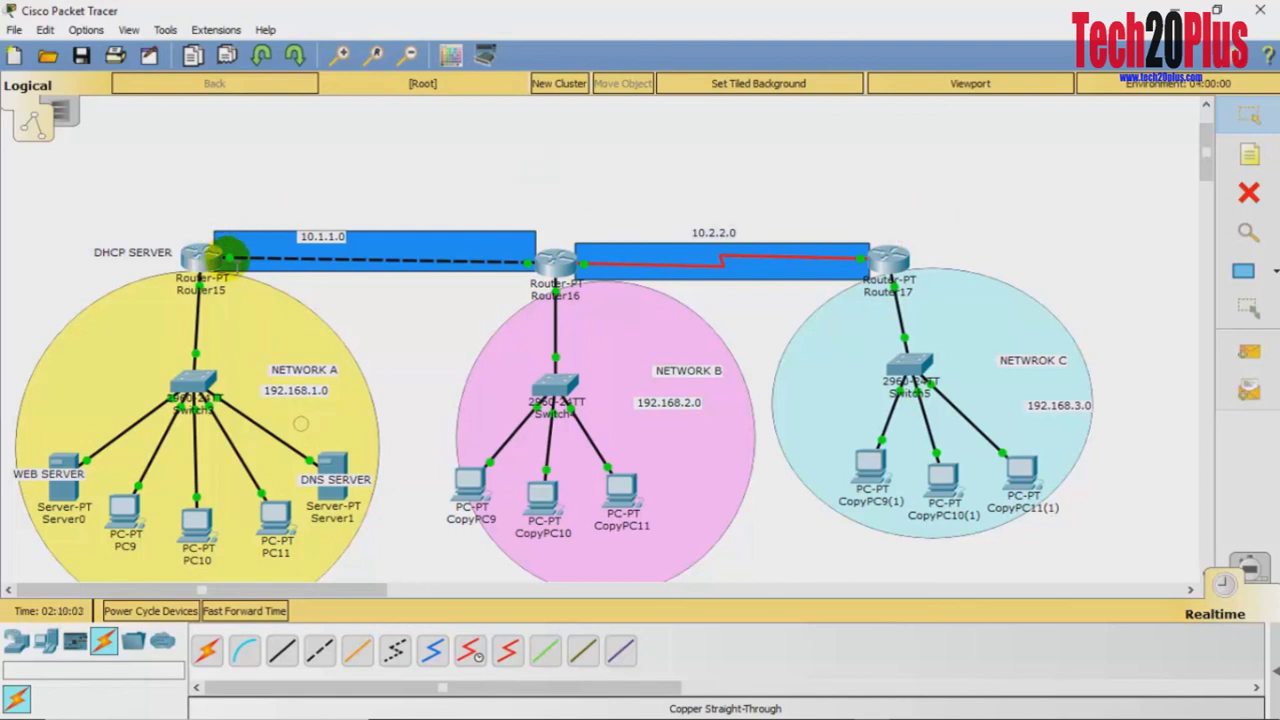
pyautogui.moveTo(232, 250)
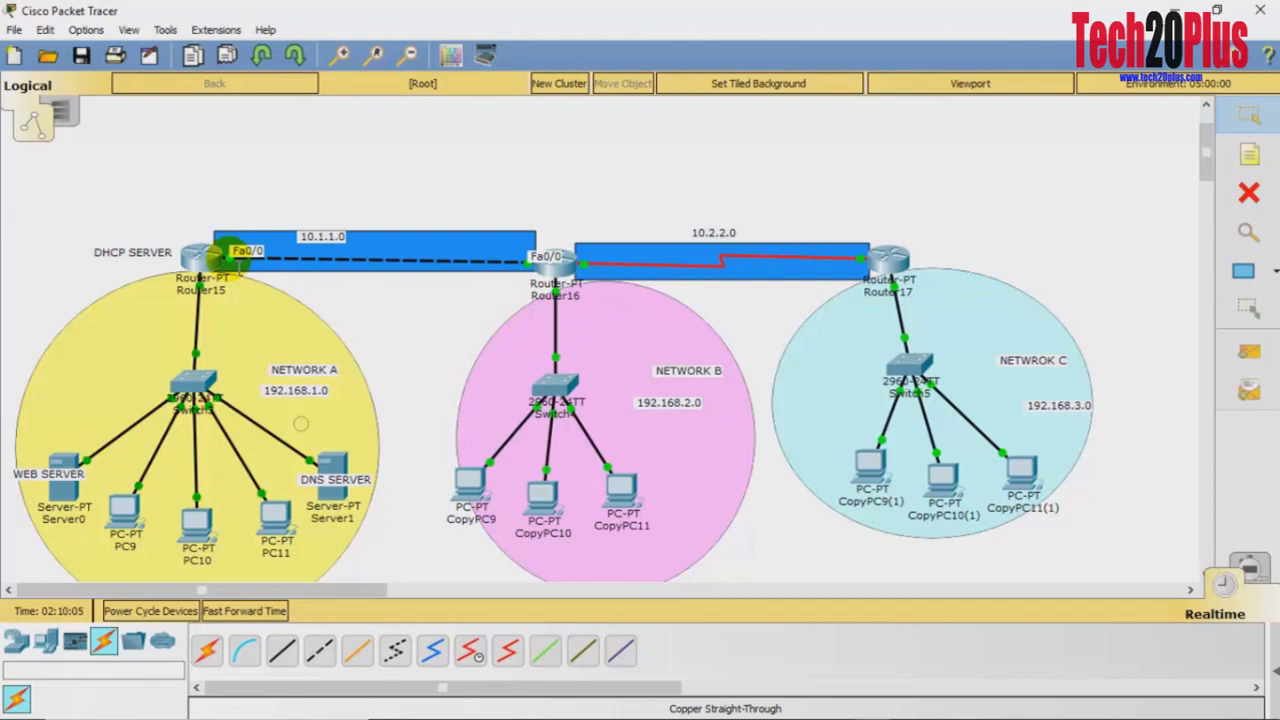